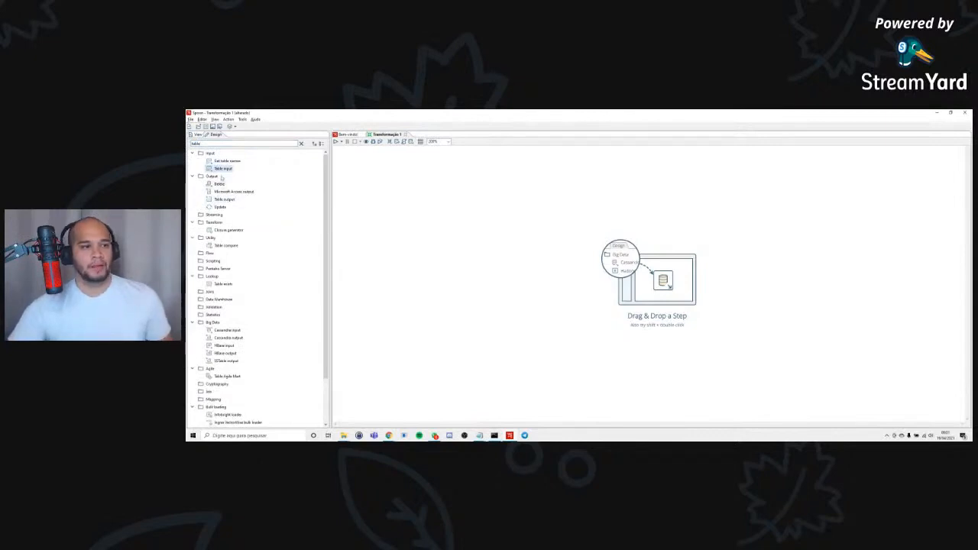
# Add a Table input step to the empty transformation and open its settings at the SQL query.
pyautogui.doubleClick(221, 169)
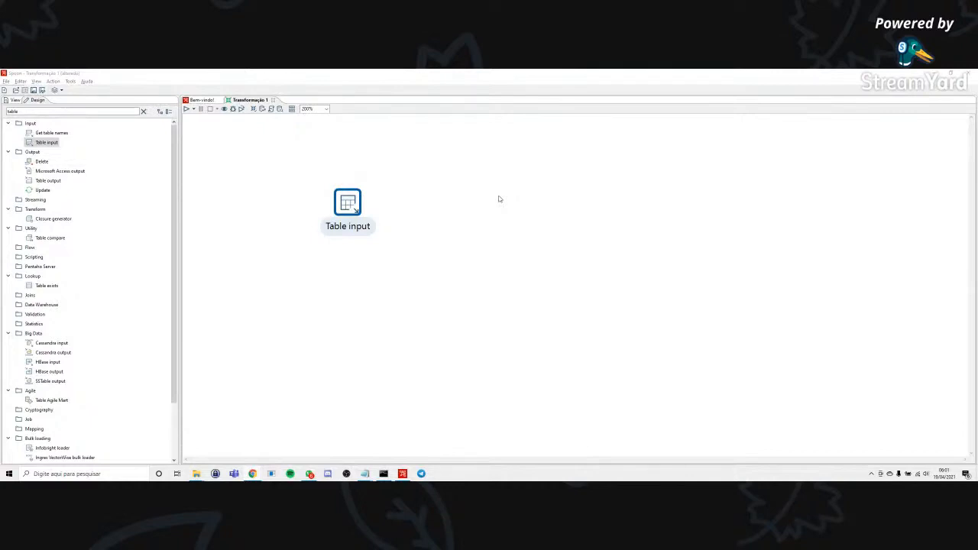
pyautogui.doubleClick(336, 202)
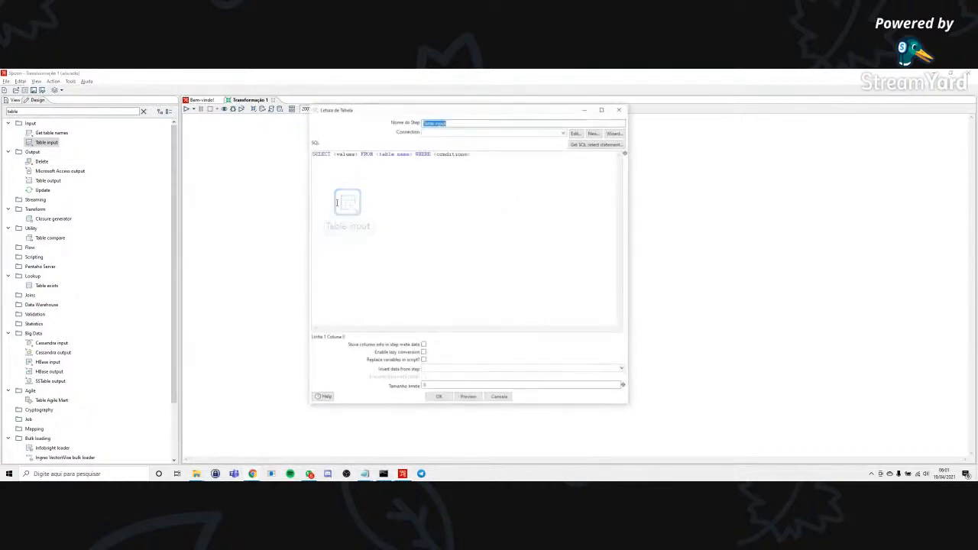
pyautogui.click(455, 186)
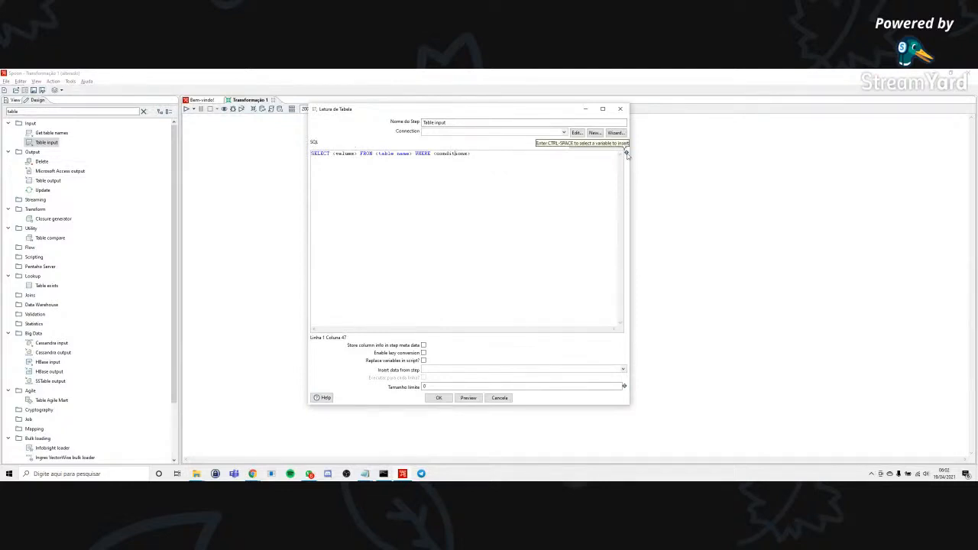
# Replace the default SELECT statement in the Table input's SQL with the environment variable user.timezone, picked from the list of available variables.
pyautogui.moveTo(491, 163); pyautogui.dragTo(275, 121)
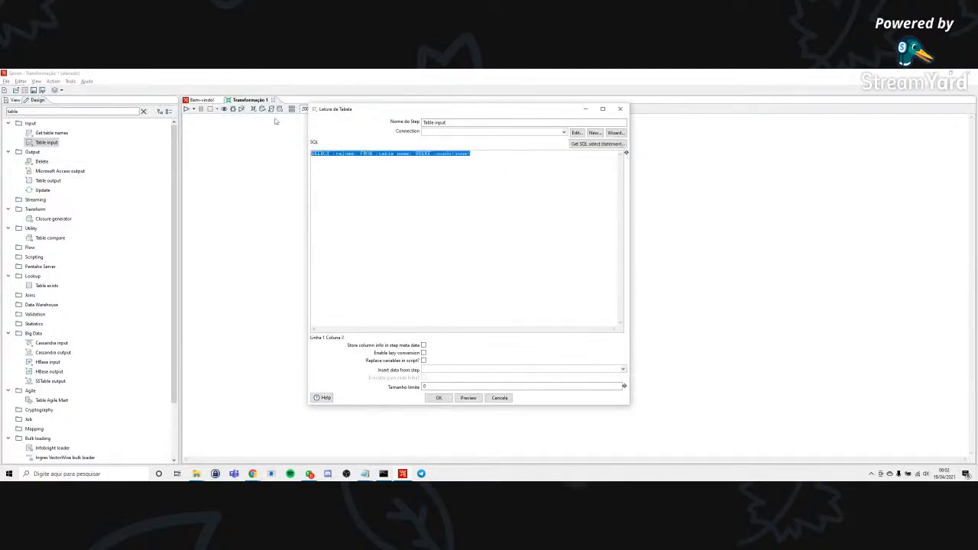
pyautogui.hotkey('ctrl', 'space')
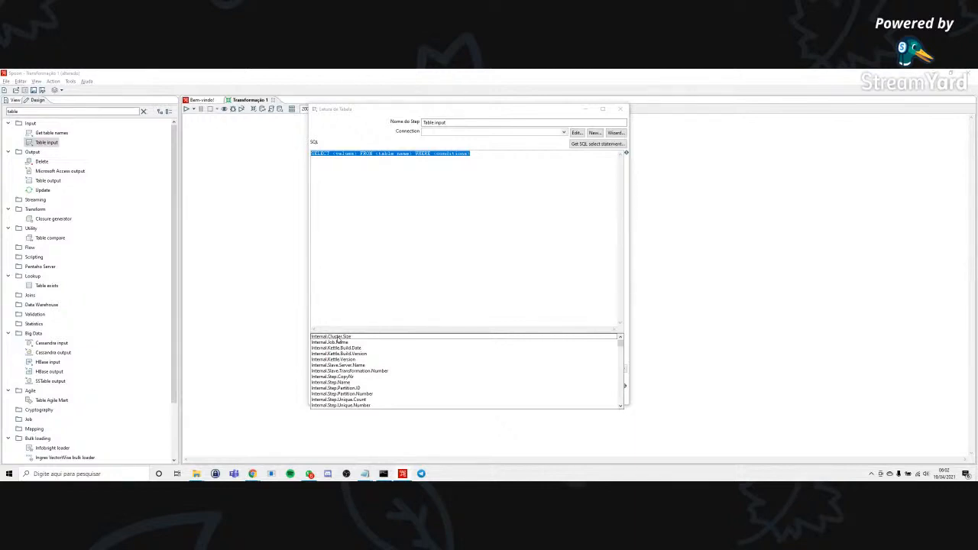
pyautogui.scroll(-4, 380, 367)
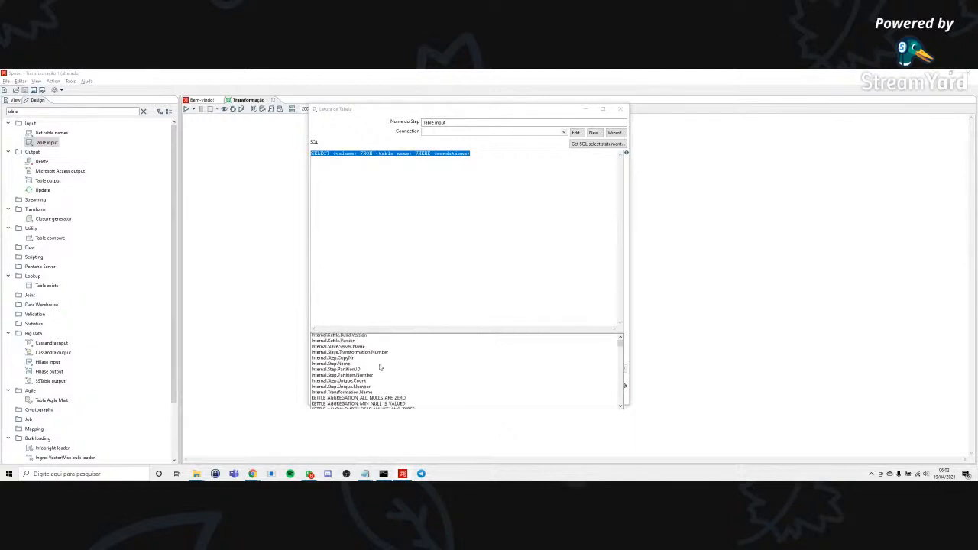
pyautogui.scroll(-1, 380, 367)
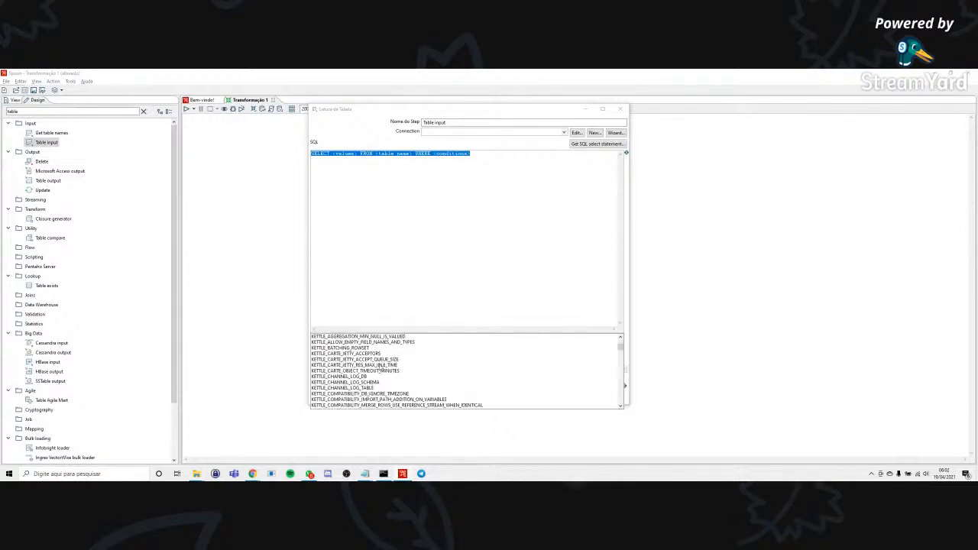
pyautogui.scroll(-1, 380, 367)
pyautogui.scroll(-8, 380, 367)
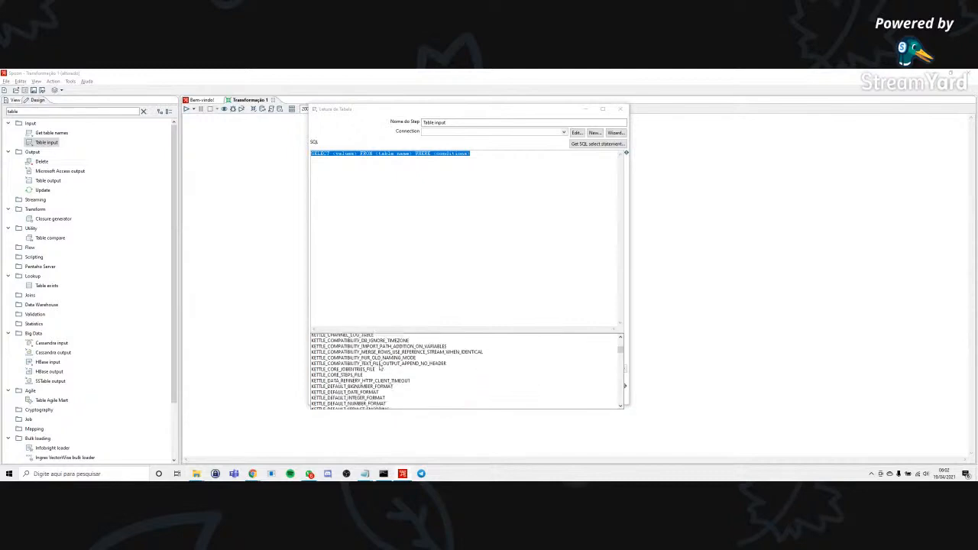
pyautogui.scroll(-10, 380, 368)
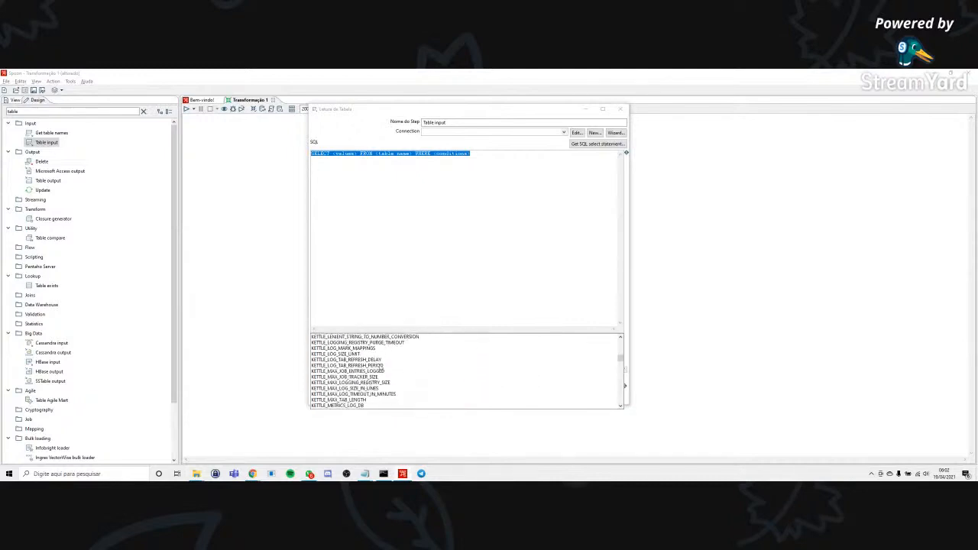
pyautogui.scroll(-10, 380, 368)
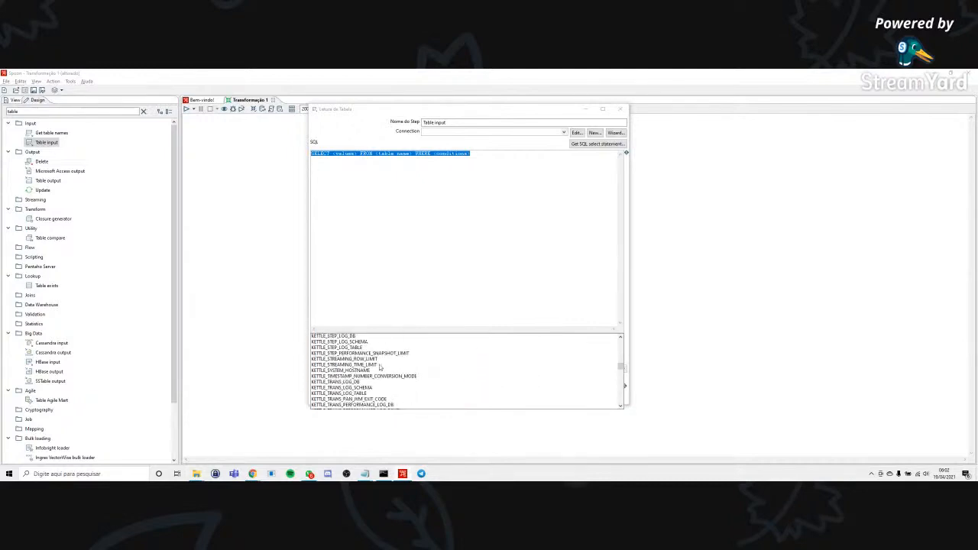
pyautogui.scroll(-10, 379, 367)
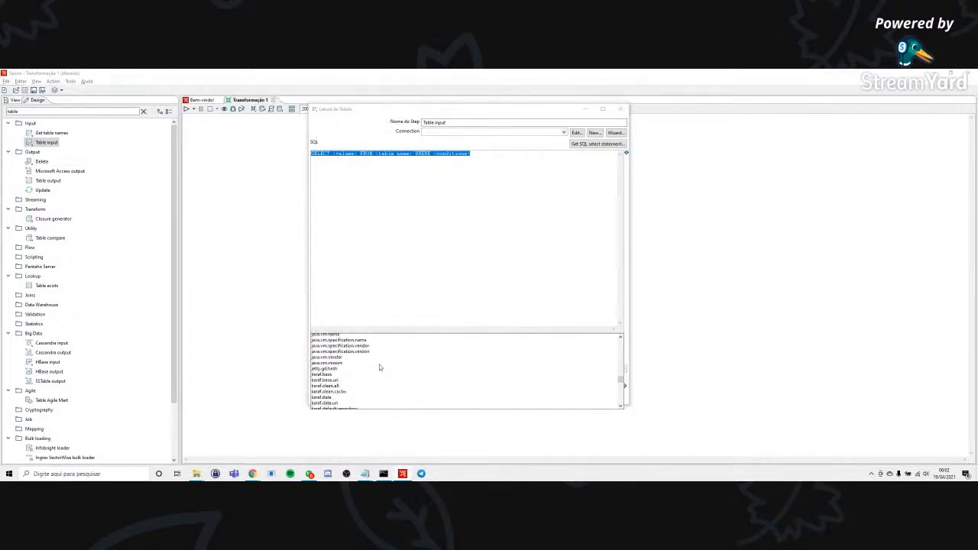
pyautogui.scroll(-2, 379, 368)
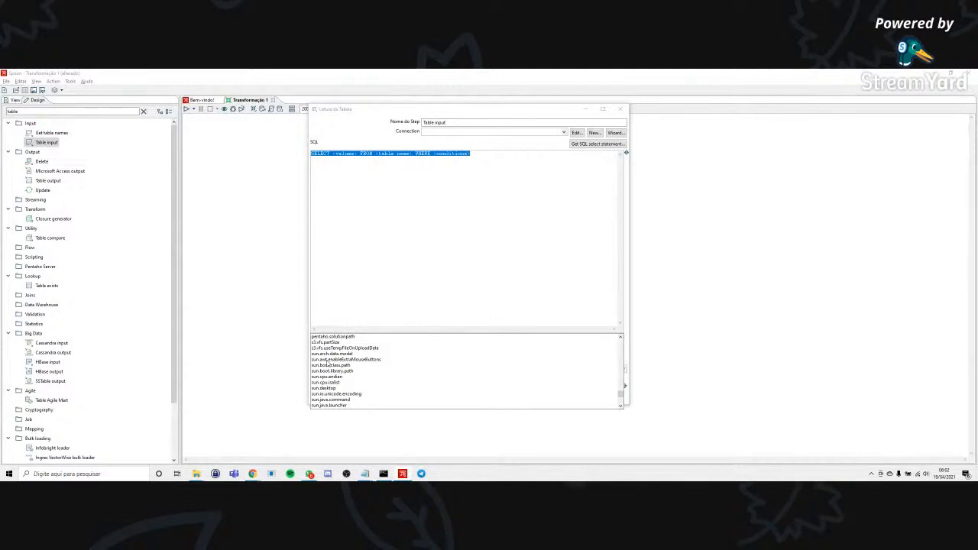
pyautogui.scroll(-5, 329, 365)
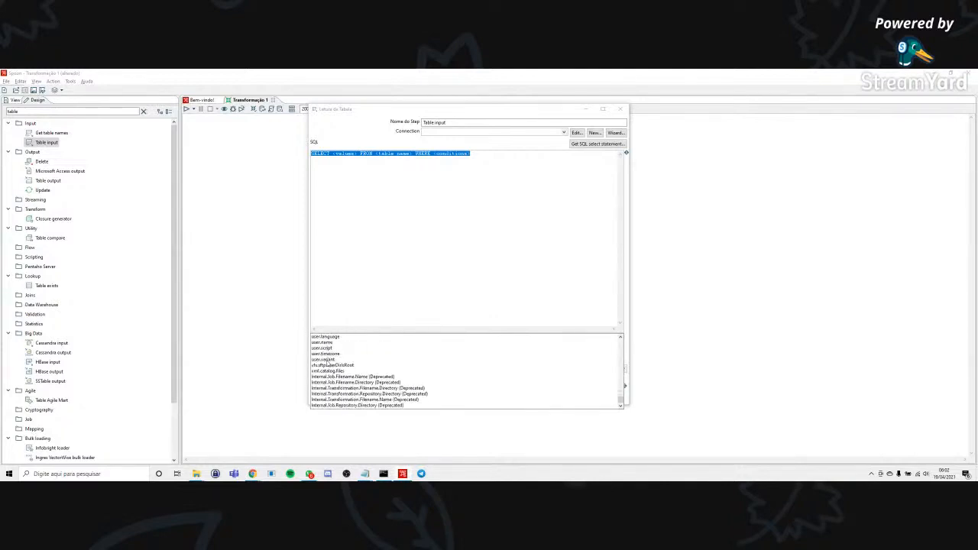
pyautogui.doubleClick(324, 355)
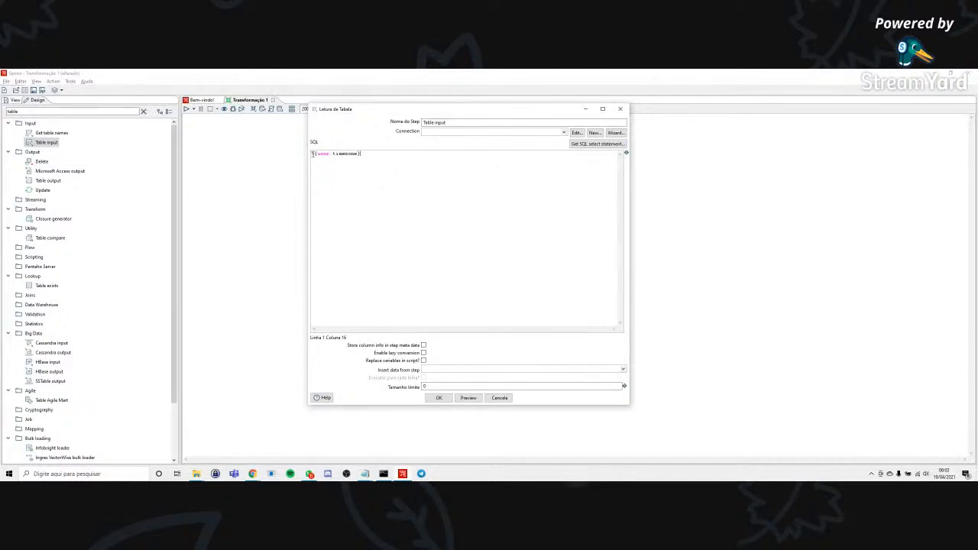
pyautogui.moveTo(317, 153); pyautogui.dragTo(357, 155)
pyautogui.click(368, 154)
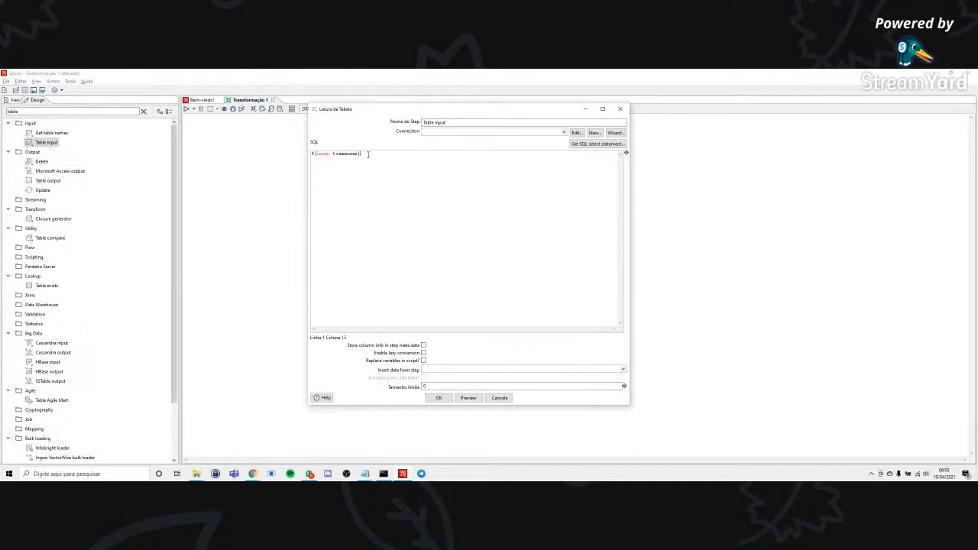
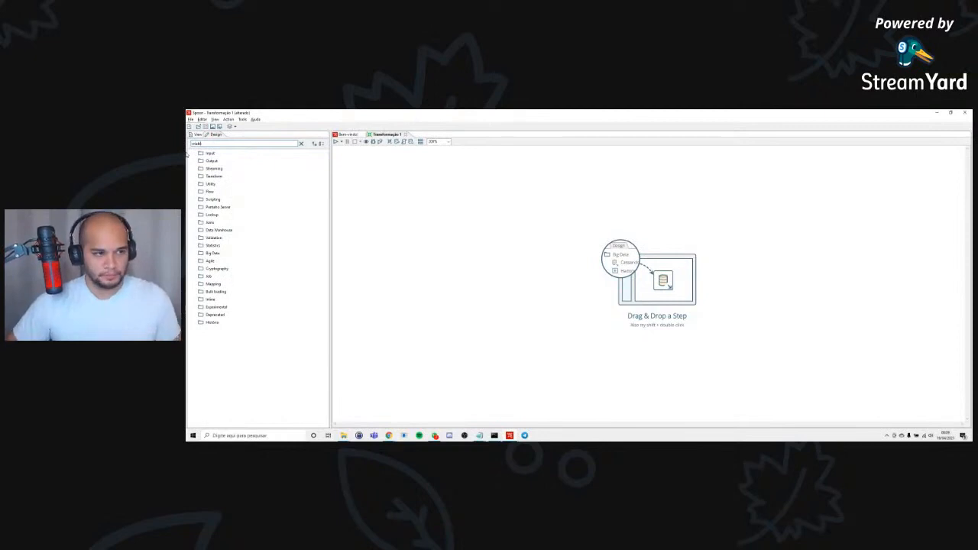
# Search the design steps for "variable" and add Set variables, Get variables, Set session variables and Get session variables in a row on the canvas.
pyautogui.write('aria')
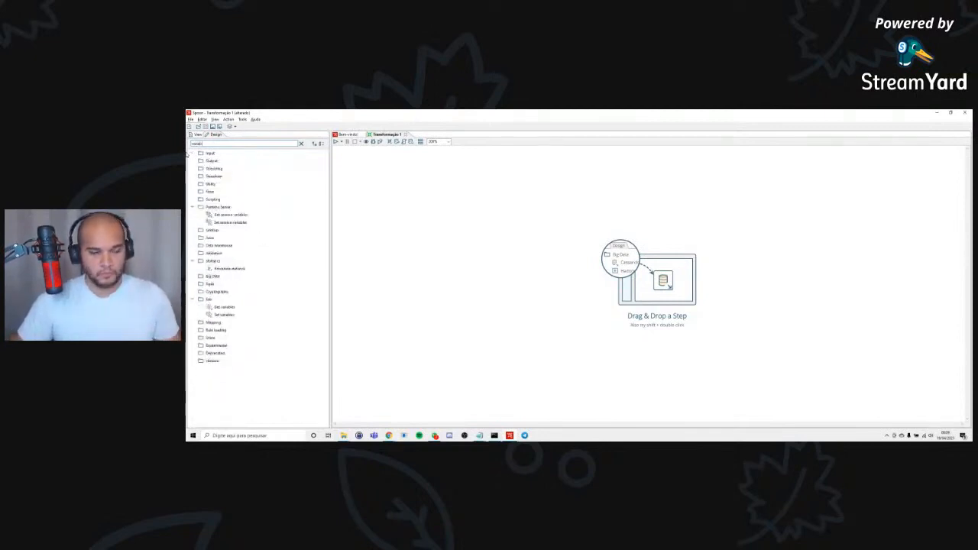
pyautogui.write('ble')
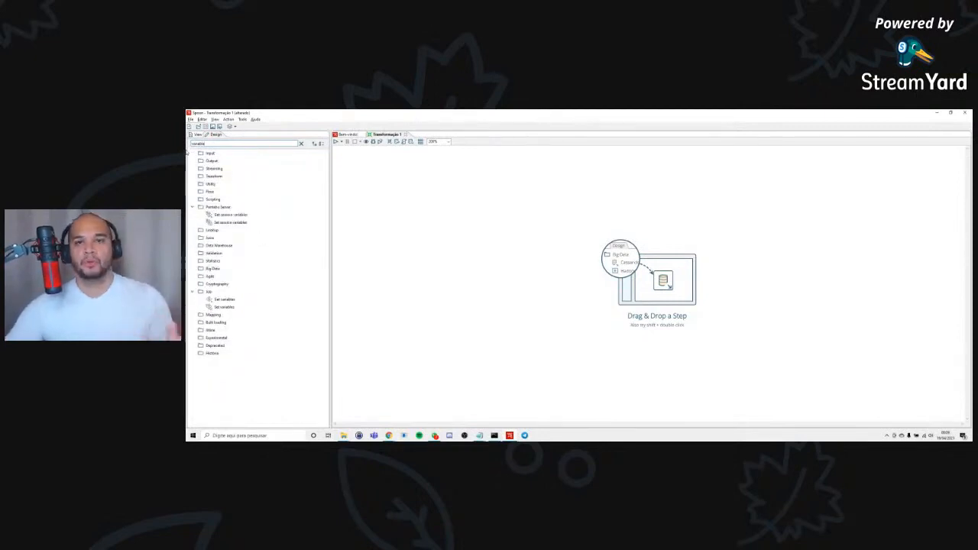
pyautogui.moveTo(230, 221); pyautogui.dragTo(465, 216)
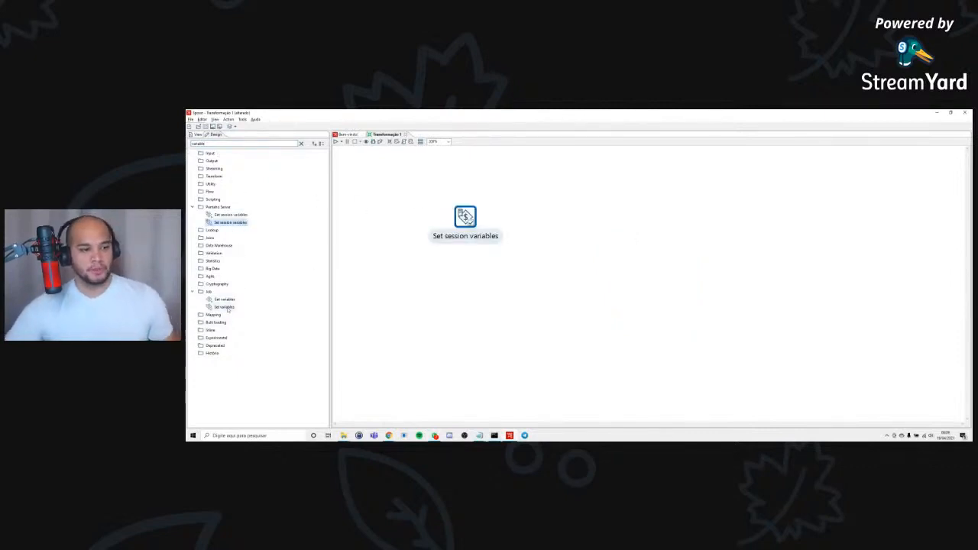
pyautogui.moveTo(225, 307); pyautogui.dragTo(391, 218)
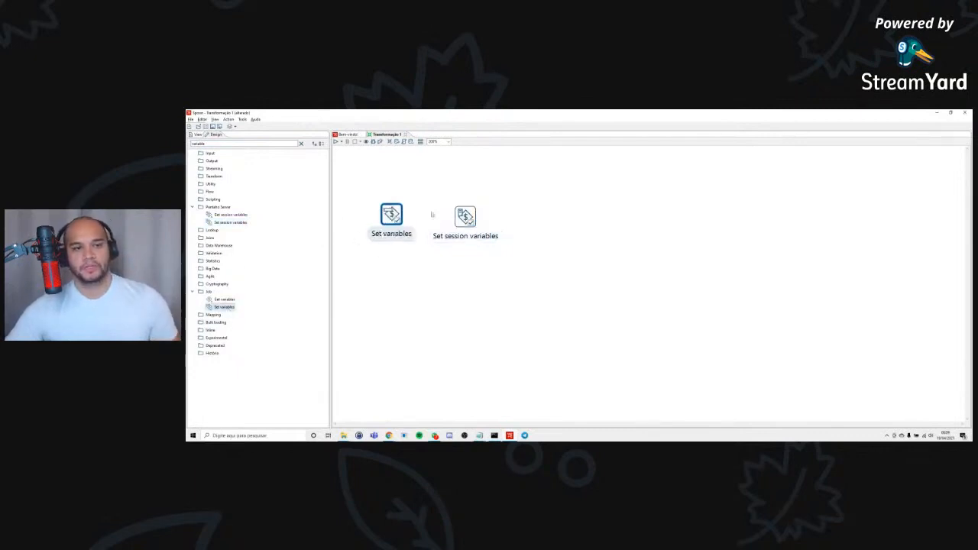
pyautogui.click(468, 217)
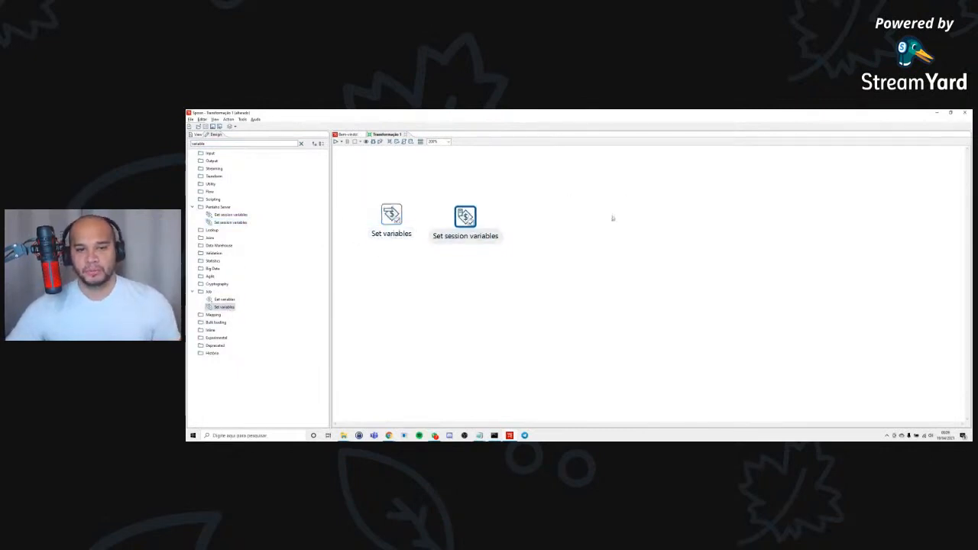
pyautogui.moveTo(465, 216); pyautogui.dragTo(598, 214)
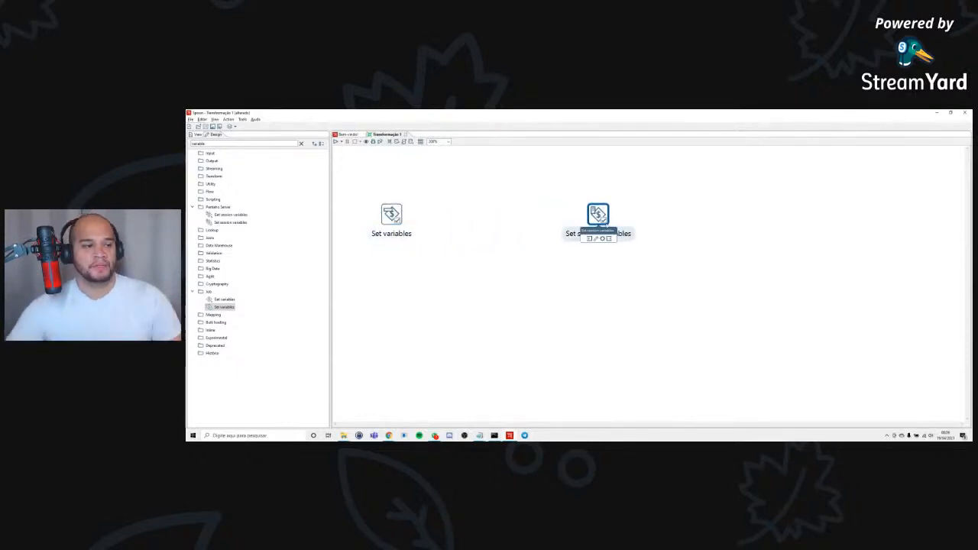
pyautogui.moveTo(224, 299); pyautogui.dragTo(460, 216)
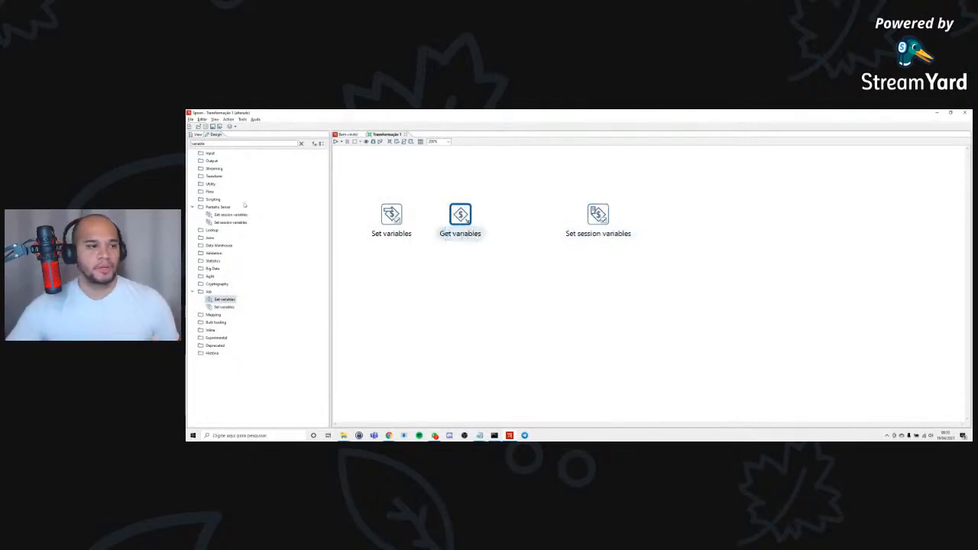
pyautogui.moveTo(232, 217); pyautogui.dragTo(676, 215)
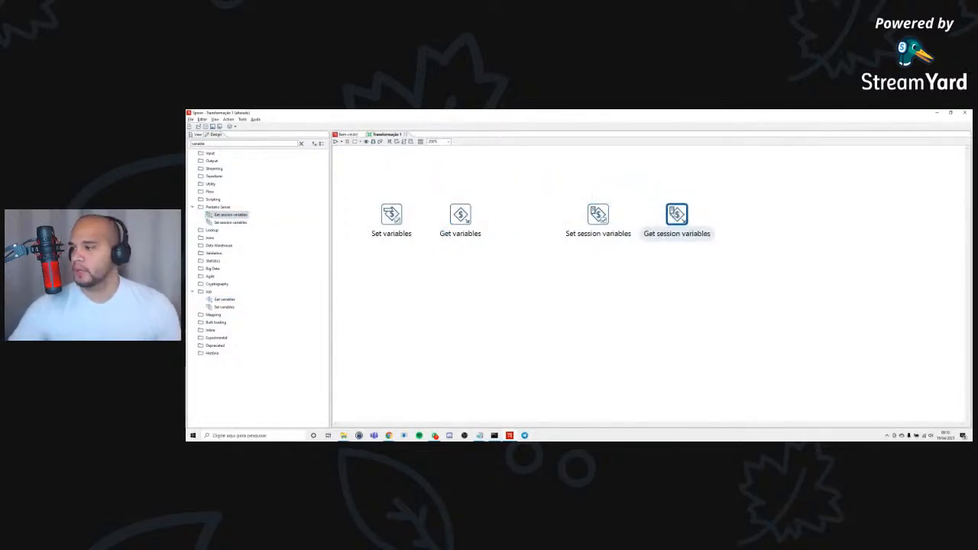
pyautogui.moveTo(369, 231); pyautogui.dragTo(503, 252)
pyautogui.moveTo(563, 200); pyautogui.dragTo(742, 260)
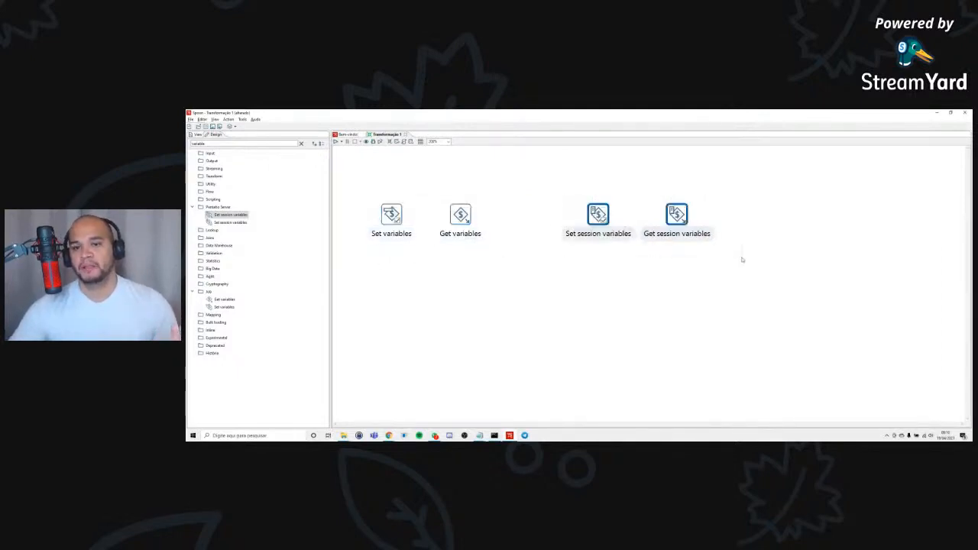
pyautogui.click(653, 276)
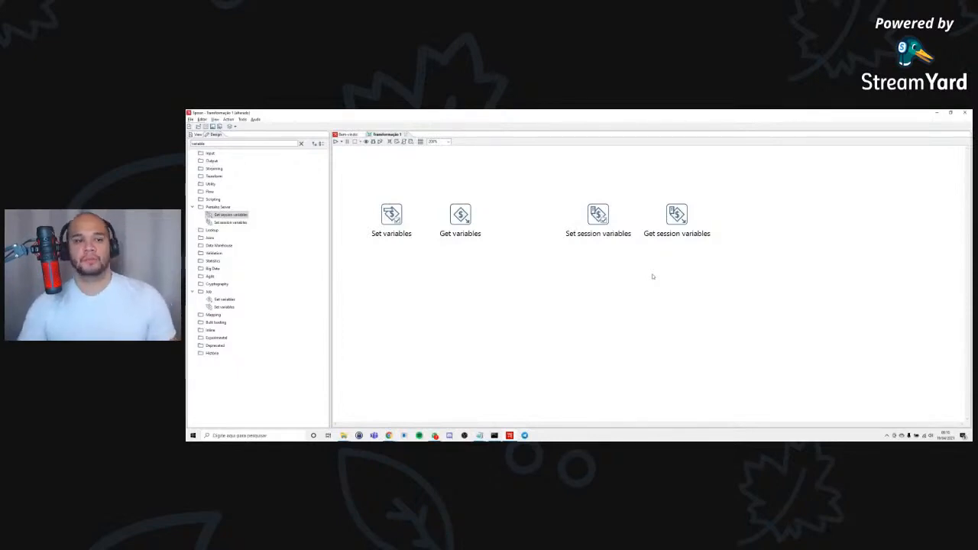
pyautogui.click(600, 218)
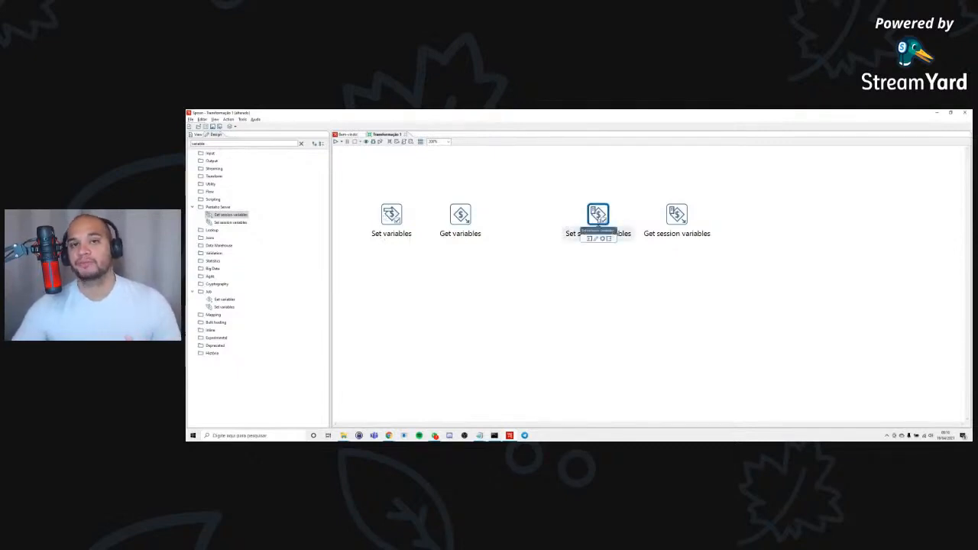
pyautogui.click(527, 272)
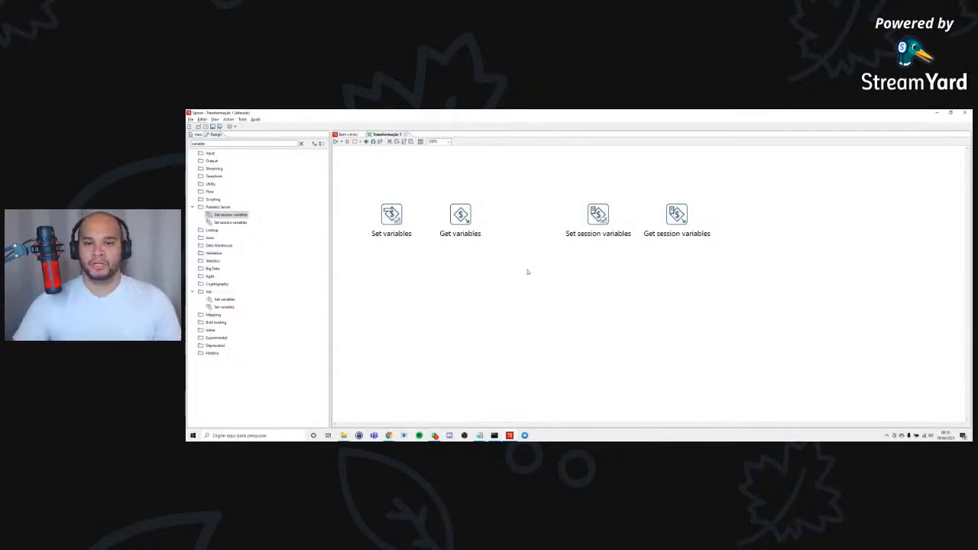
pyautogui.click(595, 223)
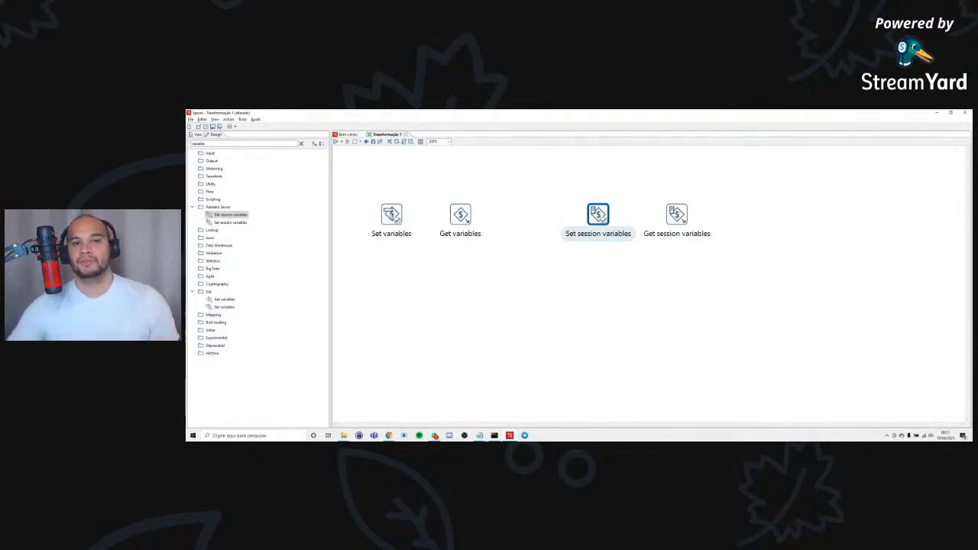
pyautogui.click(392, 215)
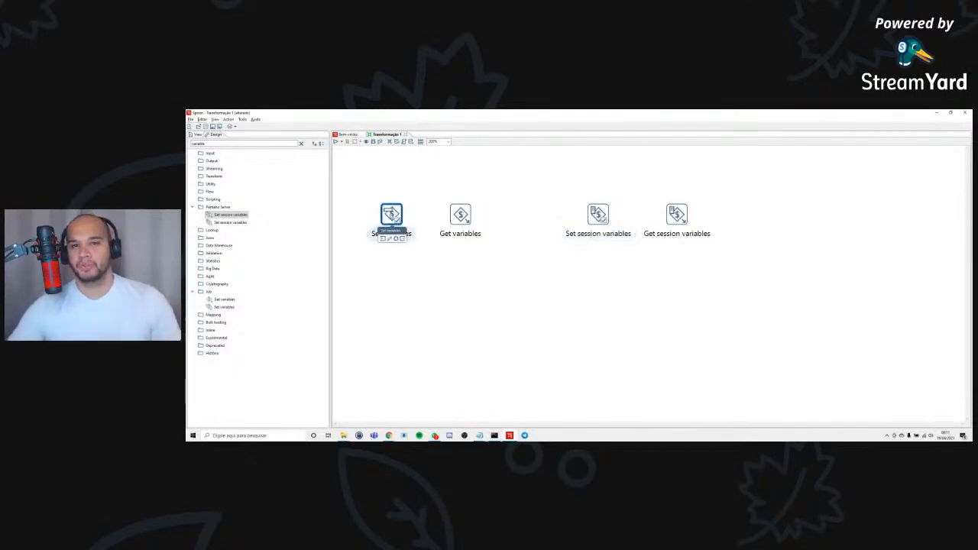
pyautogui.click(364, 190)
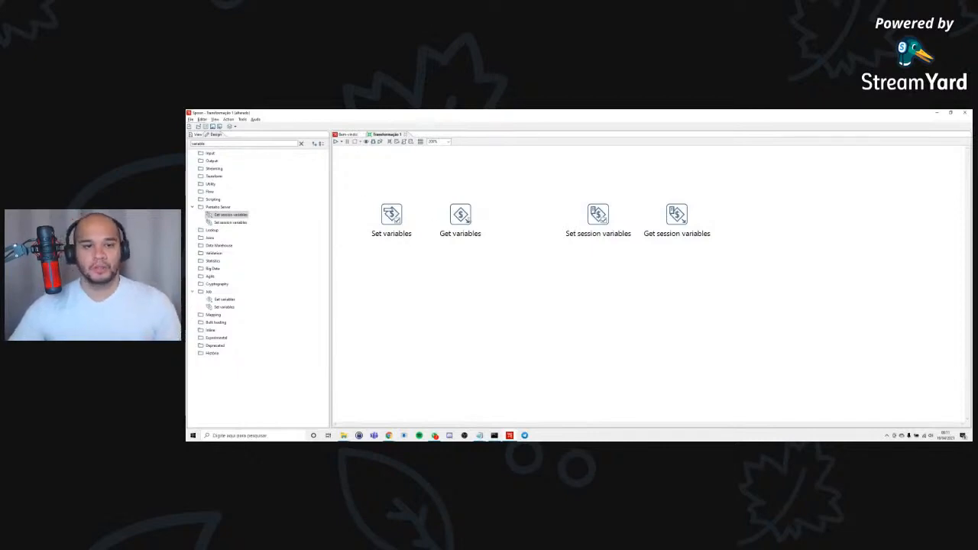
# Delete the Set session variables, Get session variables and Get variables steps from the canvas, keeping only Set variables.
pyautogui.moveTo(466, 219)
pyautogui.moveTo(550, 198); pyautogui.dragTo(730, 243)
pyautogui.press('Delete')
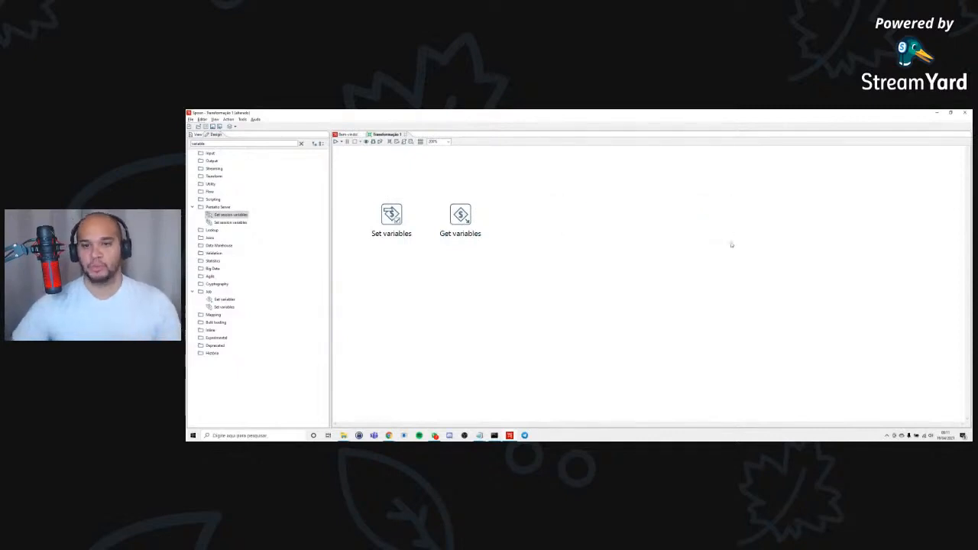
pyautogui.click(460, 215)
pyautogui.press('Delete')
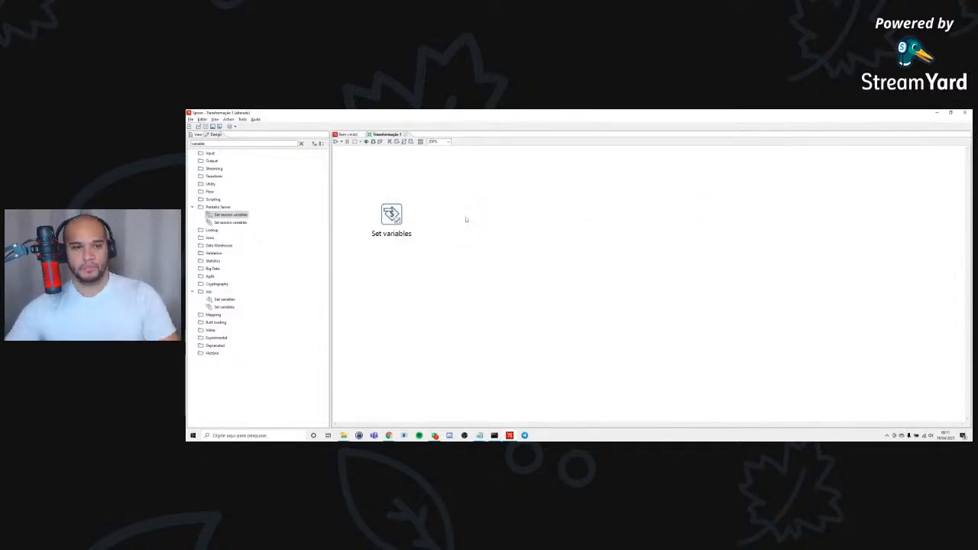
# Relocate the Set variables step toward the middle of the canvas and open its settings in a small window.
pyautogui.moveTo(397, 222); pyautogui.dragTo(575, 231)
pyautogui.doubleClick(575, 229)
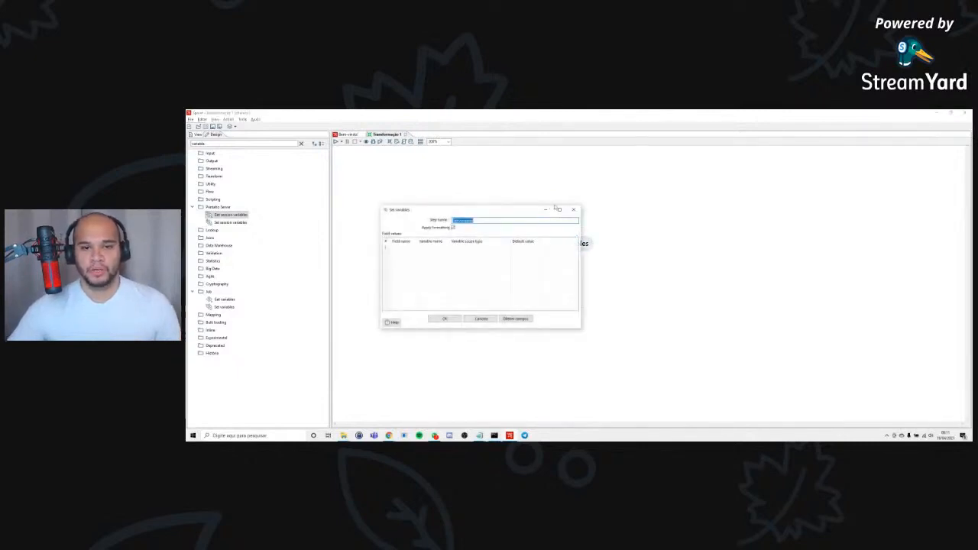
pyautogui.click(559, 210)
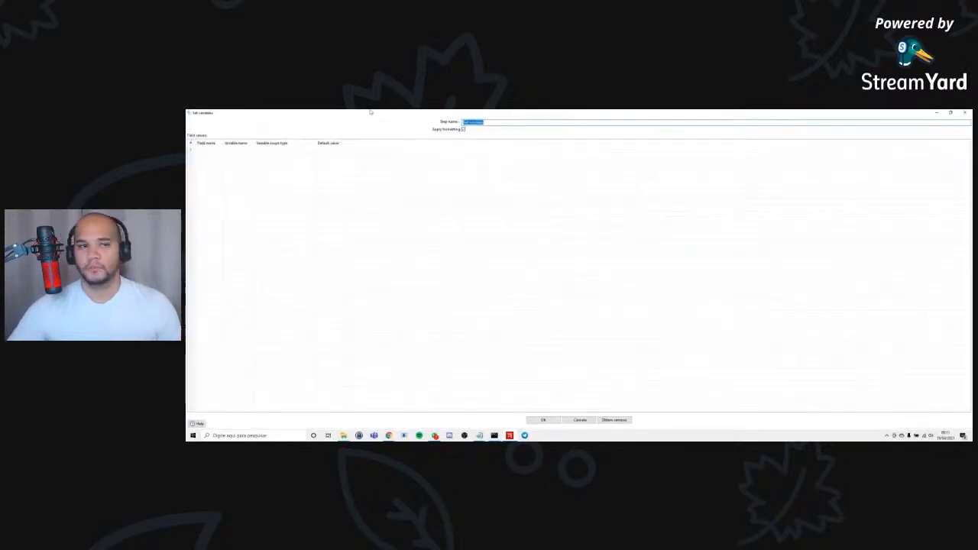
pyautogui.moveTo(207, 113); pyautogui.dragTo(411, 175)
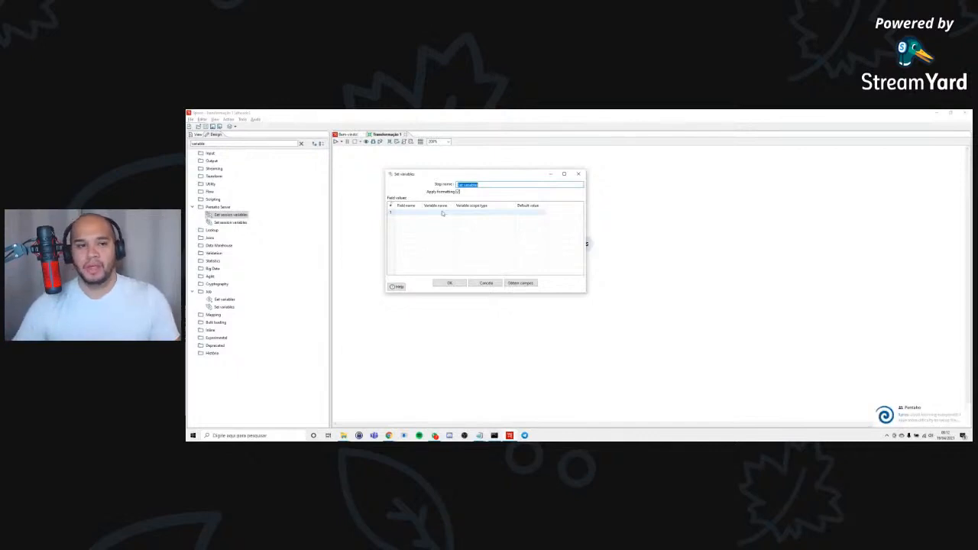
# Set the variable scope type in the first row of the field values to "Valid in the parent job".
pyautogui.click(444, 211)
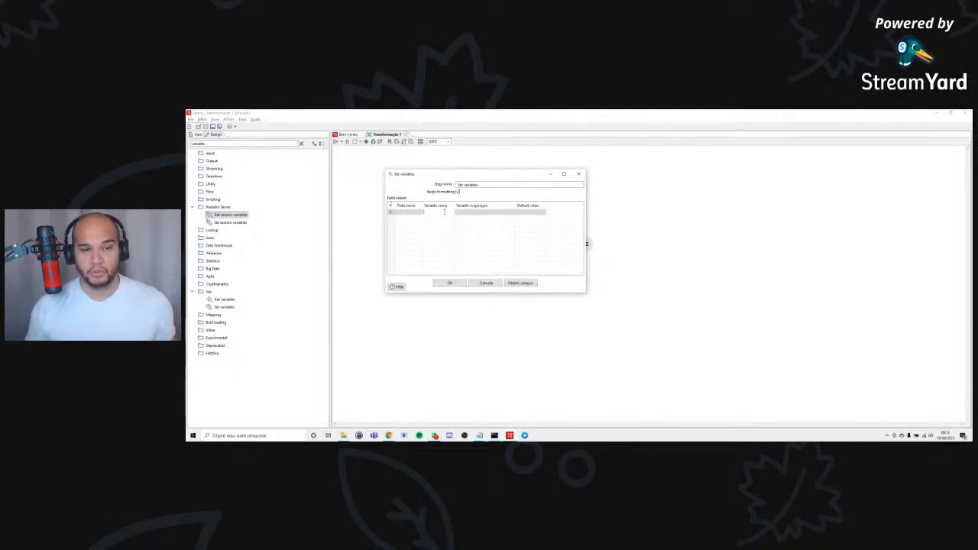
pyautogui.click(472, 213)
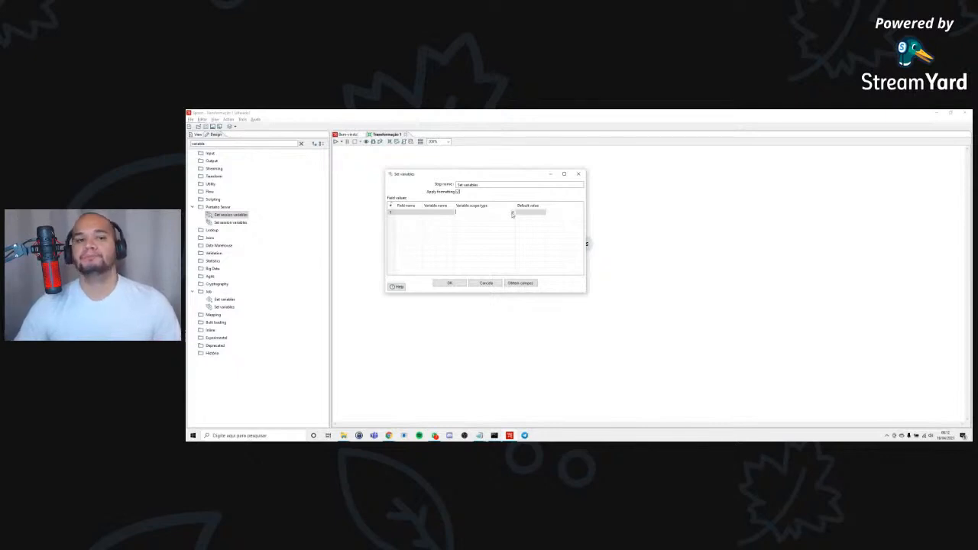
pyautogui.click(513, 214)
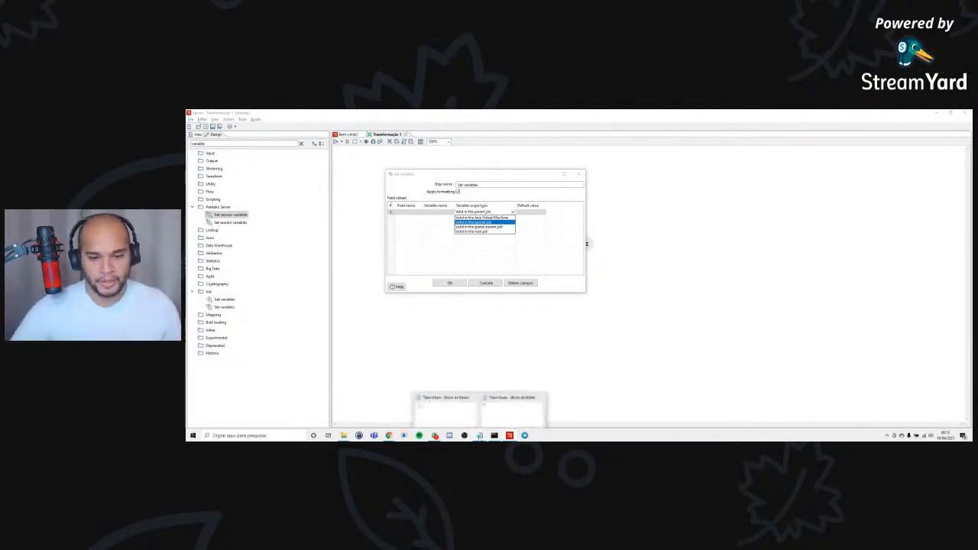
# Switch to the Notepad note containing "job" and replace its text with "ktr - variavel".
pyautogui.moveTo(494, 435)
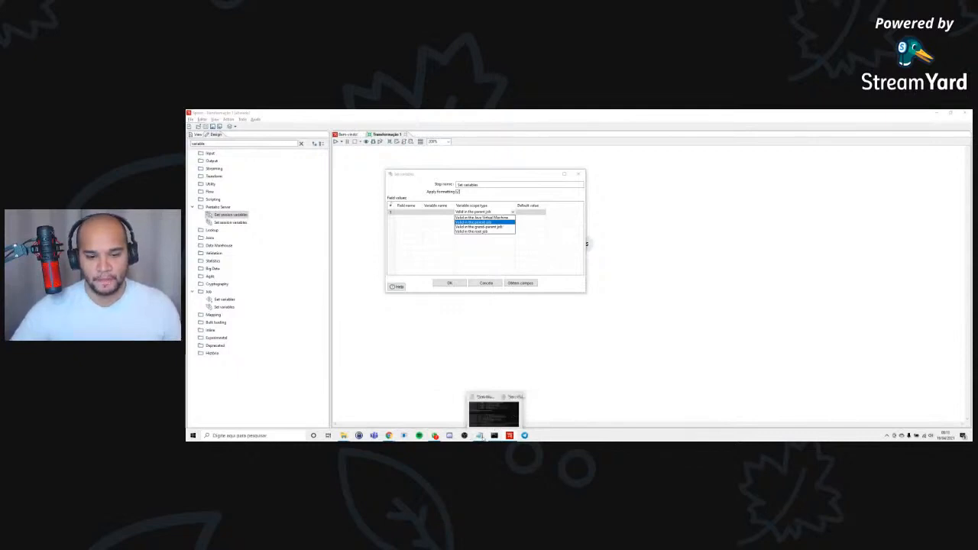
pyautogui.click(515, 413)
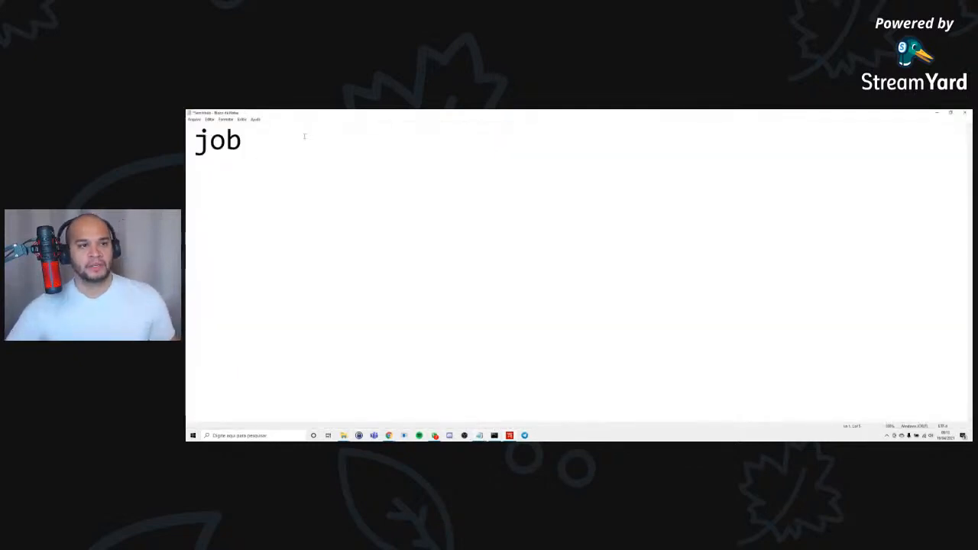
pyautogui.hotkey('ctrl', 'a')
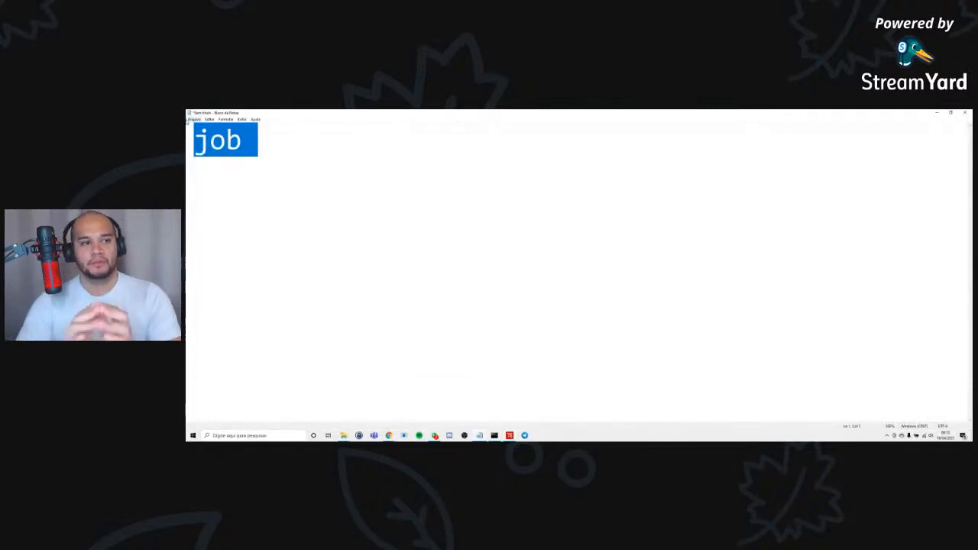
pyautogui.click(250, 146)
pyautogui.hotkey('ctrl', 'a')
pyautogui.press('BackSpace')
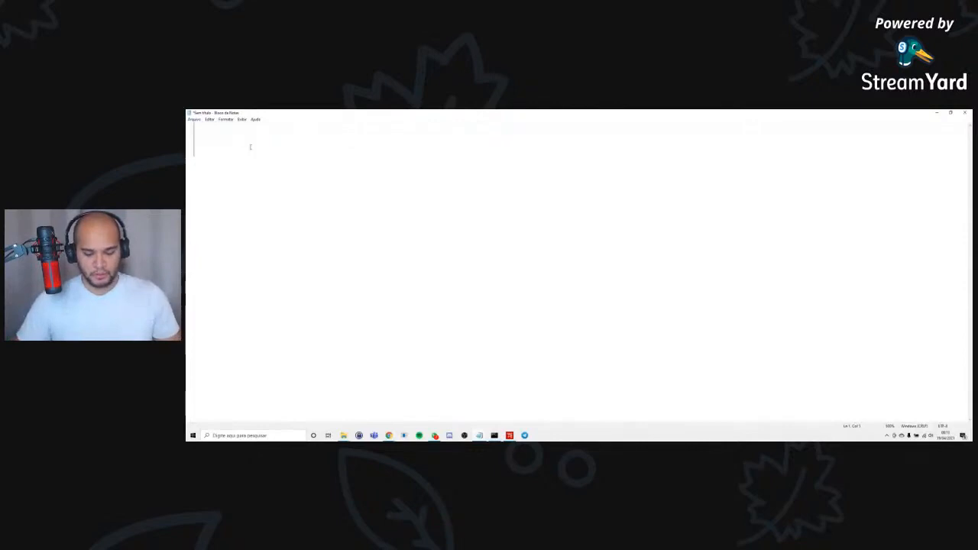
pyautogui.write('ktr -')
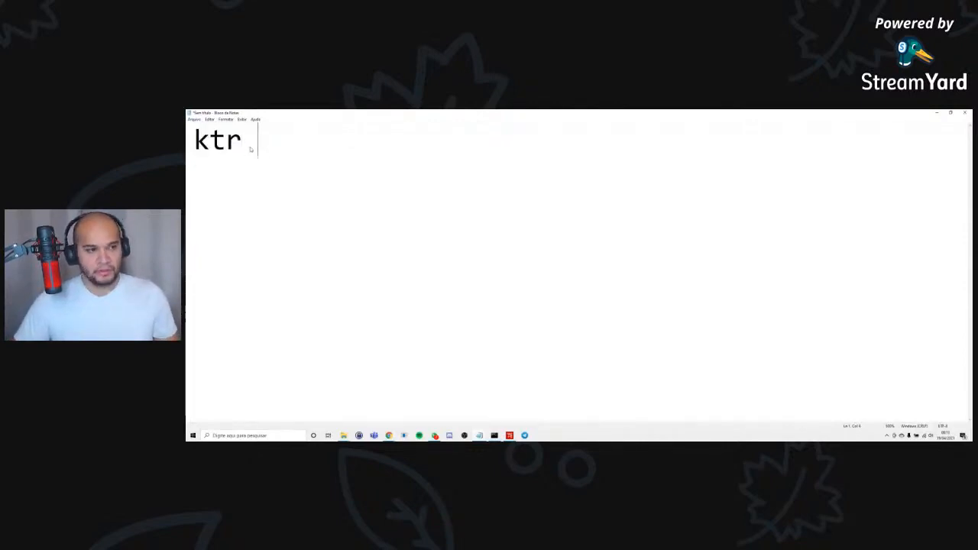
pyautogui.write(' var')
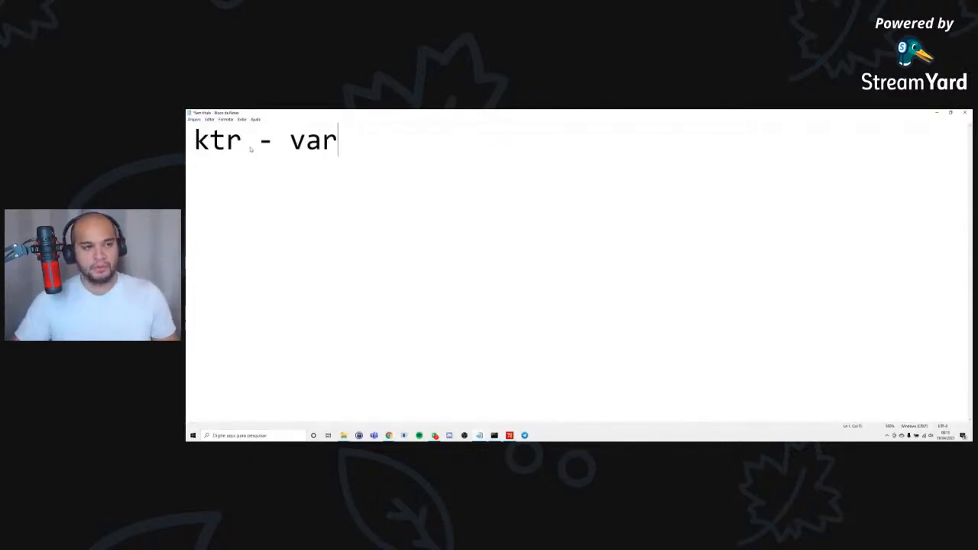
pyautogui.write('iavel')
pyautogui.hotkey('alt', 'Tab')
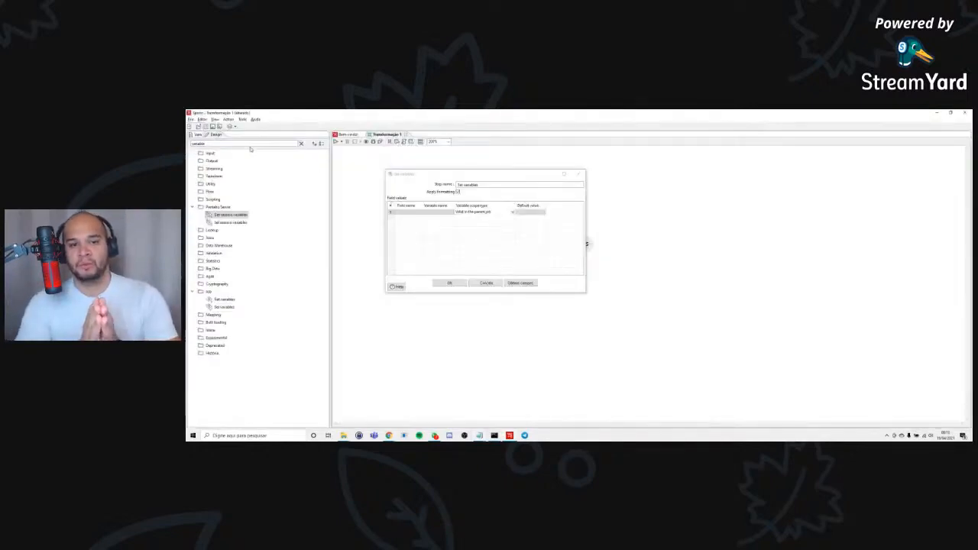
pyautogui.hotkey('alt', 'Tab')
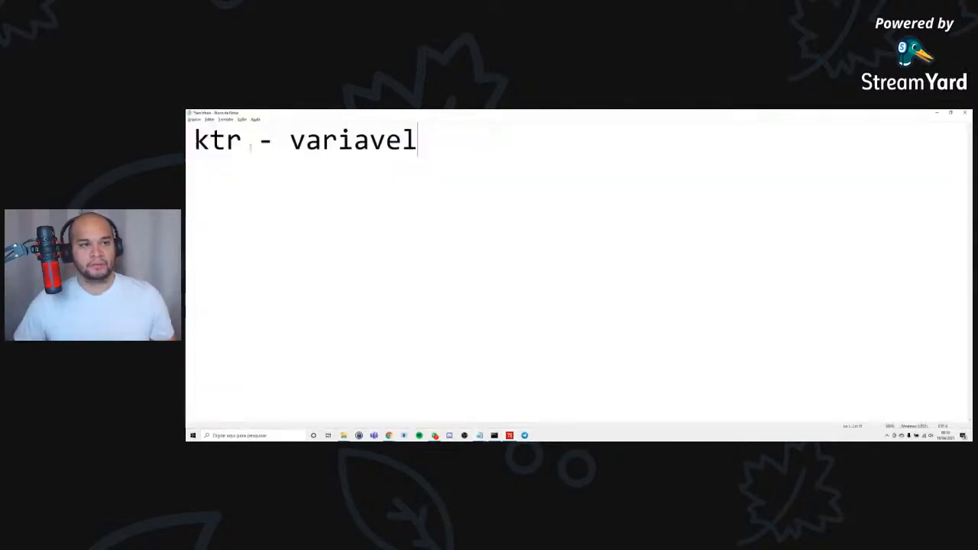
# Insert a line reading "job -" above the "ktr - variavel" line in the note.
pyautogui.press('Return')
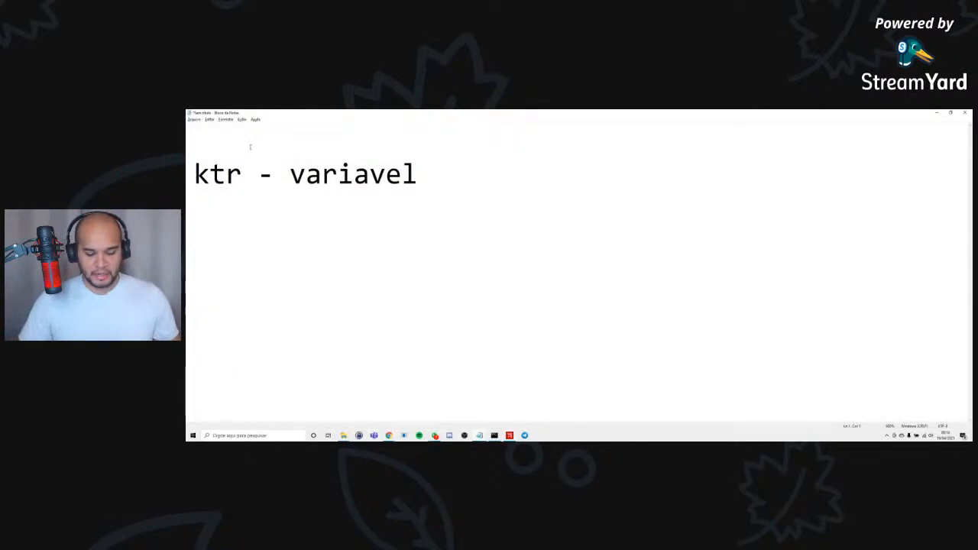
pyautogui.write('job ')
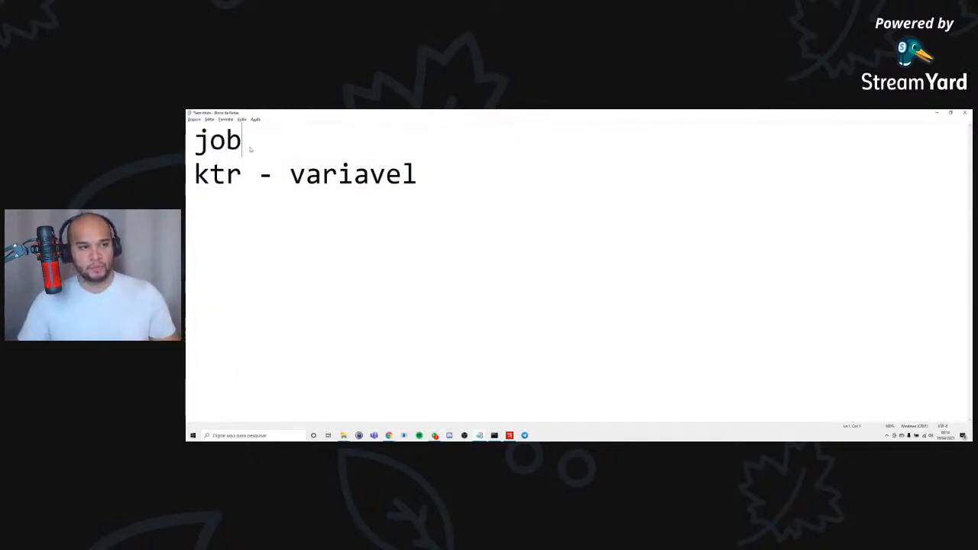
pyautogui.write('-')
pyautogui.press('Down')
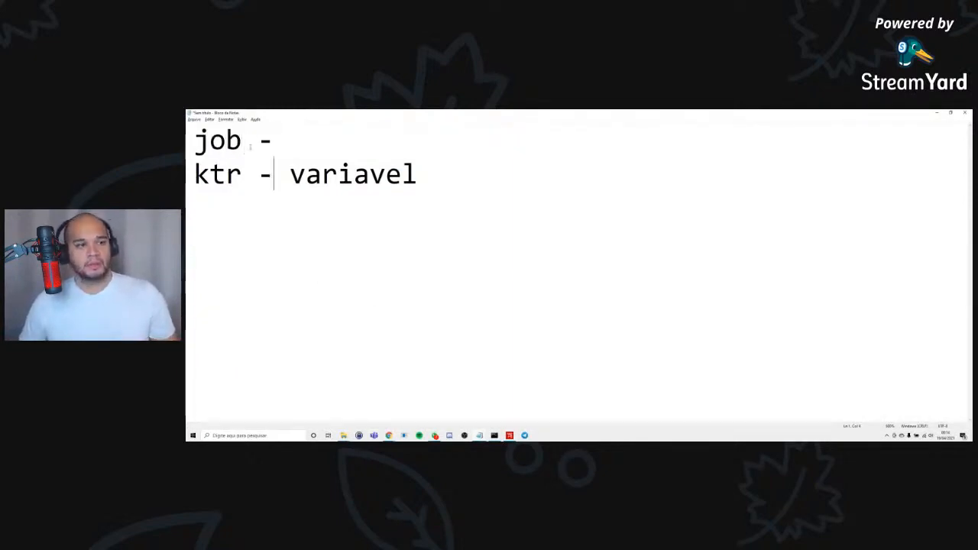
pyautogui.press('Left')
pyautogui.press('Left')
pyautogui.press('Left')
pyautogui.press('Left')
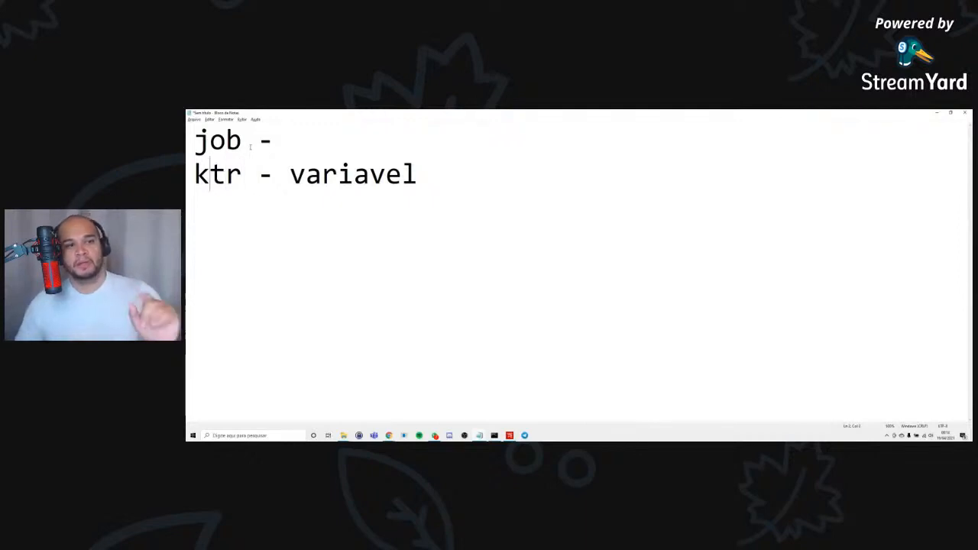
pyautogui.press('Up')
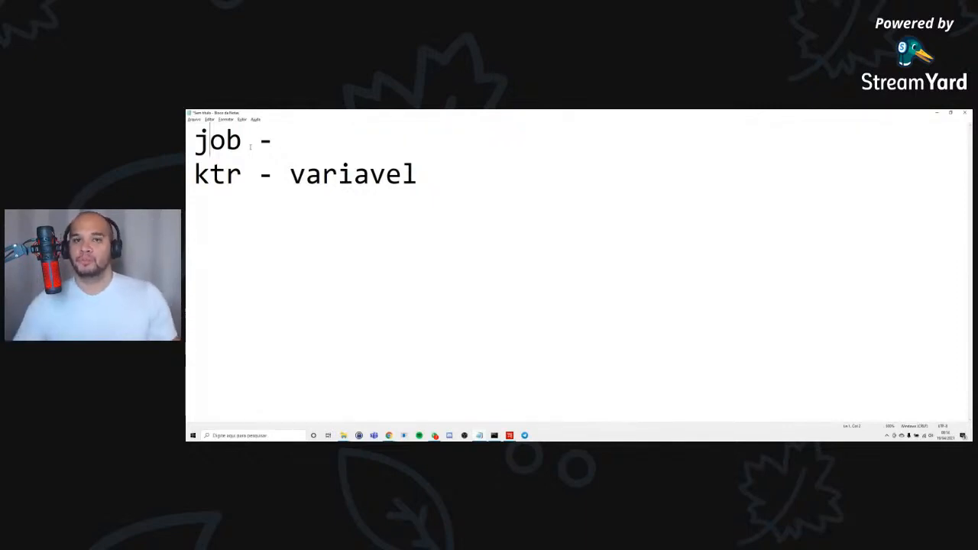
# Switch to Spoon and set the first row's variable scope type to "Valid in the grand-parent job".
pyautogui.hotkey('alt', 'Tab')
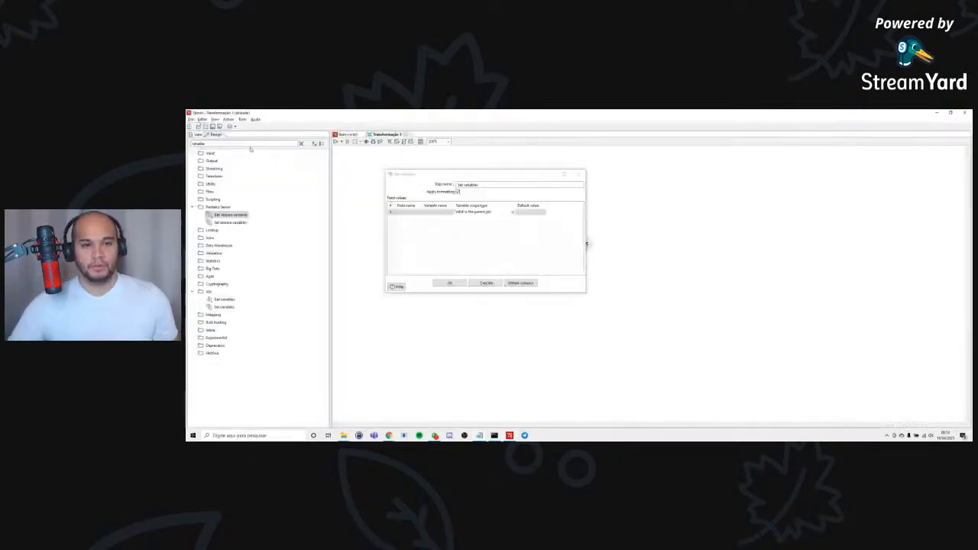
pyautogui.click(513, 213)
pyautogui.click(513, 213)
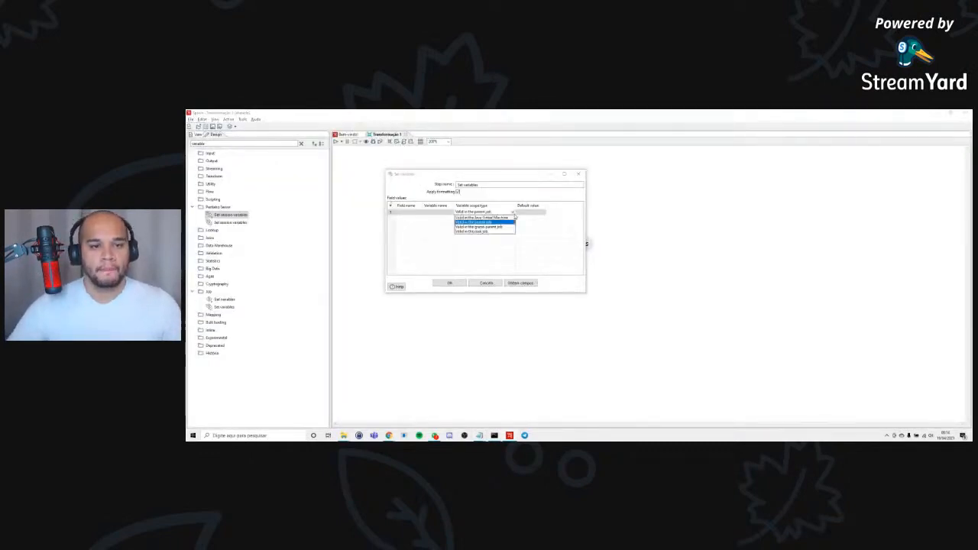
pyautogui.press('Down')
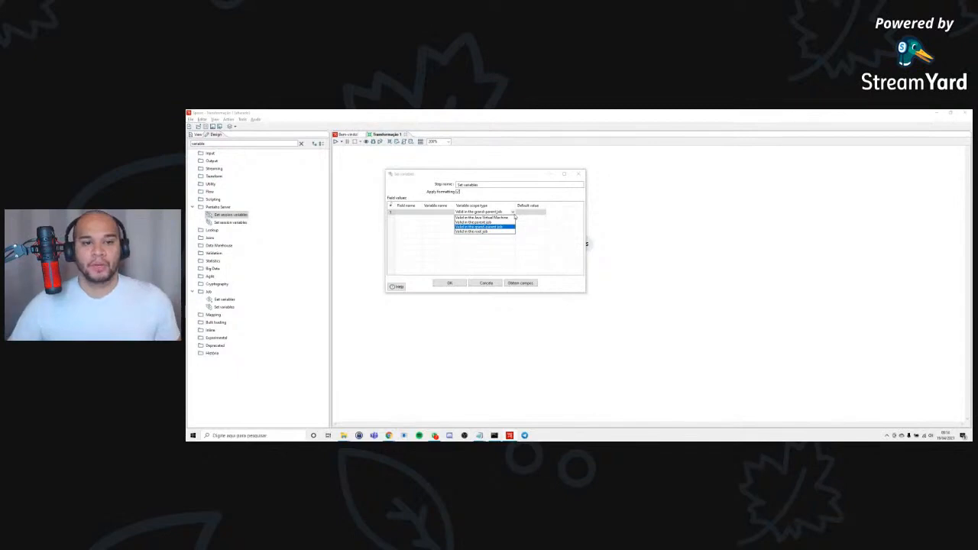
# Switch to the Notepad note, add another "job -" and join the lines into "job -job - ktr - variavel" below an empty line.
pyautogui.hotkey('alt', 'Tab')
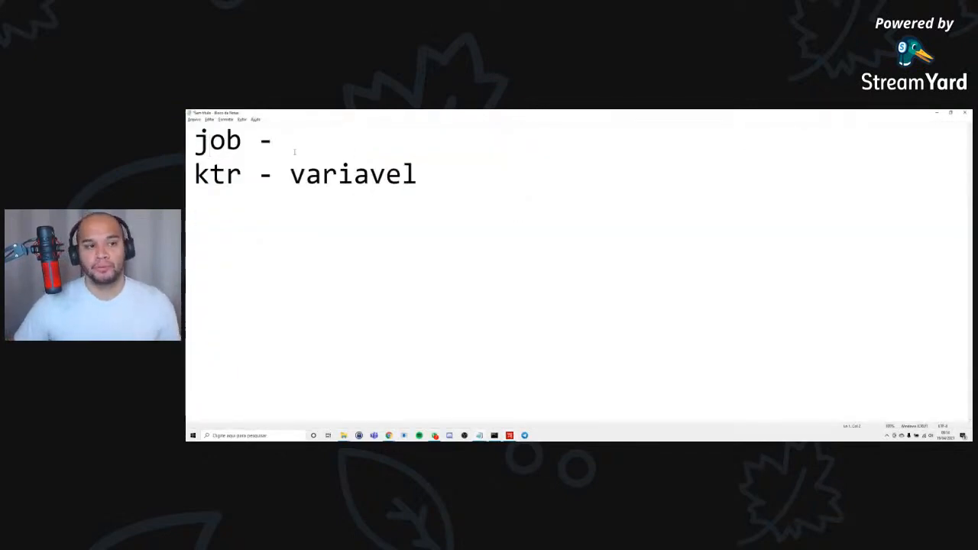
pyautogui.press('Down')
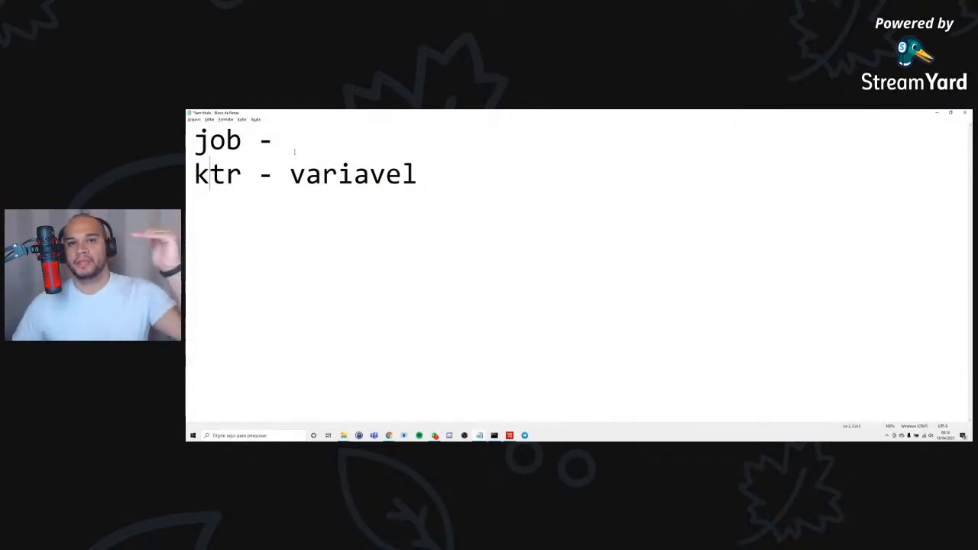
pyautogui.press('Up')
pyautogui.press('Home')
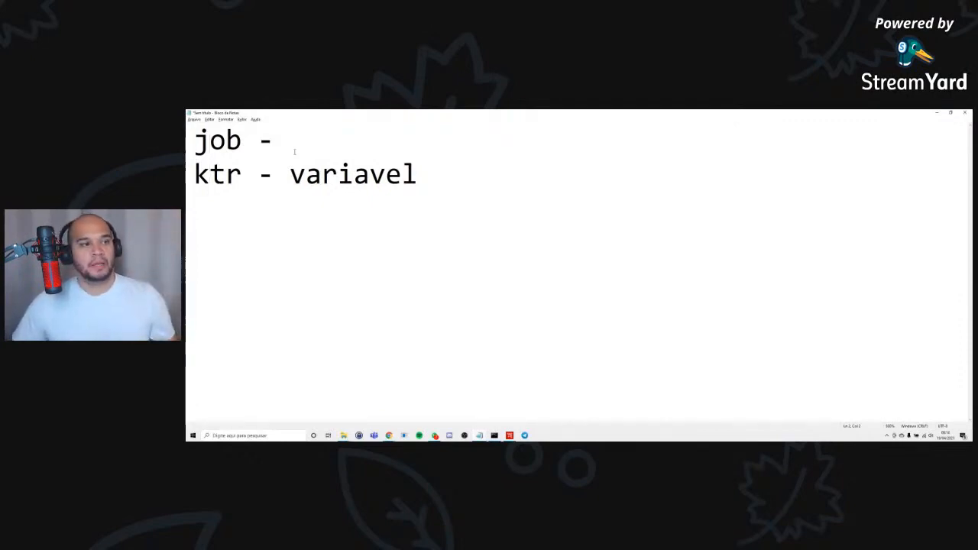
pyautogui.press('Return')
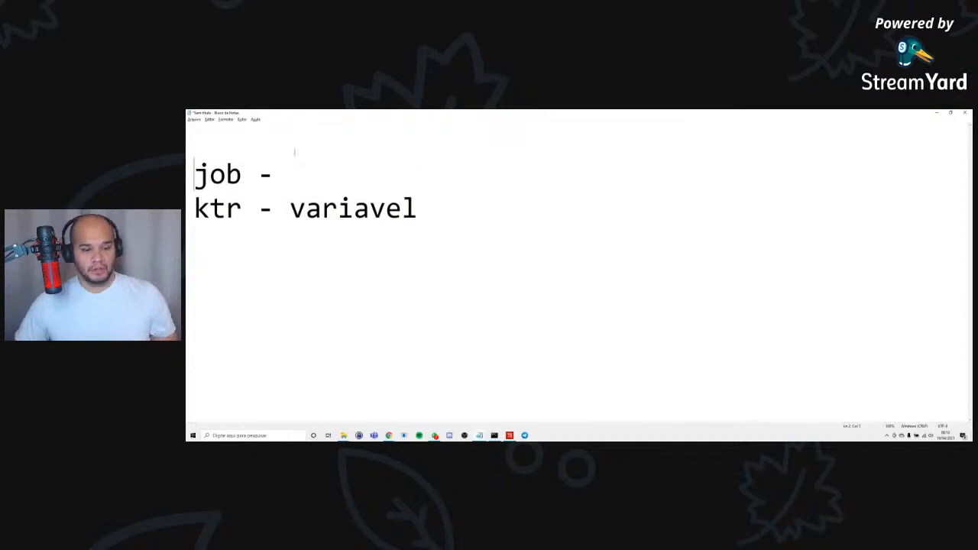
pyautogui.write('job -')
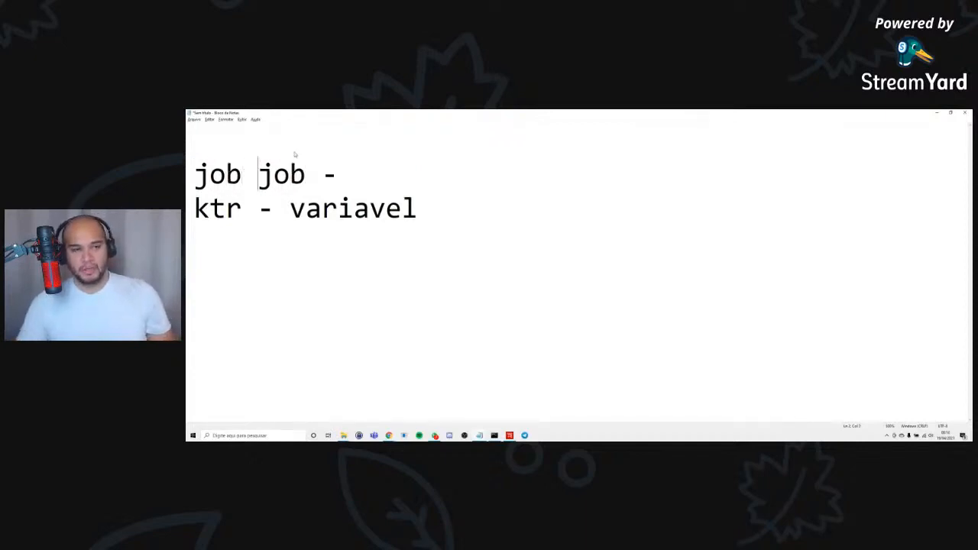
pyautogui.press('End')
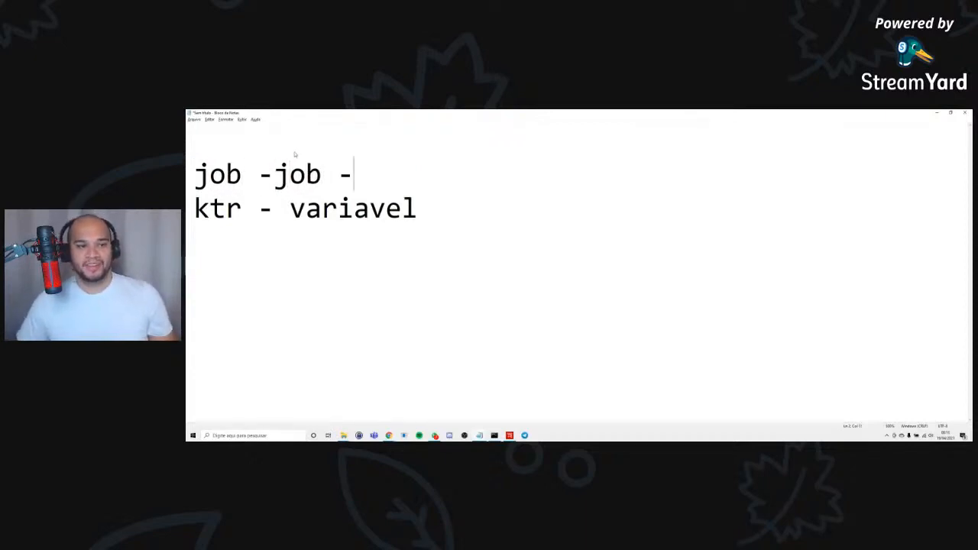
pyautogui.press('Delete')
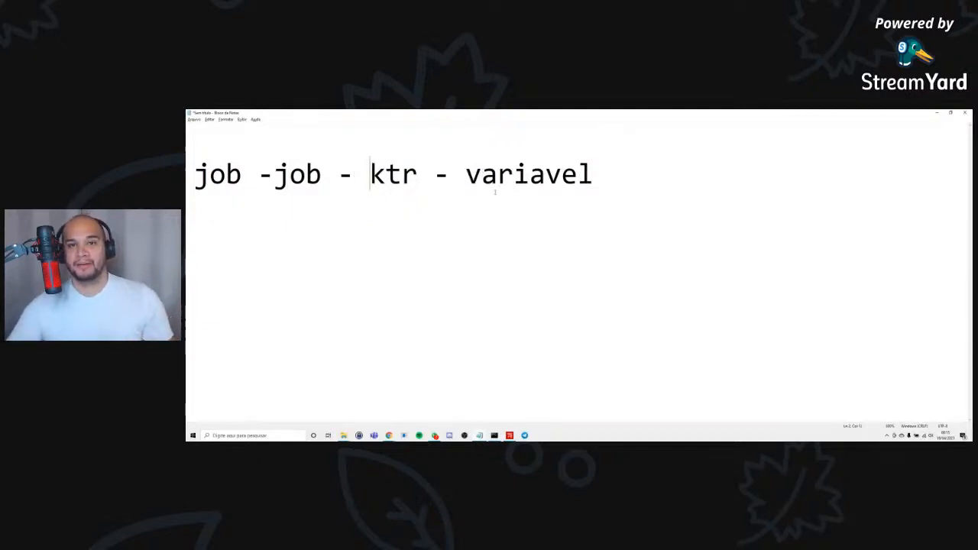
# Highlight the variavel, job and ktr levels in the note, and switch to Spoon to examine the variable scope type options.
pyautogui.doubleClick(530, 174)
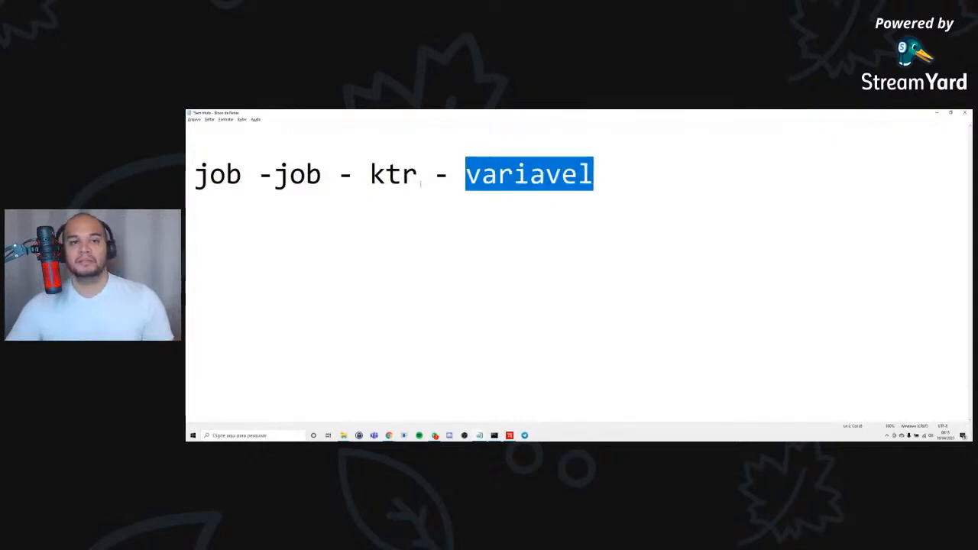
pyautogui.click(388, 173)
pyautogui.click(319, 174)
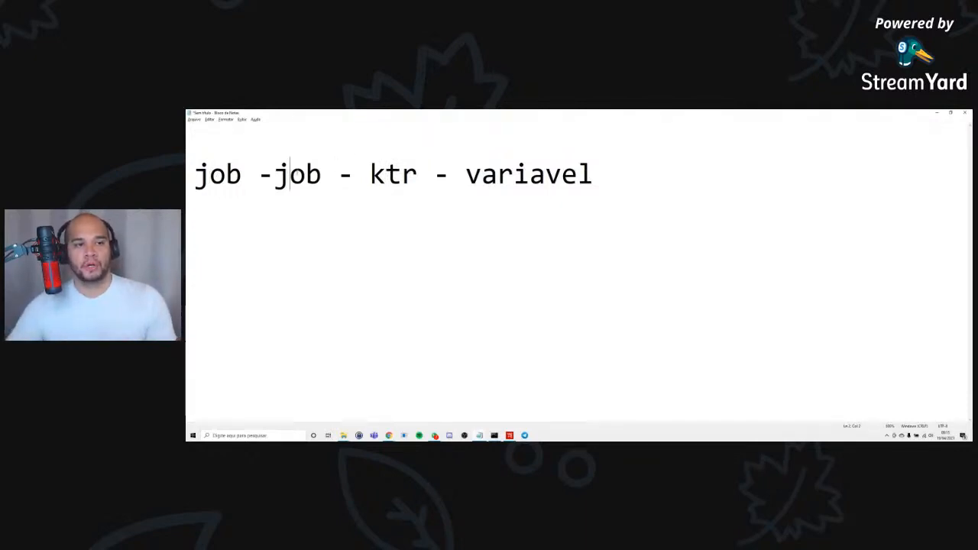
pyautogui.doubleClick(290, 175)
pyautogui.doubleClick(391, 174)
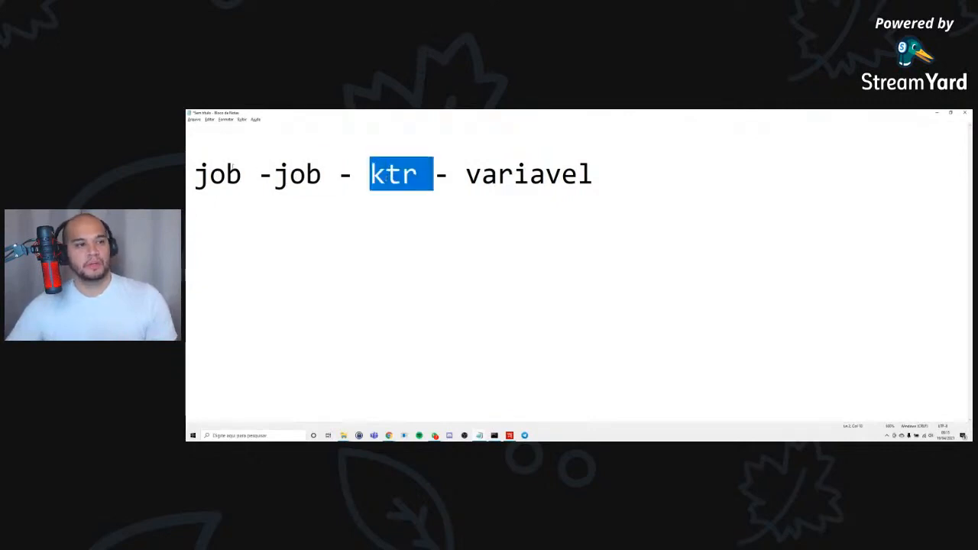
pyautogui.doubleClick(226, 175)
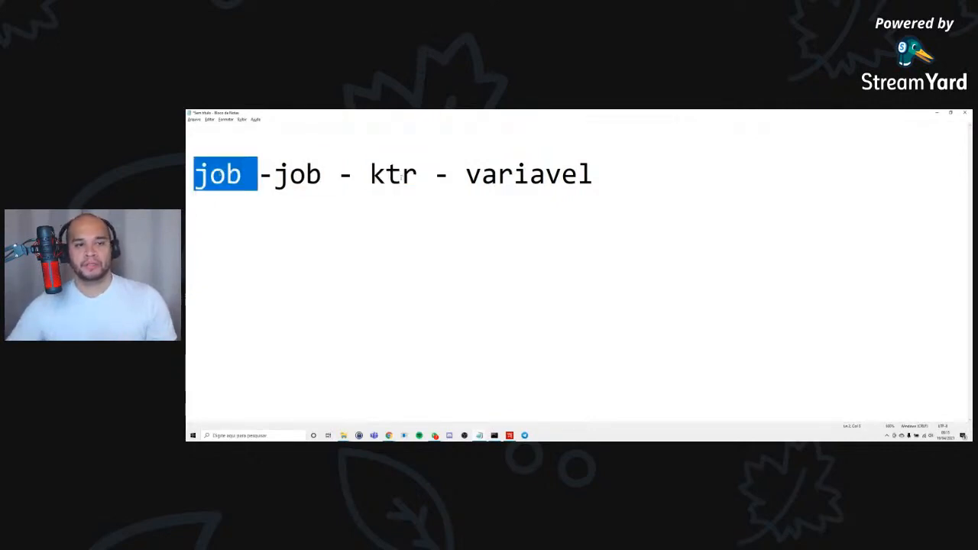
pyautogui.doubleClick(402, 175)
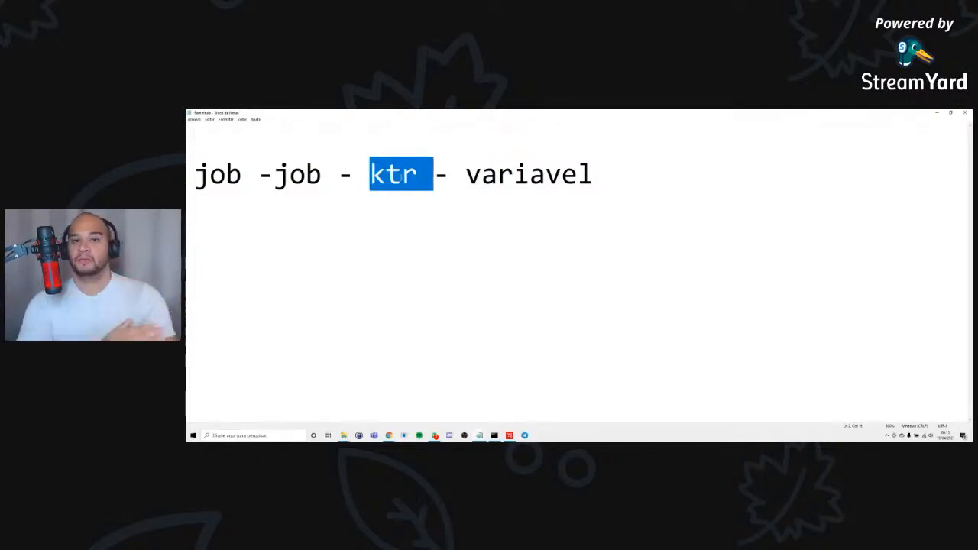
pyautogui.hotkey('alt', 'Tab')
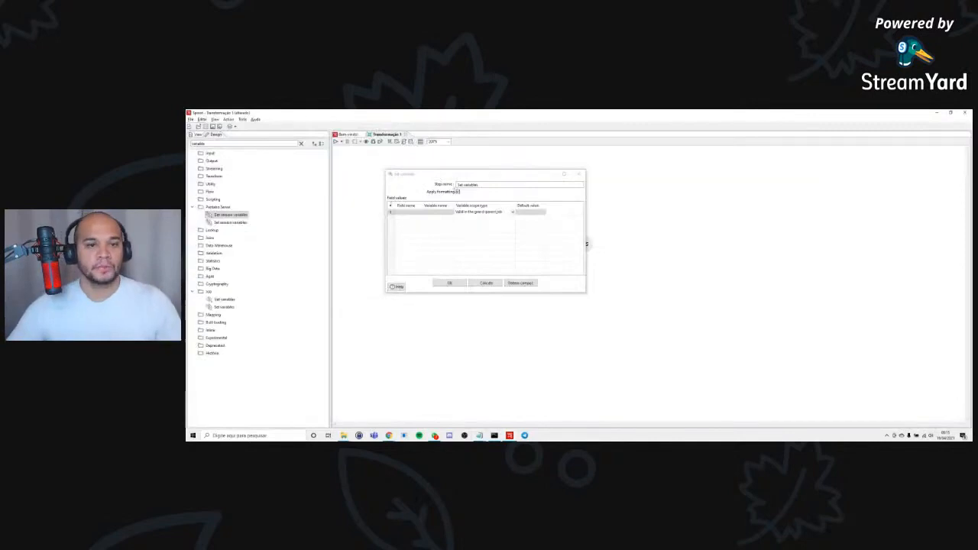
pyautogui.click(512, 211)
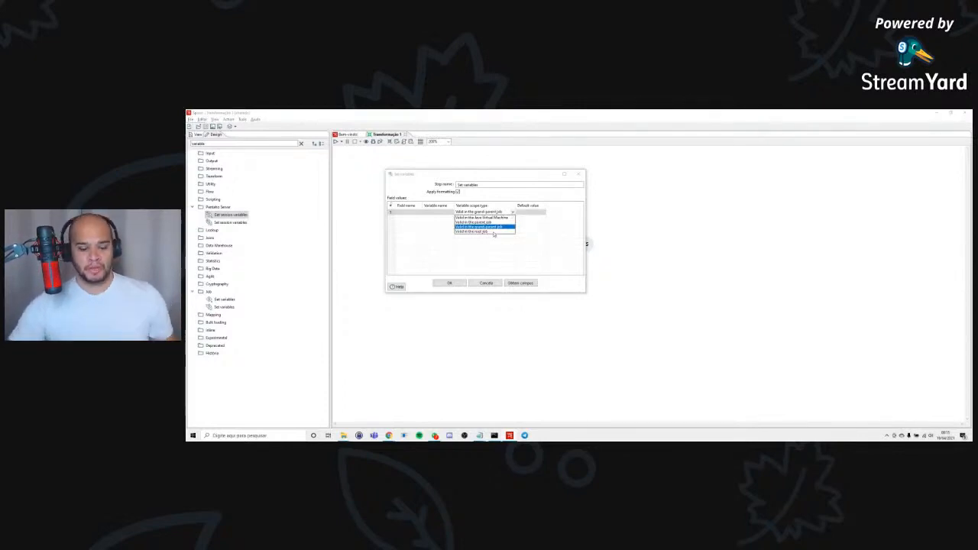
# Switch to the Notepad note and delete the first "job -" with the empty line above it, leaving "job - ktr - variavel".
pyautogui.hotkey('alt', 'Tab')
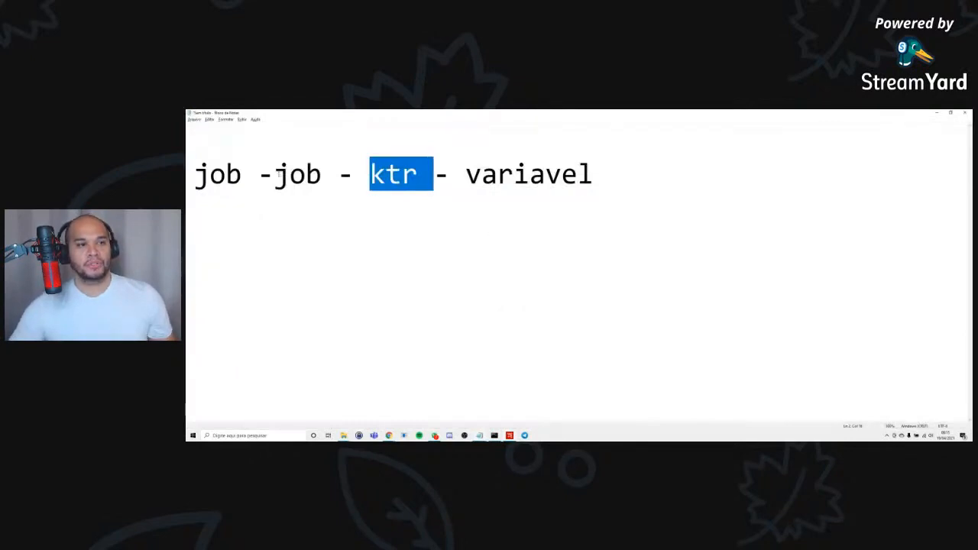
pyautogui.click(275, 176)
pyautogui.moveTo(275, 175); pyautogui.dragTo(187, 139)
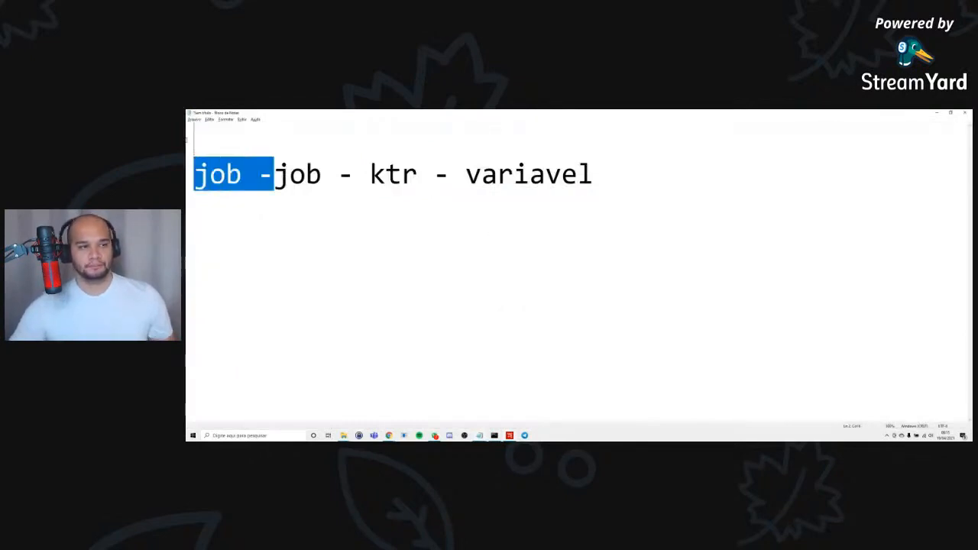
pyautogui.press('BackSpace')
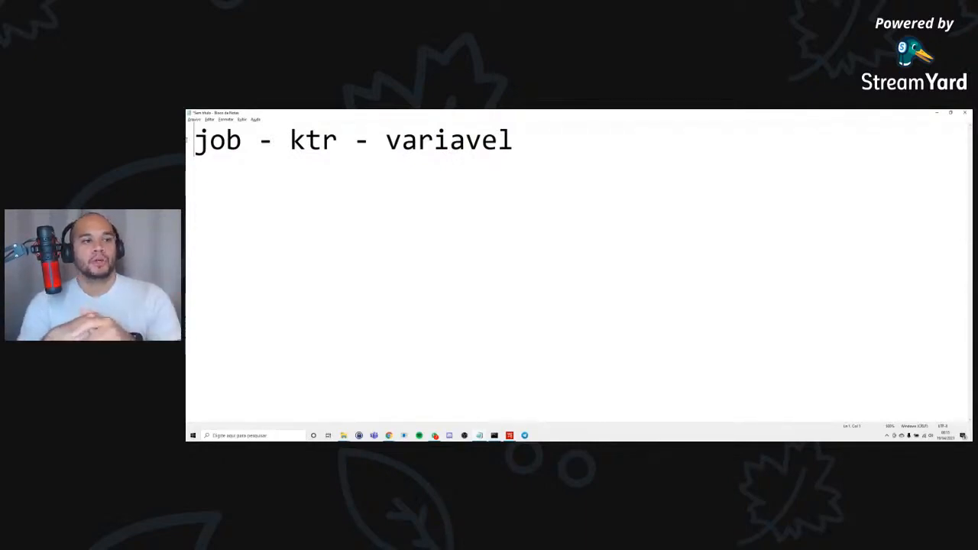
# Duplicate the "job - ktr - variavel" line below itself, separated by an empty line.
pyautogui.press('End')
pyautogui.press('Return')
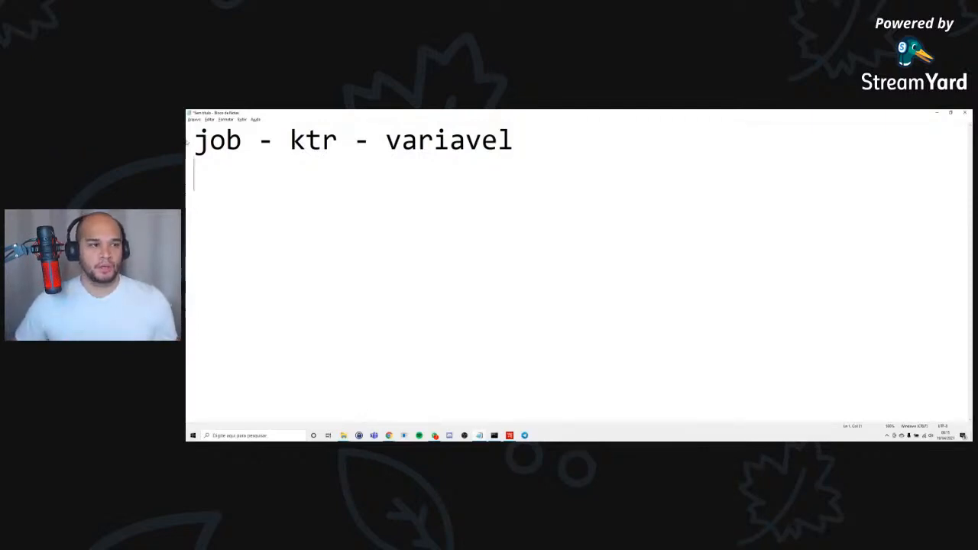
pyautogui.hotkey('shift', 'Up')
pyautogui.hotkey('ctrl', 'c')
pyautogui.press('Down')
pyautogui.press('Return')
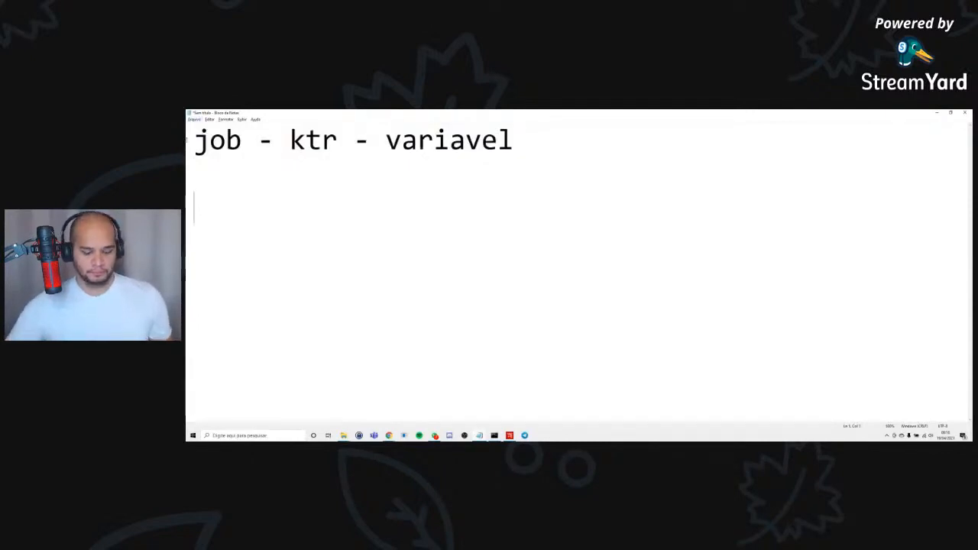
pyautogui.hotkey('ctrl', 'v')
# Check the variable scope type options in Spoon, and add the heading "válido no job pai" above the first line of the Notepad note.
pyautogui.hotkey('alt', 'Tab')
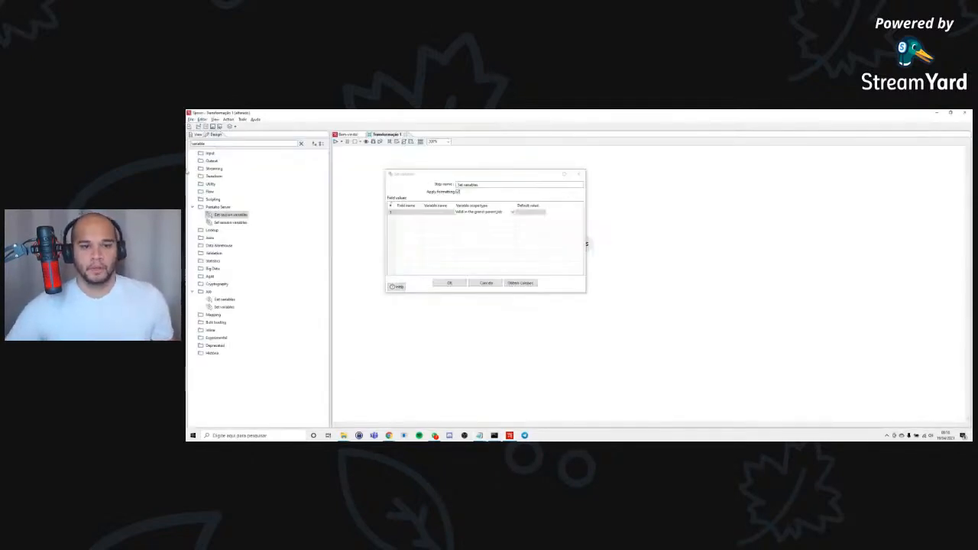
pyautogui.click(512, 211)
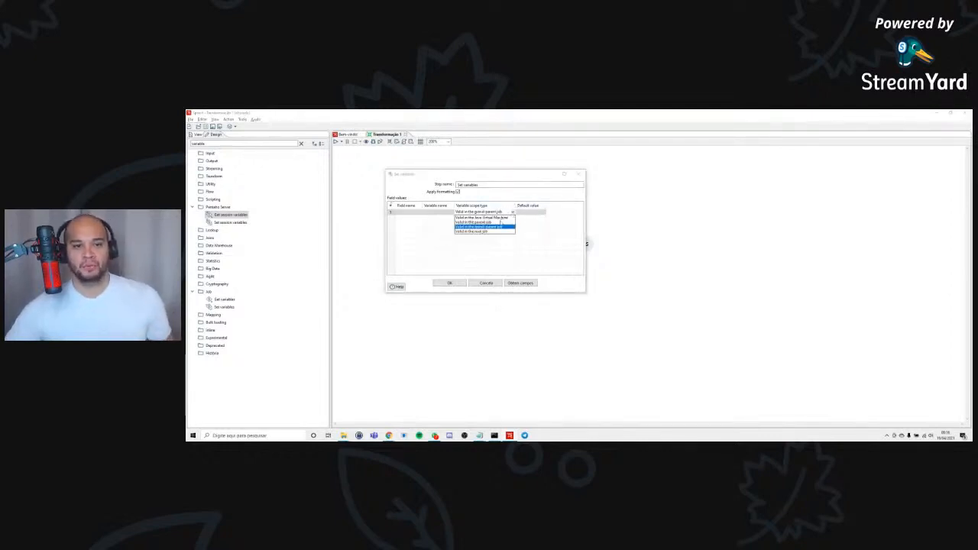
pyautogui.hotkey('alt', 'Tab')
pyautogui.click(197, 147)
pyautogui.press('Return')
pyautogui.press('Up')
pyautogui.write('válido')
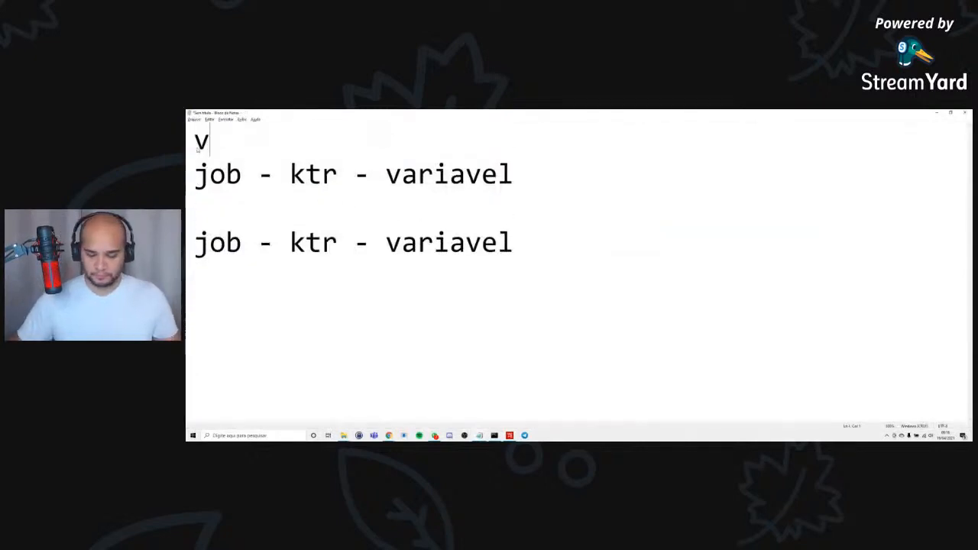
pyautogui.write('job pai')
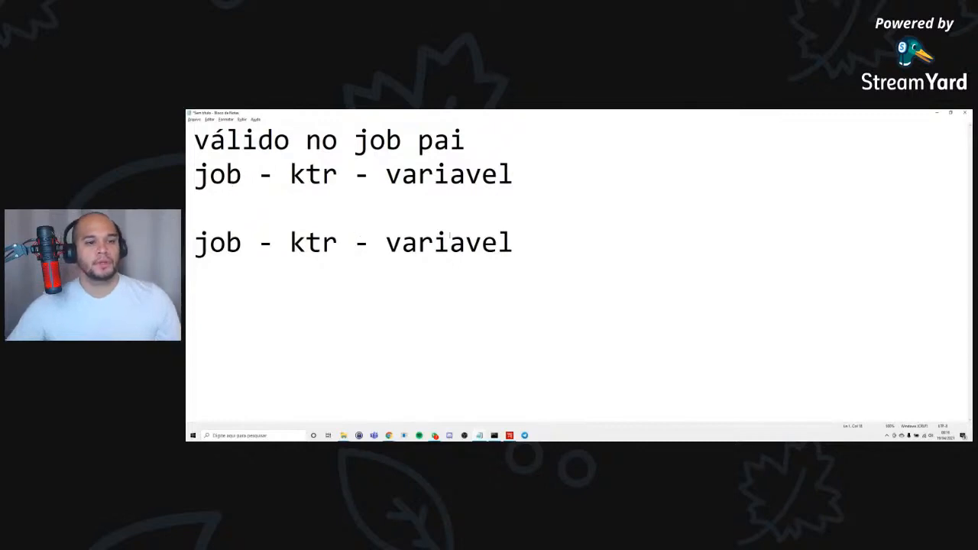
# Add the heading "válido no job raiz" directly above the second "job - ktr - variavel" line.
pyautogui.click(322, 218)
pyautogui.press('Return')
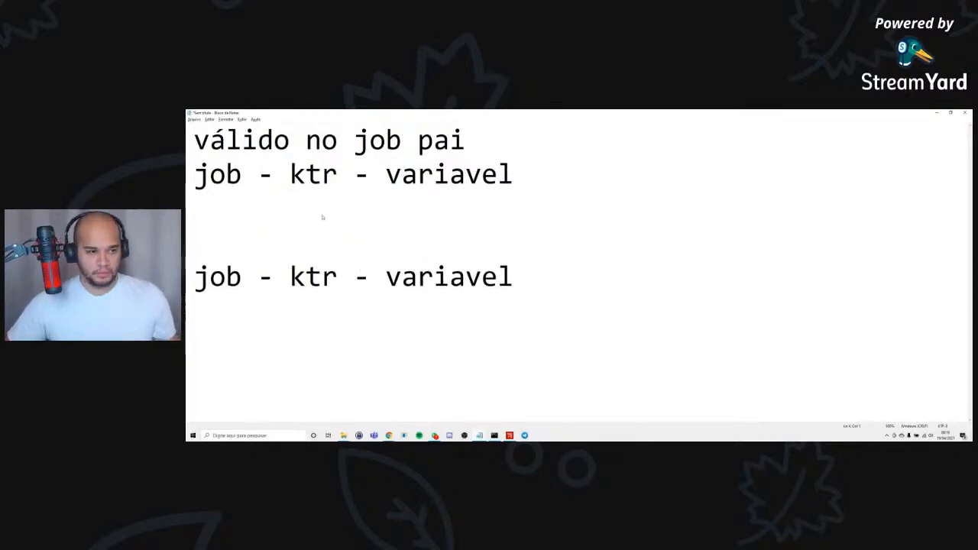
pyautogui.write('válido no job raiz')
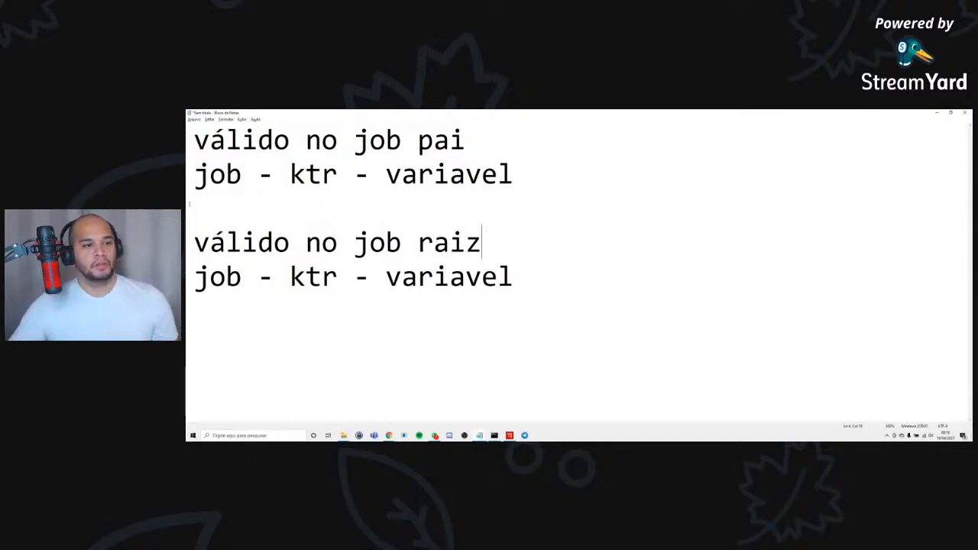
# Add two indented lines, "- ktr -" and "- ktr", beneath the job line under "válido no job raiz".
pyautogui.click(526, 278)
pyautogui.press('Return')
pyautogui.press('Tab')
pyautogui.press('BackSpace')
pyautogui.write('- ')
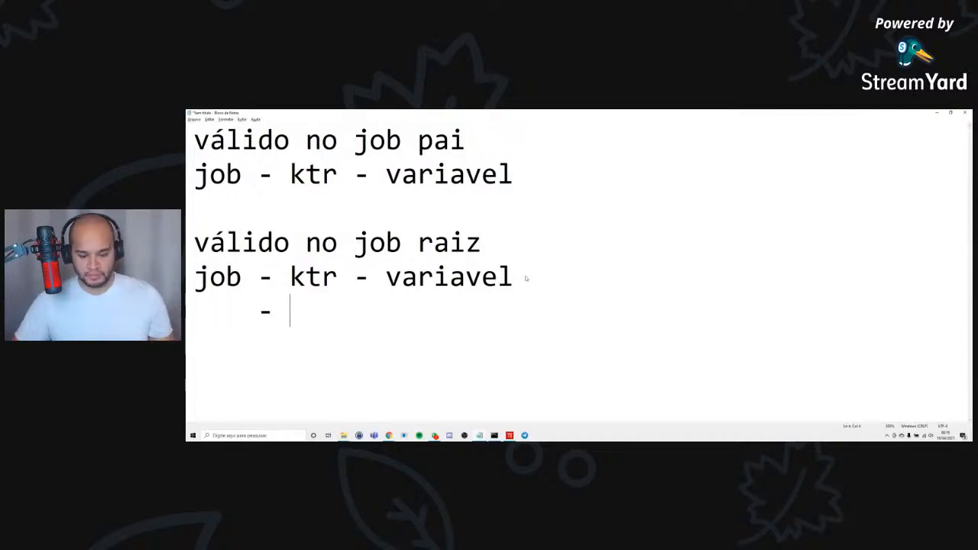
pyautogui.write('ktr -')
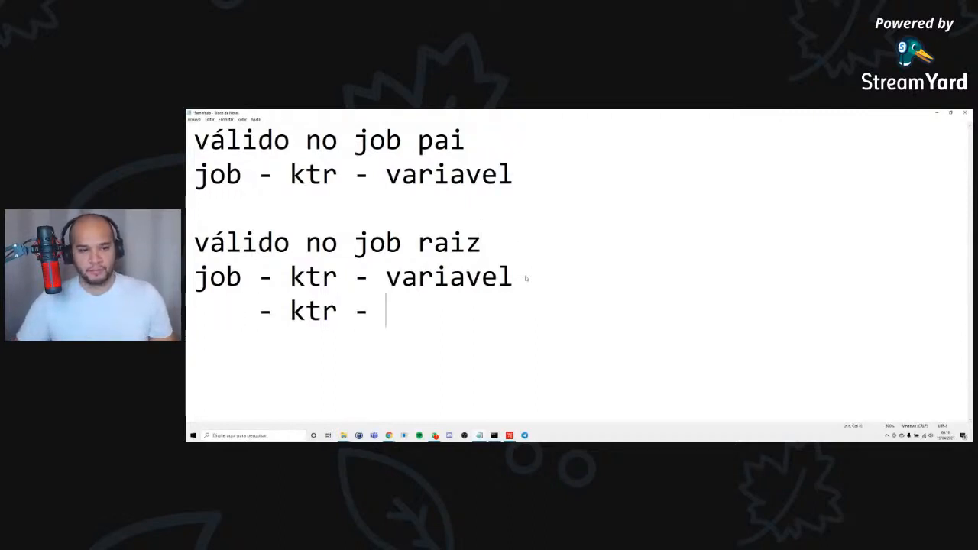
pyautogui.press('Return')
pyautogui.write('- ktr')
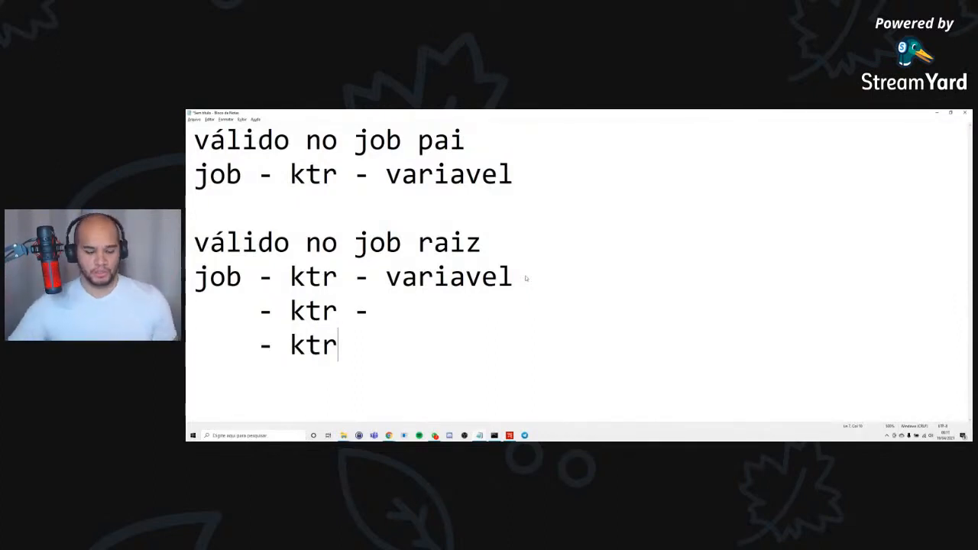
# Switch to Spoon and open the first row's default value for editing in the Set variables settings.
pyautogui.hotkey('alt', 'Tab')
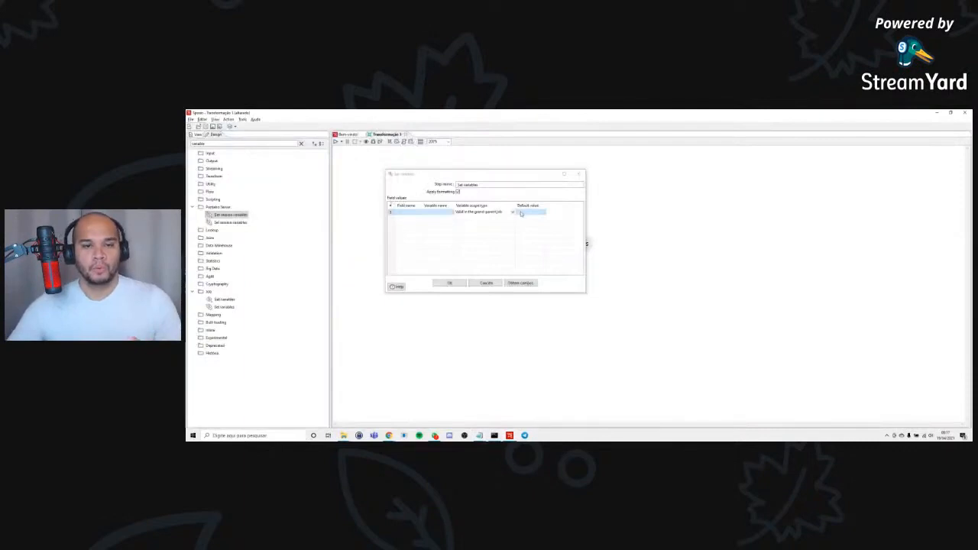
pyautogui.click(526, 212)
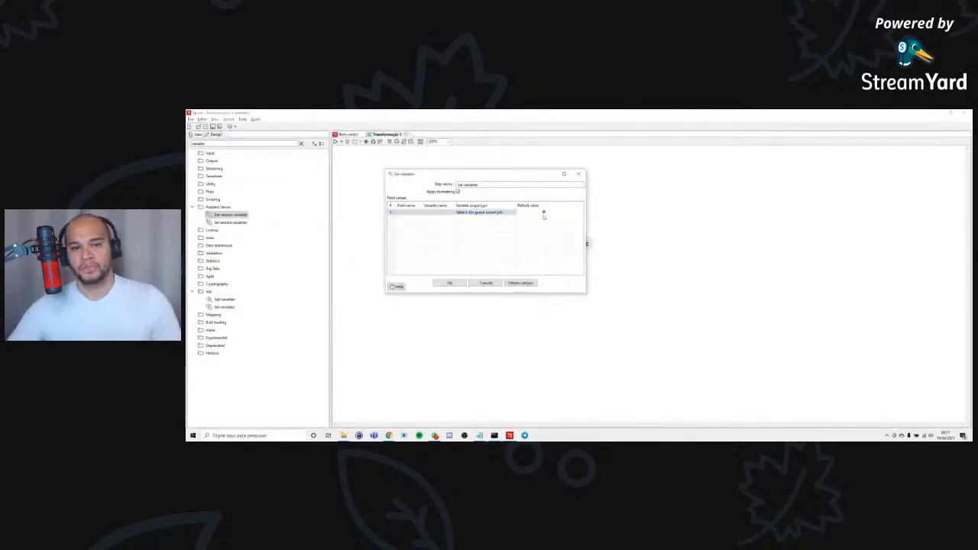
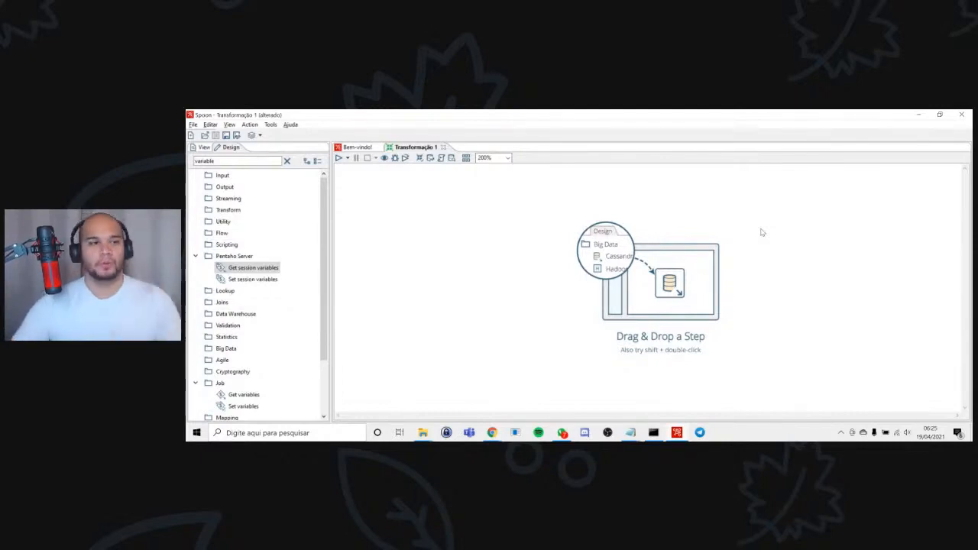
# Search the step library for "data grid" and place a Data grid step on the transformation canvas.
pyautogui.doubleClick(236, 161)
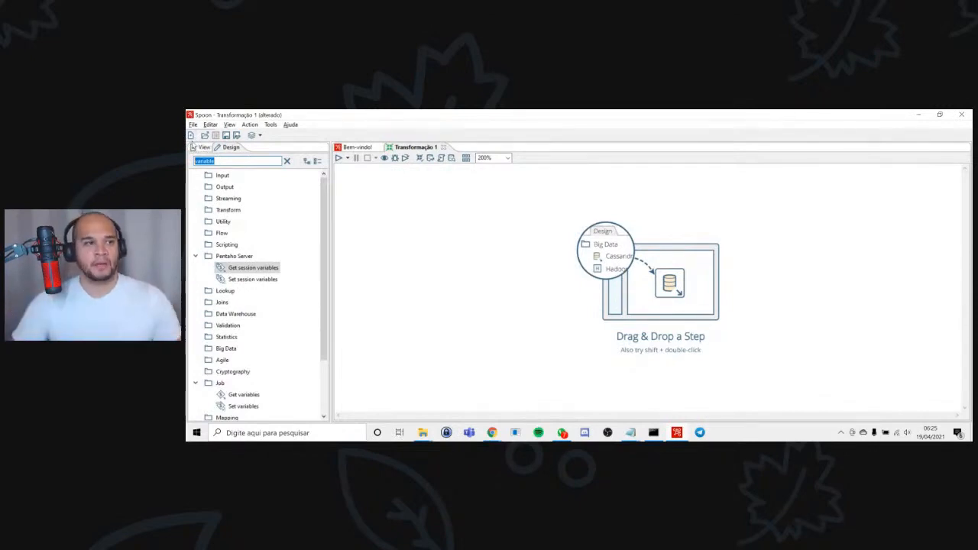
pyautogui.write('data')
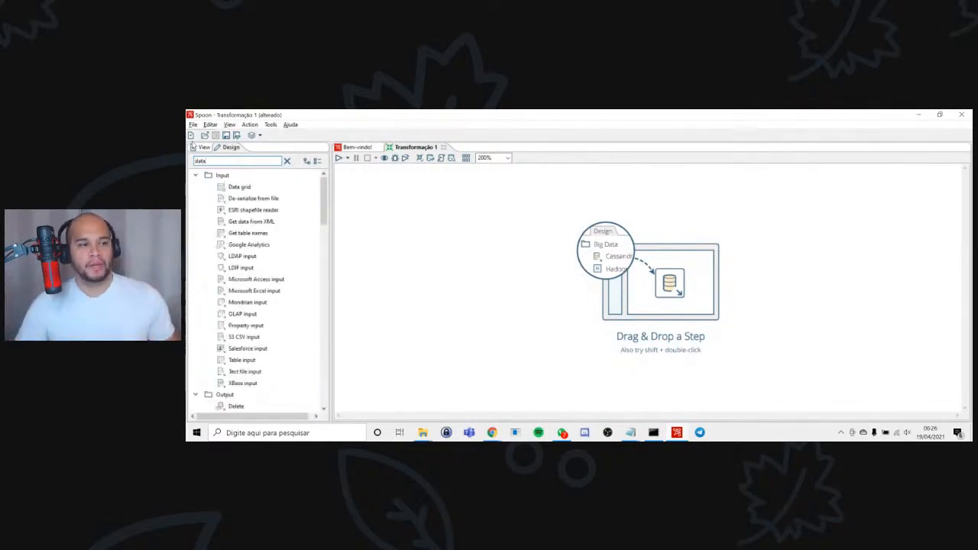
pyautogui.write(' grid')
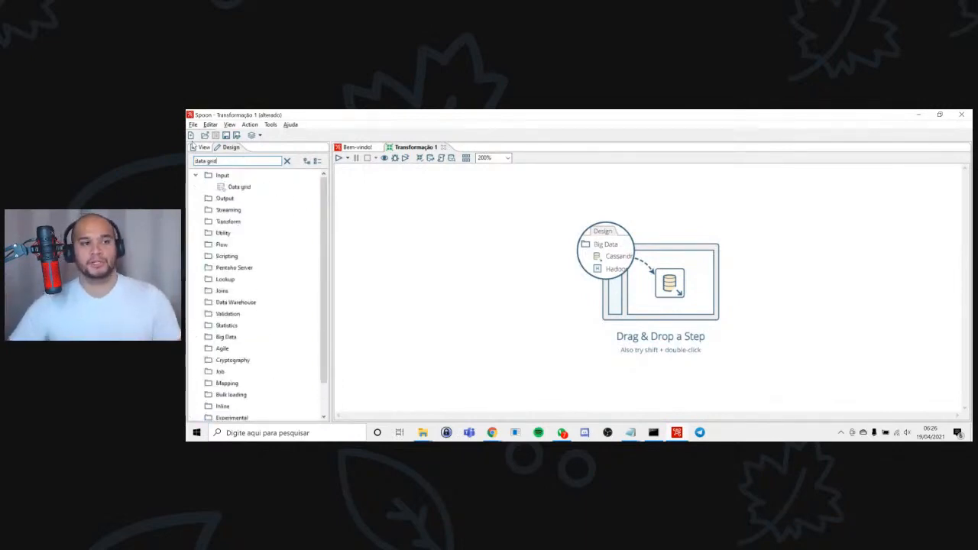
pyautogui.doubleClick(244, 188)
pyautogui.moveTo(534, 284); pyautogui.dragTo(438, 243)
pyautogui.moveTo(439, 241)
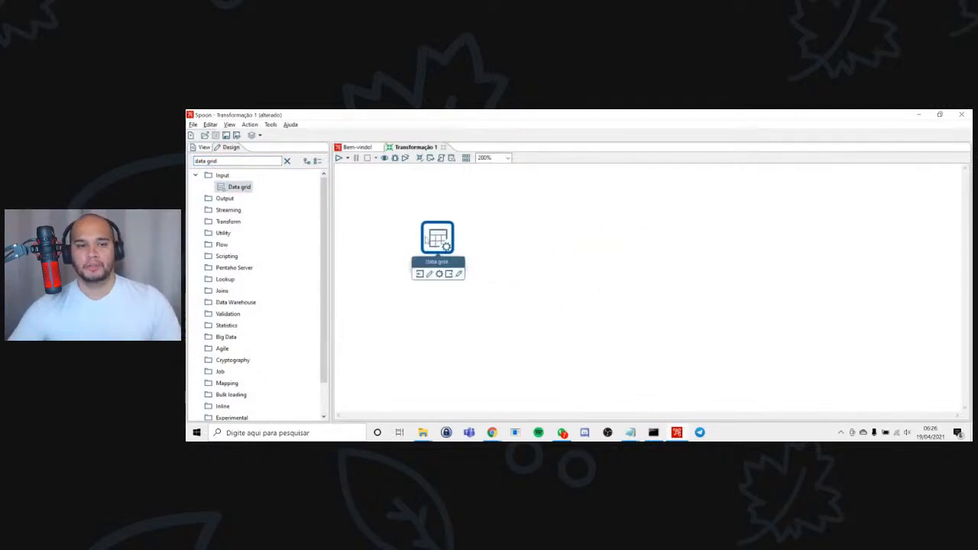
# Open the Data grid step's settings in a maximized window and define fields named server, database and port.
pyautogui.doubleClick(437, 240)
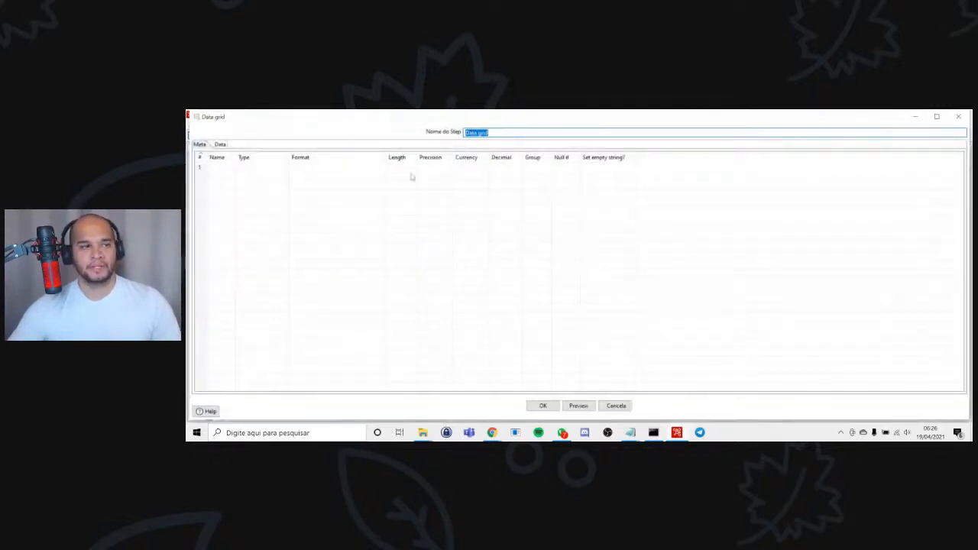
pyautogui.click(937, 116)
pyautogui.click(207, 163)
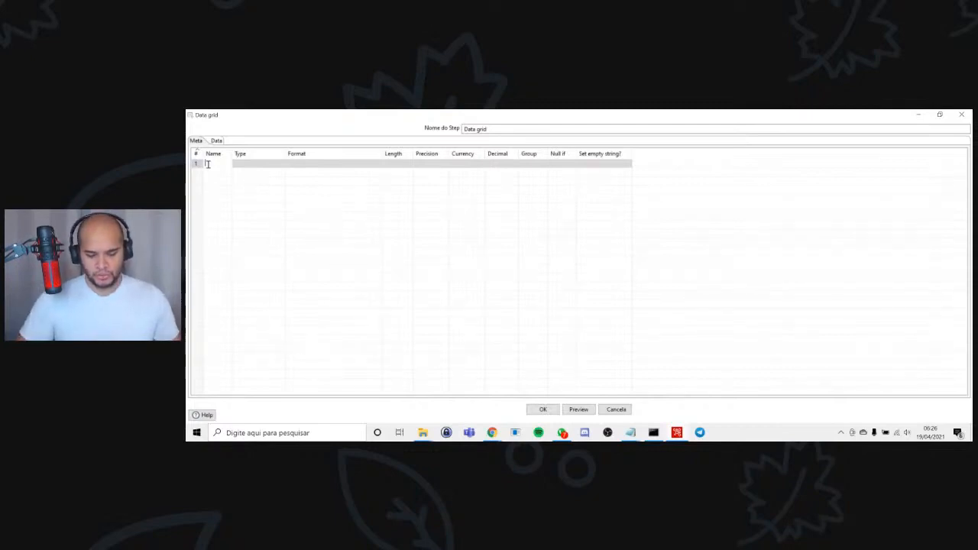
pyautogui.write('server')
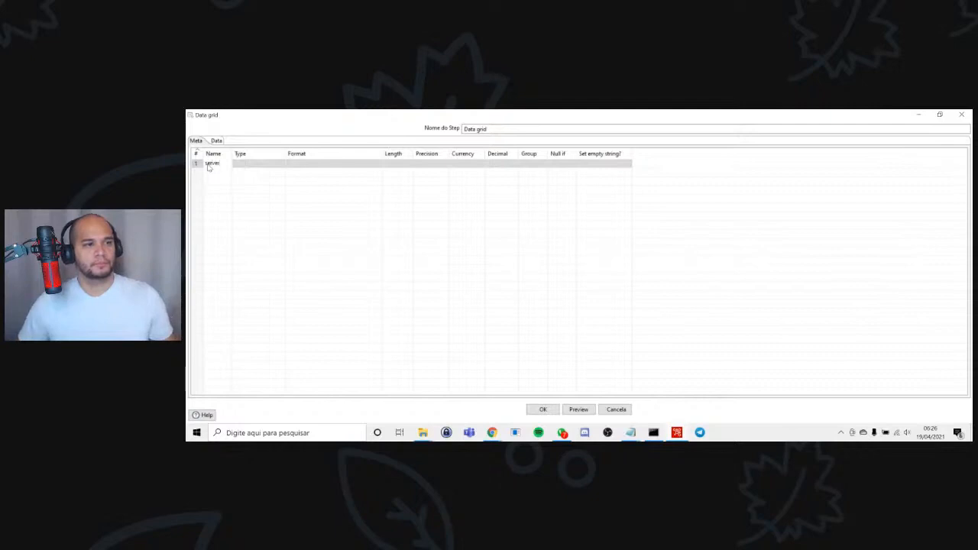
pyautogui.press('Return')
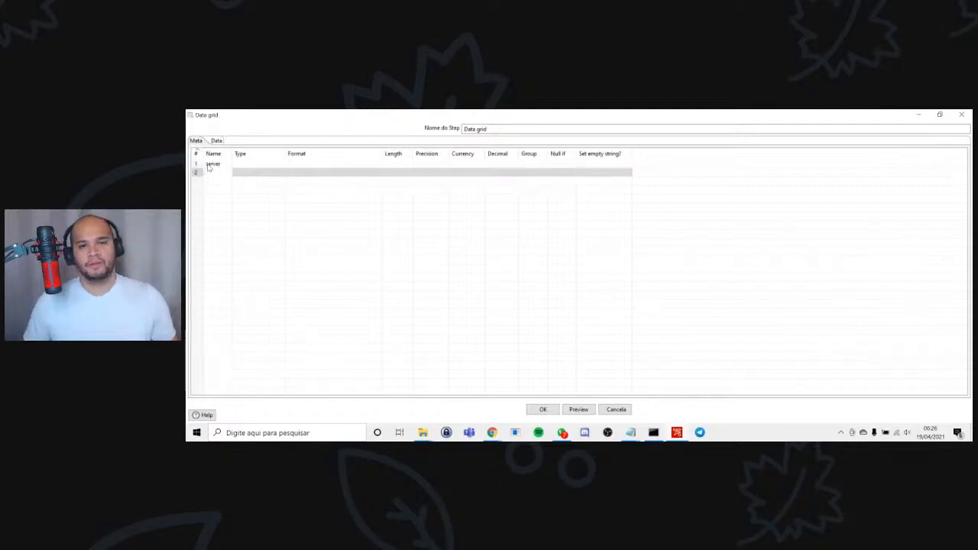
pyautogui.write('database')
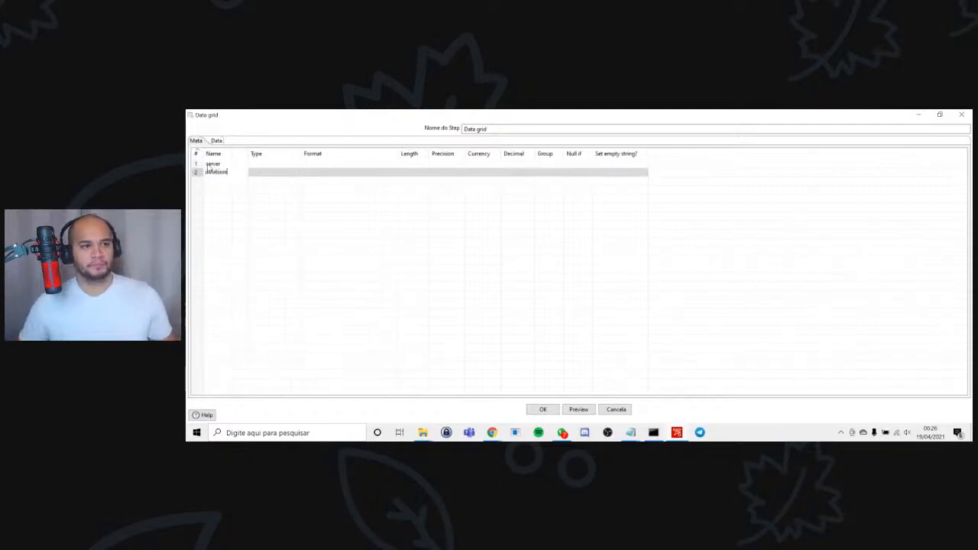
pyautogui.press('Return')
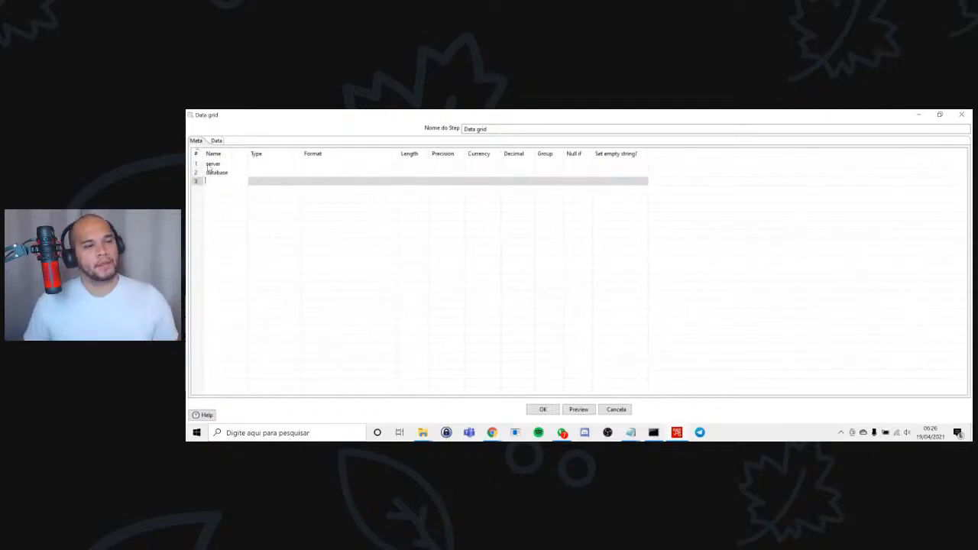
pyautogui.write('port')
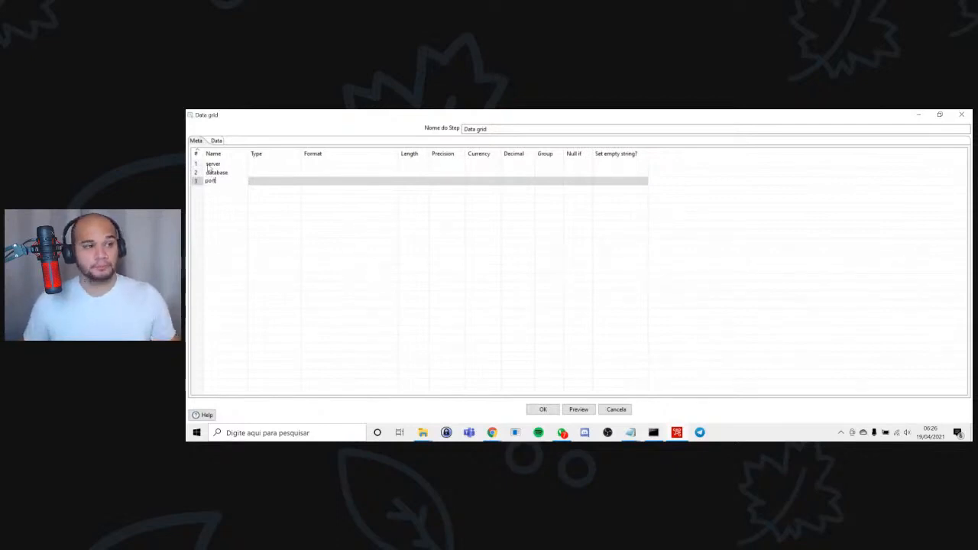
pyautogui.press('Return')
# Add two more fields, named user and passowrd, beneath the port field.
pyautogui.write('us')
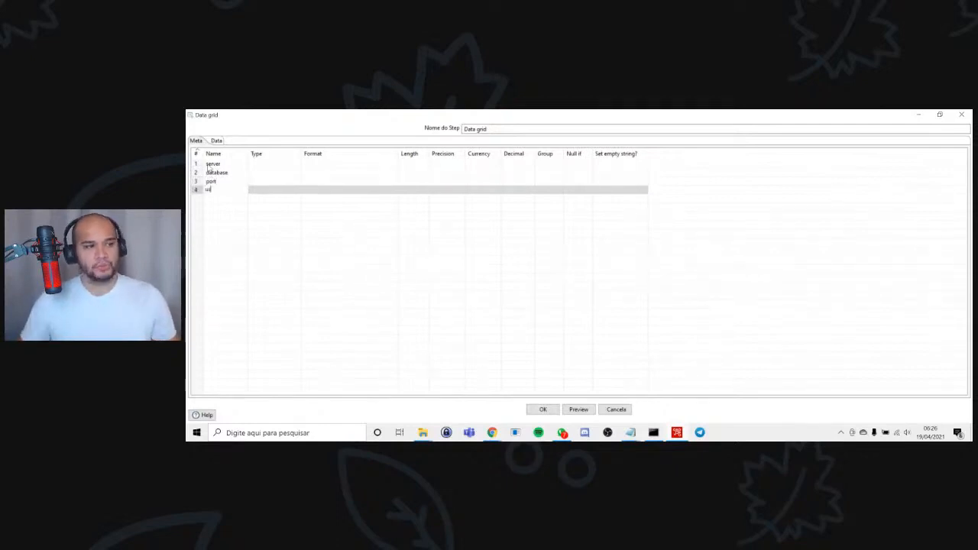
pyautogui.write('ur')
pyautogui.press('Return')
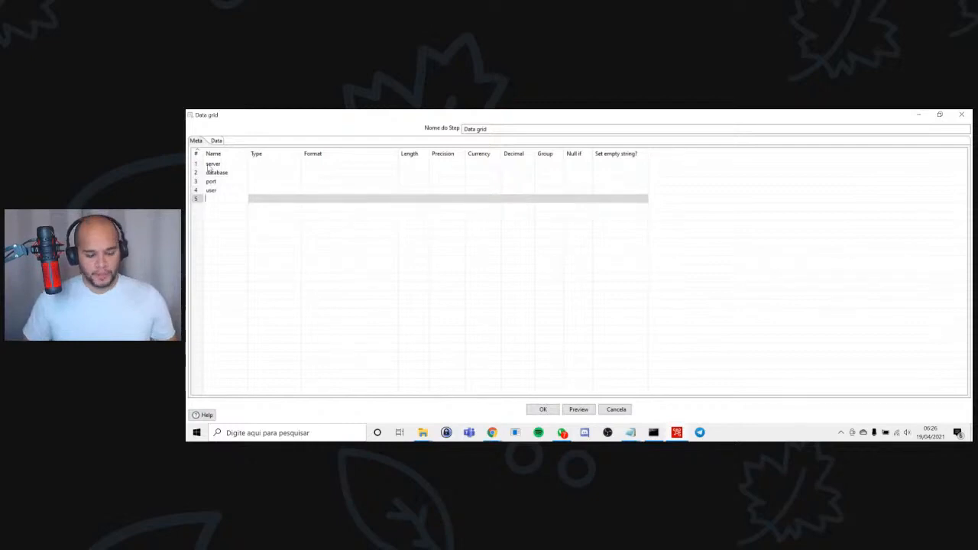
pyautogui.write('passwo')
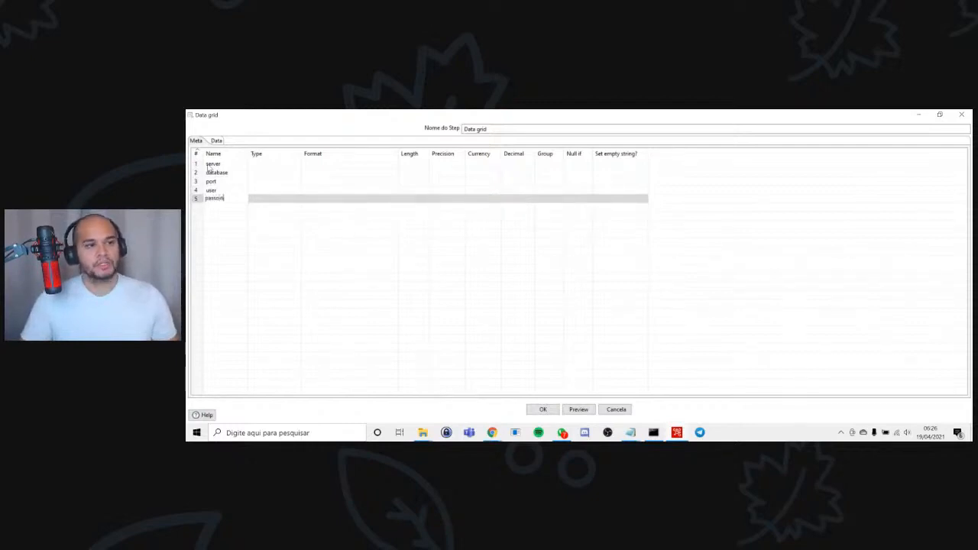
pyautogui.write('rd')
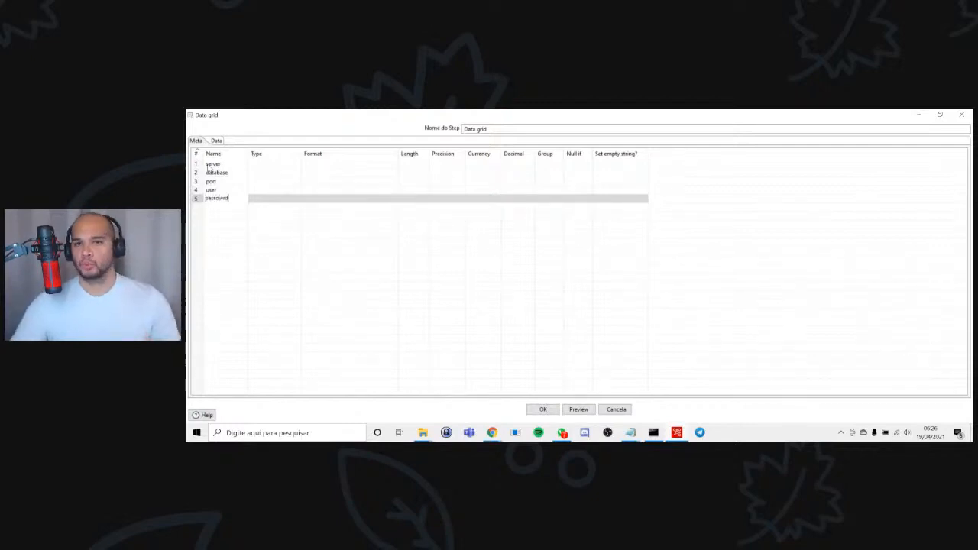
# Set the server field's type to String.
pyautogui.click(287, 164)
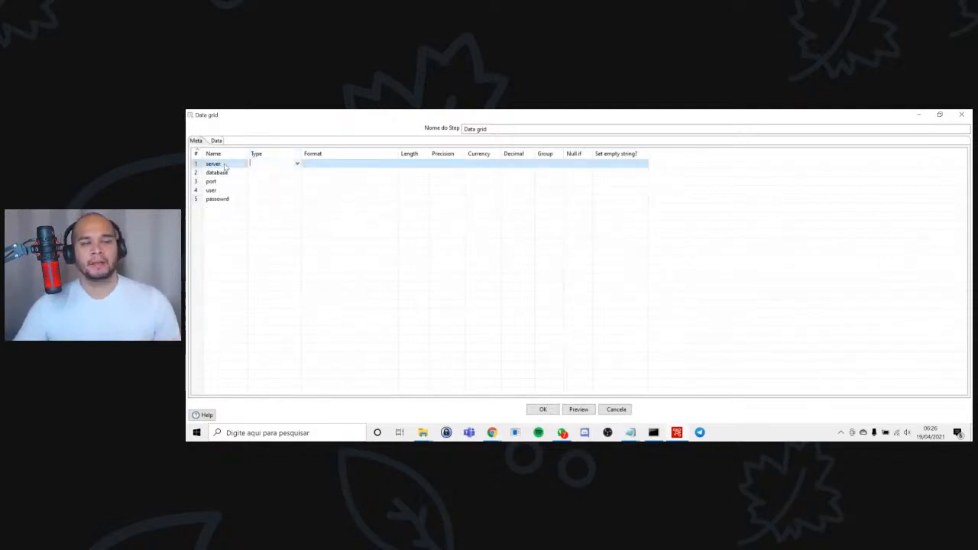
pyautogui.write('string')
pyautogui.hotkey('ctrl', 'a')
pyautogui.write('St')
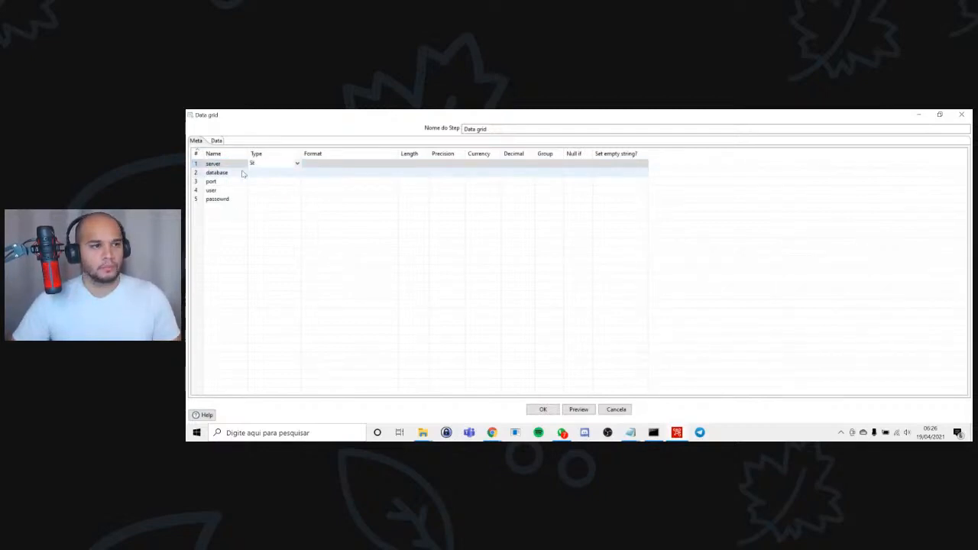
pyautogui.write('rin')
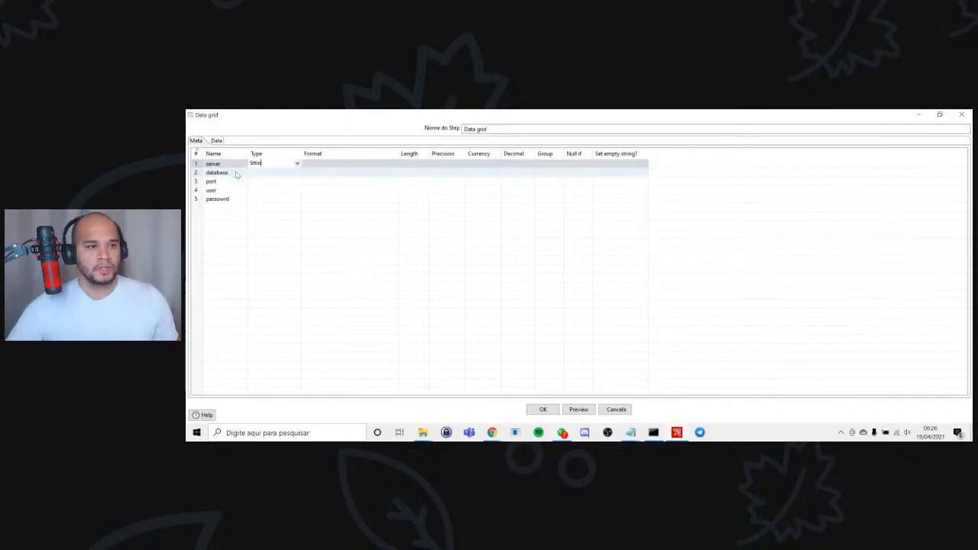
pyautogui.click(297, 164)
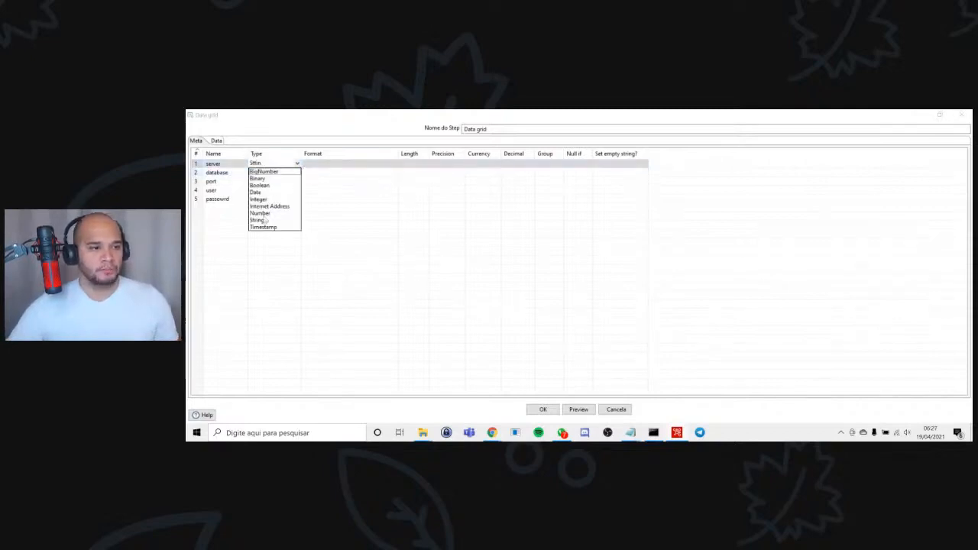
pyautogui.click(260, 226)
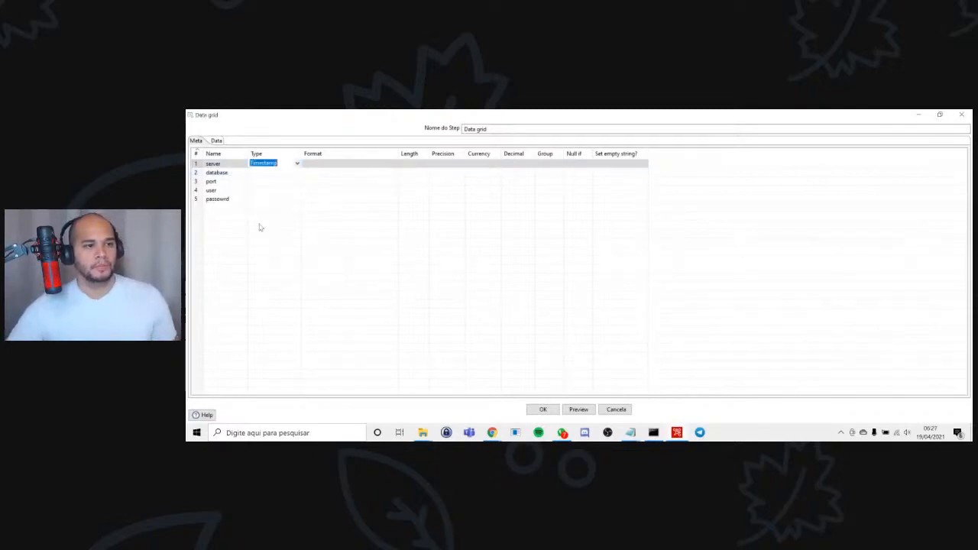
pyautogui.click(299, 167)
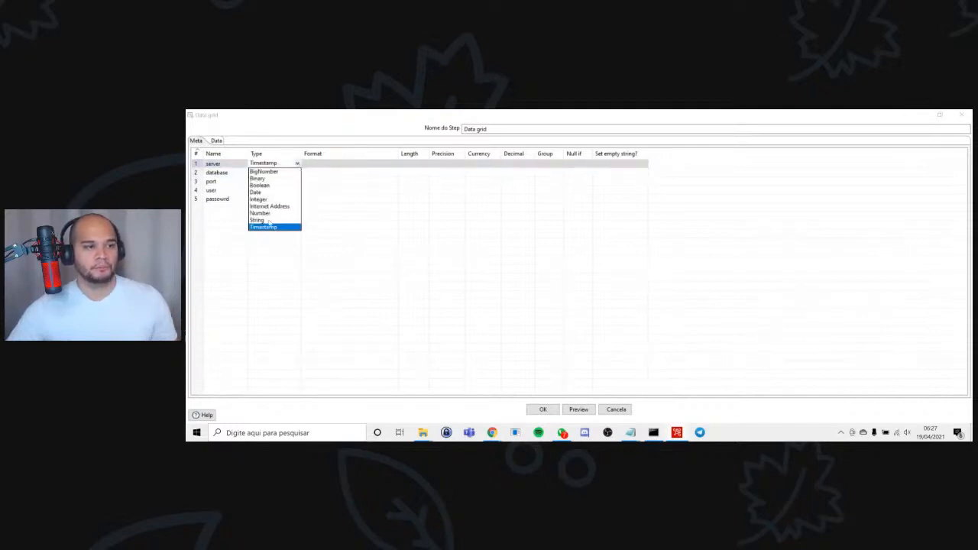
pyautogui.click(267, 221)
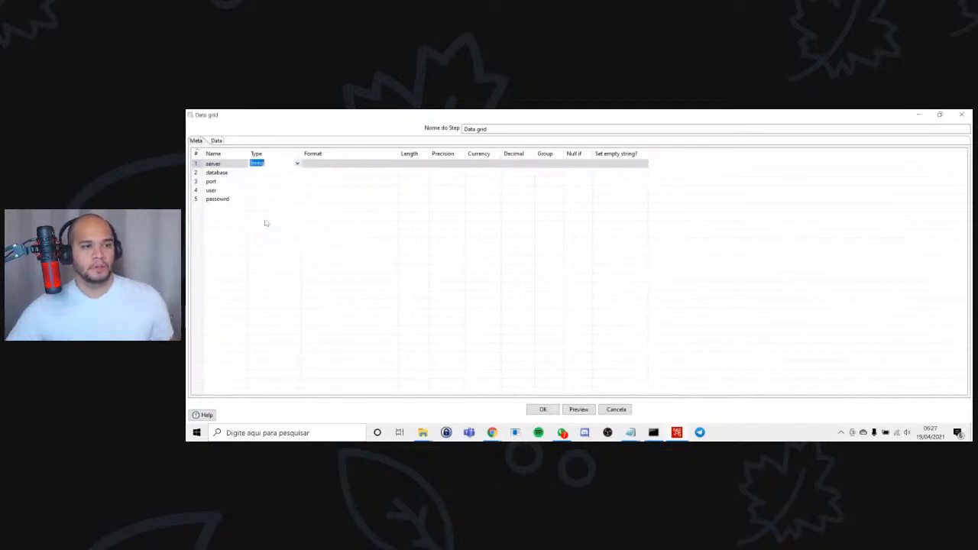
# Set the type of the database, port, user and passowrd fields to String.
pyautogui.click(267, 173)
pyautogui.press('s')
pyautogui.click(271, 182)
pyautogui.press('s')
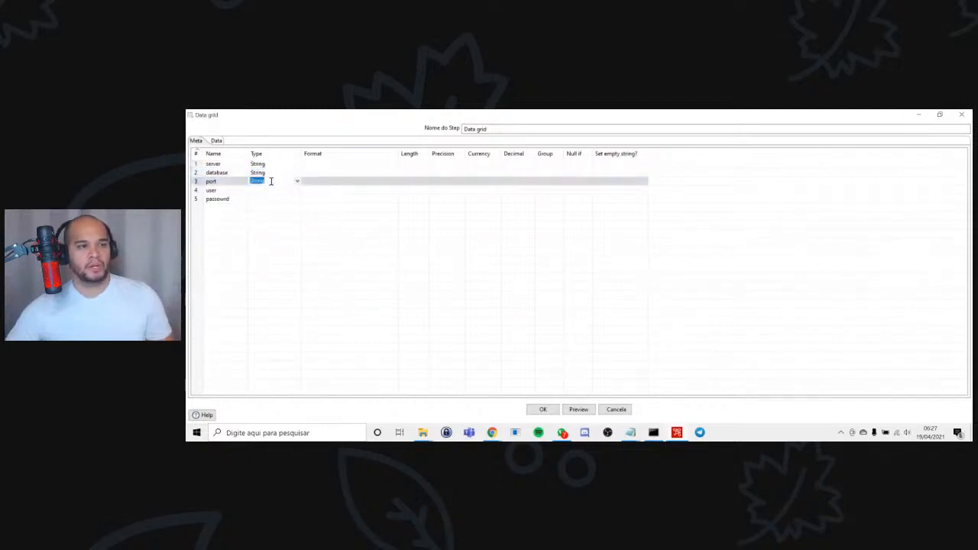
pyautogui.click(277, 193)
pyautogui.press('s')
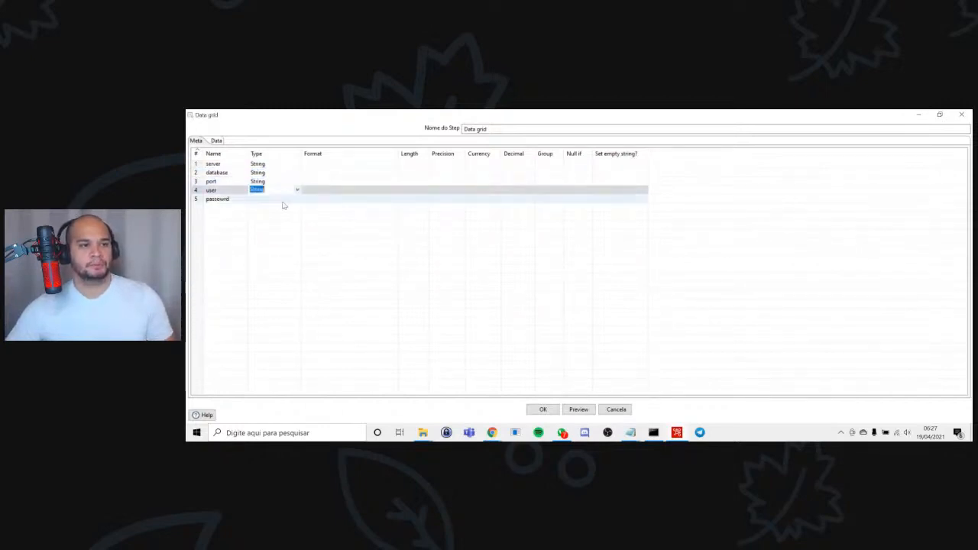
pyautogui.click(283, 200)
pyautogui.press('s')
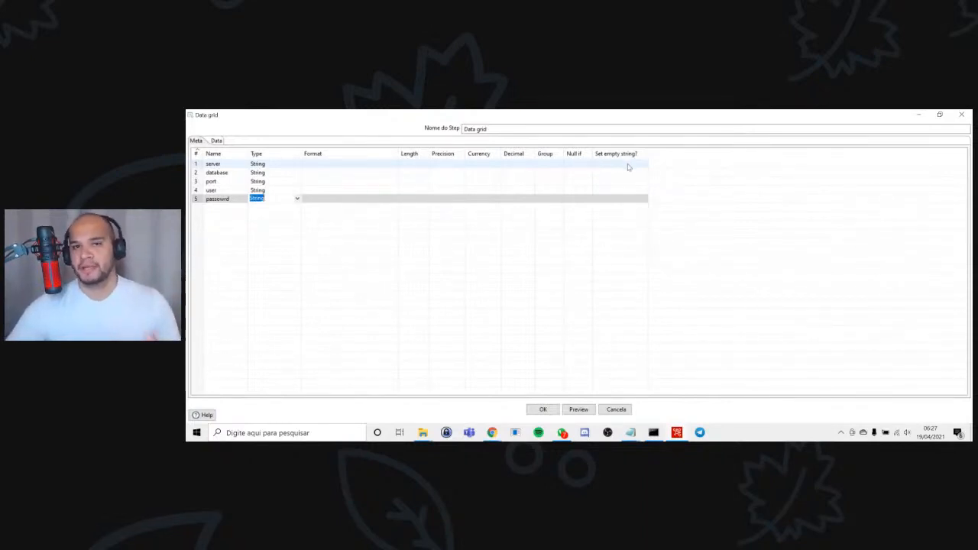
# In the grid's first data row, set the server to localhost and the database to pimpmypet.
pyautogui.click(217, 141)
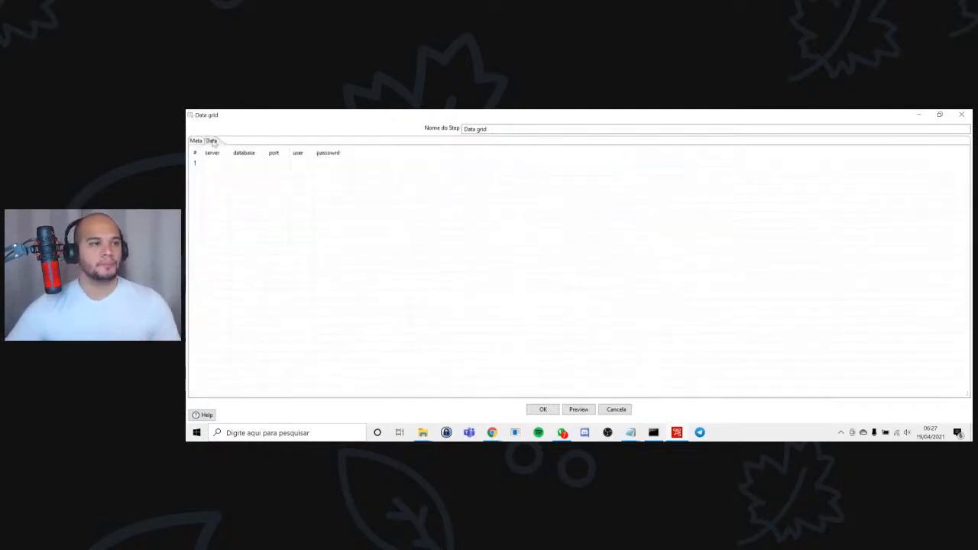
pyautogui.click(217, 162)
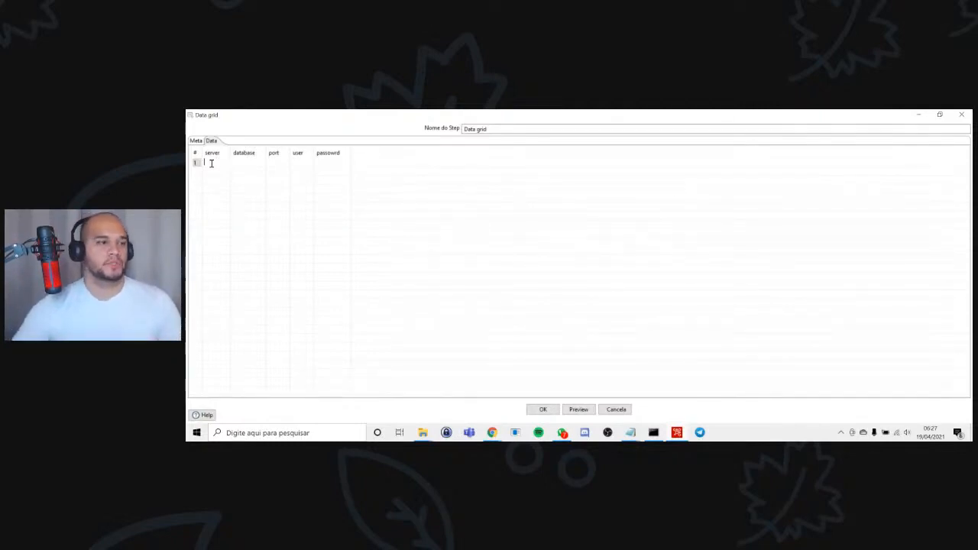
pyautogui.write('localhost')
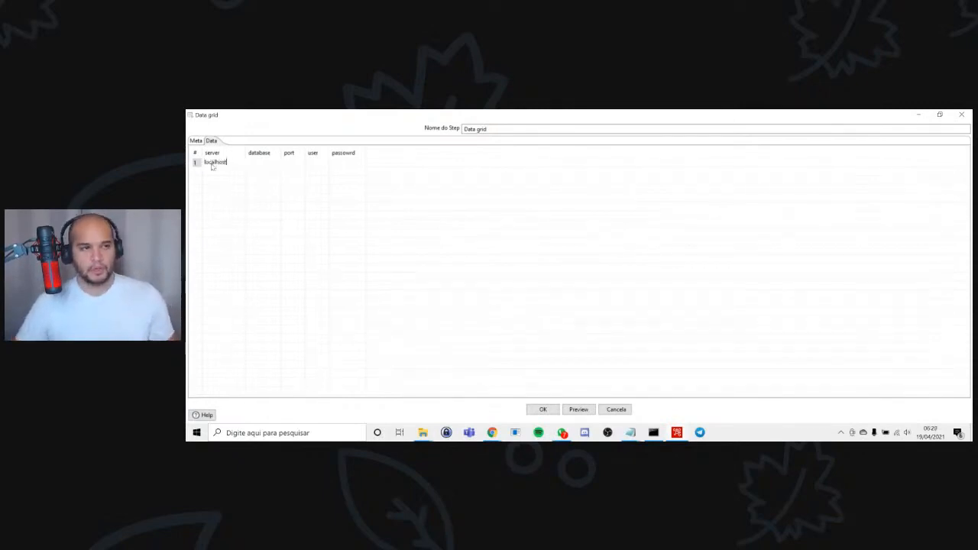
pyautogui.press('Tab')
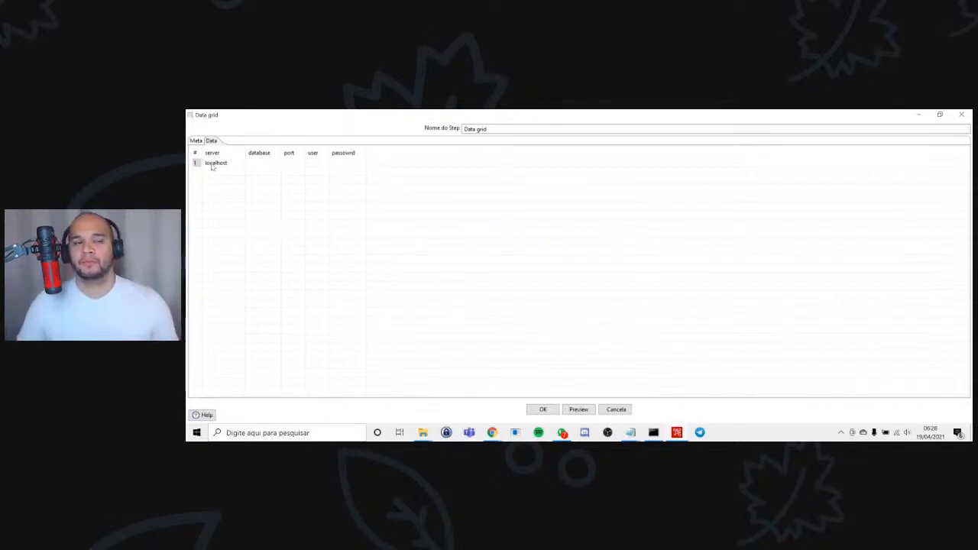
pyautogui.write('b')
pyautogui.write('impmypet')
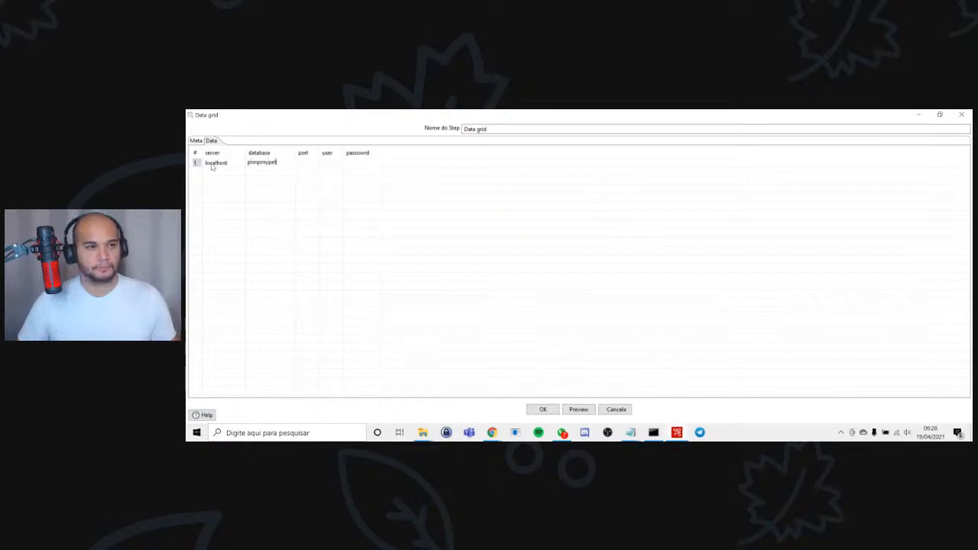
pyautogui.press('Tab')
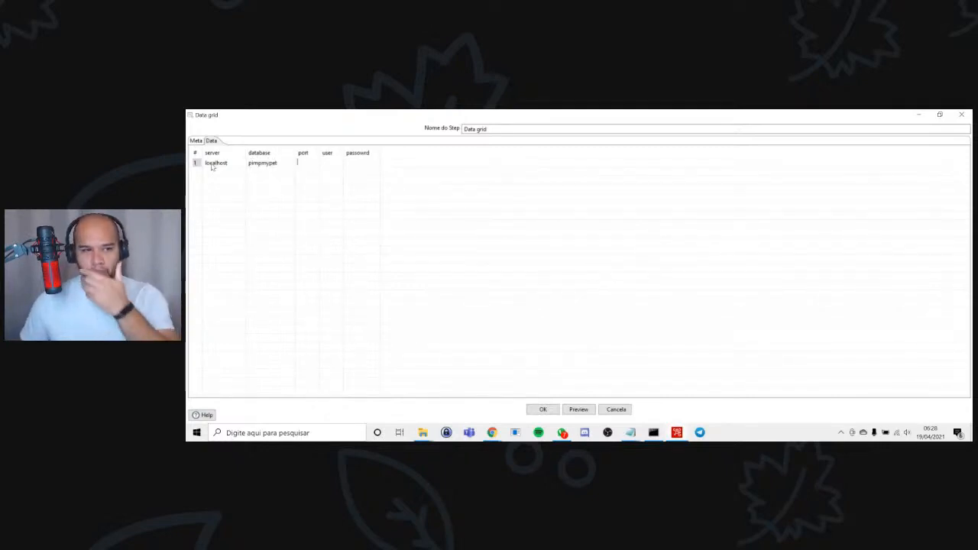
# Set the first data row's port to 3306 and user to root, and open the second row's server value for editing.
pyautogui.write('3306')
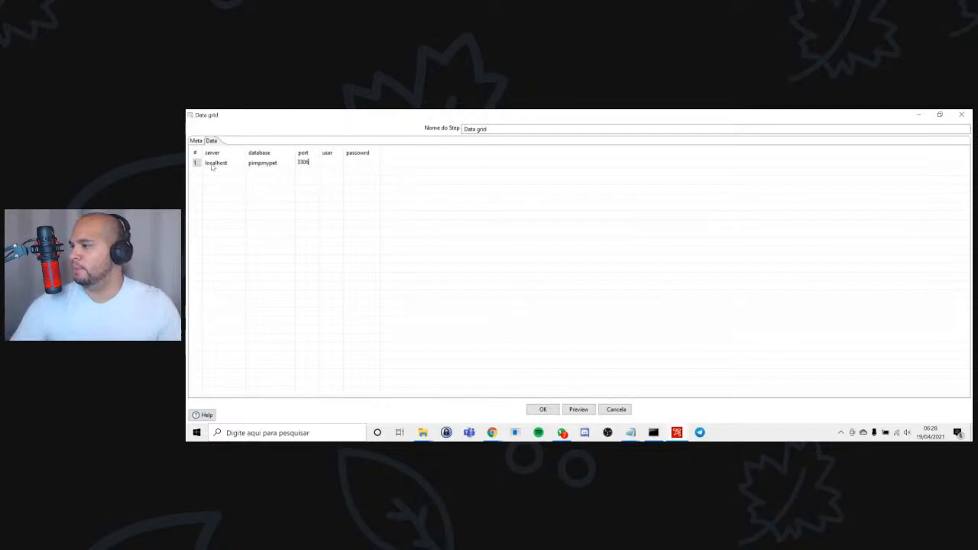
pyautogui.press('Tab')
pyautogui.write('root')
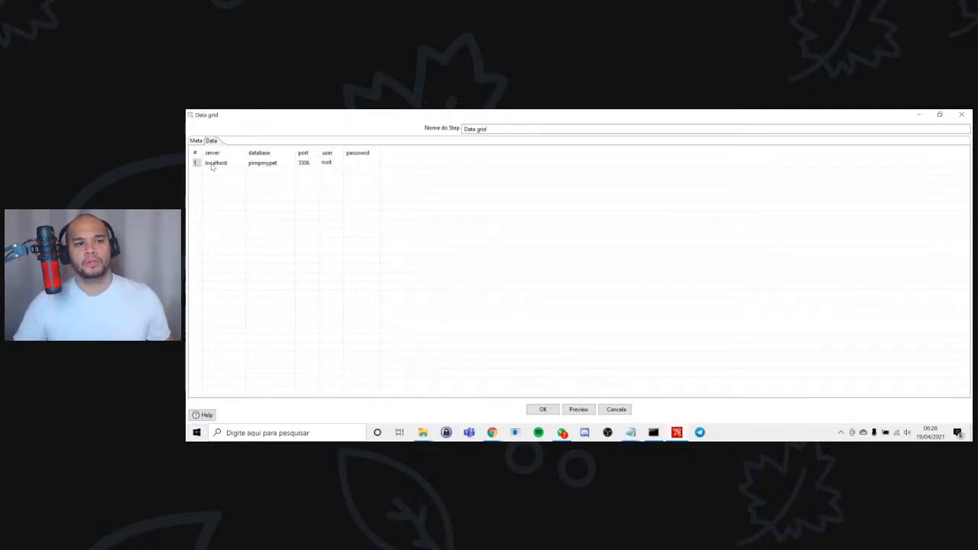
pyautogui.press('Tab')
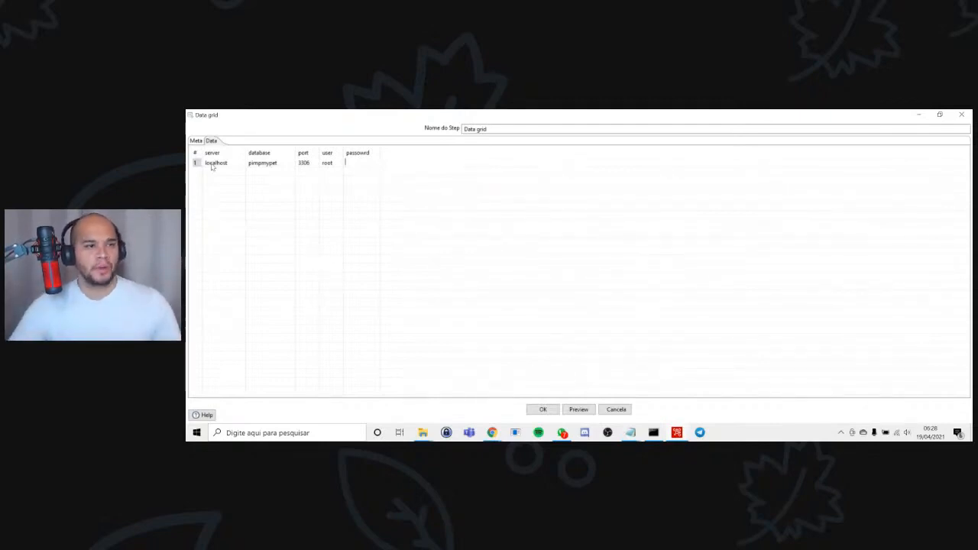
pyautogui.click(220, 171)
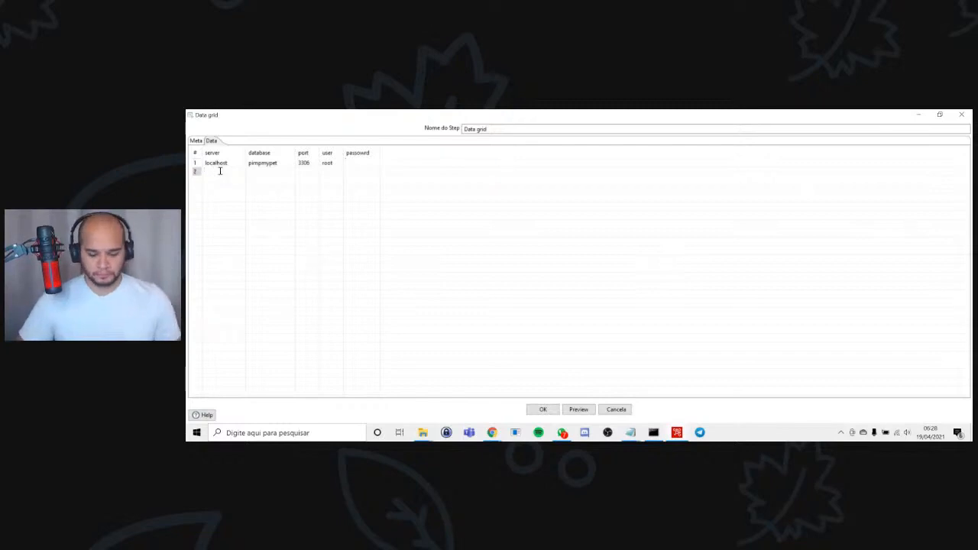
# In the grid's second data row, set the server to localhost and the database to academiadeeplearning.
pyautogui.write('lo')
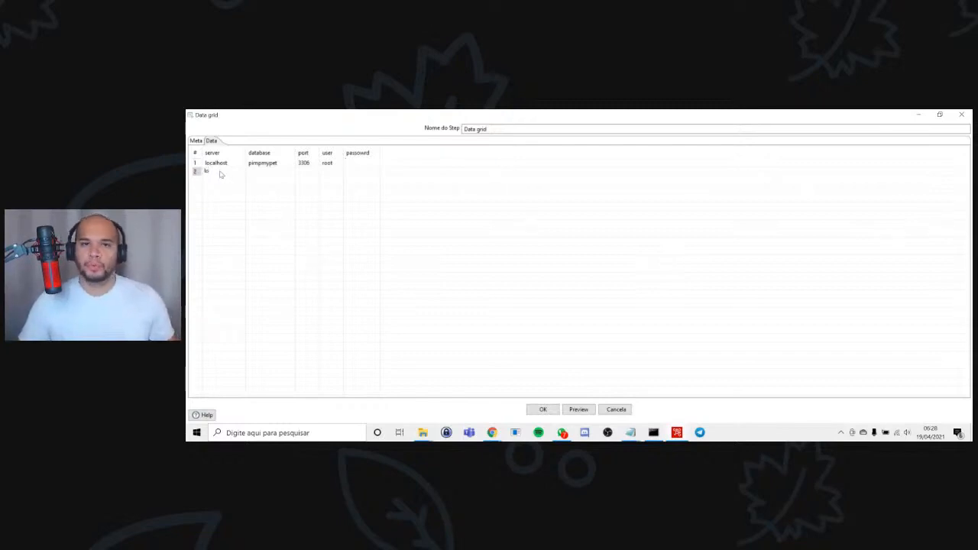
pyautogui.write('cal')
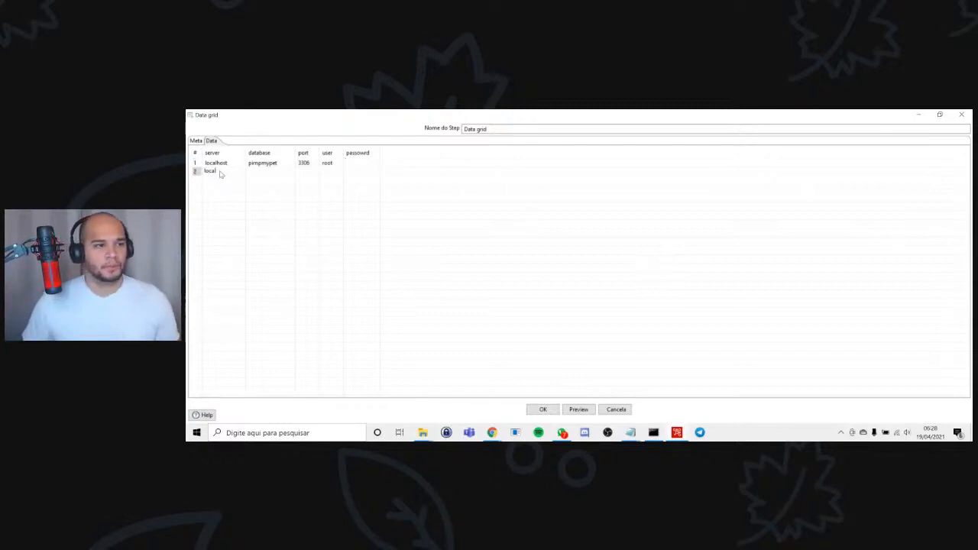
pyautogui.write('host')
pyautogui.press('Tab')
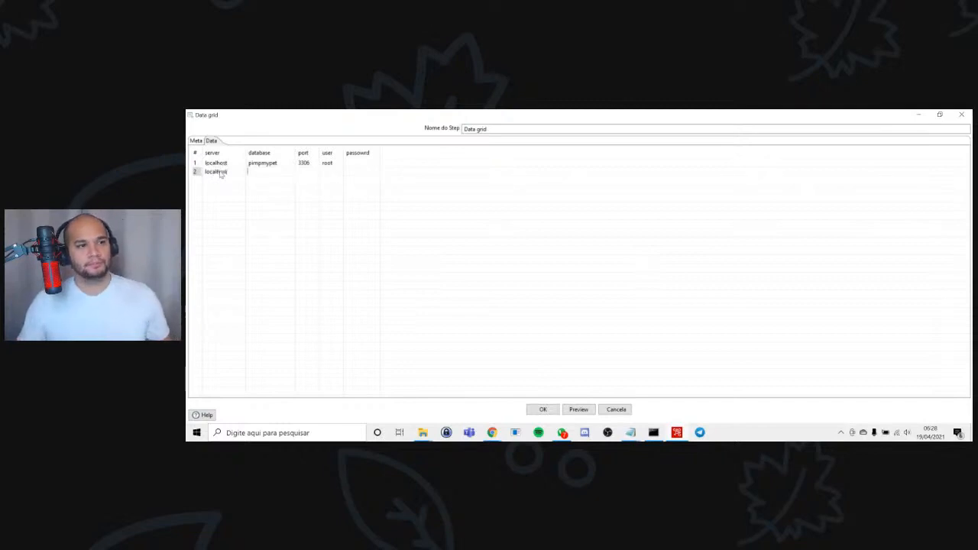
pyautogui.write('data')
pyautogui.press('BackSpace')
pyautogui.press('BackSpace')
pyautogui.press('BackSpace')
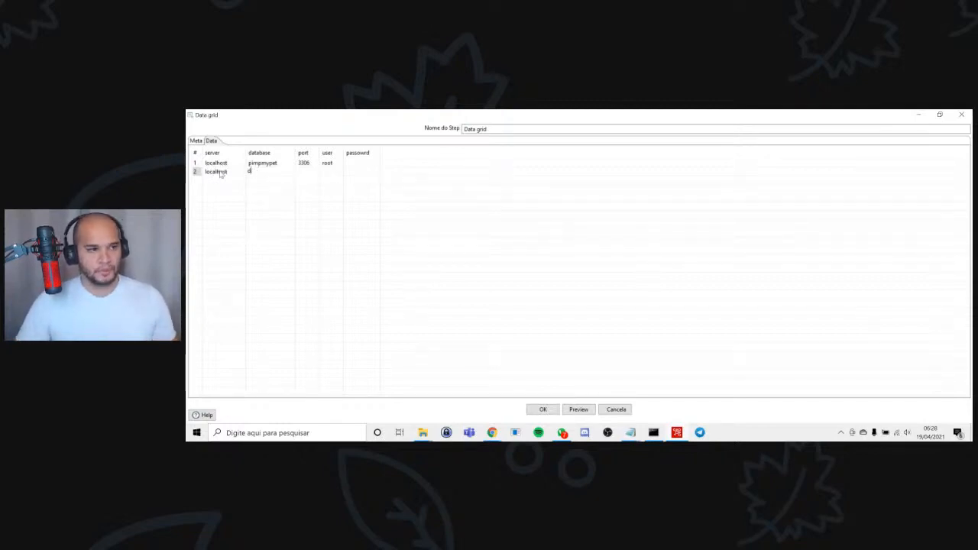
pyautogui.write('academiada')
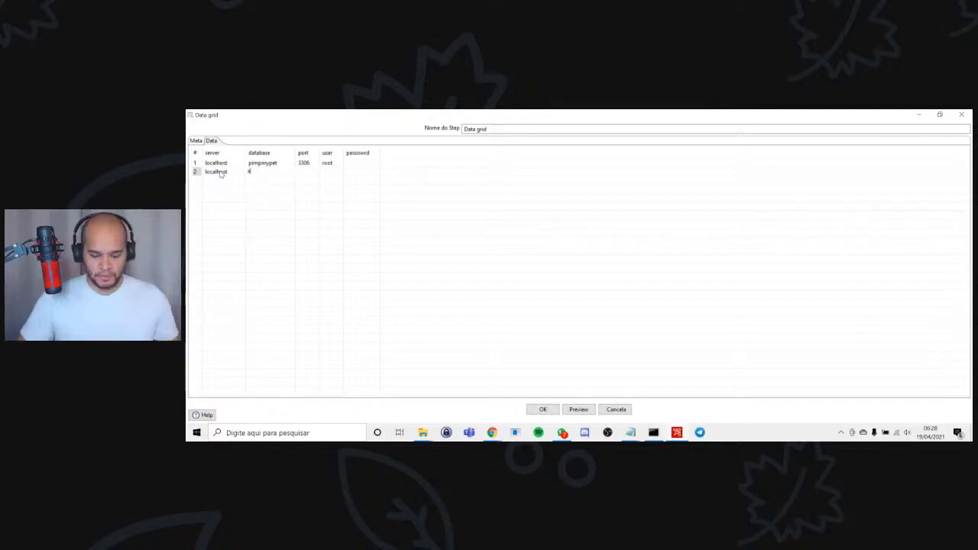
pyautogui.write('eplearning')
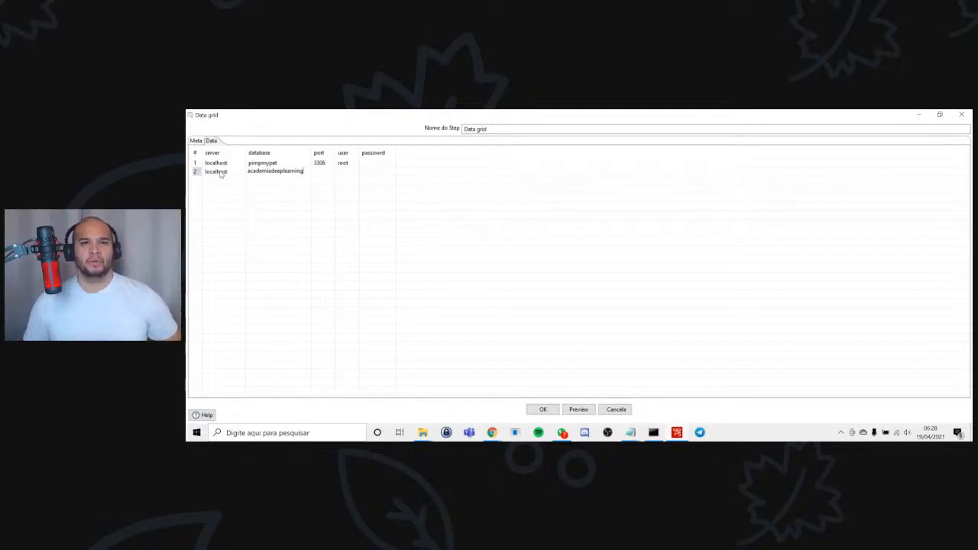
pyautogui.press('Tab')
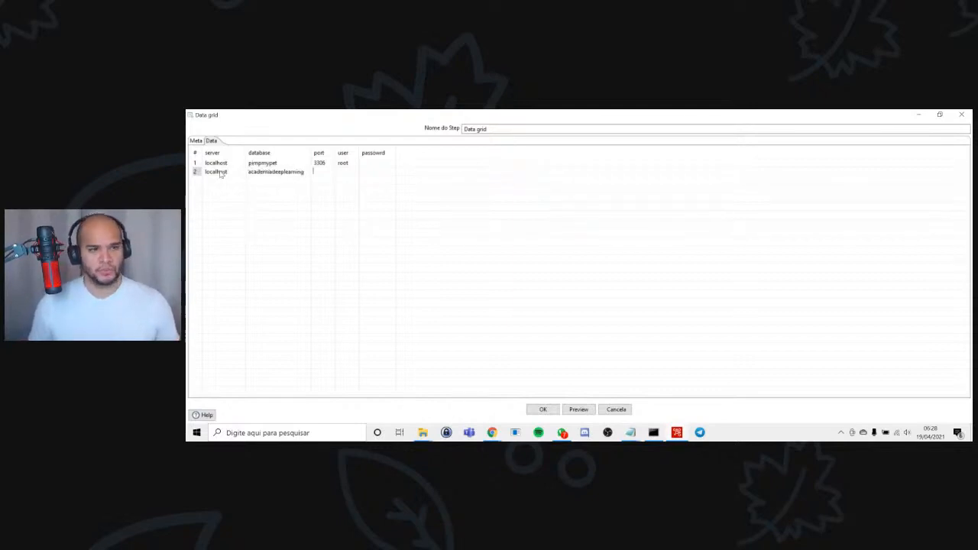
# Set the second data row's port to 3306 and its user to root.
pyautogui.write('3306')
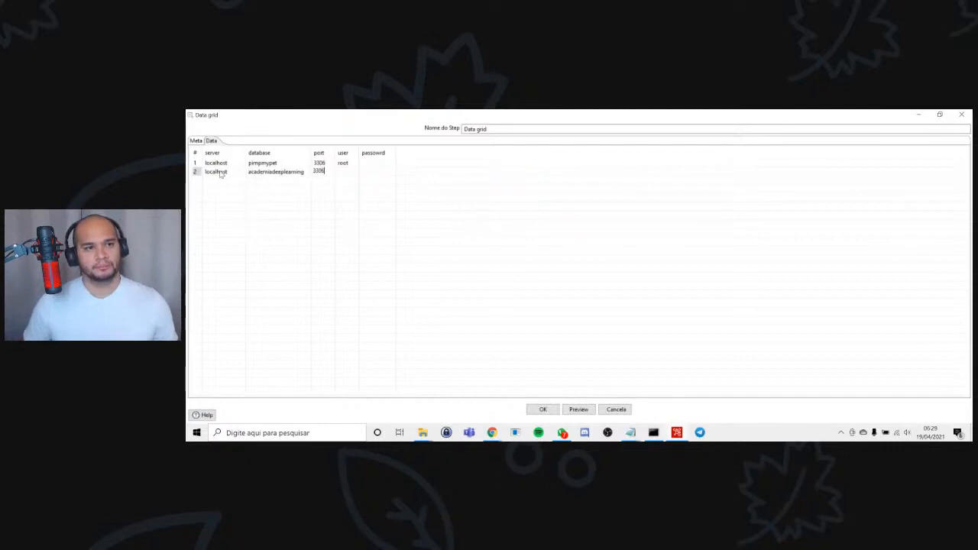
pyautogui.press('Tab')
pyautogui.write('root')
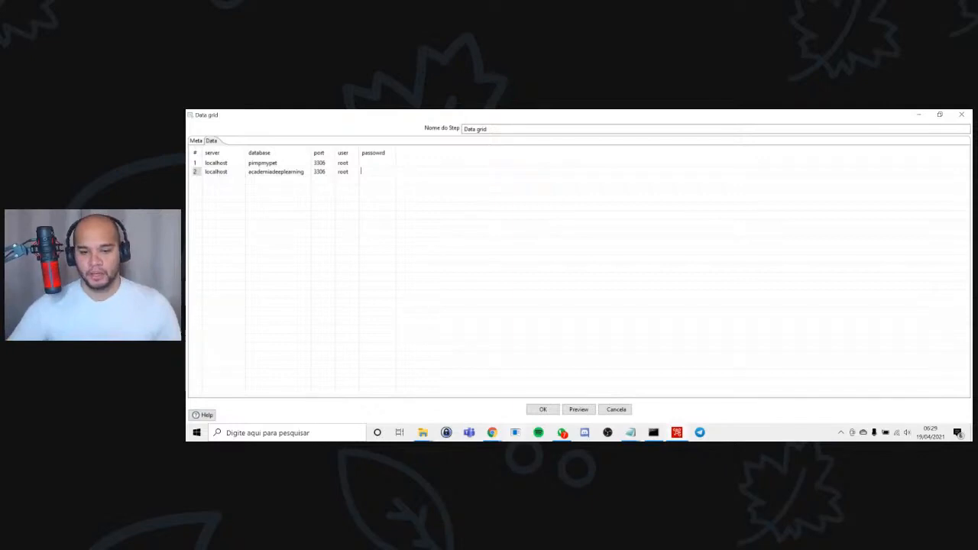
# Preview the Data grid's rows with the default preview size and accept the step's settings.
pyautogui.click(577, 410)
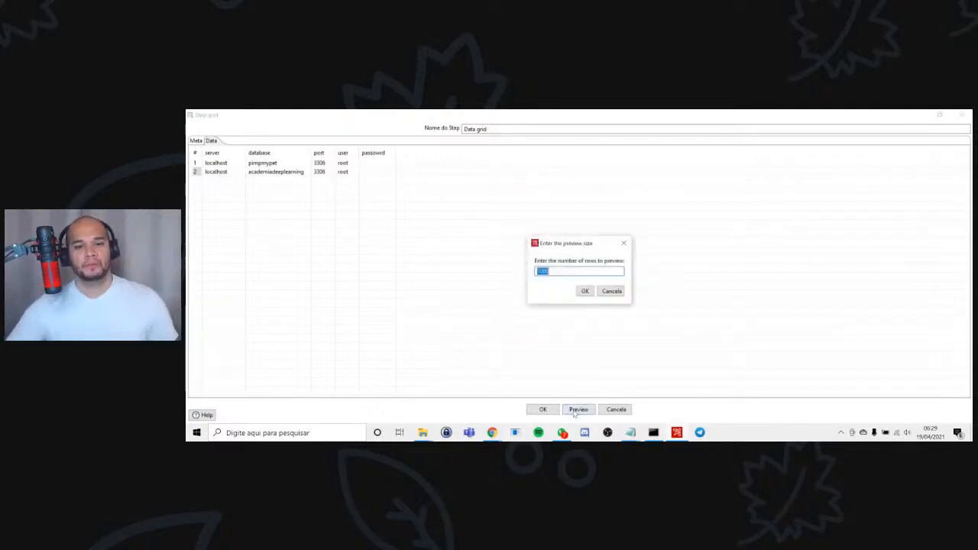
pyautogui.click(585, 291)
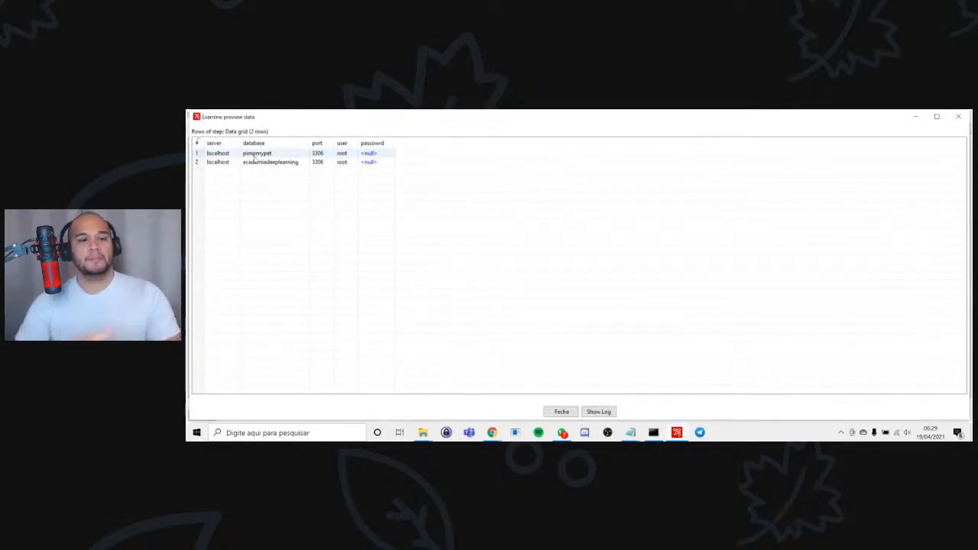
pyautogui.click(561, 411)
pyautogui.click(543, 409)
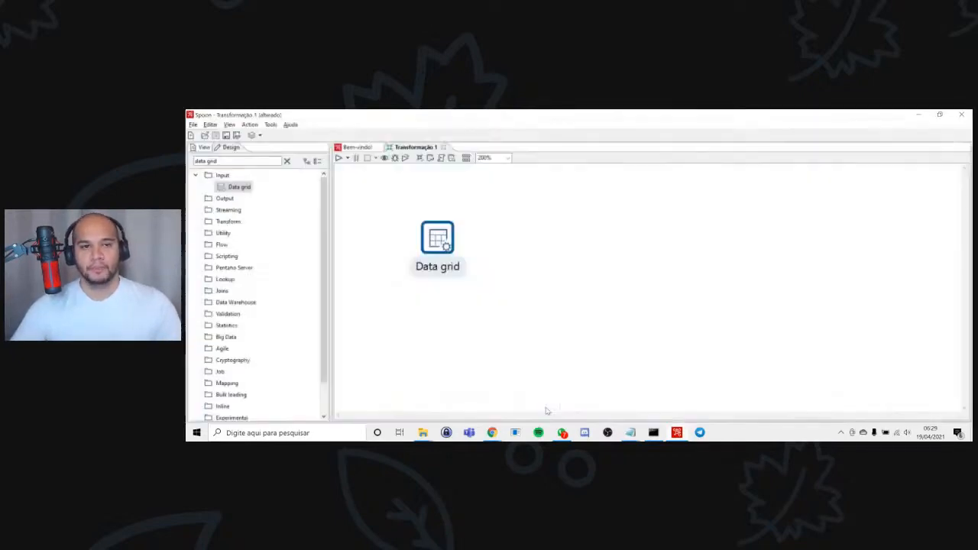
# Save the transformation in the Downloads folder as connections.
pyautogui.click(519, 207)
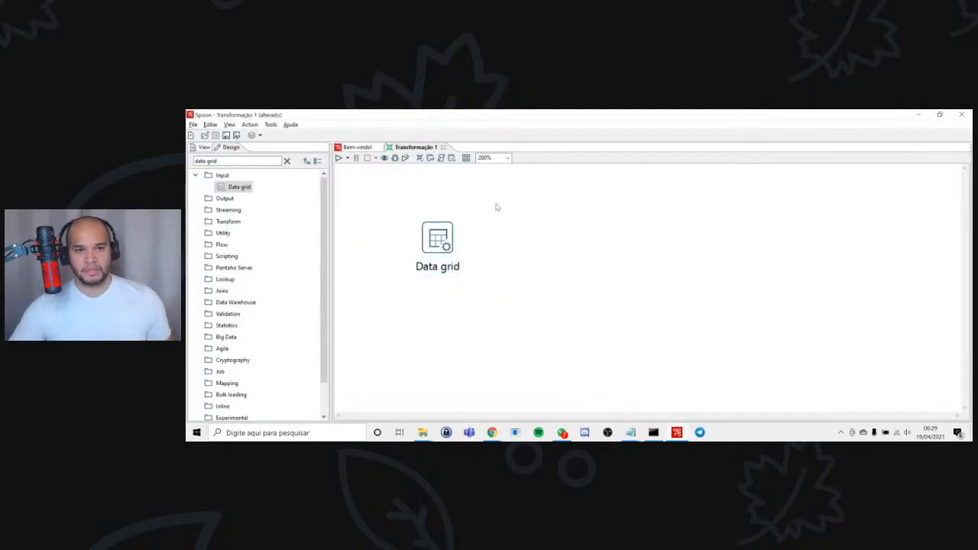
pyautogui.hotkey('ctrl', 's')
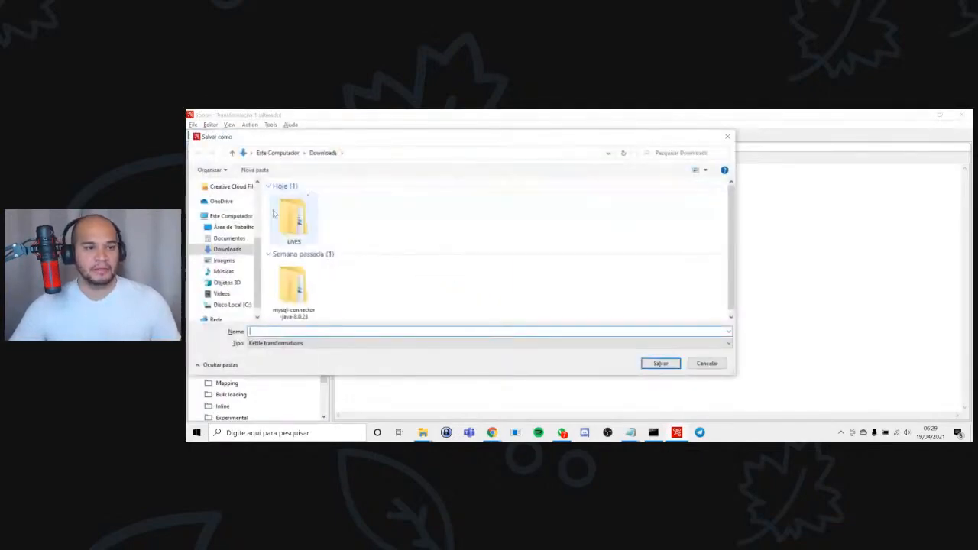
pyautogui.write('get da')
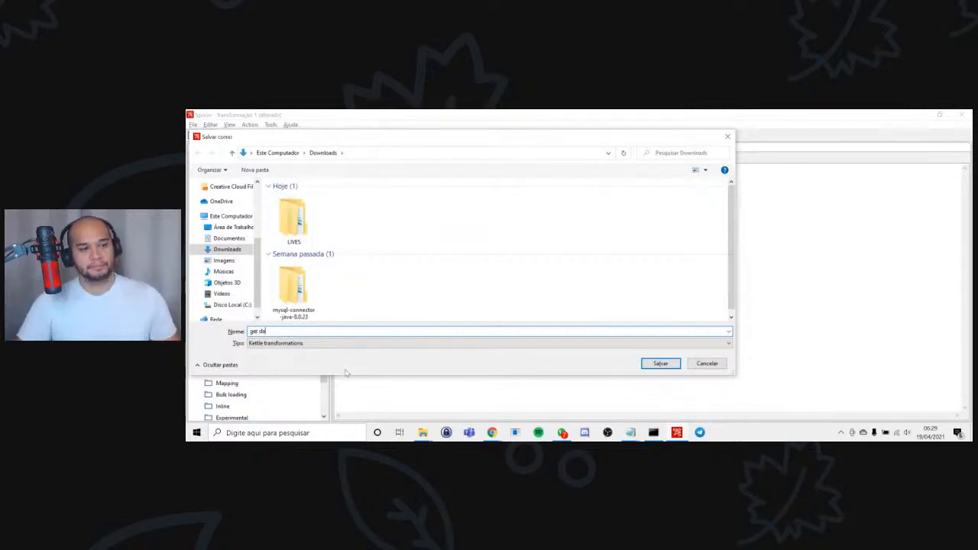
pyautogui.press('BackSpace')
pyautogui.press('BackSpace')
pyautogui.press('BackSpace')
pyautogui.press('BackSpace')
pyautogui.press('BackSpace')
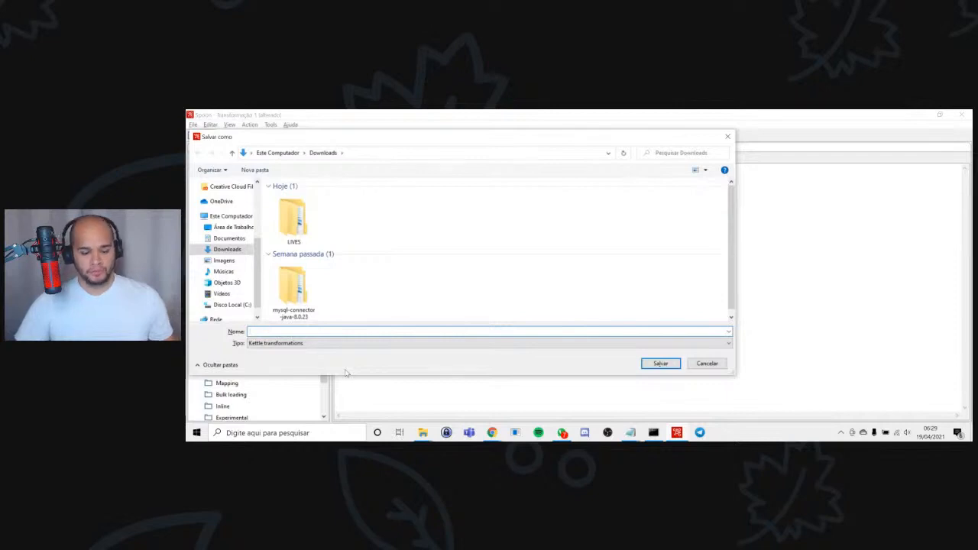
pyautogui.write('connectiona')
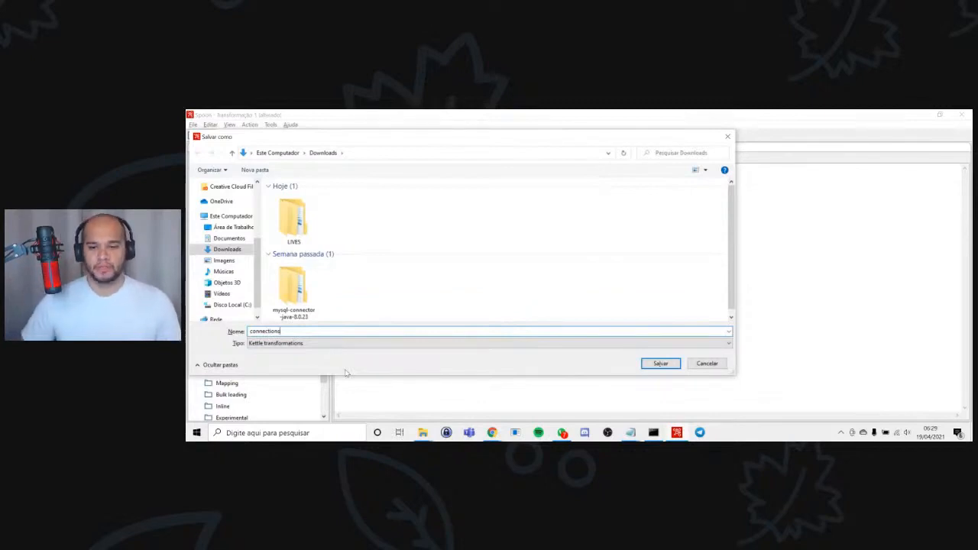
pyautogui.press('Return')
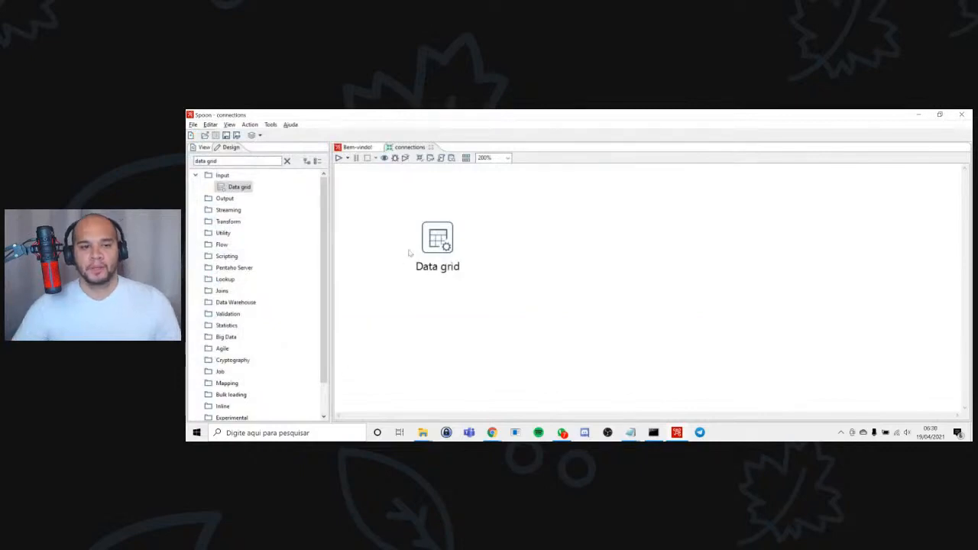
# Move the Data grid toward the canvas centre and connect it to a new Copy rows to result step, saving the transformation.
pyautogui.moveTo(448, 243); pyautogui.dragTo(551, 259)
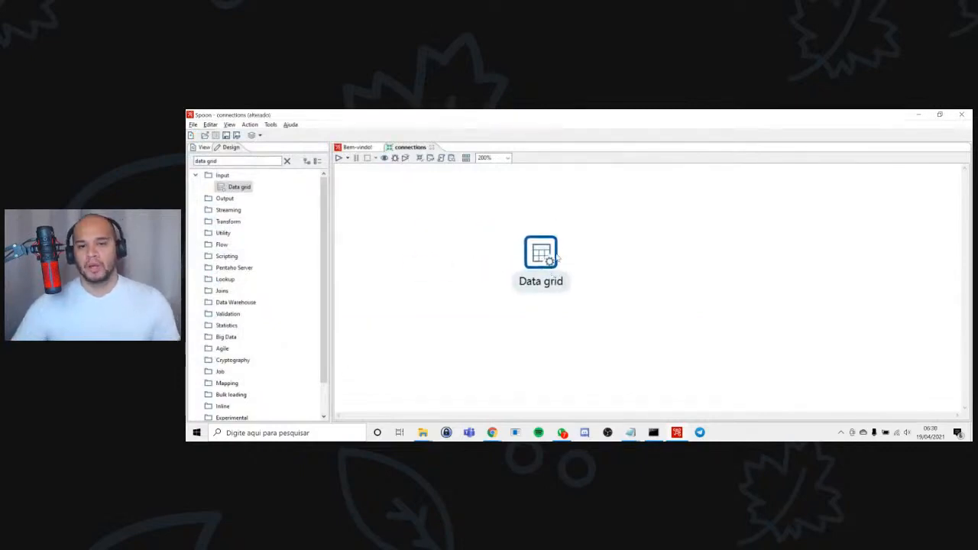
pyautogui.moveTo(558, 259)
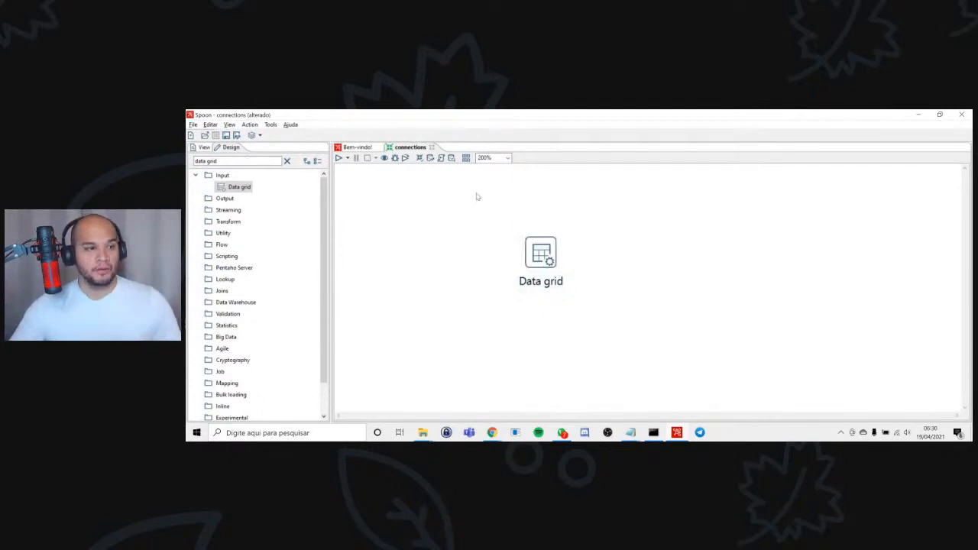
pyautogui.moveTo(226, 162); pyautogui.dragTo(188, 148)
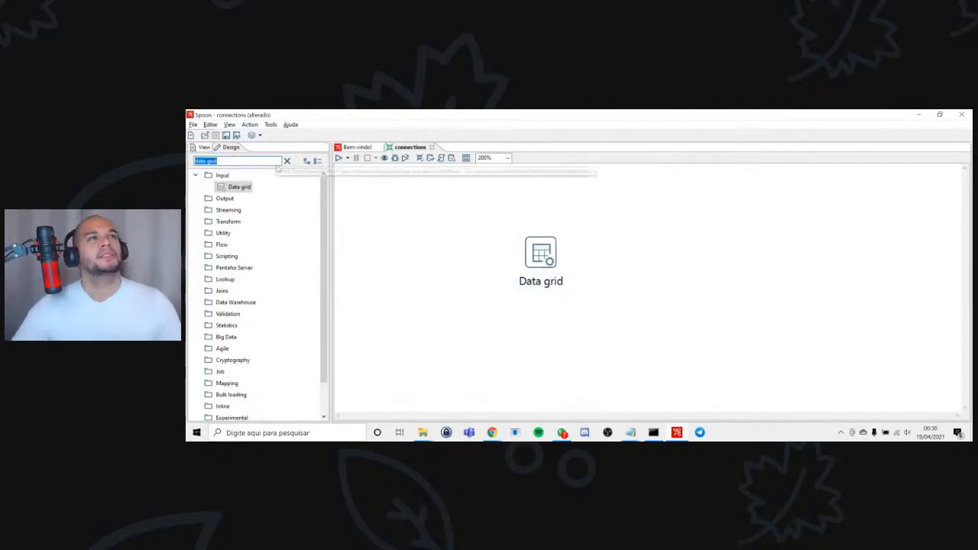
pyautogui.write('cop')
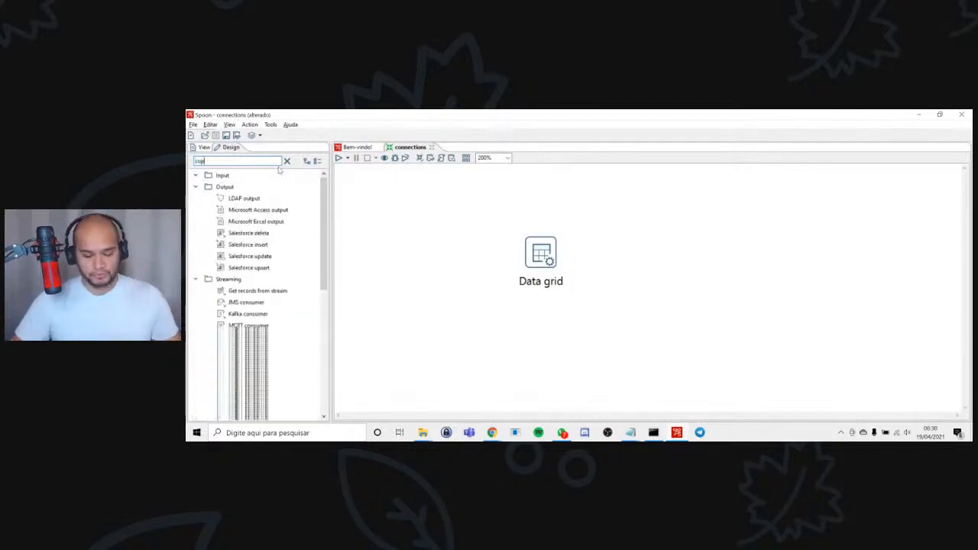
pyautogui.write('y row')
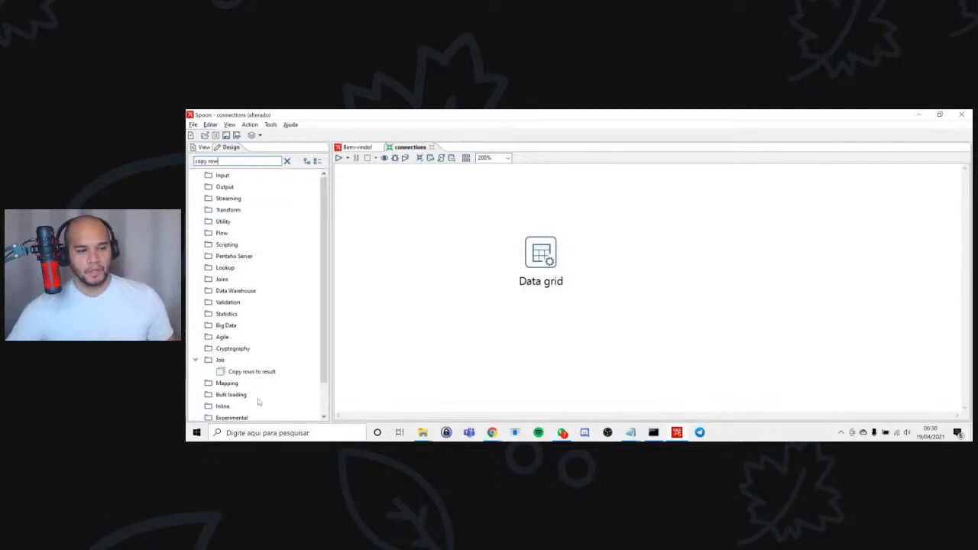
pyautogui.doubleClick(258, 373)
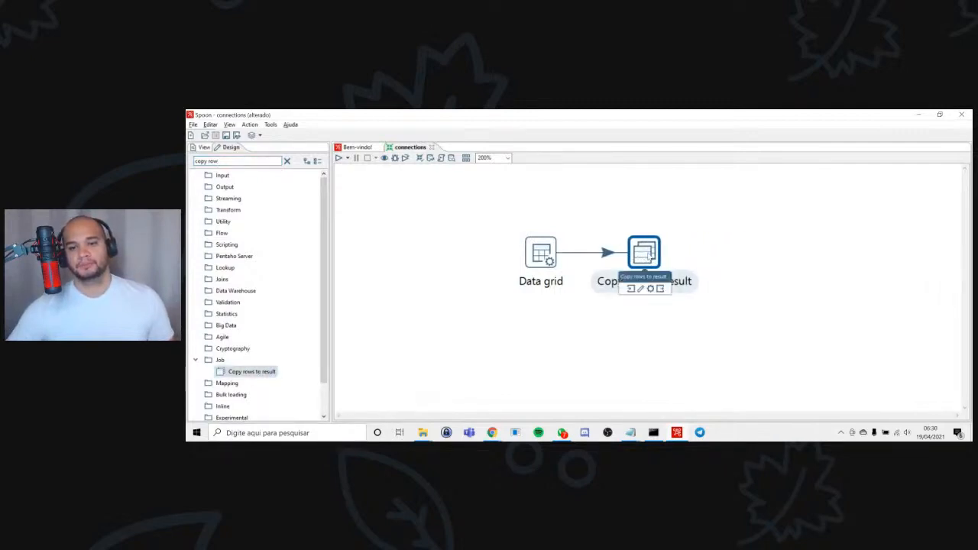
pyautogui.click(761, 261)
pyautogui.hotkey('ctrl', 's')
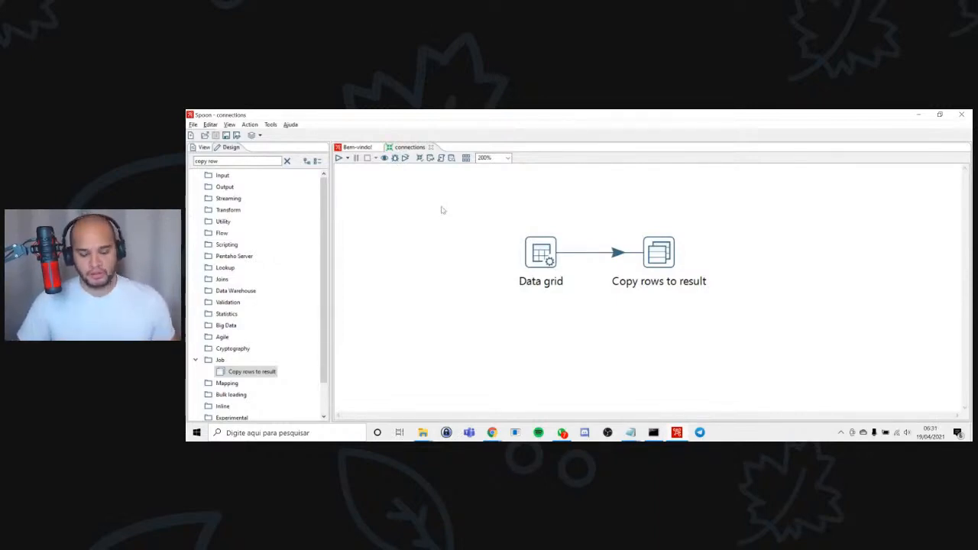
# Create a new job and save it in the Downloads folder as start.
pyautogui.hotkey('ctrl', 'alt', 'n')
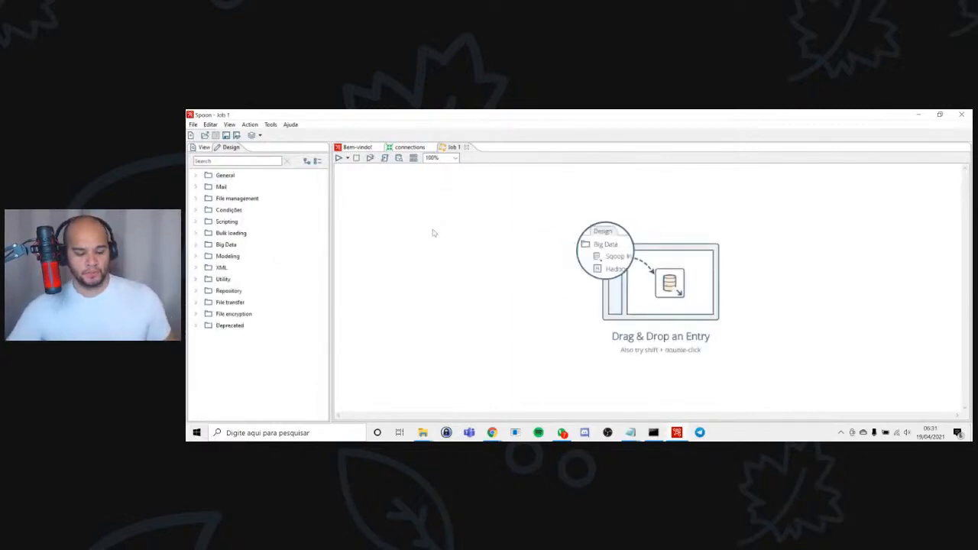
pyautogui.hotkey('ctrl', 's')
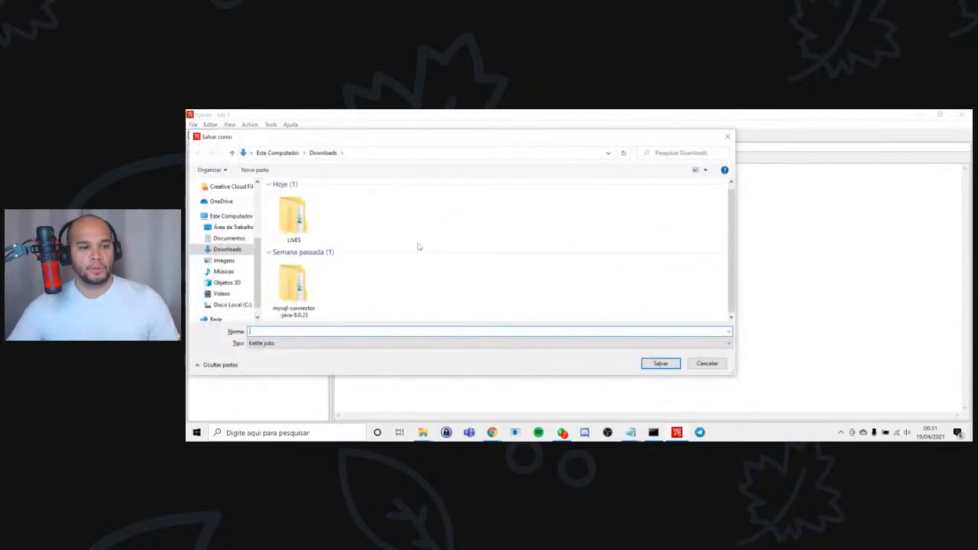
pyautogui.write('sta')
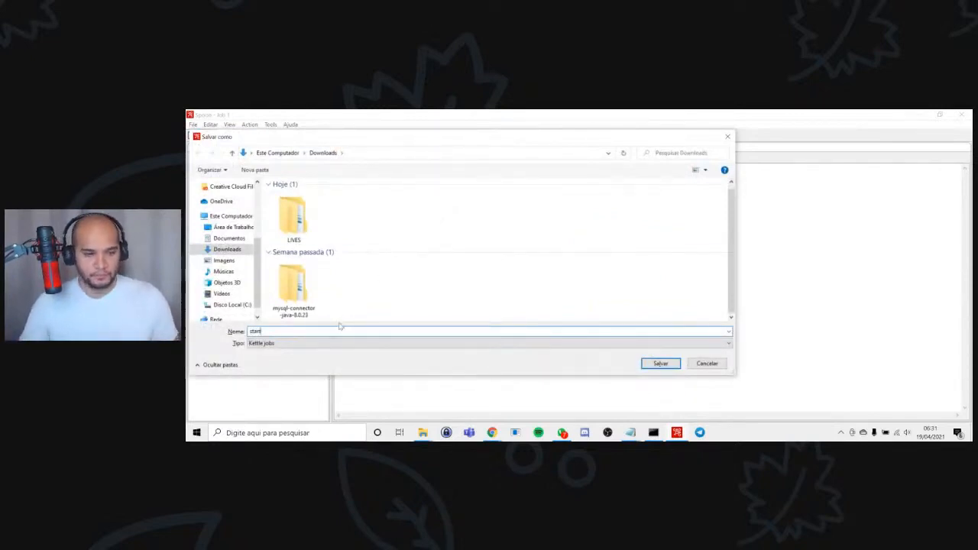
pyautogui.write('rt')
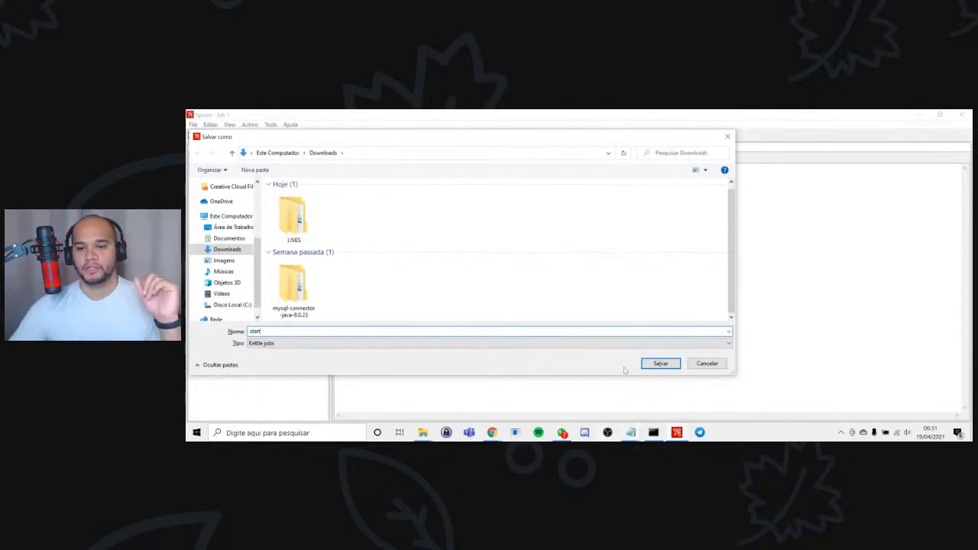
pyautogui.click(662, 364)
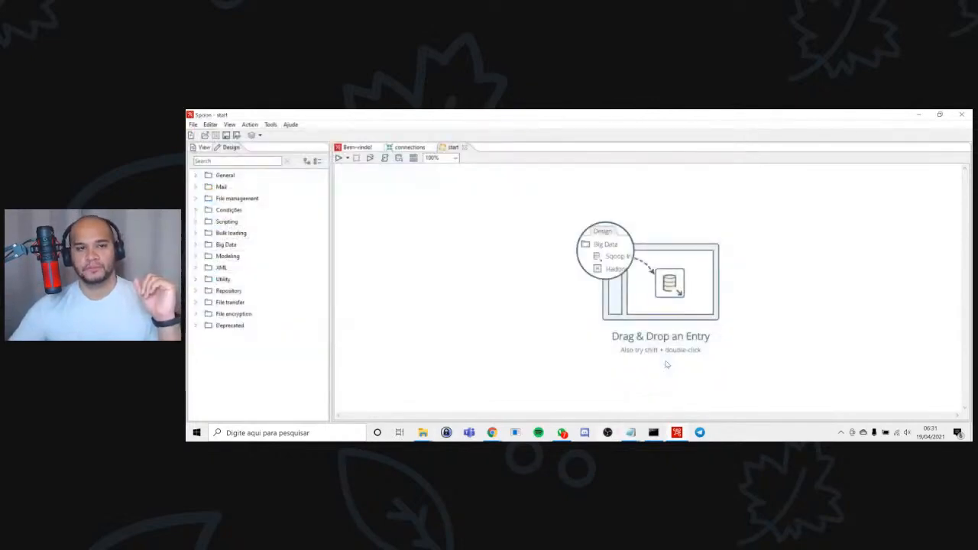
# Find the Start entry among the job entries and add it to the start job.
pyautogui.click(234, 162)
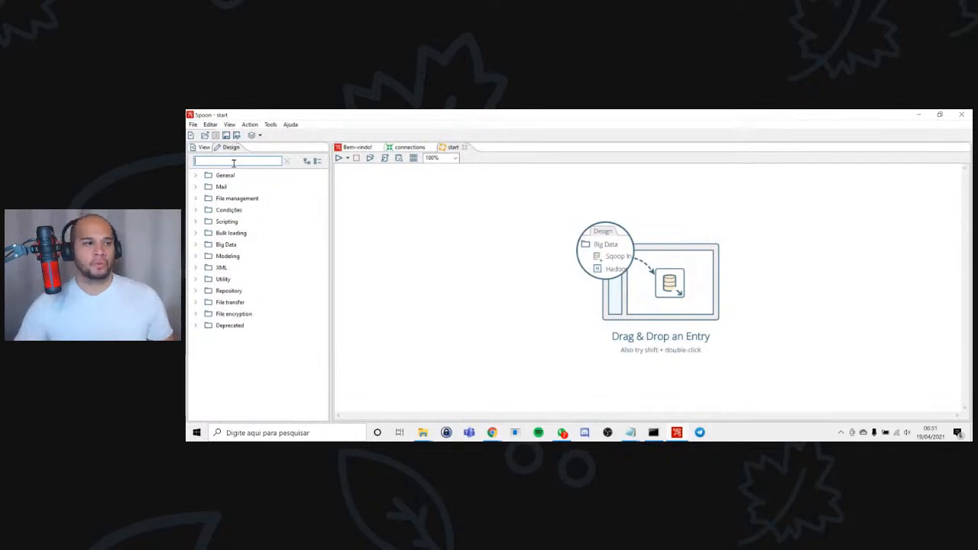
pyautogui.write('star')
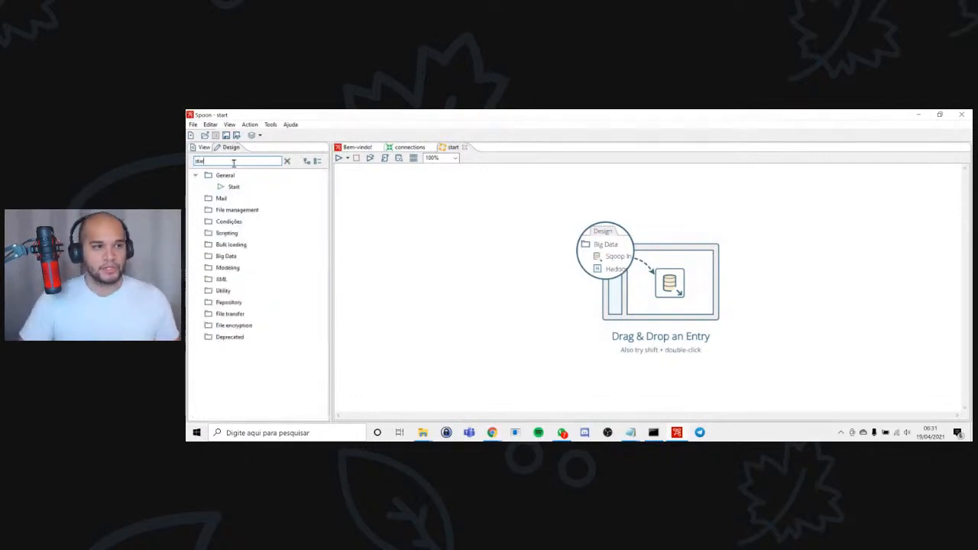
pyautogui.doubleClick(234, 187)
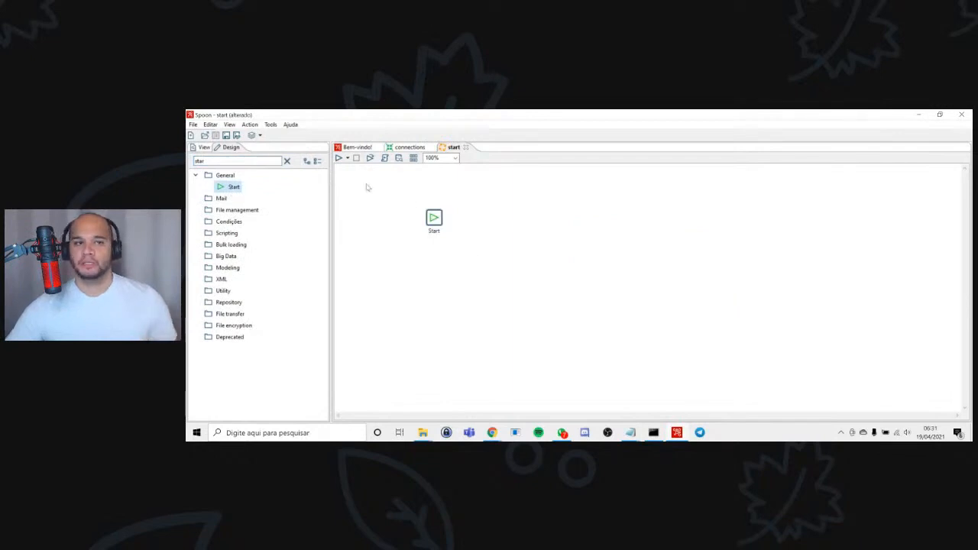
# Find the Transformation entry among the job entries and add it to the start job, linked after Start.
pyautogui.doubleClick(212, 163)
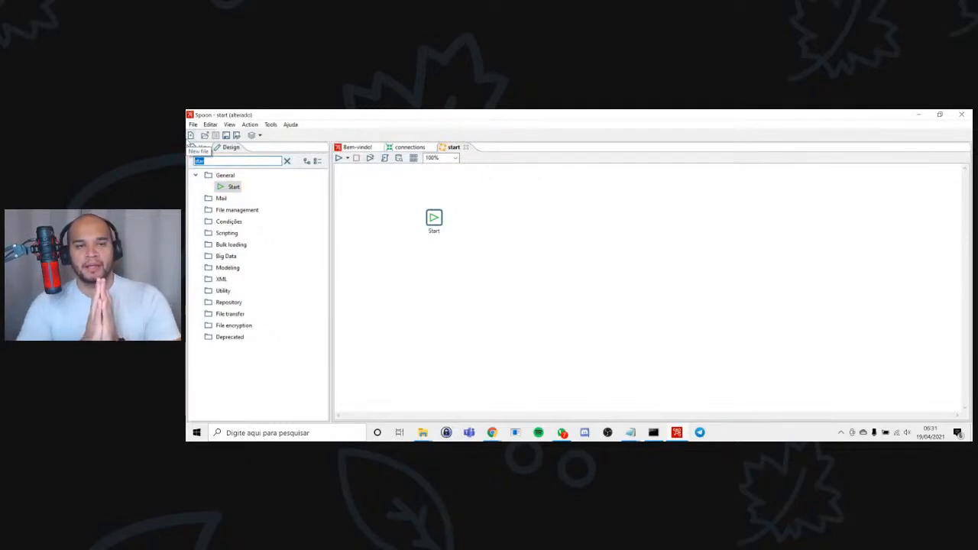
pyautogui.write('ht')
pyautogui.write('a')
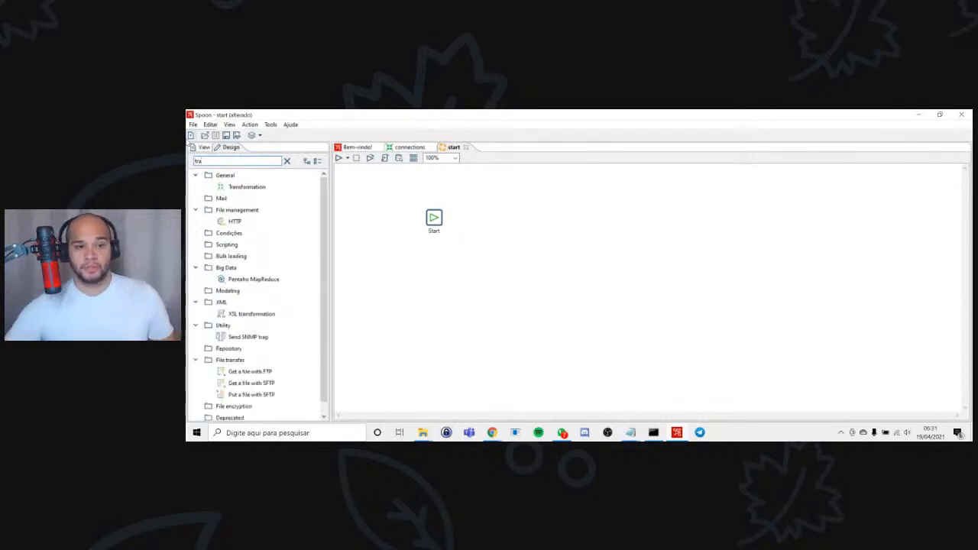
pyautogui.moveTo(246, 186); pyautogui.dragTo(526, 218)
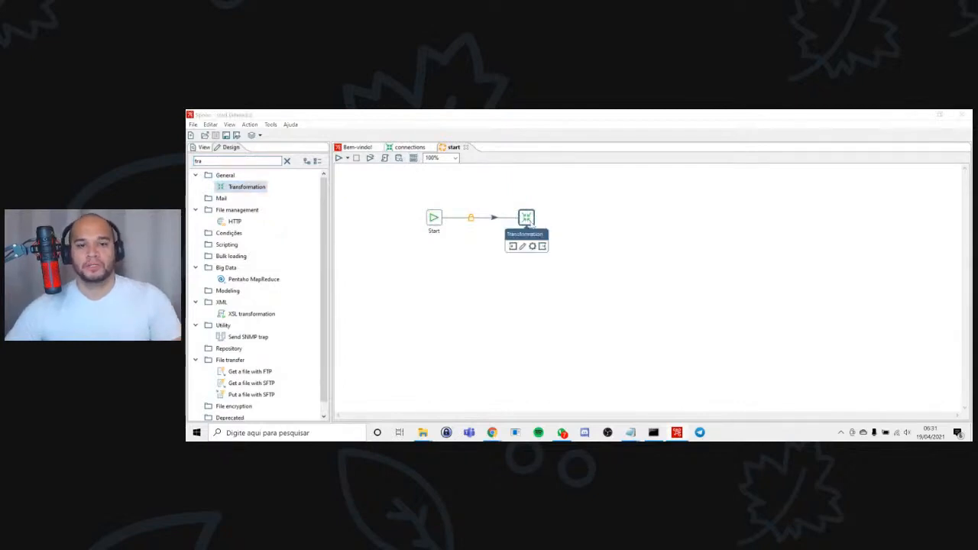
# Set the Transformation entry to run connections.ktr from the user's Downloads folder, keeping the Pentaho local run configuration.
pyautogui.doubleClick(526, 218)
pyautogui.click(593, 182)
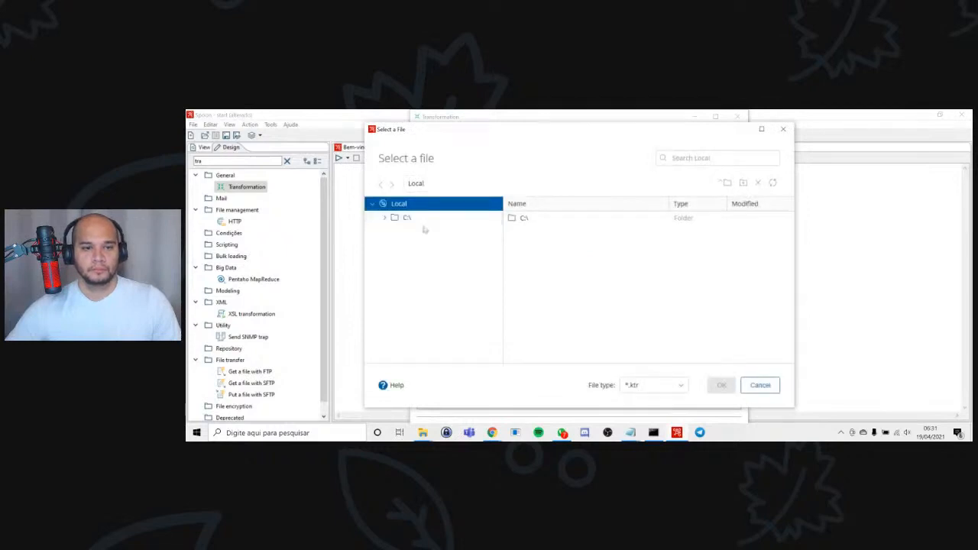
pyautogui.click(423, 220)
pyautogui.scroll(-3, 615, 317)
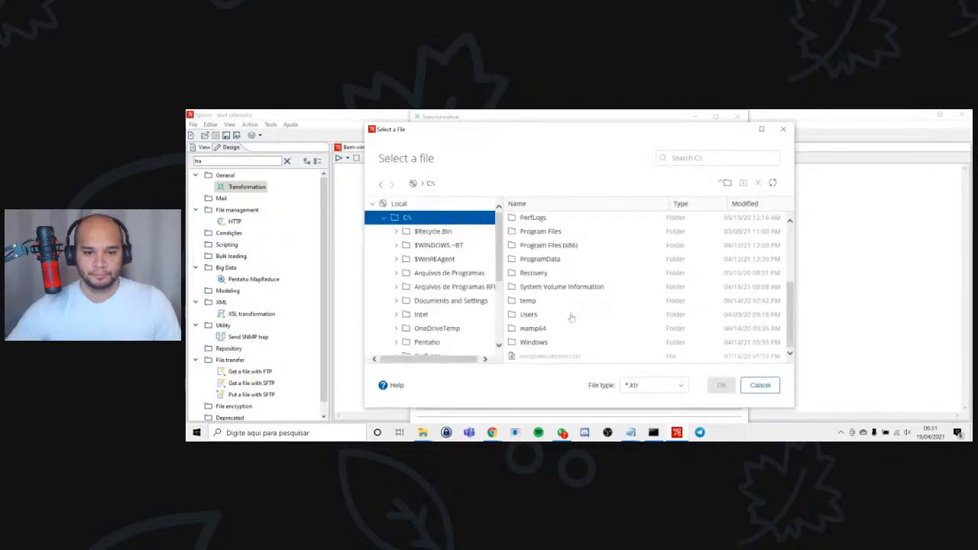
pyautogui.doubleClick(534, 314)
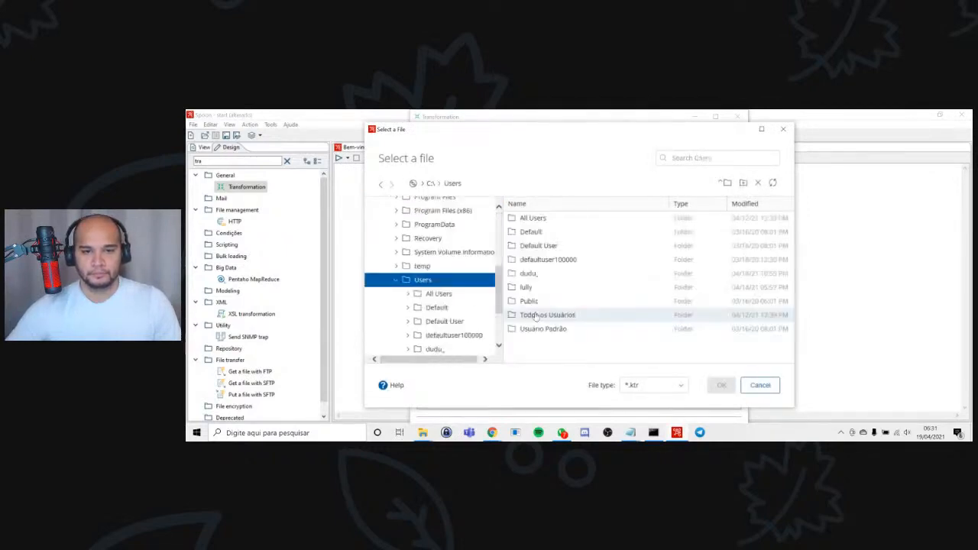
pyautogui.doubleClick(550, 274)
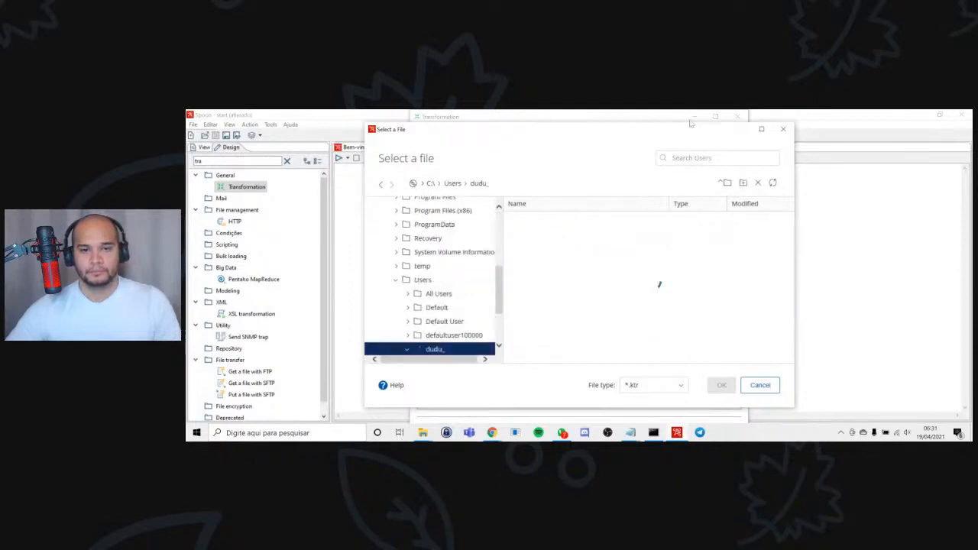
pyautogui.click(706, 157)
pyautogui.write('down')
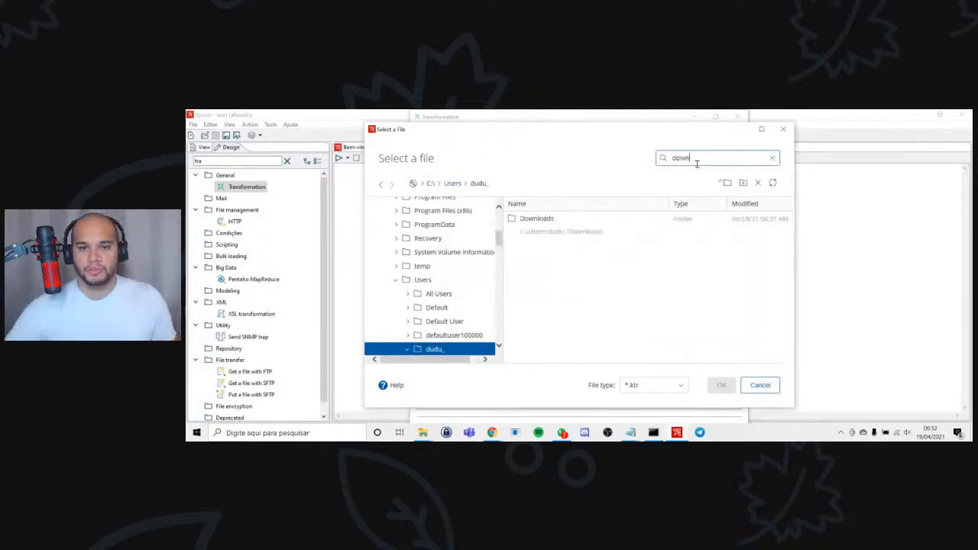
pyautogui.click(575, 232)
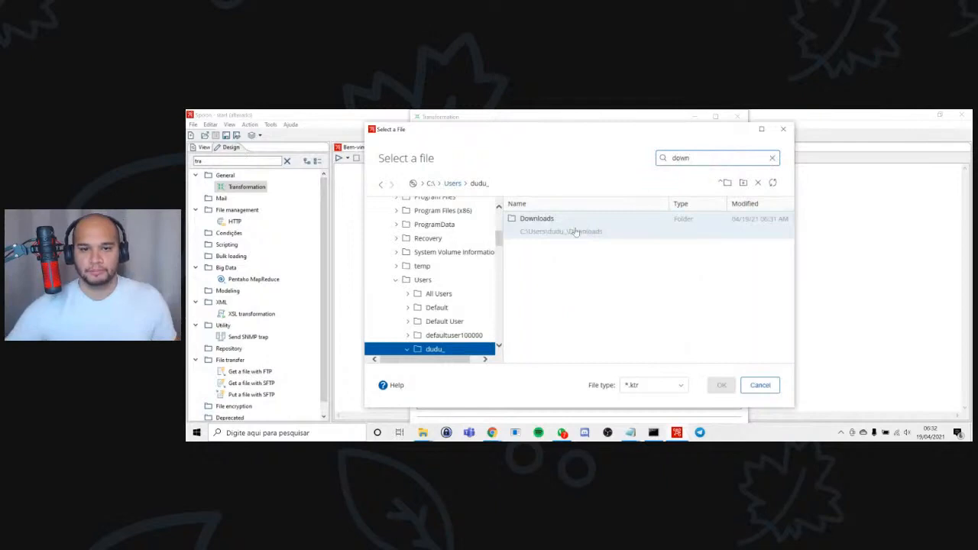
pyautogui.doubleClick(575, 232)
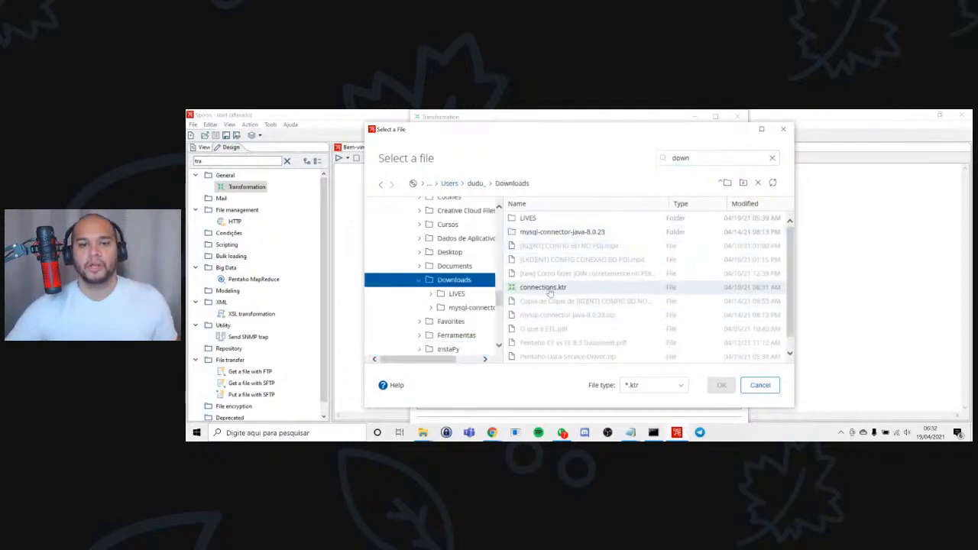
pyautogui.doubleClick(547, 288)
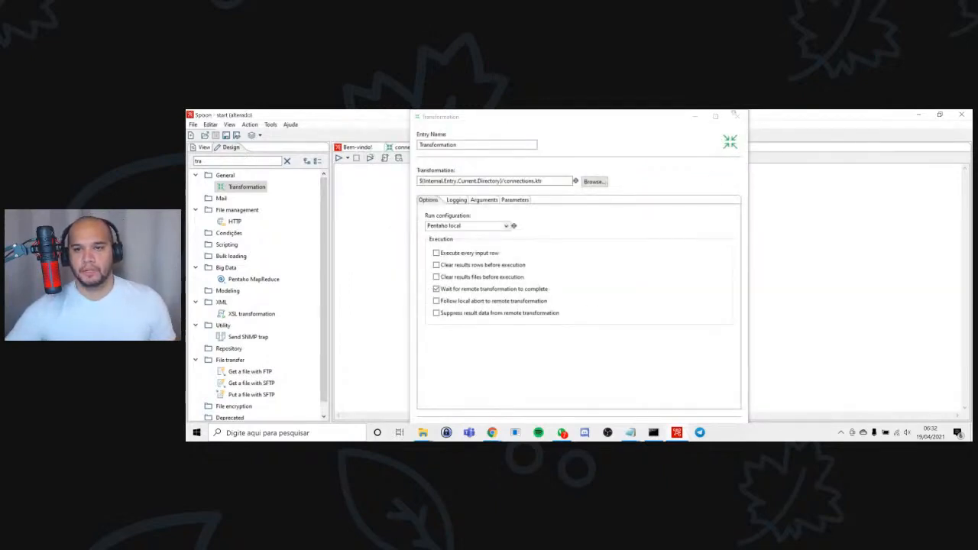
pyautogui.click(716, 116)
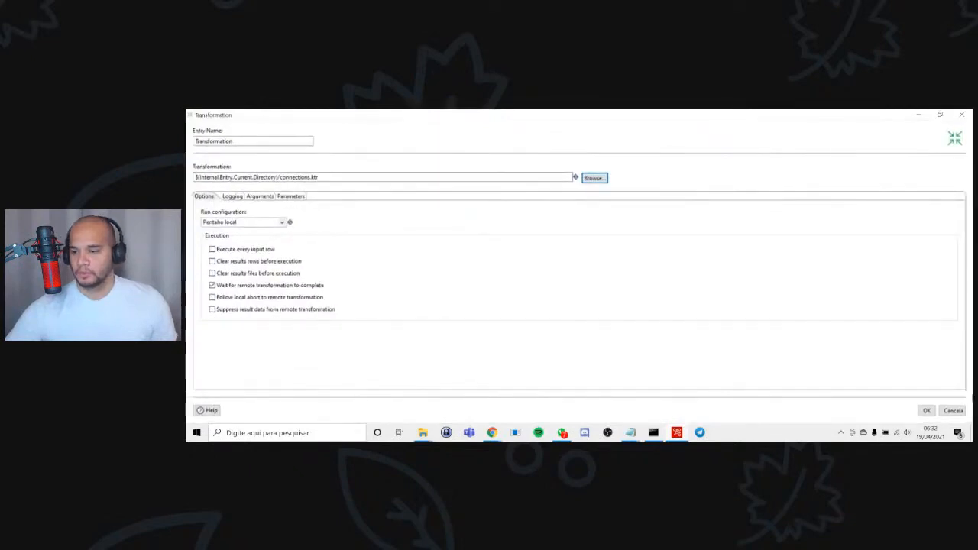
pyautogui.click(925, 410)
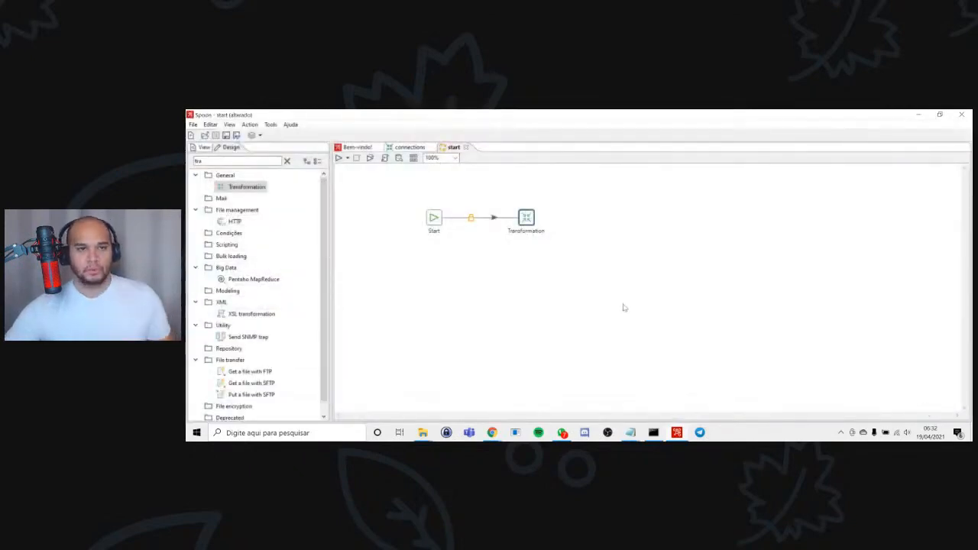
# Move the Transformation entry closer to Start, rename it connection, and save the start job.
pyautogui.moveTo(530, 220); pyautogui.dragTo(503, 220)
pyautogui.doubleClick(496, 216)
pyautogui.write('connection')
pyautogui.press('Return')
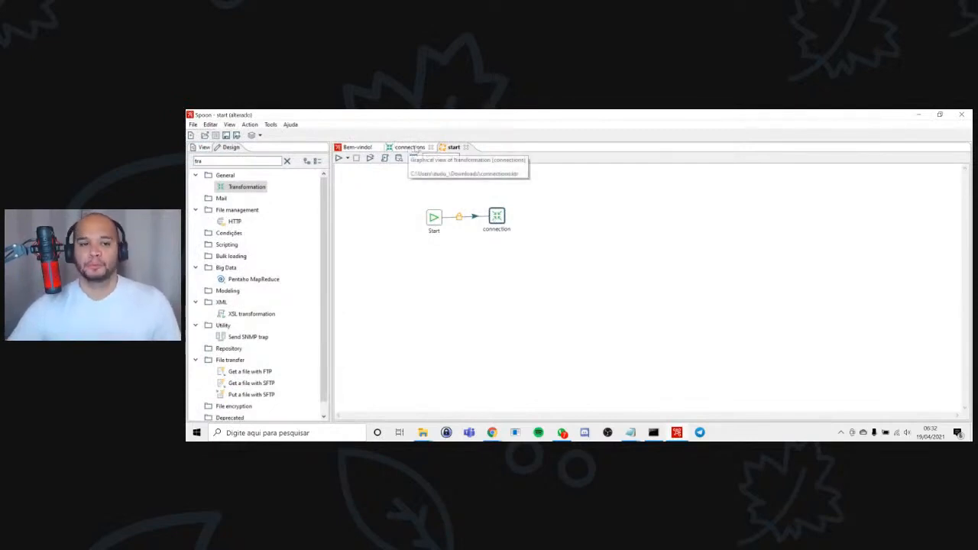
pyautogui.hotkey('ctrl', 's')
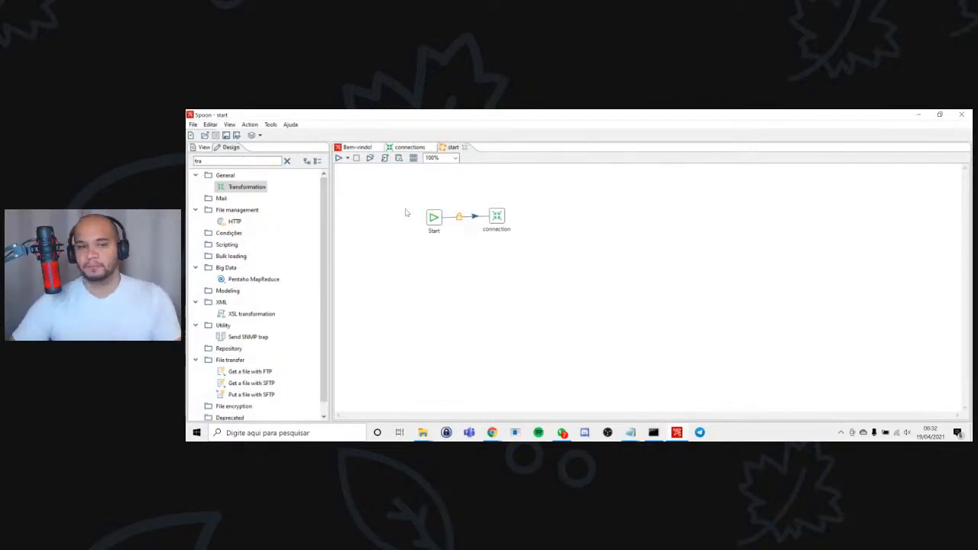
# Find the Job entry, add it linked after the connection entry, and move it closer to that entry.
pyautogui.moveTo(221, 161); pyautogui.dragTo(188, 159)
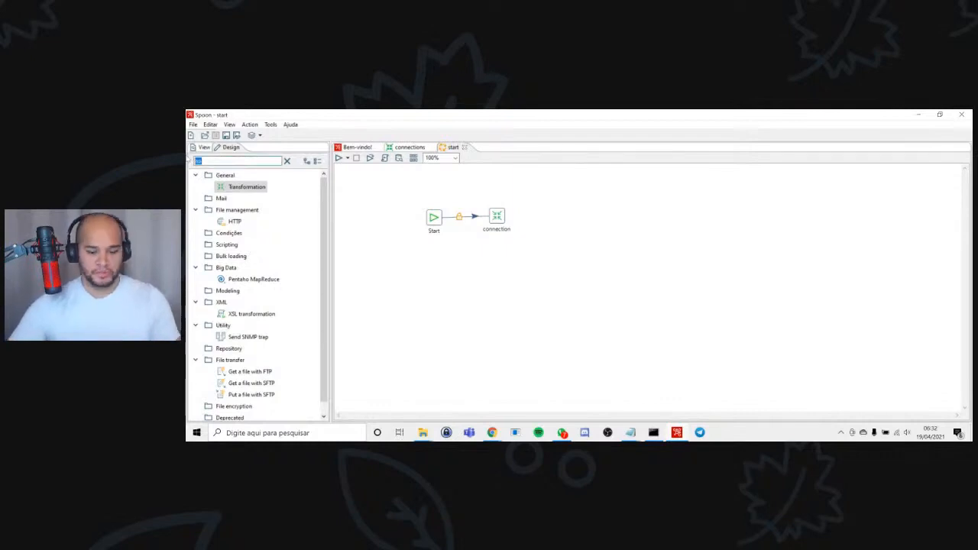
pyautogui.write('job')
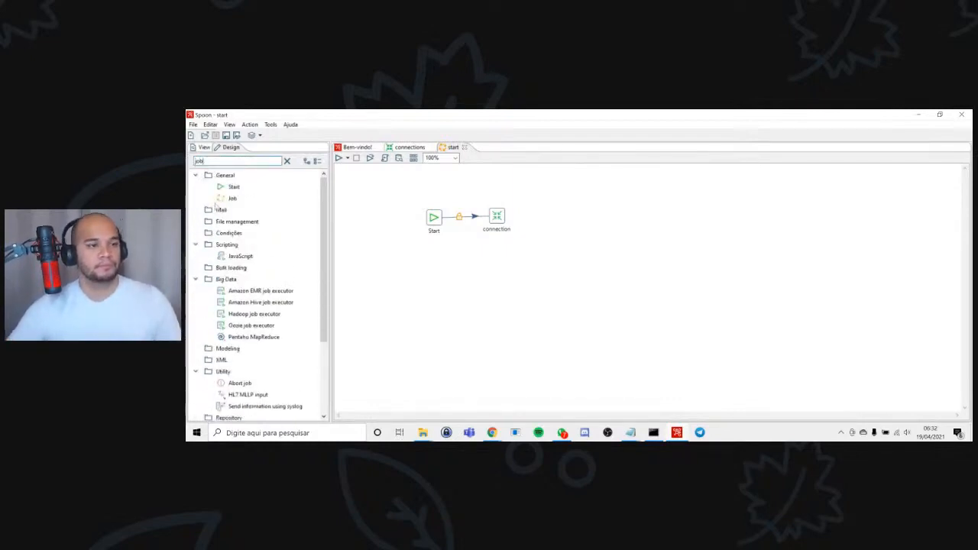
pyautogui.click(233, 198)
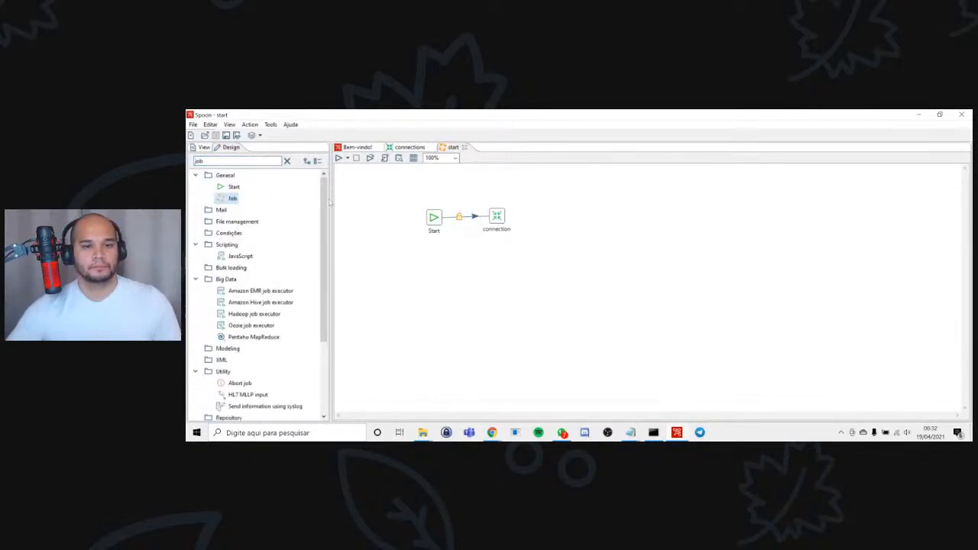
pyautogui.doubleClick(239, 200)
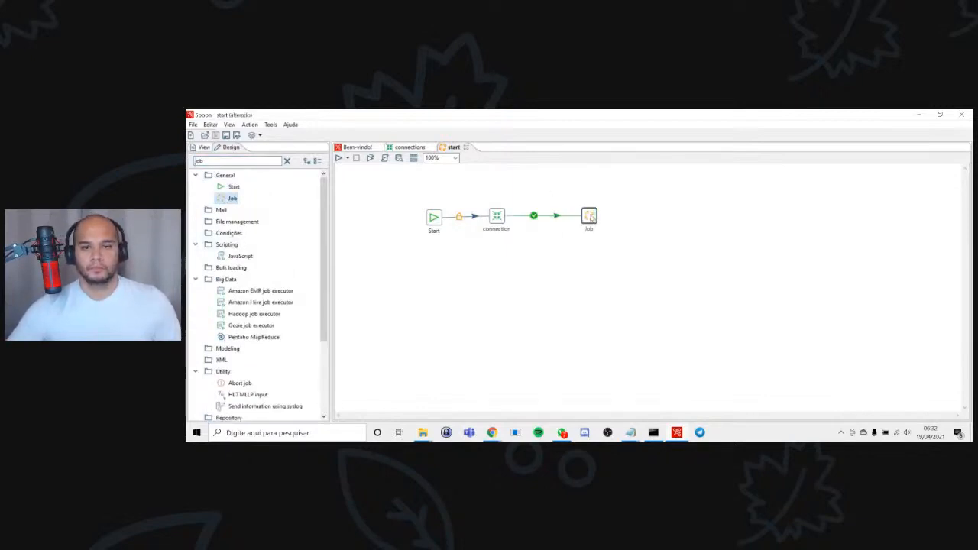
pyautogui.moveTo(593, 217); pyautogui.dragTo(567, 218)
# Add a Success entry linked after Job, reposition Job midway between connection and Success, and save the start job.
pyautogui.doubleClick(233, 160)
pyautogui.write('succ')
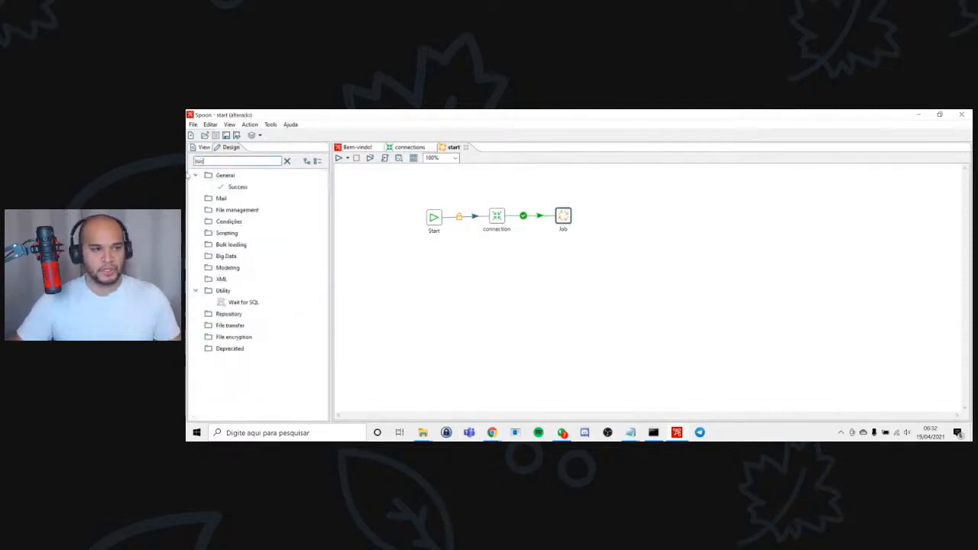
pyautogui.doubleClick(238, 187)
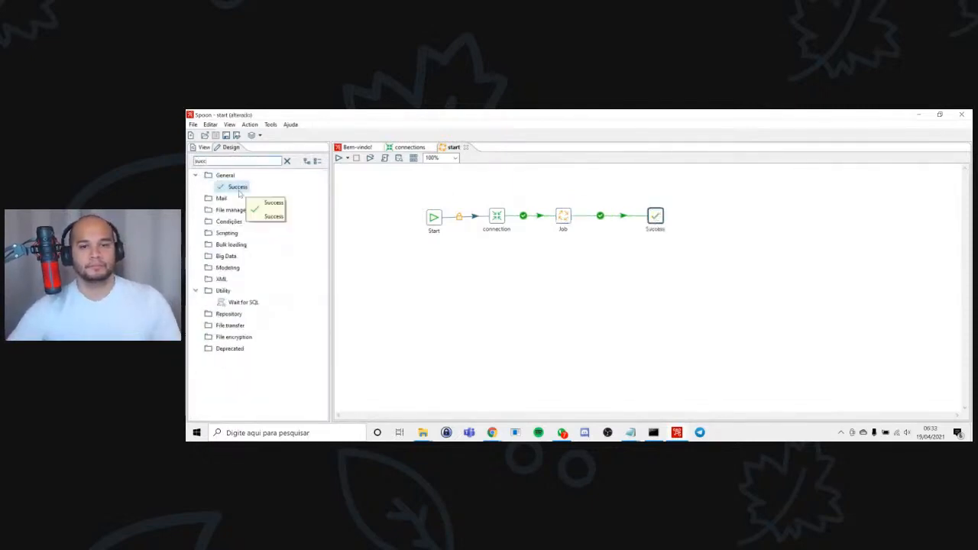
pyautogui.moveTo(563, 222); pyautogui.dragTo(586, 228)
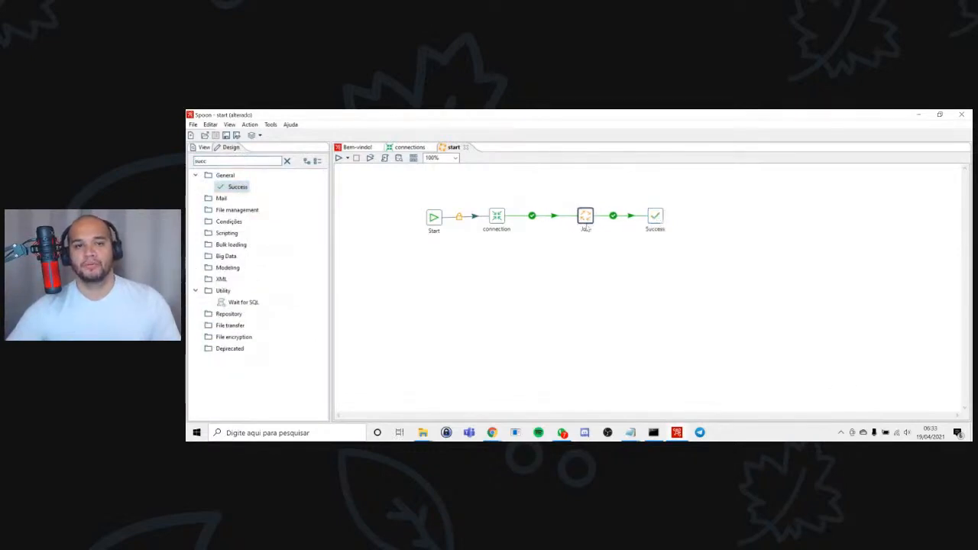
pyautogui.hotkey('ctrl', 's')
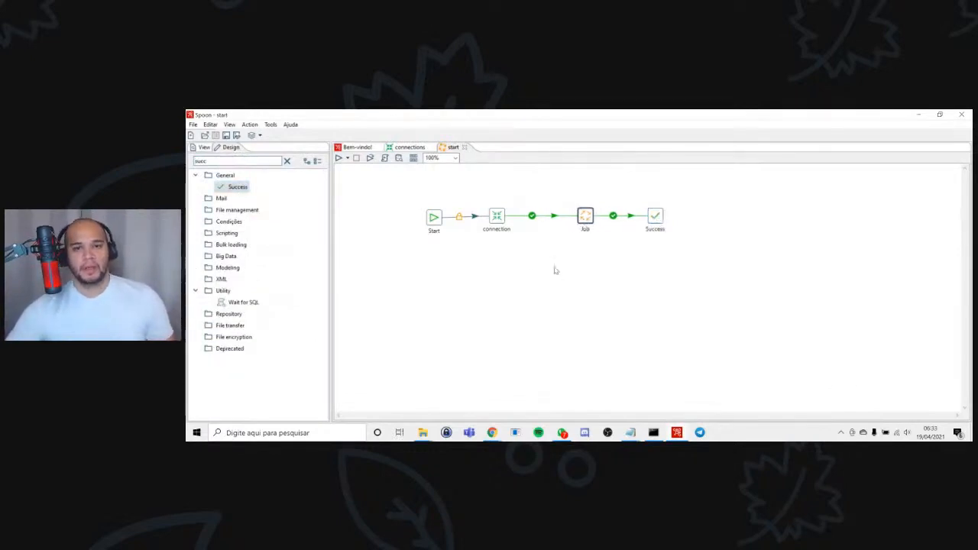
pyautogui.moveTo(586, 220)
pyautogui.mouseDown()
pyautogui.moveTo(557, 221)
pyautogui.moveTo(572, 222)
pyautogui.mouseUp()
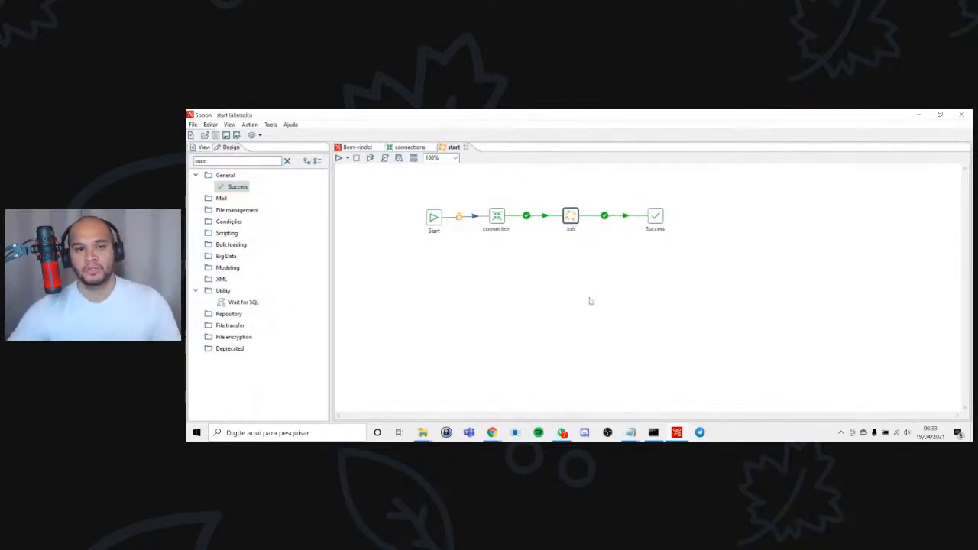
pyautogui.hotkey('ctrl', 's')
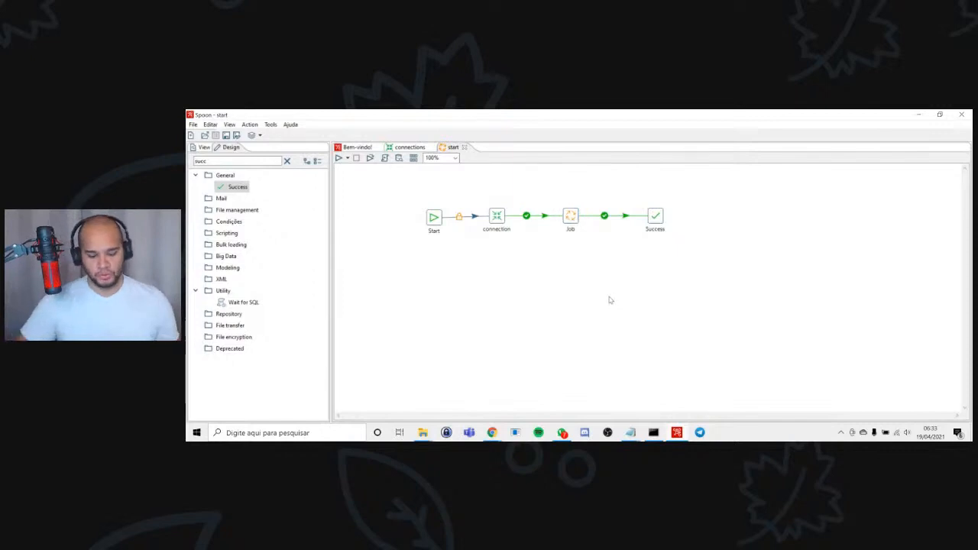
# Create a new job and add a Start entry to it.
pyautogui.hotkey('ctrl', 'alt', 'n')
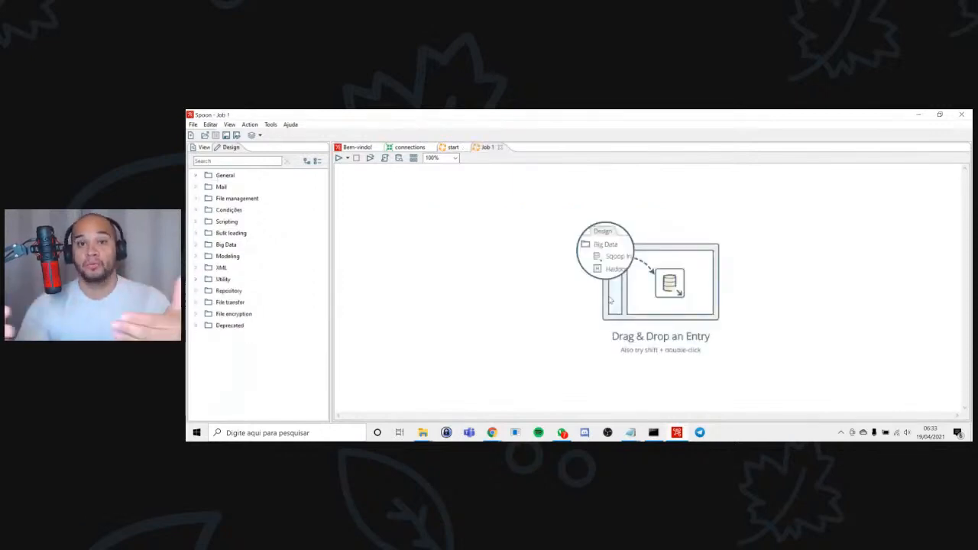
pyautogui.click(226, 160)
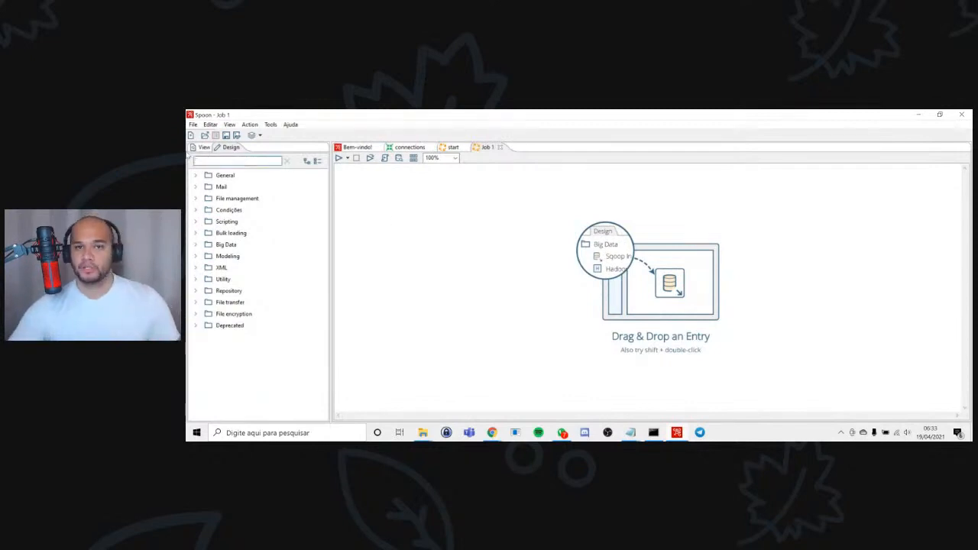
pyautogui.write('st')
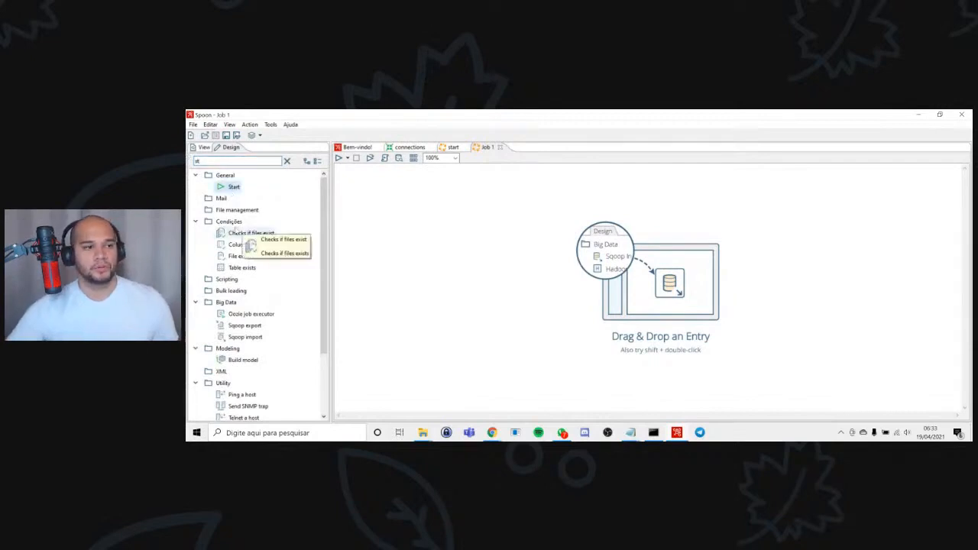
pyautogui.doubleClick(234, 188)
# Add a Success entry linked to Start in the new job and move it farther away from Start.
pyautogui.doubleClick(229, 161)
pyautogui.write('success')
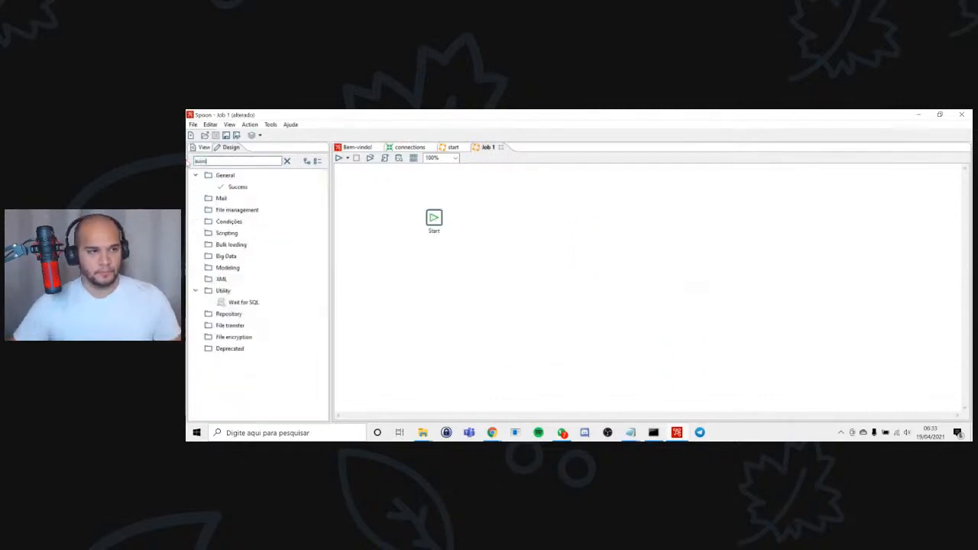
pyautogui.doubleClick(237, 186)
pyautogui.moveTo(524, 222); pyautogui.dragTo(637, 222)
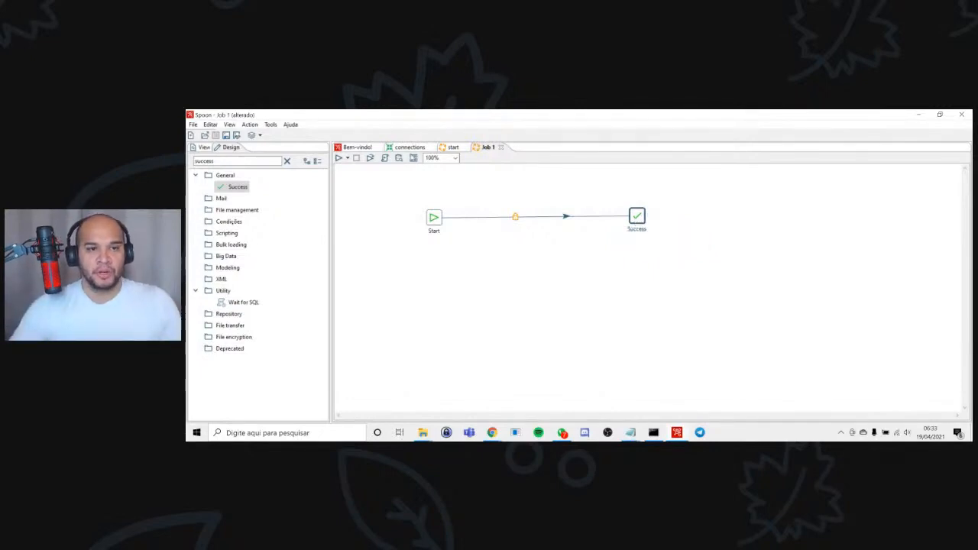
# Check the connections transformation, return to the new job, and save it in the Downloads folder as second job.
pyautogui.click(410, 149)
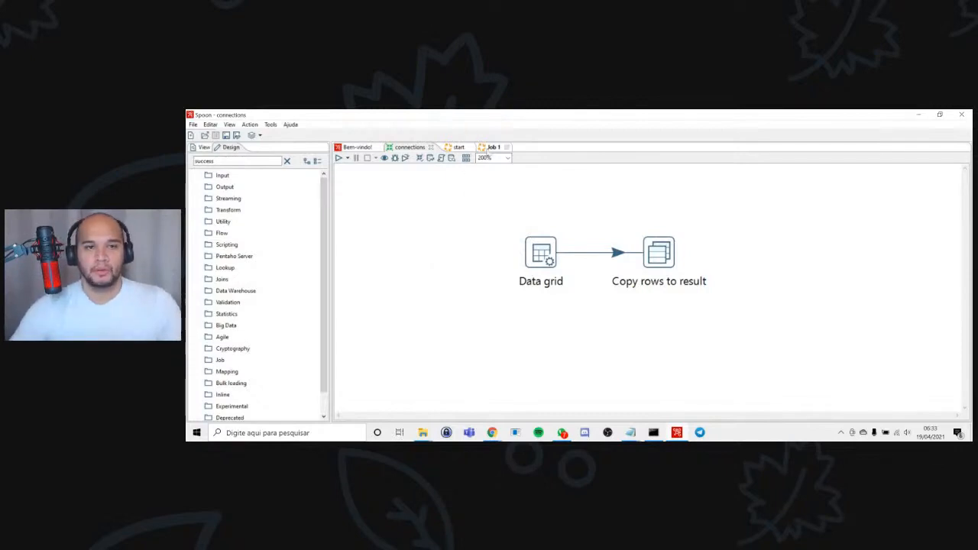
pyautogui.click(491, 147)
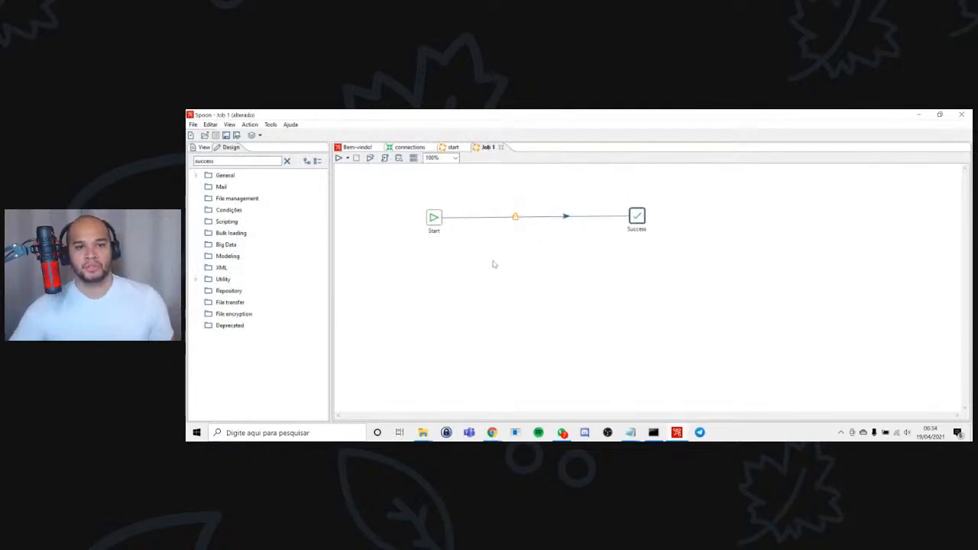
pyautogui.hotkey('ctrl', 's')
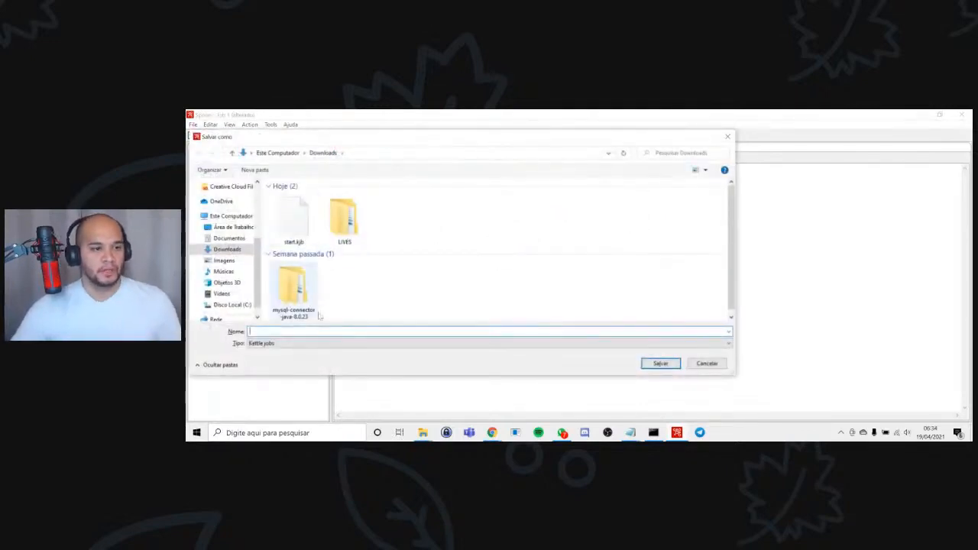
pyautogui.write('seca')
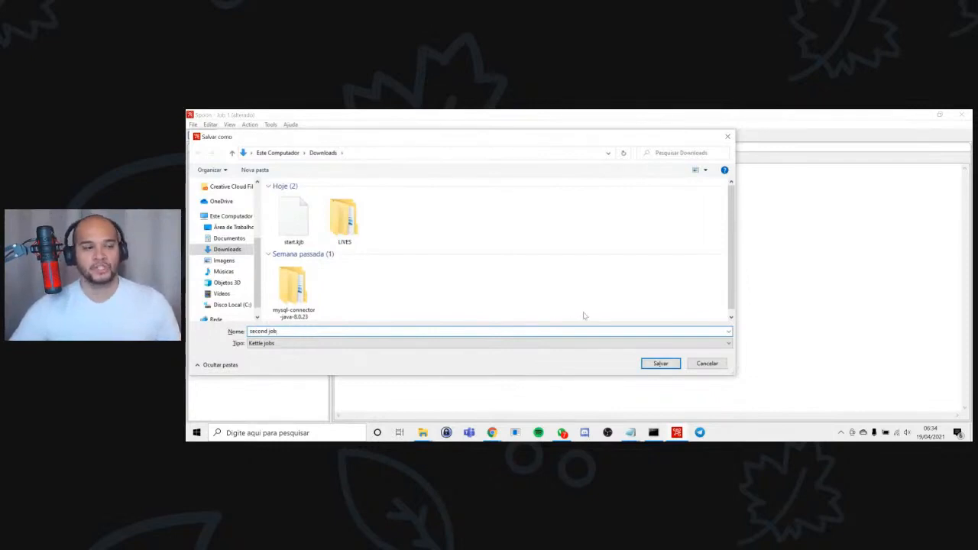
pyautogui.click(666, 362)
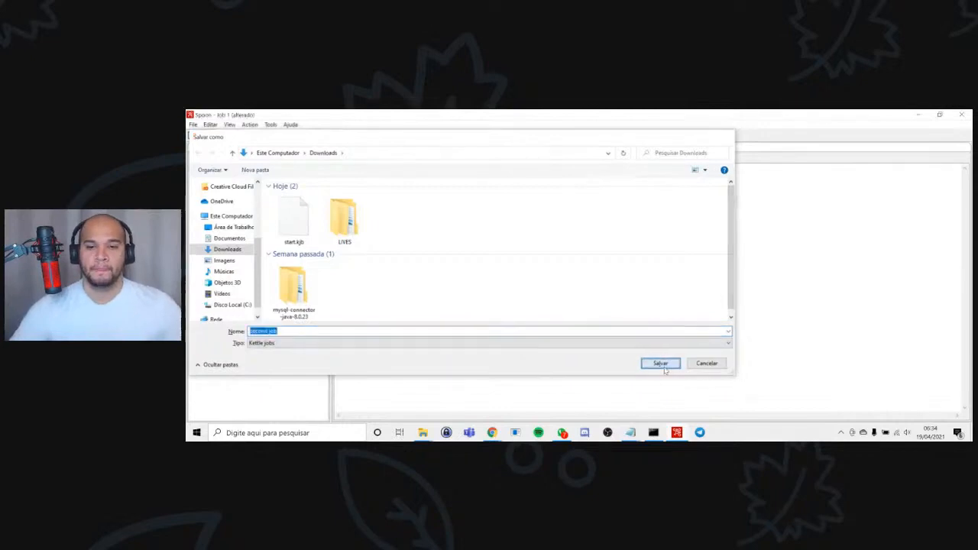
# Add a Transformation entry to the second job and delete the hop linking Success to it.
pyautogui.click(553, 289)
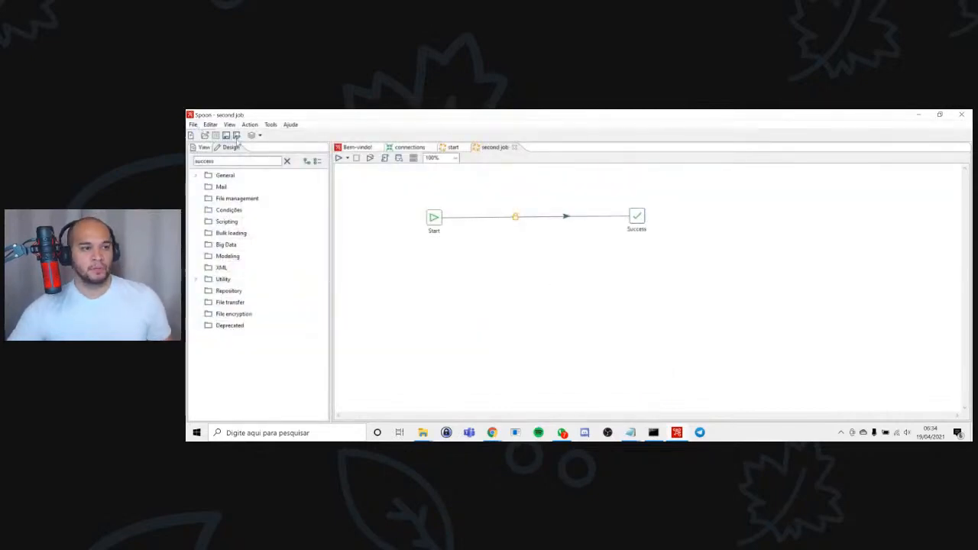
pyautogui.moveTo(240, 161); pyautogui.dragTo(187, 172)
pyautogui.write('trans')
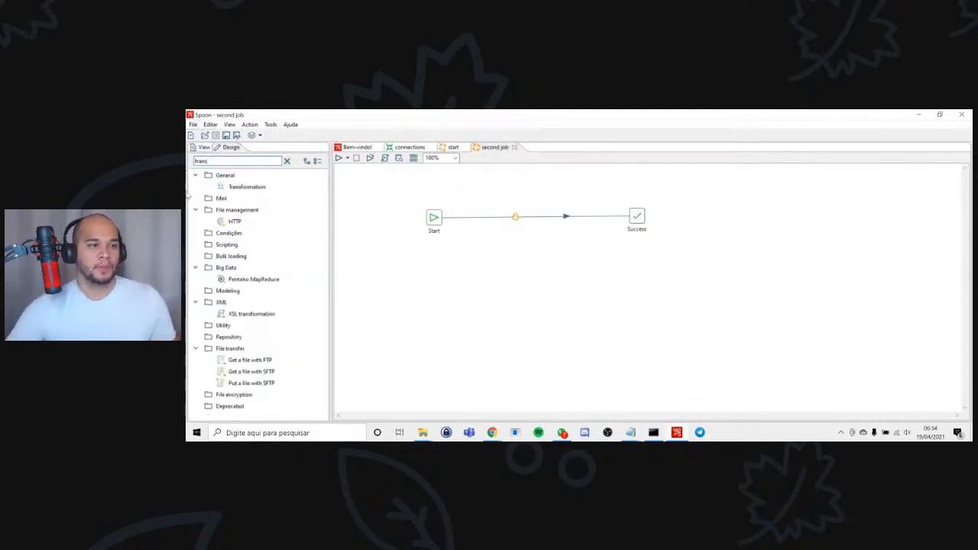
pyautogui.doubleClick(251, 188)
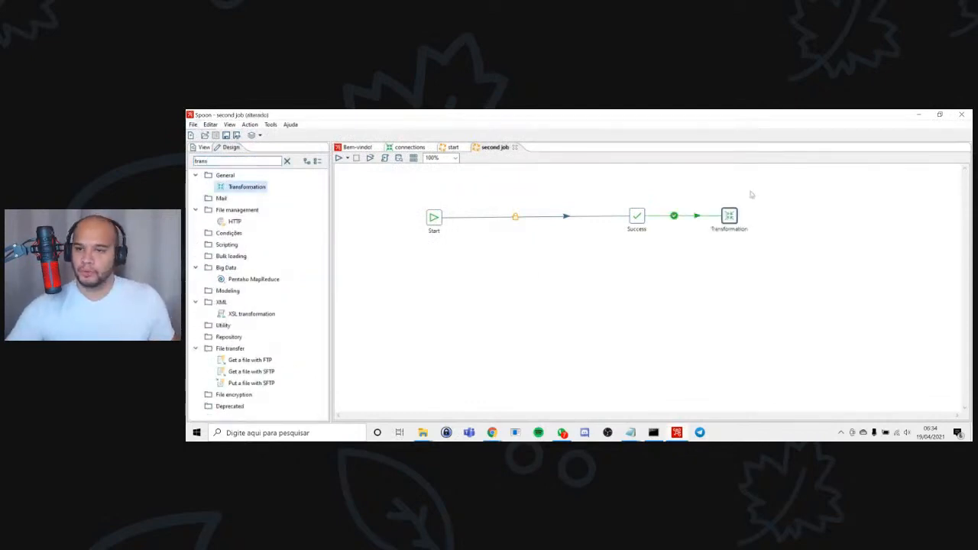
pyautogui.rightClick(712, 218)
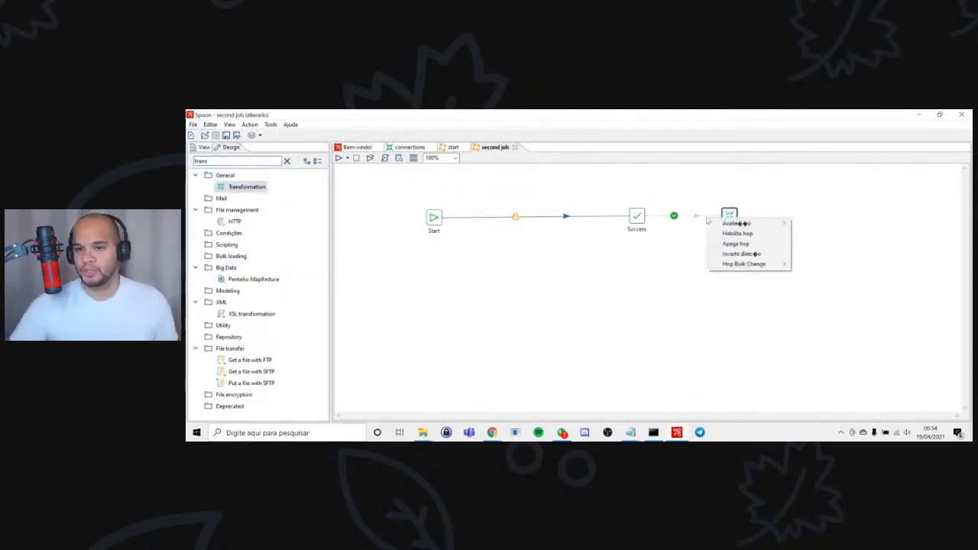
pyautogui.click(733, 242)
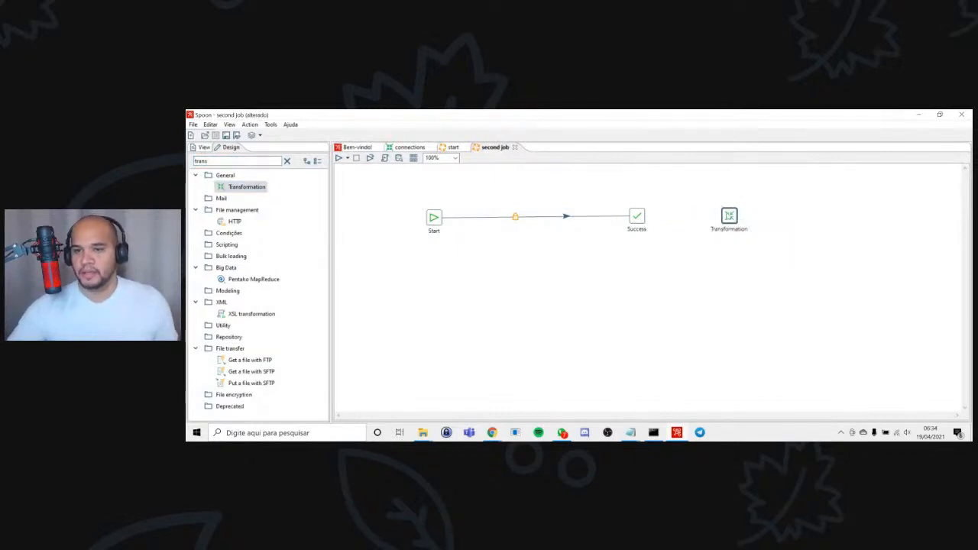
# Insert the Transformation entry into the hop between Start and Success, close to Start, and save the second job.
pyautogui.moveTo(729, 216); pyautogui.dragTo(474, 217)
pyautogui.click(637, 276)
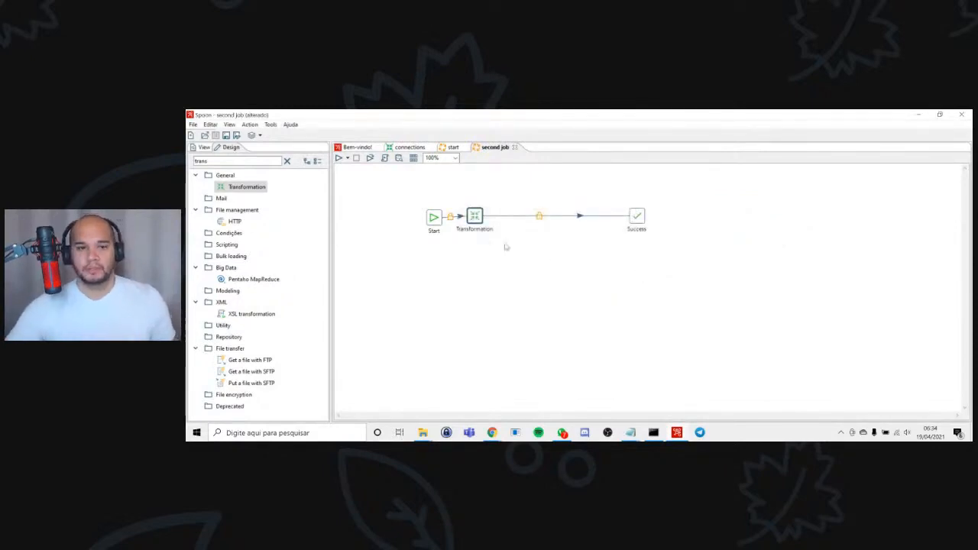
pyautogui.moveTo(477, 217); pyautogui.dragTo(484, 218)
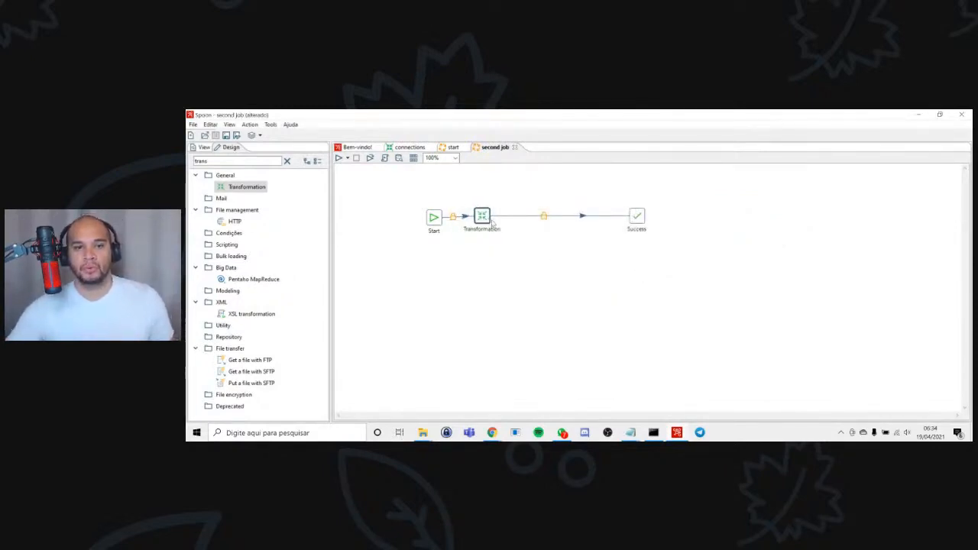
pyautogui.hotkey('ctrl', 's')
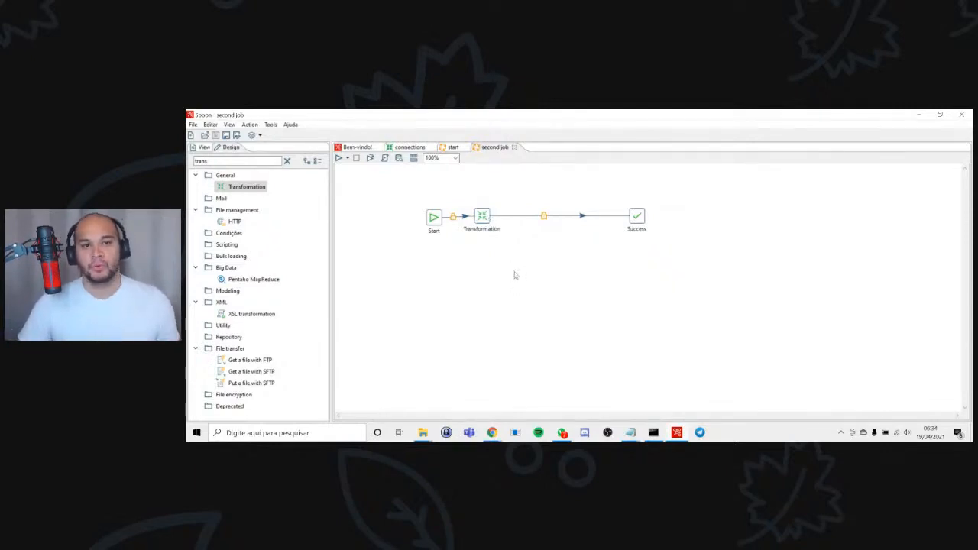
# Create a new transformation and add a Get rows from result step to it.
pyautogui.hotkey('ctrl', 'n')
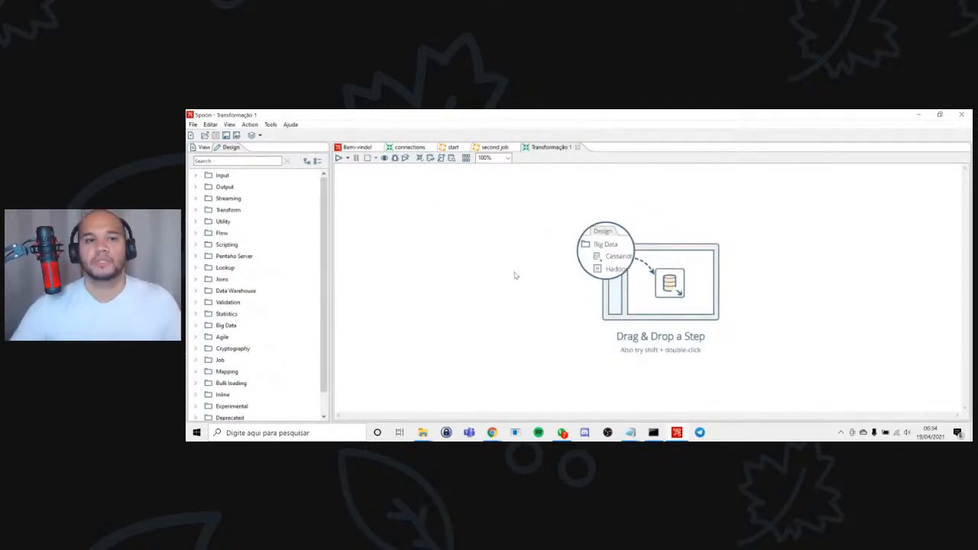
pyautogui.click(208, 162)
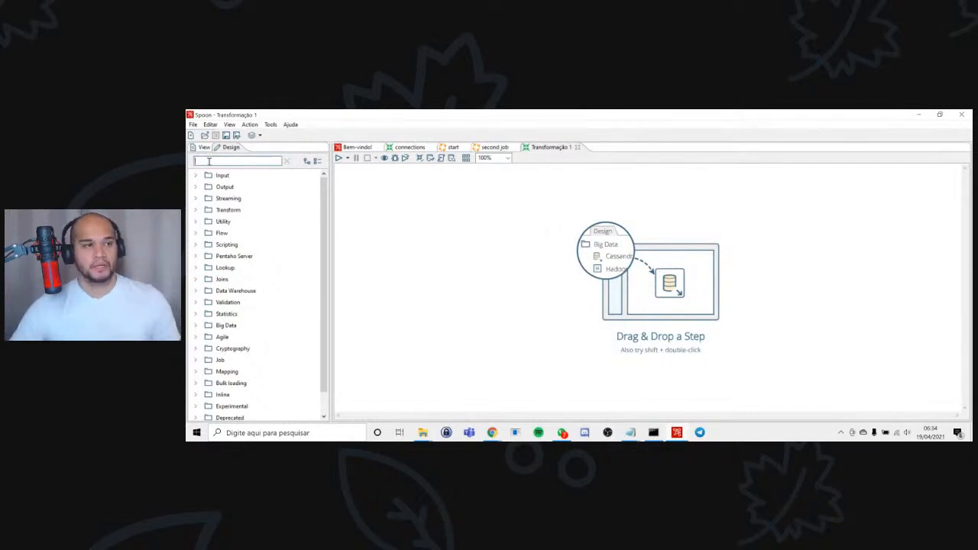
pyautogui.write('ge')
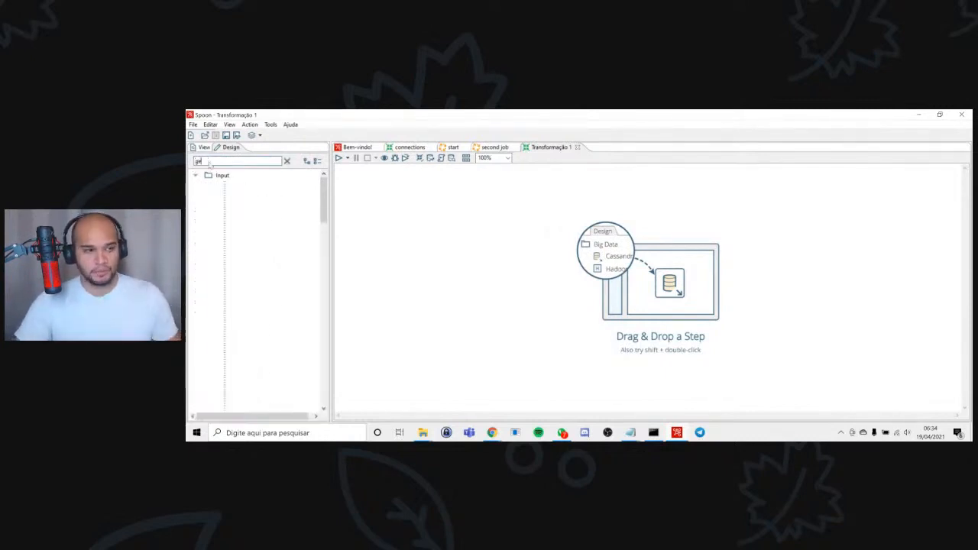
pyautogui.write('t row')
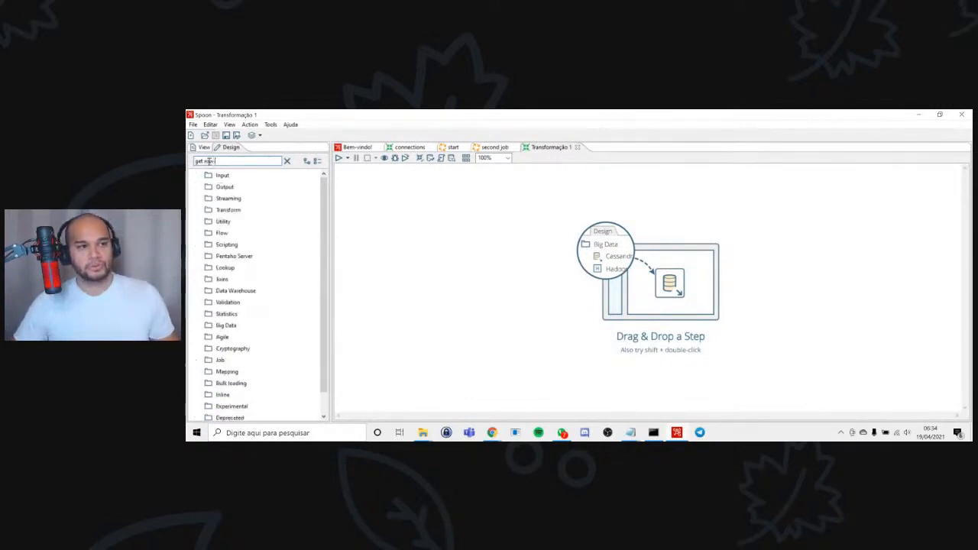
pyautogui.scroll(-1, 244, 284)
pyautogui.scroll(1, 244, 283)
pyautogui.write('s')
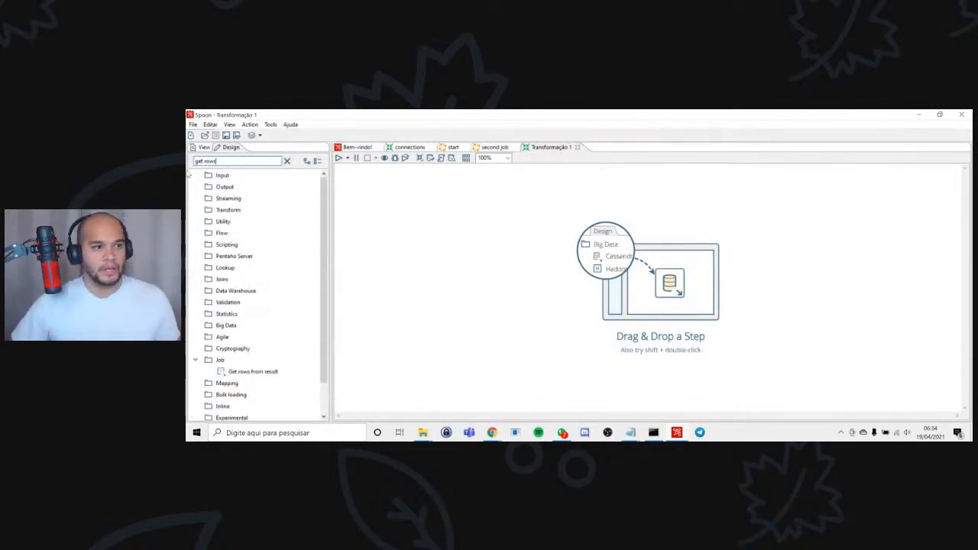
pyautogui.doubleClick(253, 371)
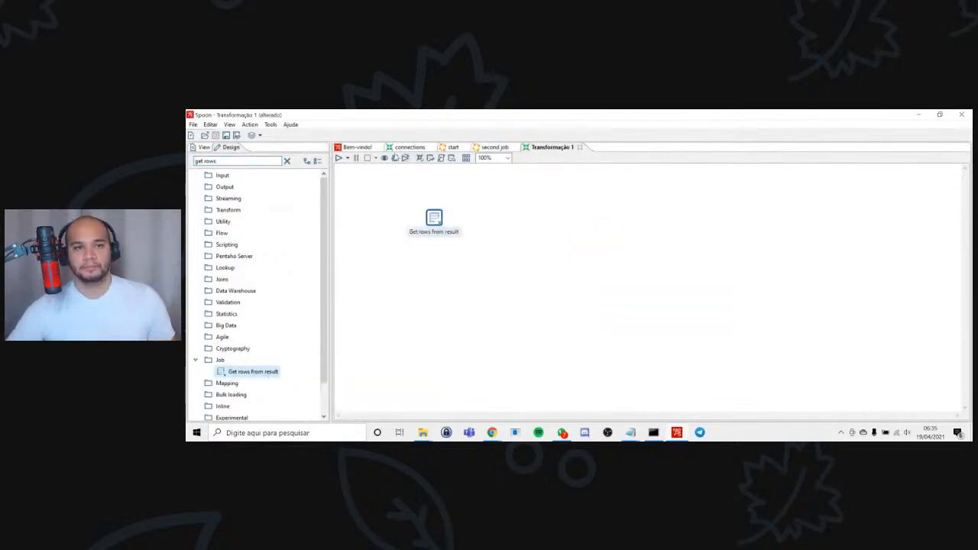
# Check the connections transformation, return to the new transformation, and shift its Get rows from result step slightly.
pyautogui.click(404, 148)
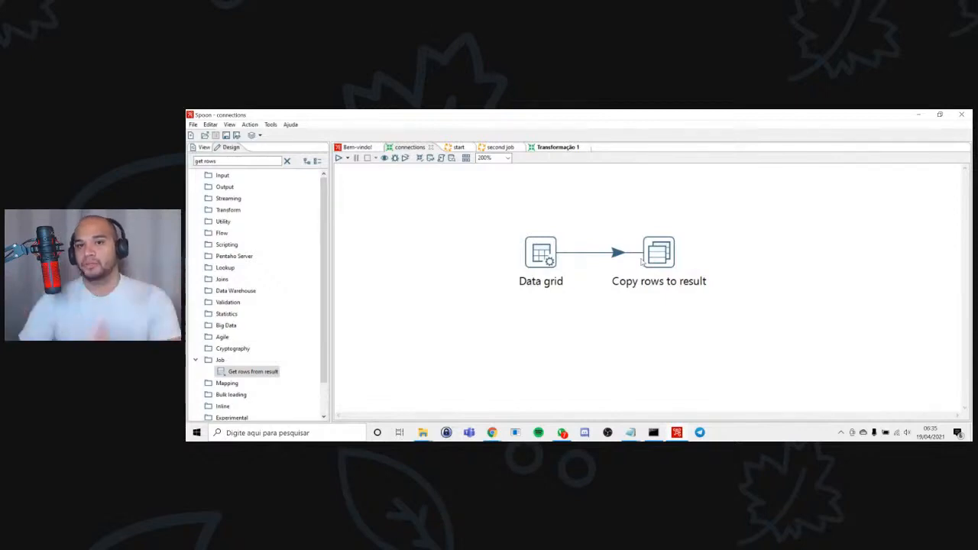
pyautogui.click(544, 149)
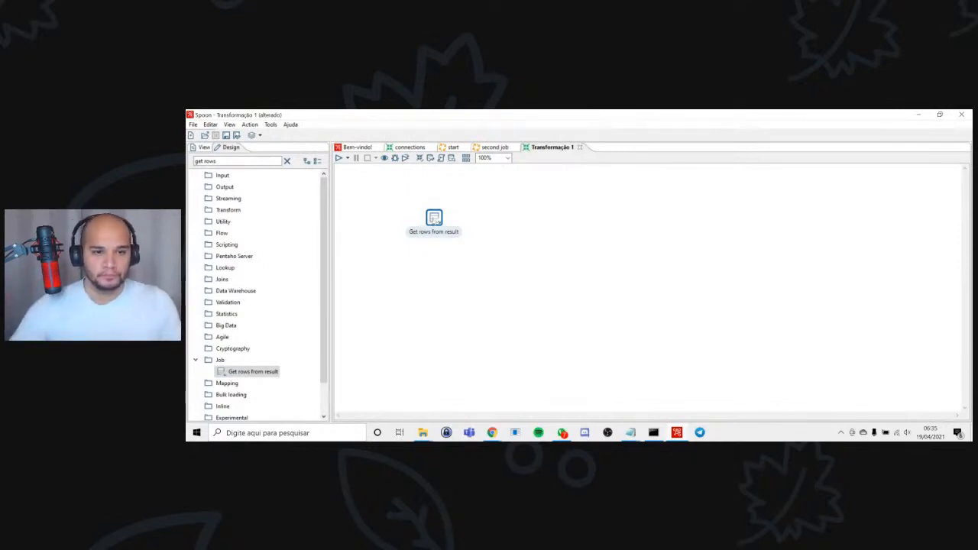
pyautogui.moveTo(434, 221); pyautogui.dragTo(459, 227)
pyautogui.moveTo(462, 227)
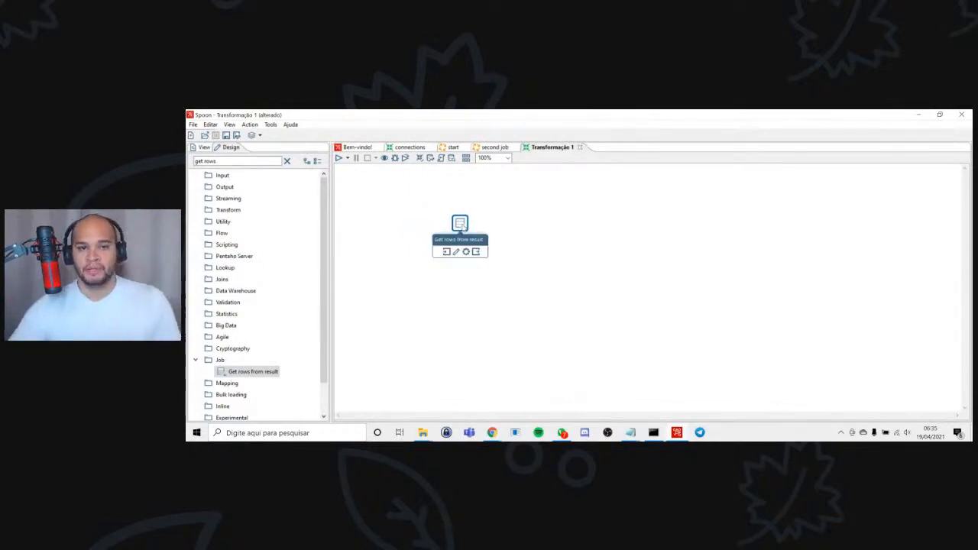
# Enter the field names server, database, port, user and password in the Get rows from result step.
pyautogui.doubleClick(461, 224)
pyautogui.moveTo(646, 276); pyautogui.dragTo(637, 205)
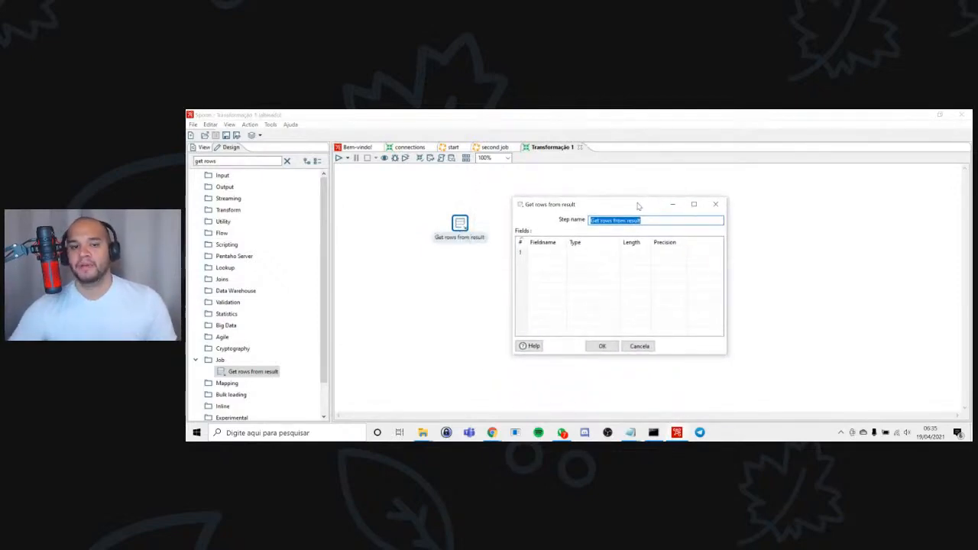
pyautogui.click(550, 255)
pyautogui.click(560, 251)
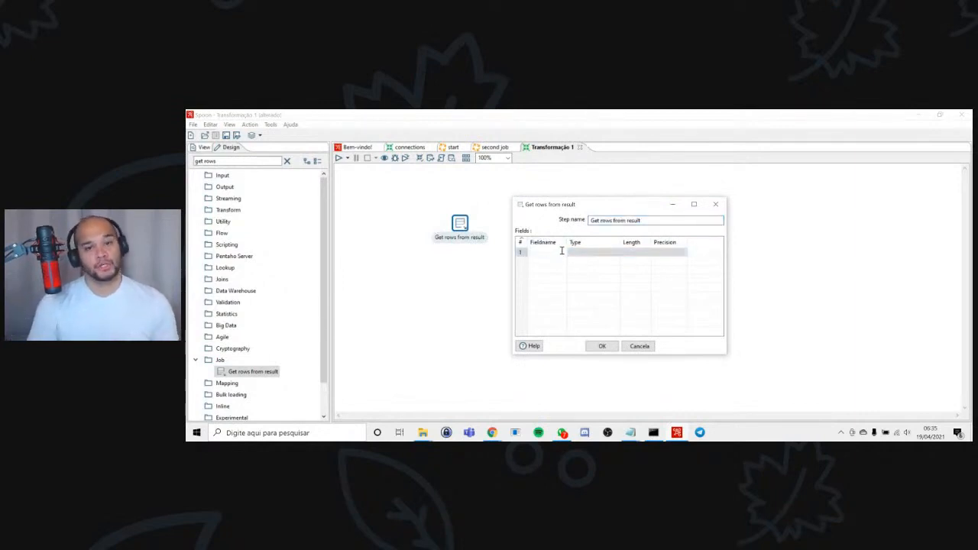
pyautogui.write('server')
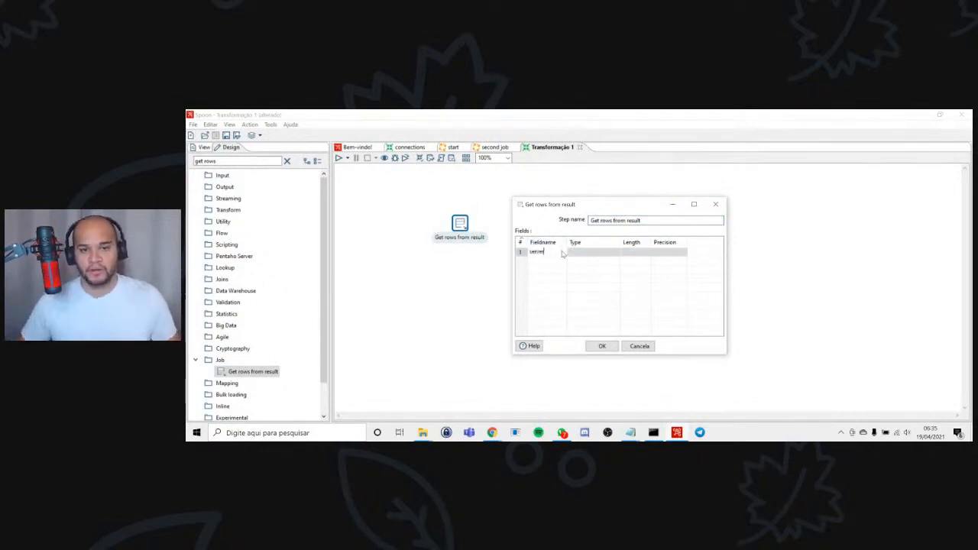
pyautogui.press('Return')
pyautogui.write('database')
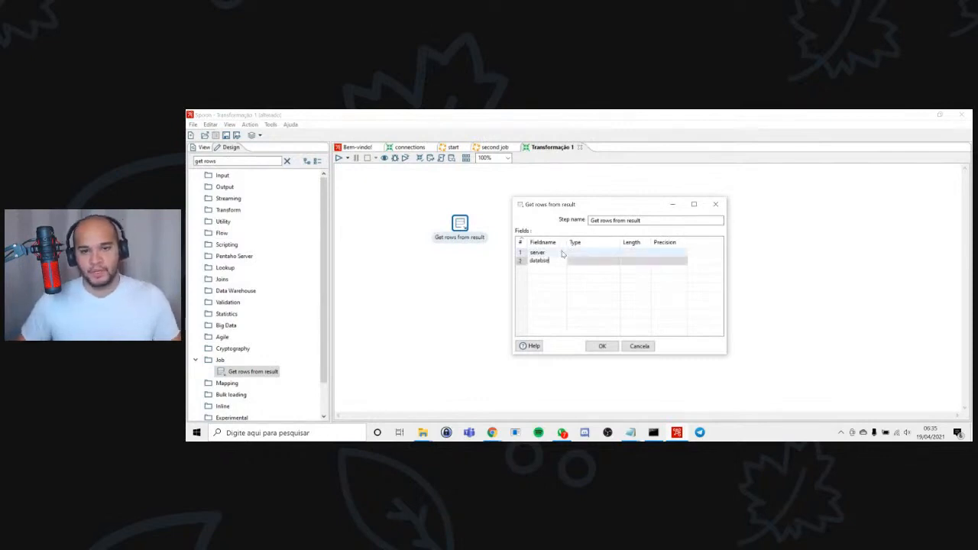
pyautogui.press('Return')
pyautogui.write('port')
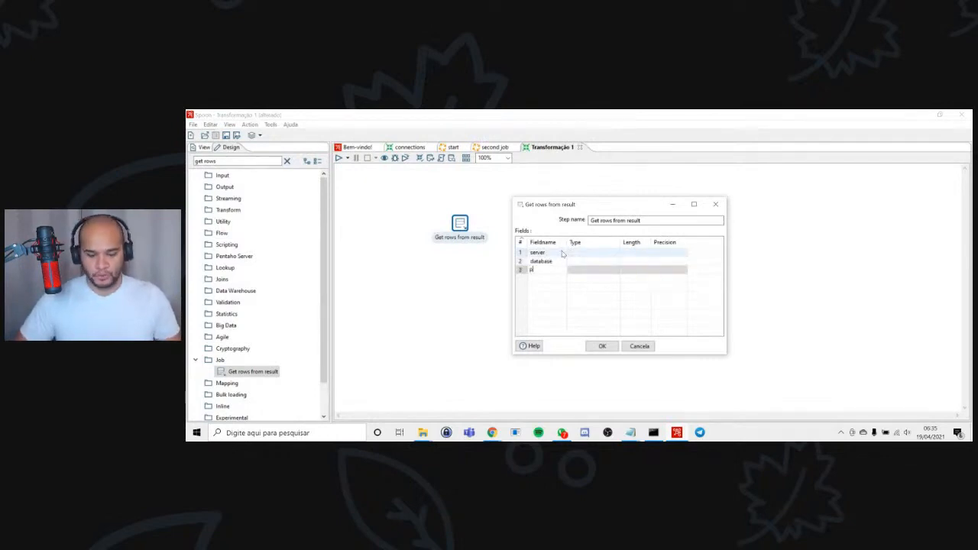
pyautogui.press('Return')
pyautogui.write('user')
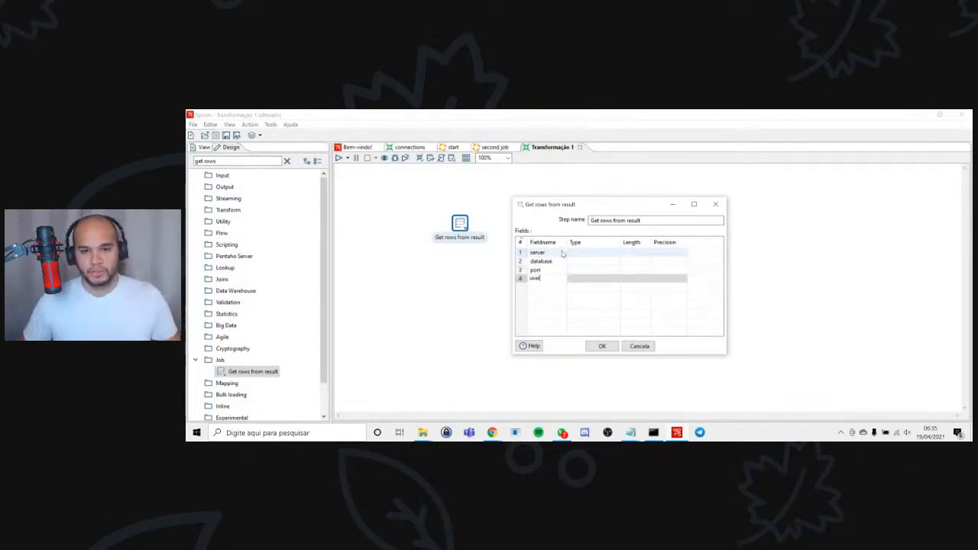
pyautogui.press('Return')
pyautogui.write('password')
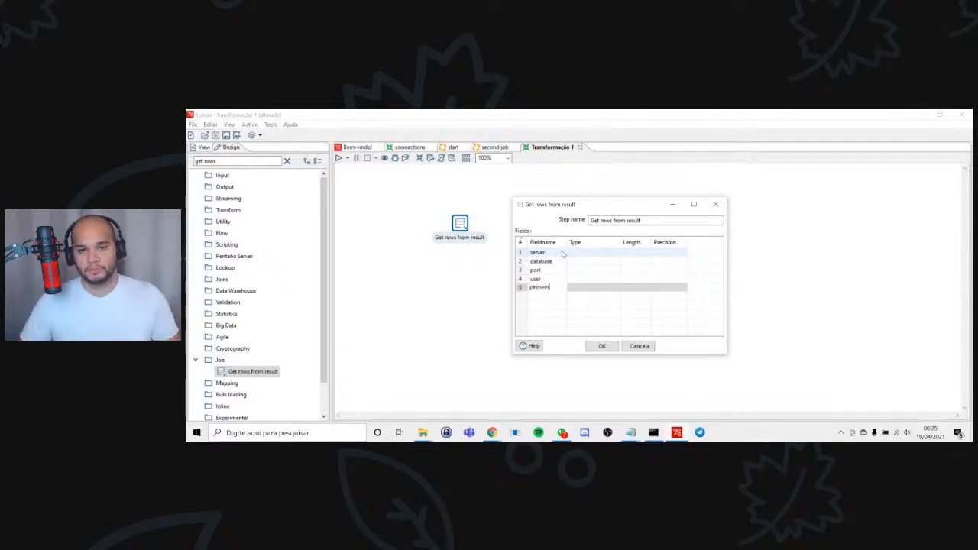
# Set all five Get rows from result fields to type String and apply the step settings.
pyautogui.click(615, 254)
pyautogui.click(615, 253)
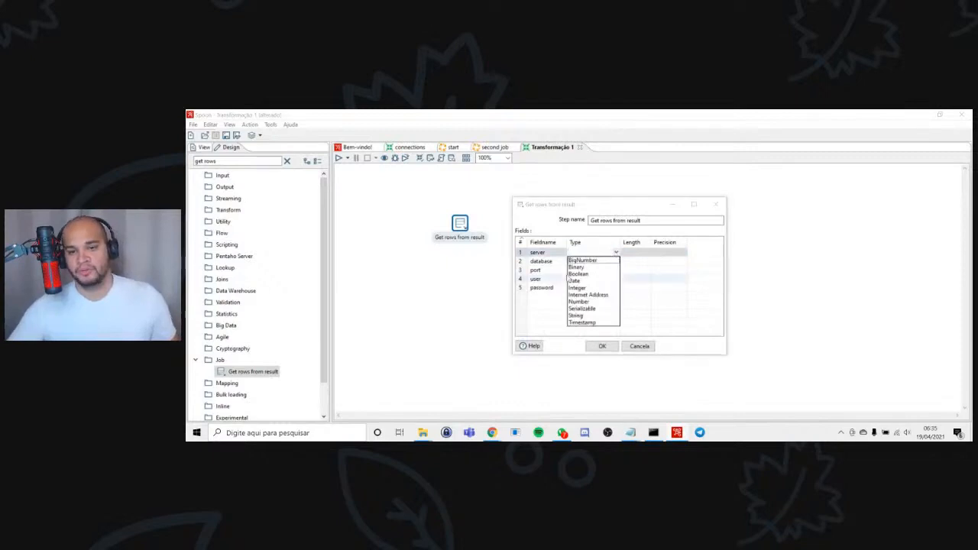
pyautogui.click(577, 315)
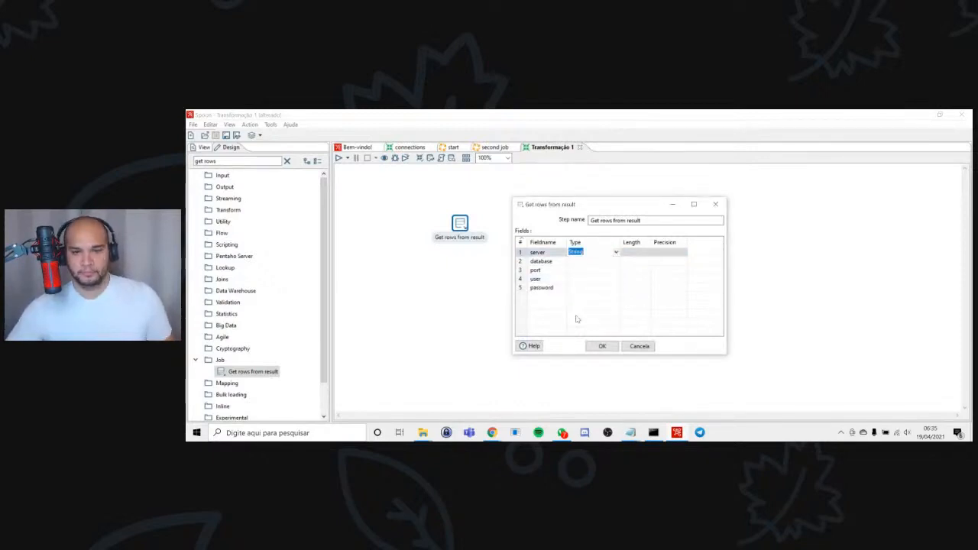
pyautogui.click(577, 262)
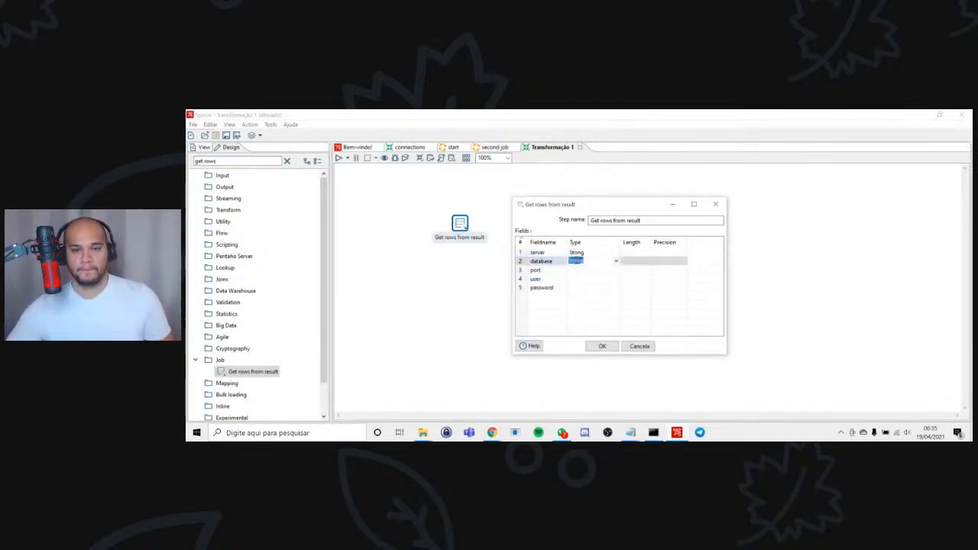
pyautogui.click(579, 270)
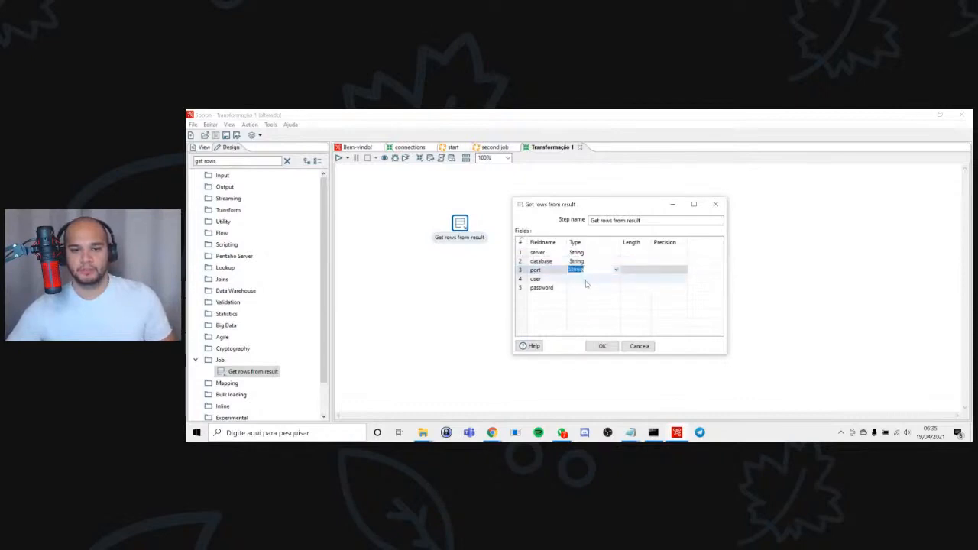
pyautogui.click(581, 279)
pyautogui.click(588, 287)
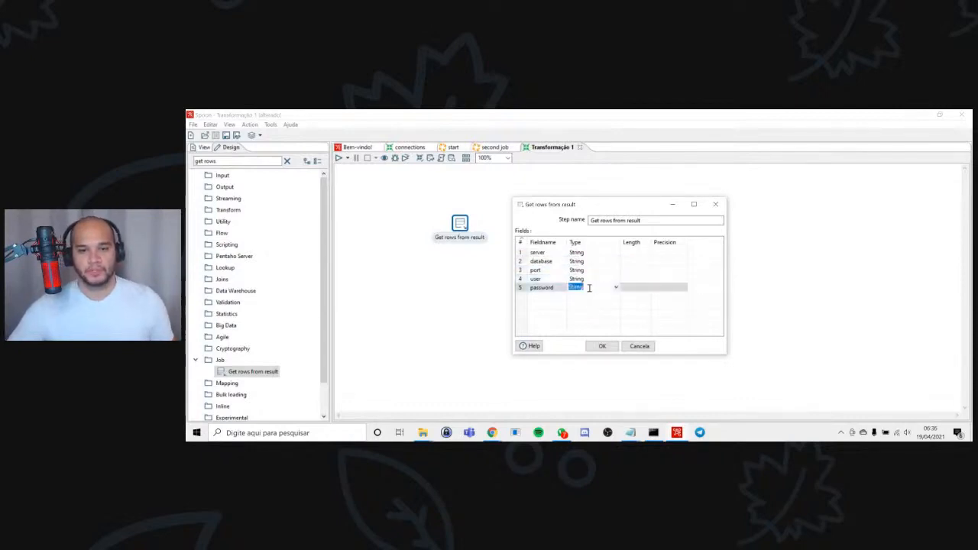
pyautogui.click(602, 346)
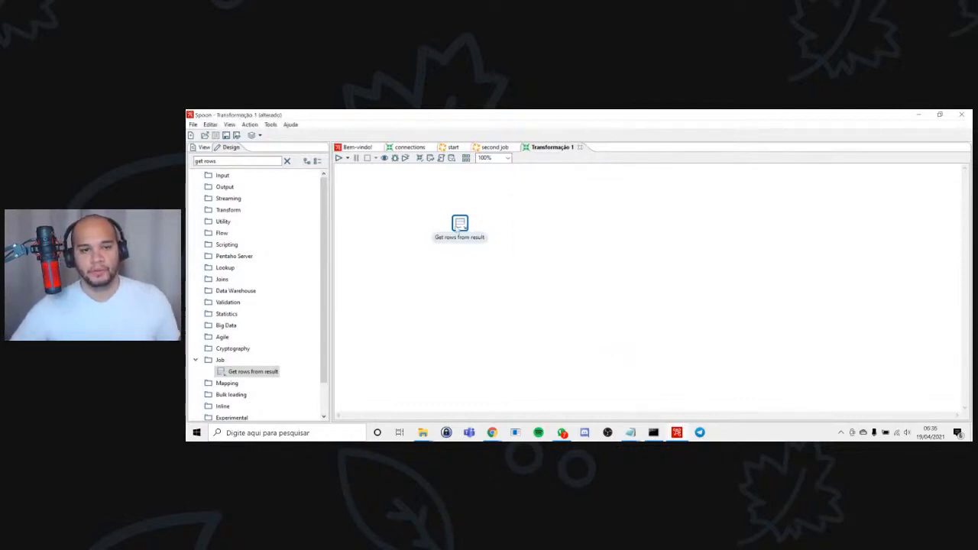
# Move the Get rows from result step slightly further along the canvas, then open and cancel saving the transformation.
pyautogui.moveTo(460, 230); pyautogui.dragTo(475, 229)
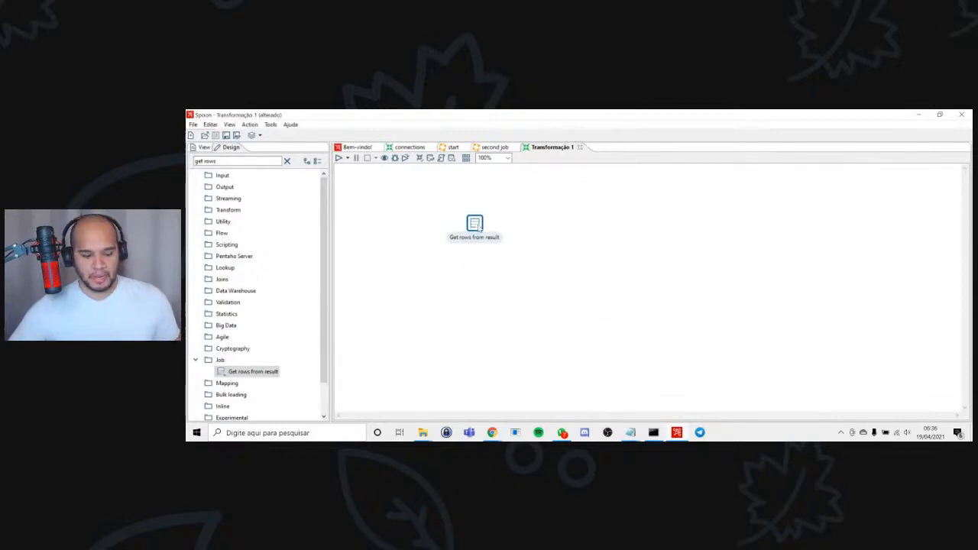
pyautogui.hotkey('ctrl', 's')
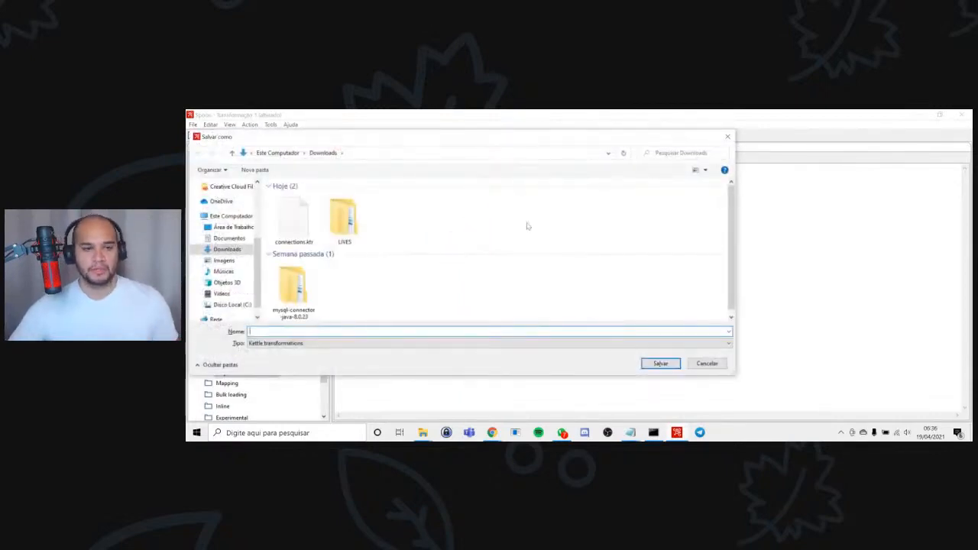
pyautogui.press('Escape')
# Find the Set variables step and add it to the new transformation, linked after Get rows from result.
pyautogui.click(262, 161)
pyautogui.moveTo(262, 160); pyautogui.dragTo(188, 152)
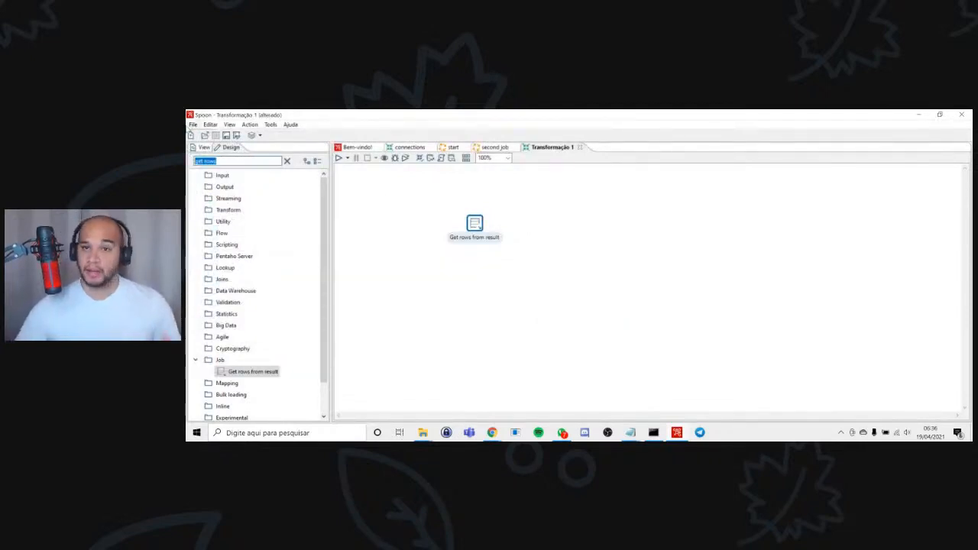
pyautogui.write('sel')
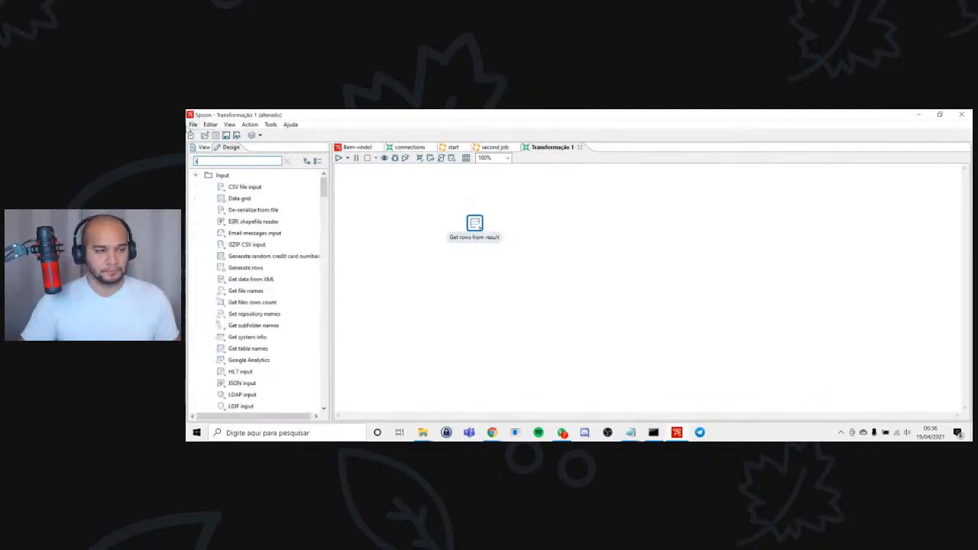
pyautogui.write(' v')
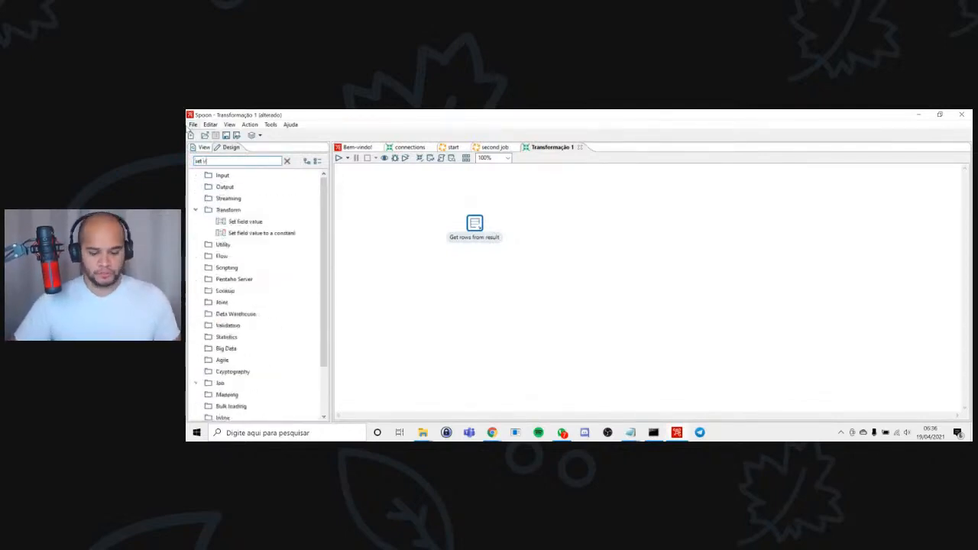
pyautogui.write('aria')
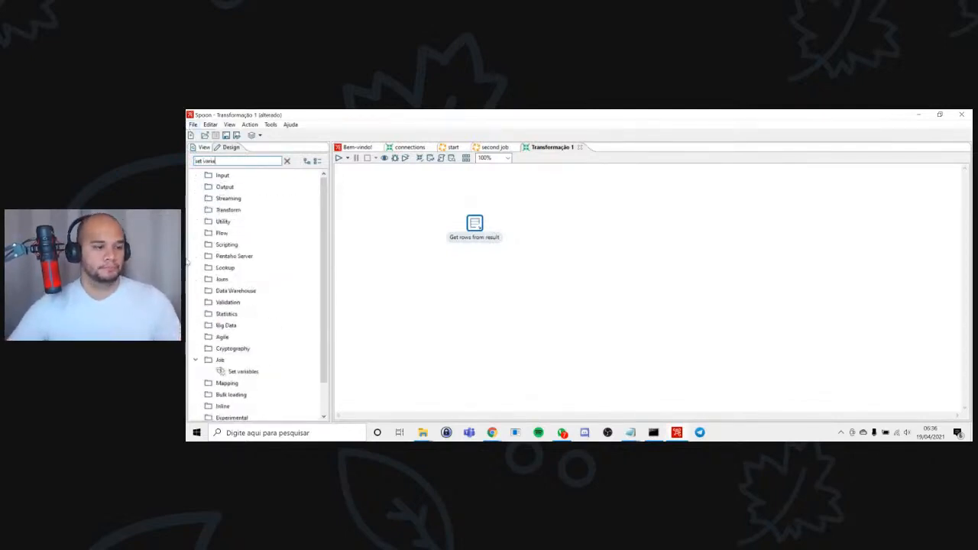
pyautogui.moveTo(241, 371); pyautogui.dragTo(566, 222)
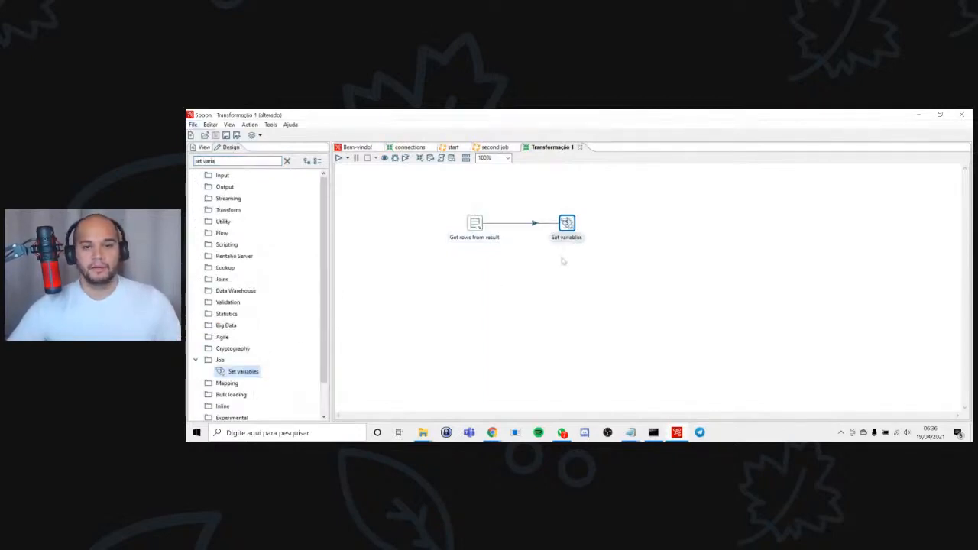
pyautogui.moveTo(567, 222)
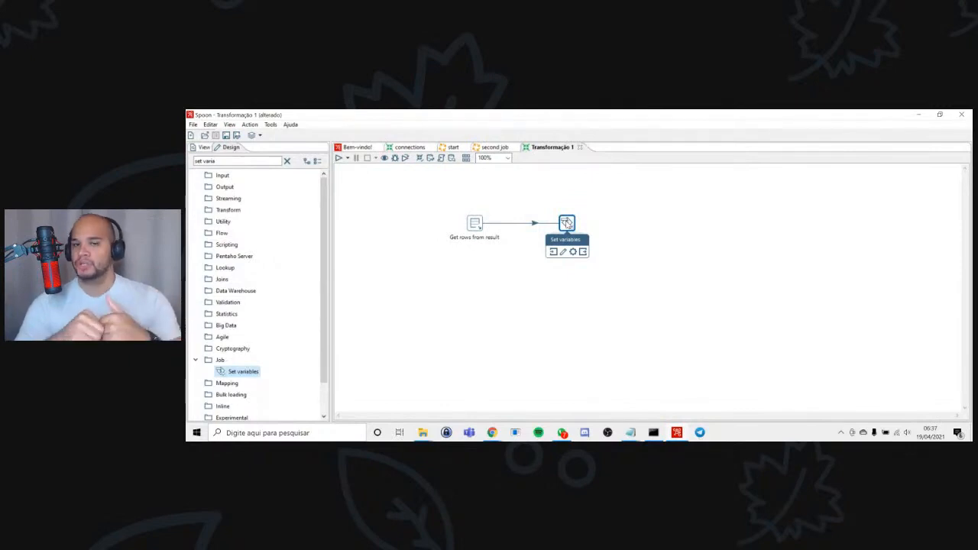
# Save the transformation in the Downloads folder under the name "set variables".
pyautogui.click(627, 229)
pyautogui.hotkey('ctrl', 's')
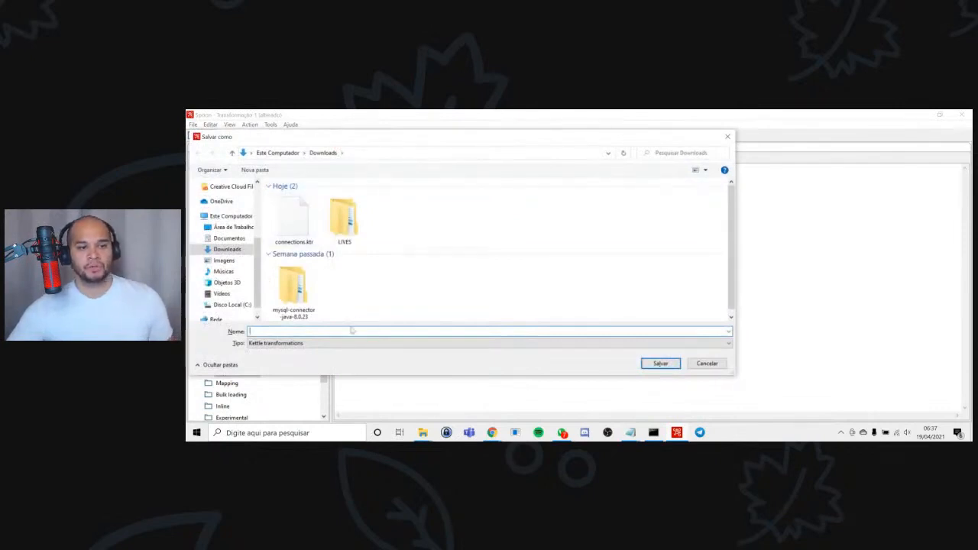
pyautogui.write('set v')
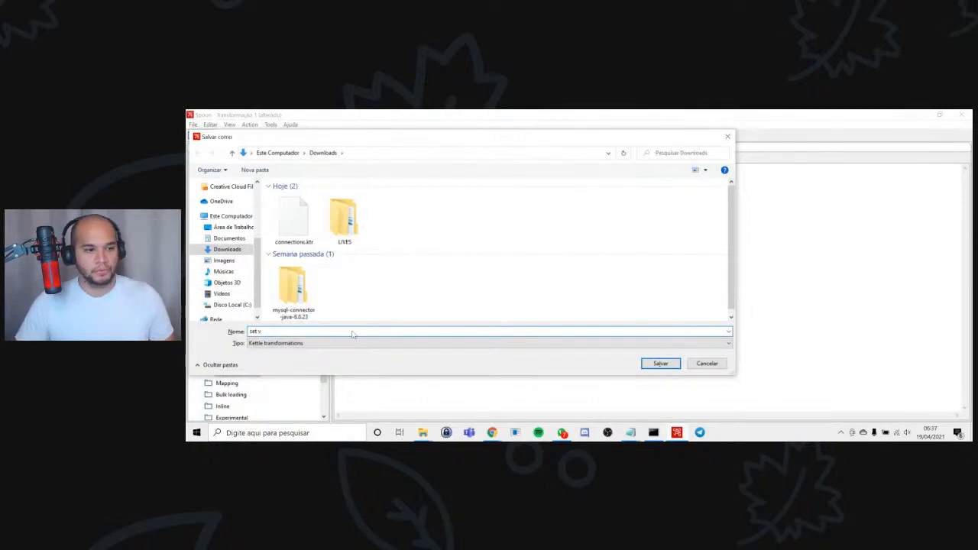
pyautogui.write('ariables')
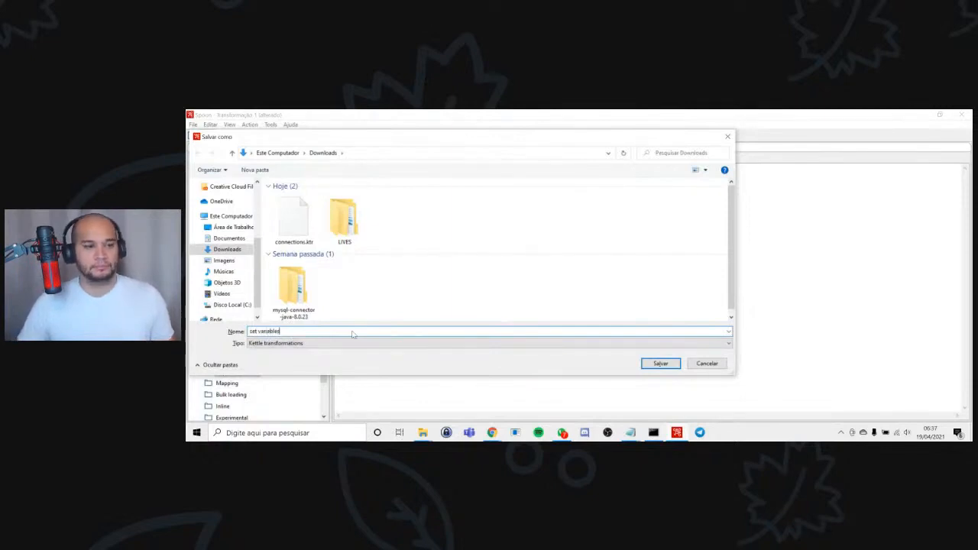
pyautogui.press('Return')
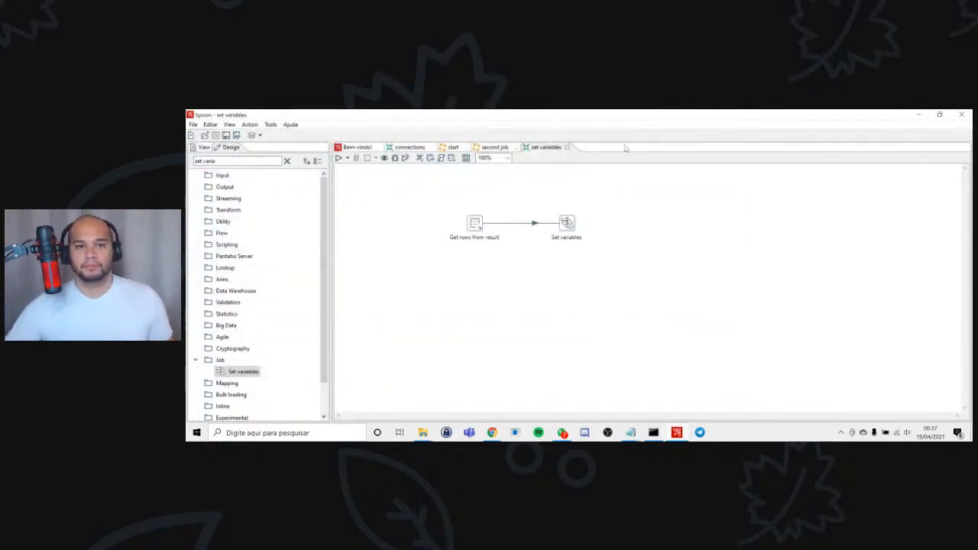
# Open the Transformation entry in the second job and browse for its file in the user's Downloads folder.
pyautogui.click(488, 146)
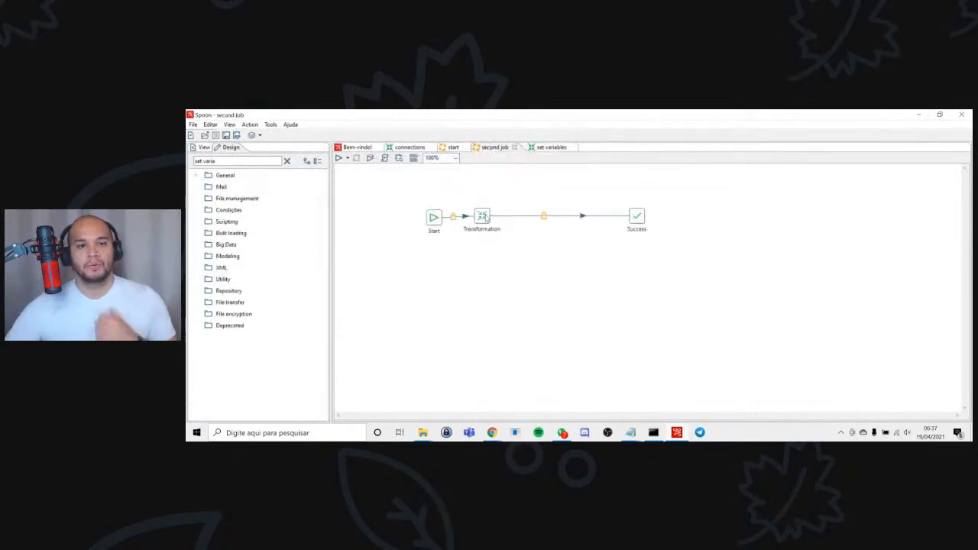
pyautogui.doubleClick(482, 217)
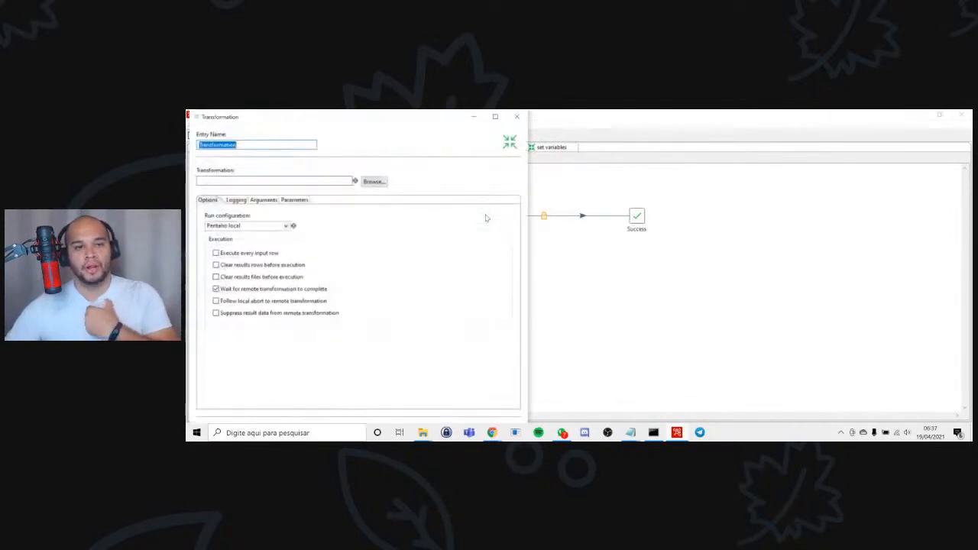
pyautogui.click(375, 182)
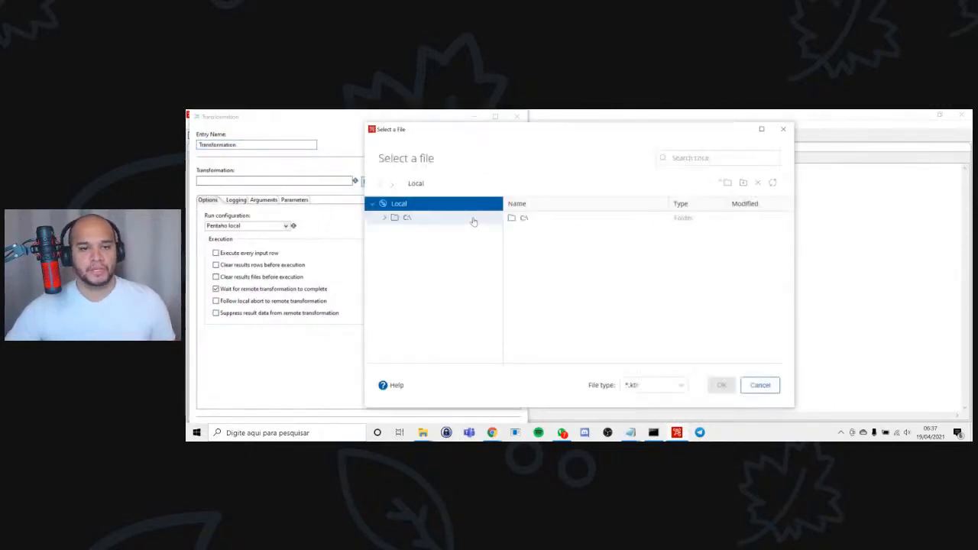
pyautogui.click(421, 221)
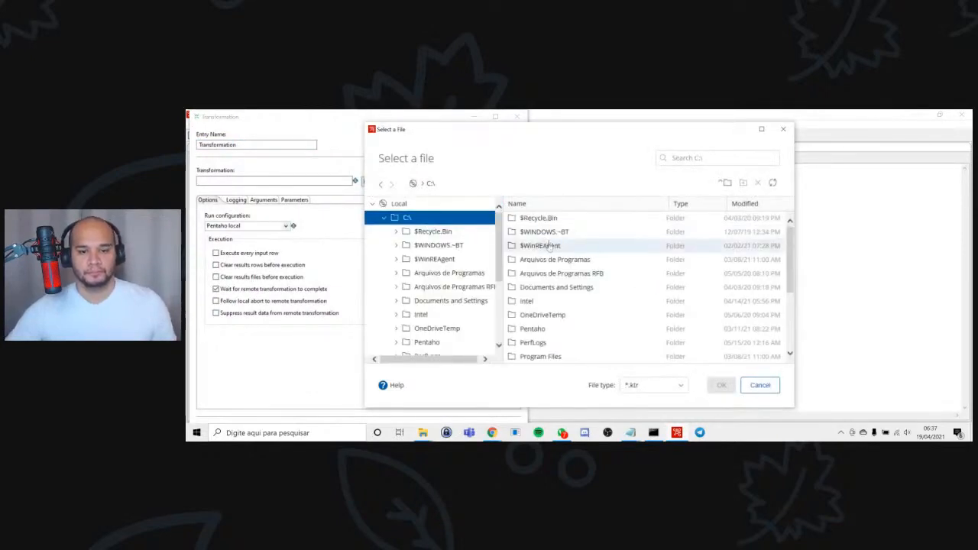
pyautogui.scroll(-3, 544, 290)
pyautogui.doubleClick(544, 313)
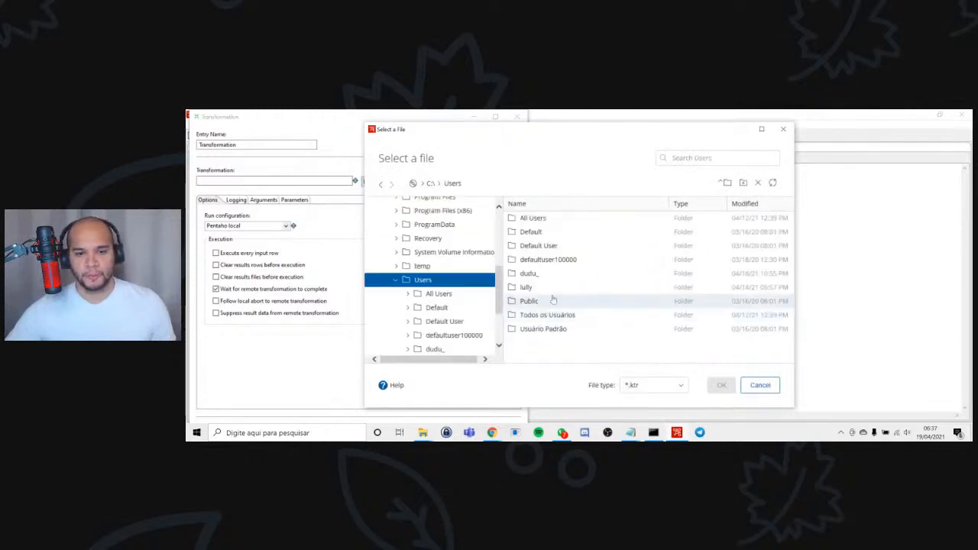
pyautogui.doubleClick(534, 273)
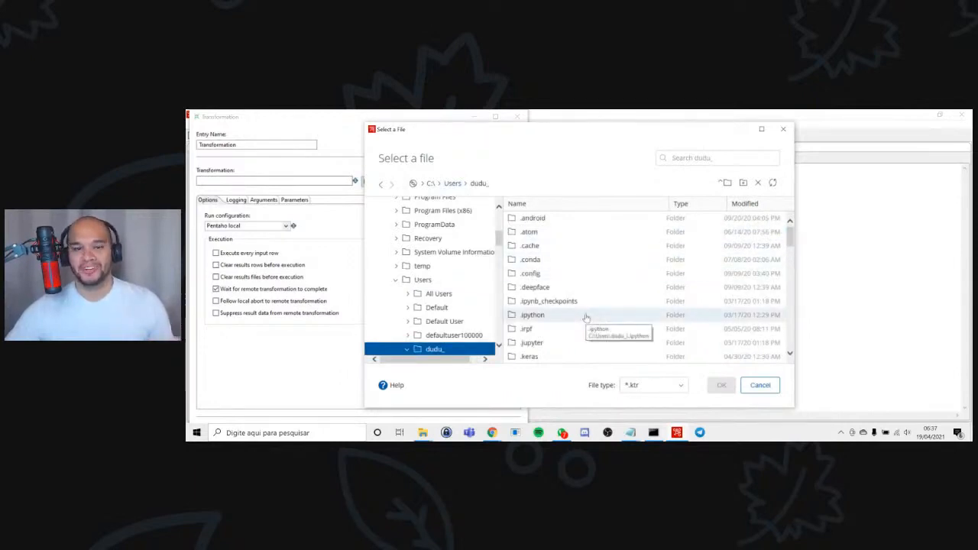
pyautogui.scroll(-10, 586, 317)
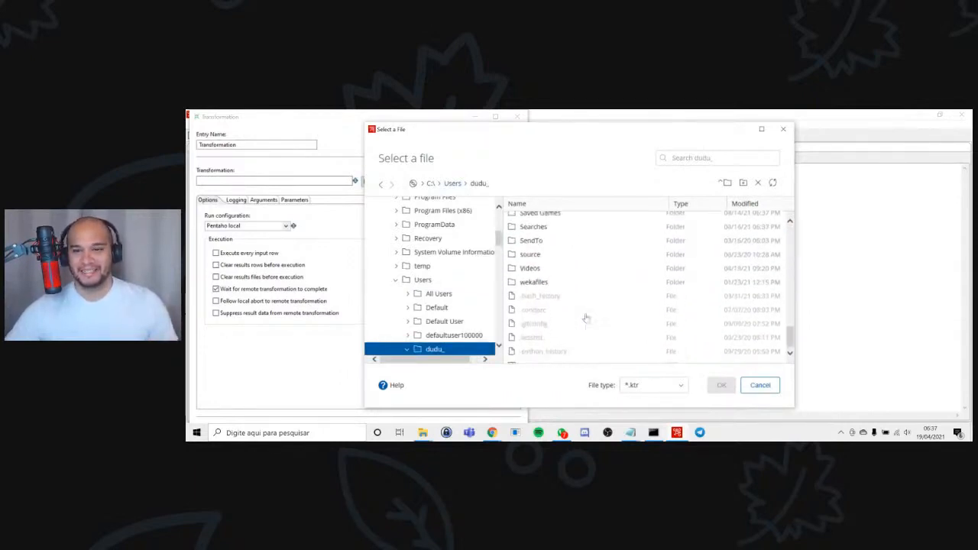
pyautogui.click(719, 158)
pyautogui.write('downloa')
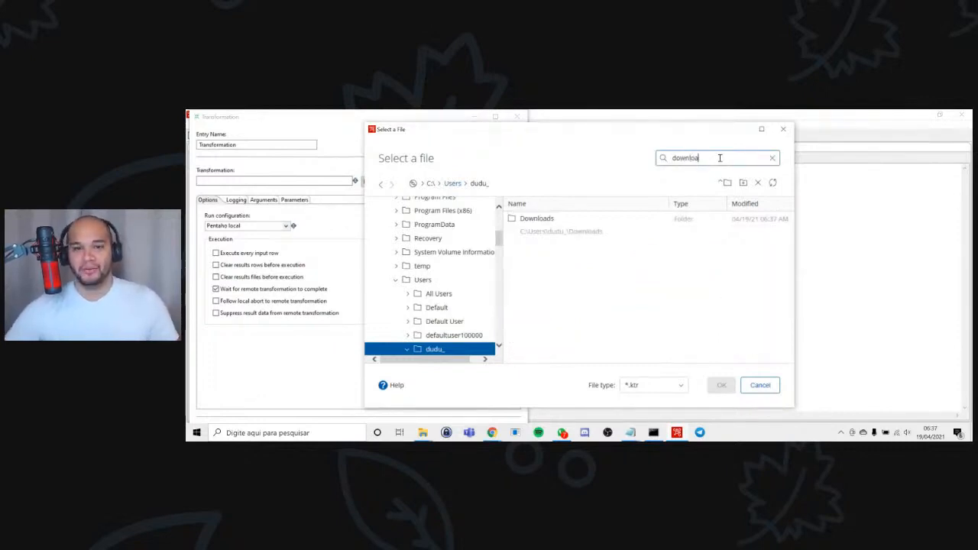
pyautogui.doubleClick(582, 223)
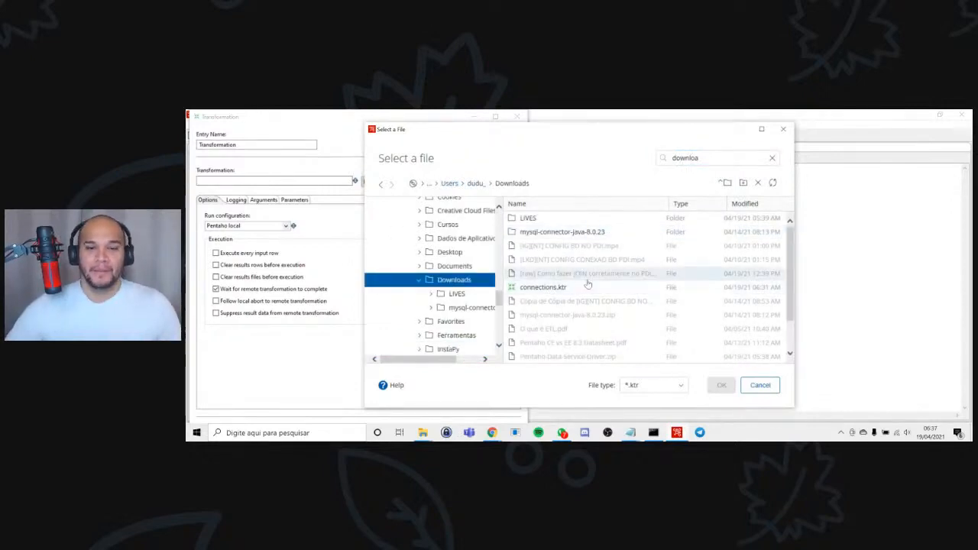
# Assign set variables.ktr to the Transformation entry, apply the settings and save the second job.
pyautogui.scroll(-1, 589, 284)
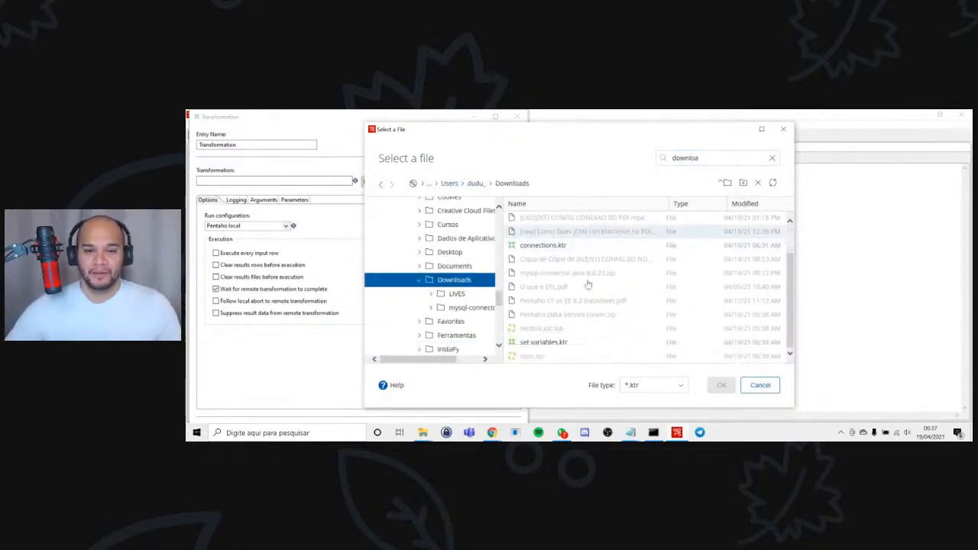
pyautogui.doubleClick(597, 343)
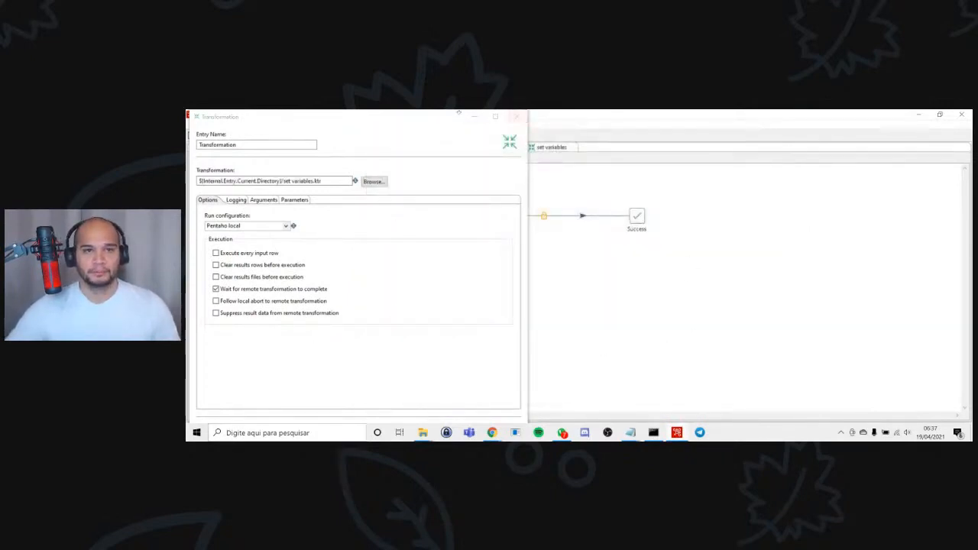
pyautogui.moveTo(460, 113); pyautogui.dragTo(537, 144)
pyautogui.click(568, 396)
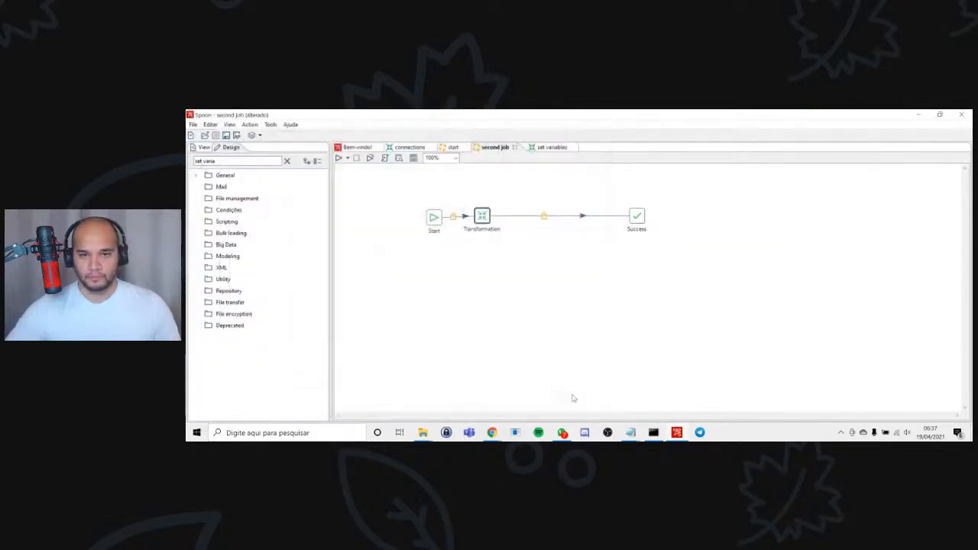
pyautogui.hotkey('ctrl', 's')
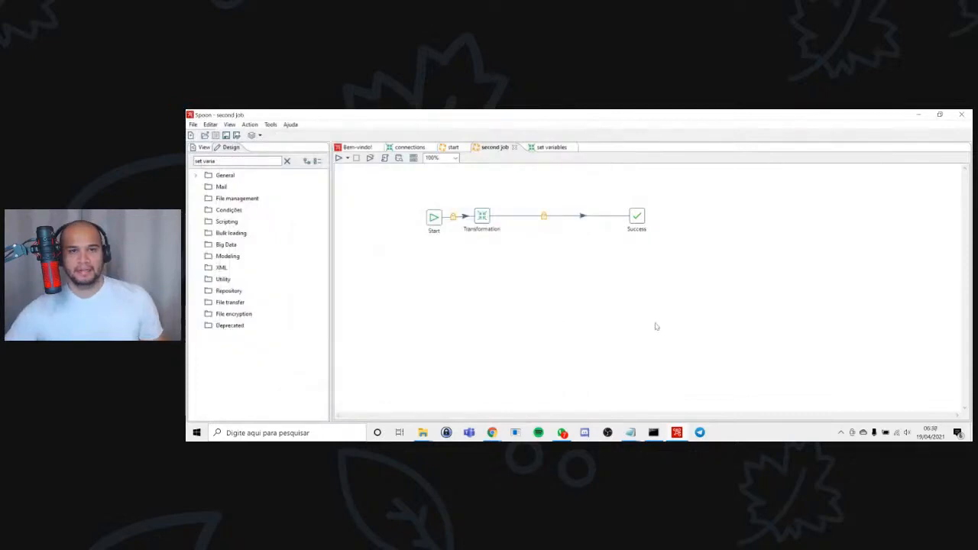
# Insert a Write to log entry into the hop between Transformation and Success, adjust the entry spacing and save the job.
pyautogui.moveTo(485, 216); pyautogui.dragTo(505, 220)
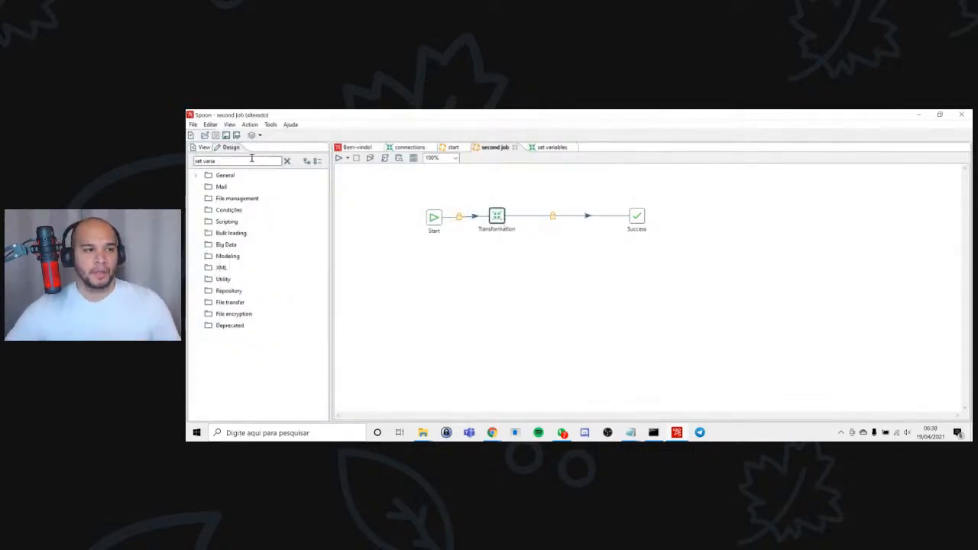
pyautogui.moveTo(240, 160); pyautogui.dragTo(187, 174)
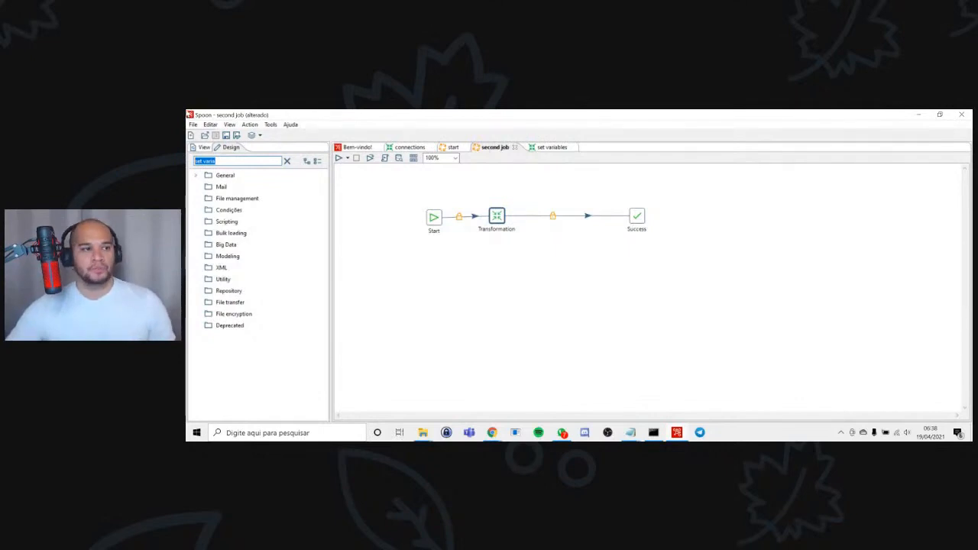
pyautogui.click(222, 163)
pyautogui.moveTo(230, 162); pyautogui.dragTo(188, 151)
pyautogui.write('log')
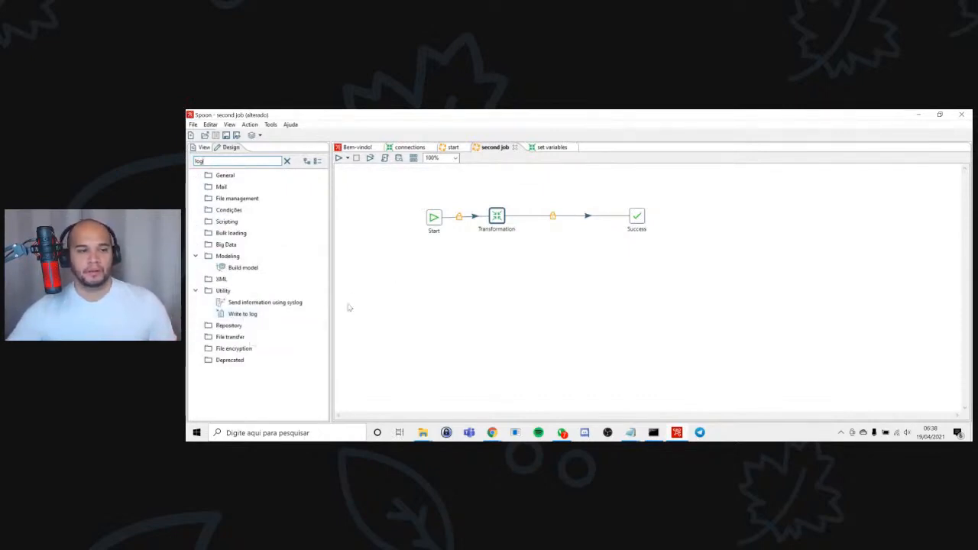
pyautogui.moveTo(667, 161); pyautogui.dragTo(557, 217)
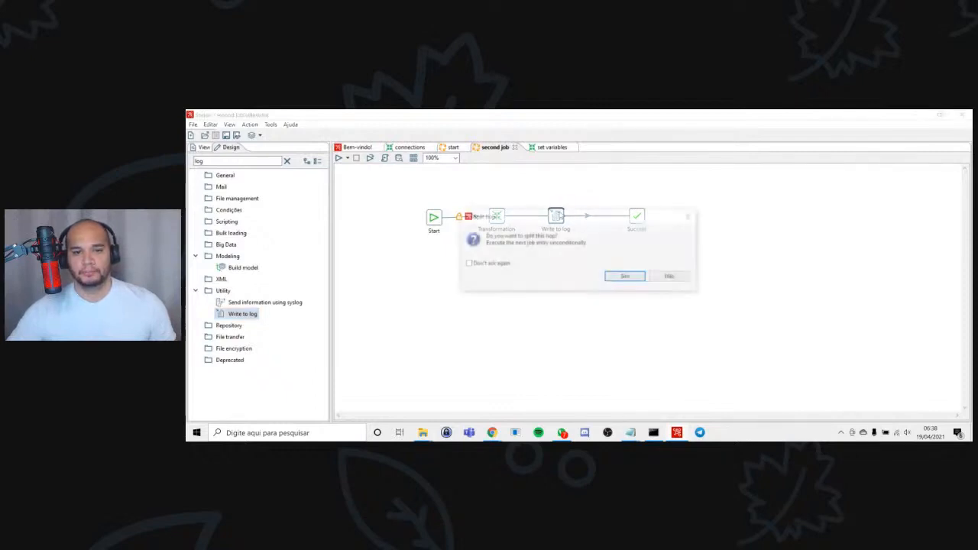
pyautogui.press('Return')
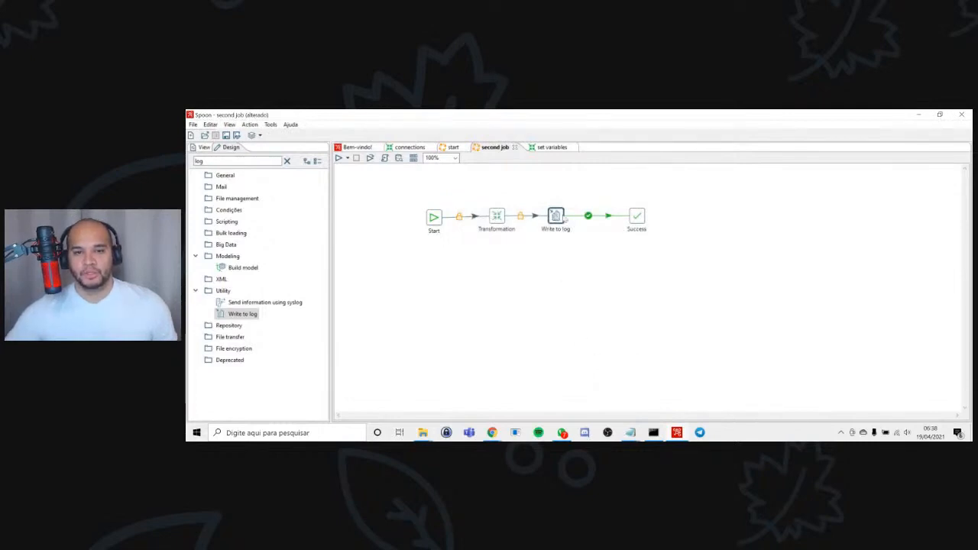
pyautogui.moveTo(555, 217); pyautogui.dragTo(570, 217)
pyautogui.hotkey('ctrl', 's')
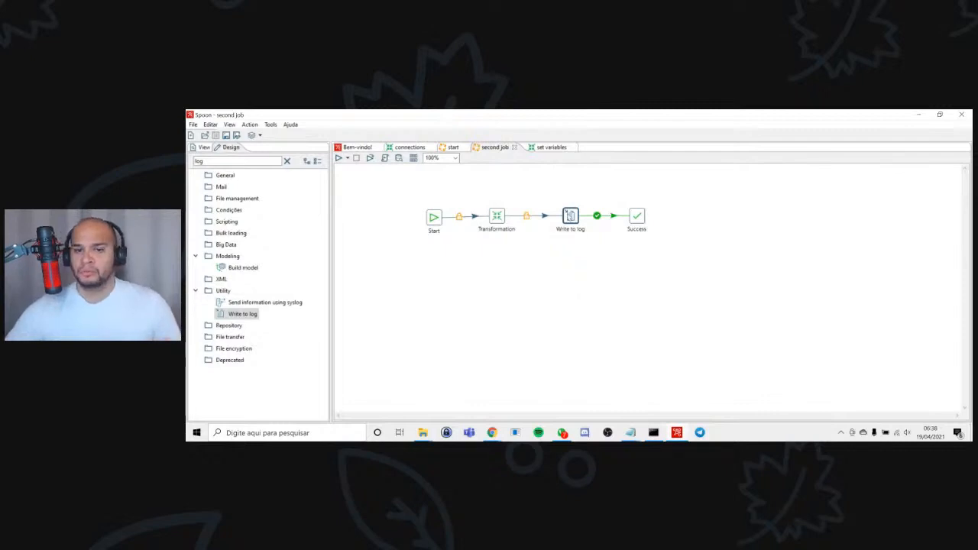
# Open the Write to log entry and start editing its log message.
pyautogui.doubleClick(570, 217)
pyautogui.click(553, 205)
pyautogui.write('uashduhasdashdsua')
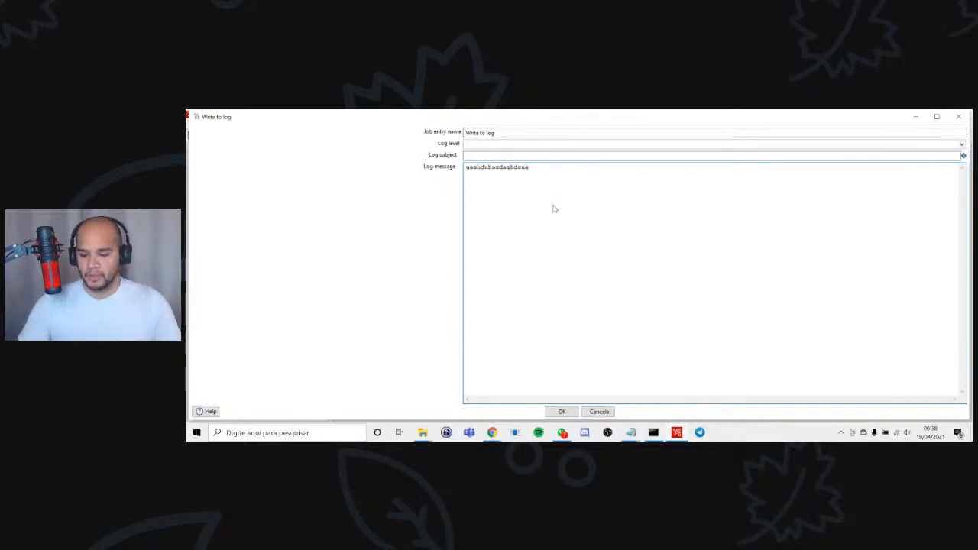
pyautogui.press('BackSpace')
pyautogui.press('BackSpace')
pyautogui.press('BackSpace')
pyautogui.press('BackSpace')
pyautogui.press('BackSpace')
pyautogui.press('BackSpace')
pyautogui.press('BackSpace')
pyautogui.press('BackSpace')
pyautogui.press('BackSpace')
pyautogui.press('BackSpace')
pyautogui.press('BackSpace')
pyautogui.press('BackSpace')
pyautogui.press('BackSpace')
pyautogui.press('BackSpace')
pyautogui.press('BackSpace')
pyautogui.press('BackSpace')
pyautogui.press('BackSpace')
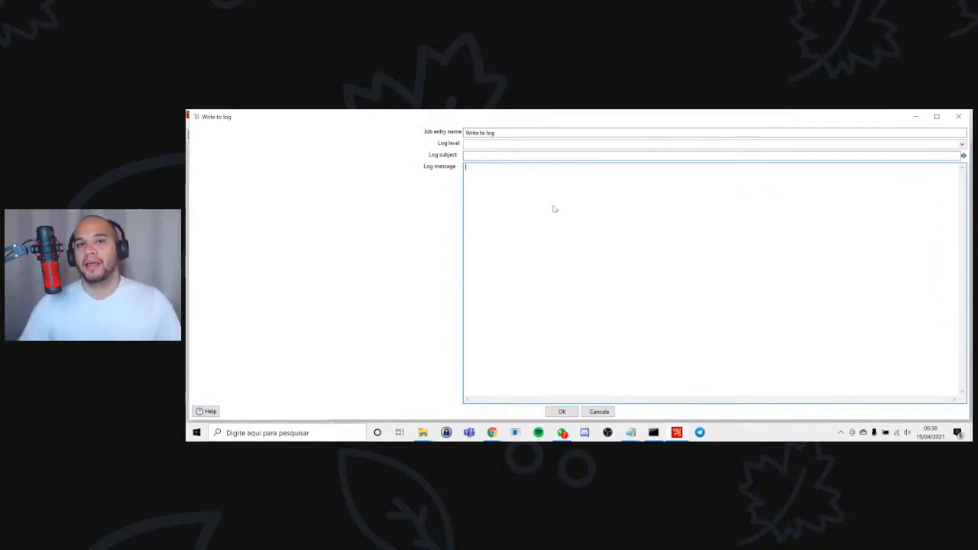
# Enter the line "Servidor: ${SERVER}" in the Write to log entry's log message.
pyautogui.write('Servid')
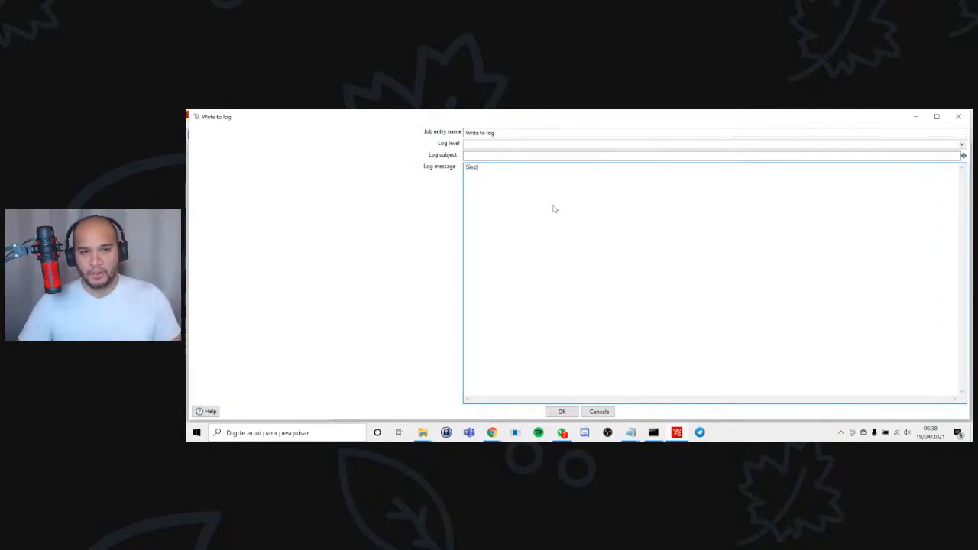
pyautogui.write('or')
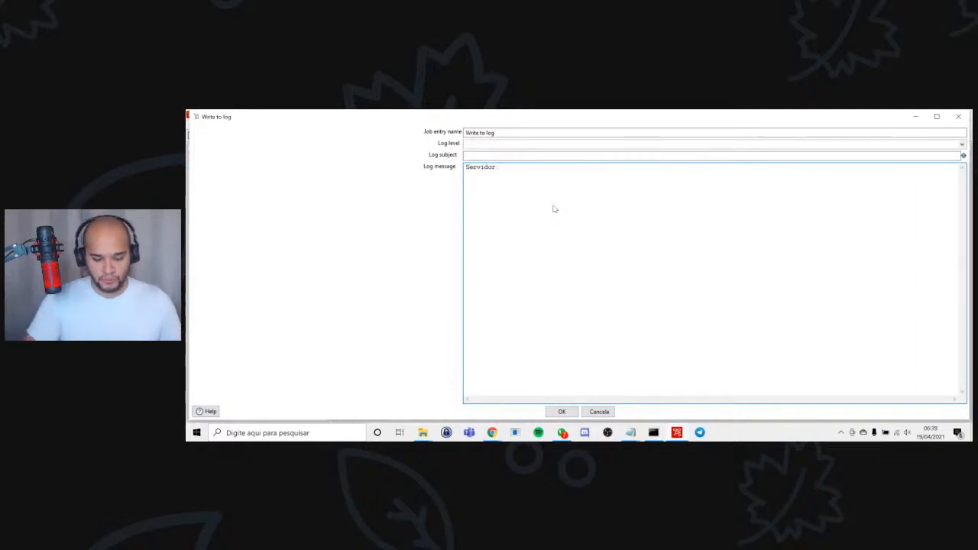
pyautogui.write(': ${SERVER}')
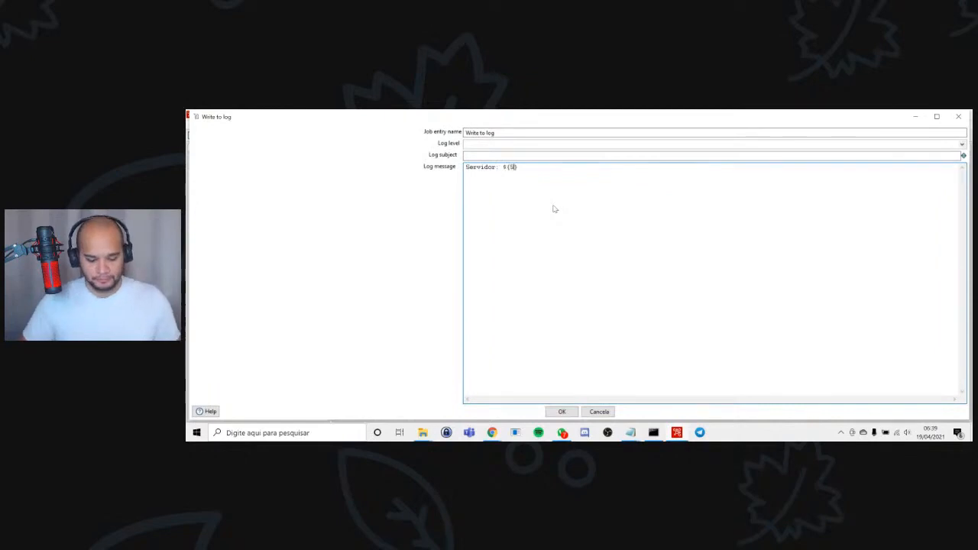
pyautogui.press('Right')
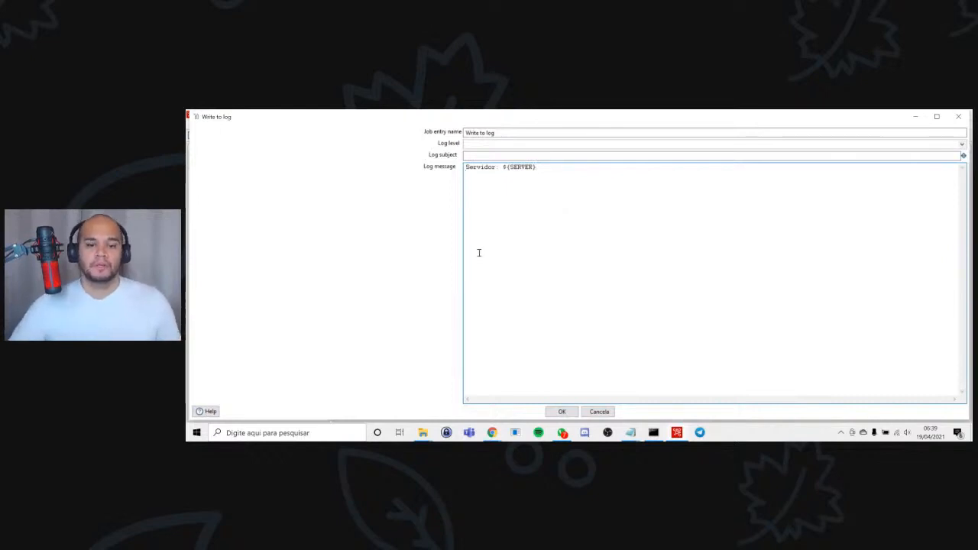
# Apply the log message, and review the Set variables and Get rows from result steps in the set variables transformation.
pyautogui.click(558, 412)
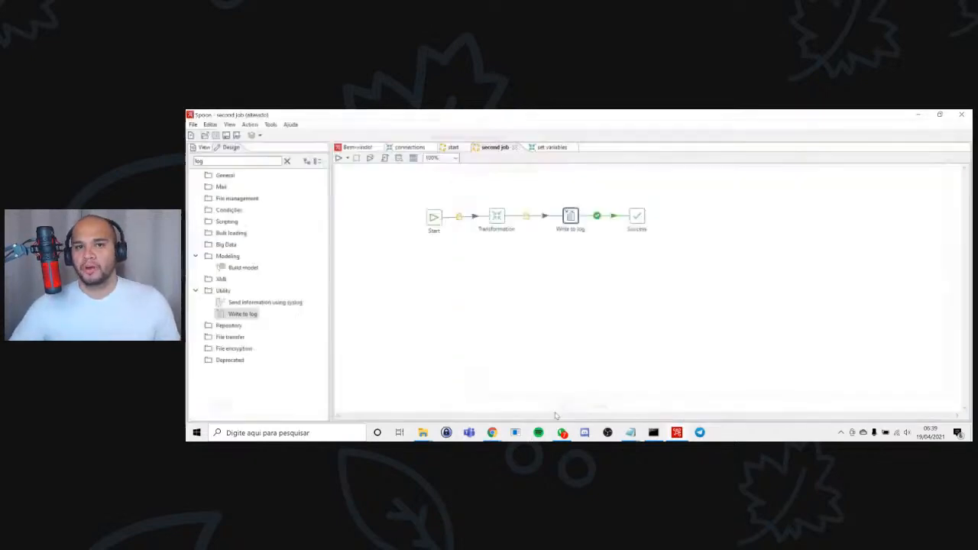
pyautogui.click(544, 147)
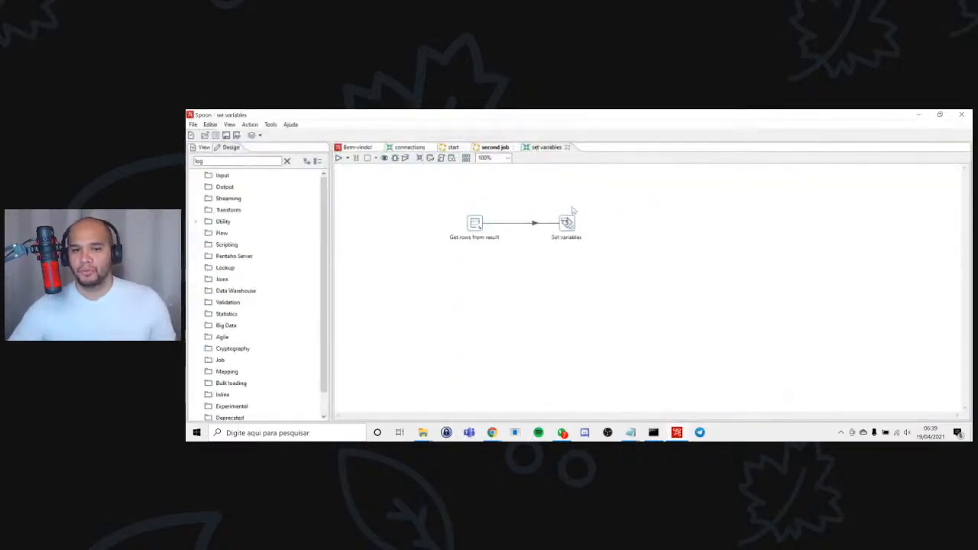
pyautogui.doubleClick(566, 223)
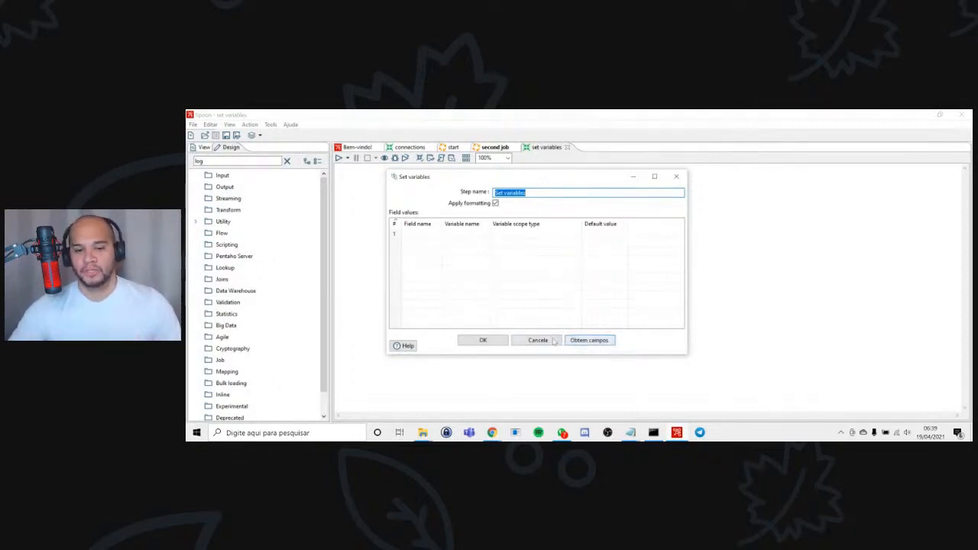
pyautogui.click(483, 340)
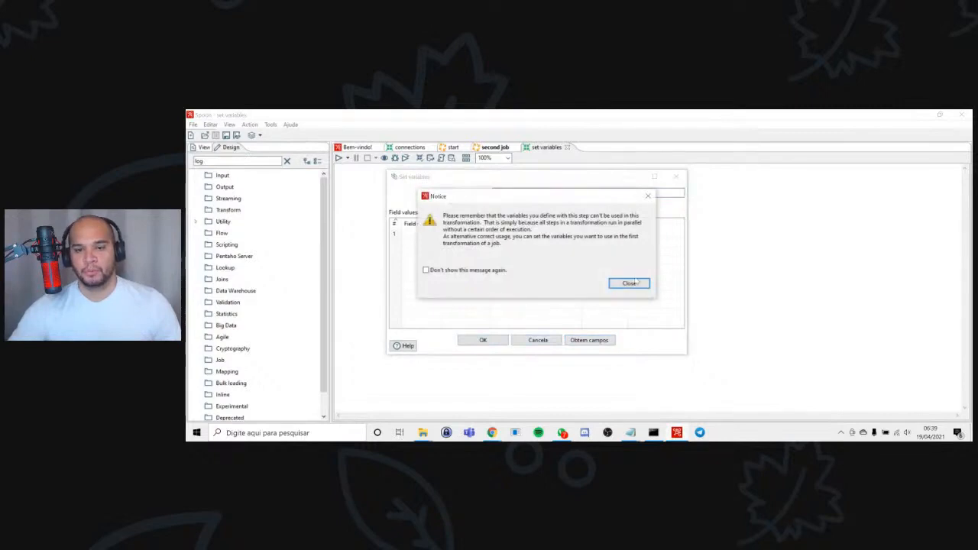
pyautogui.click(629, 284)
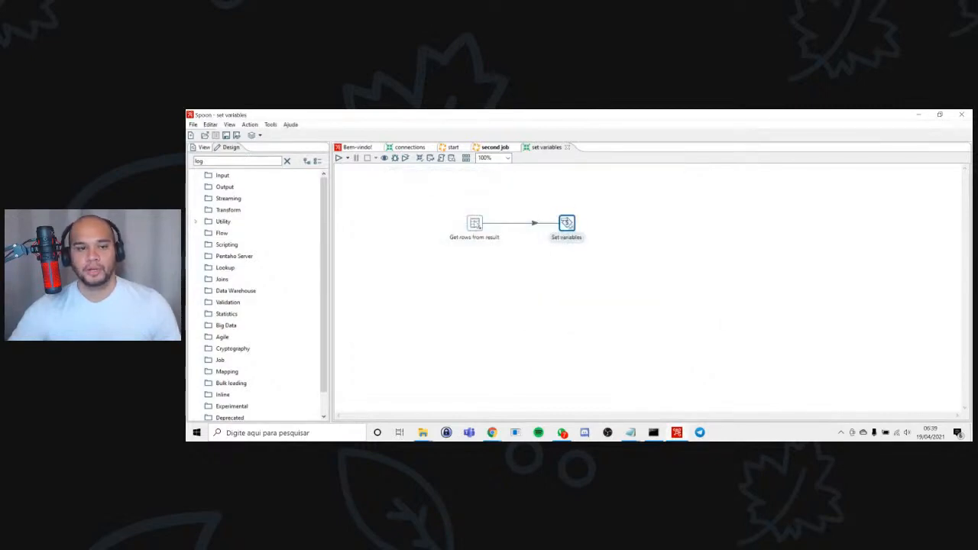
pyautogui.doubleClick(475, 224)
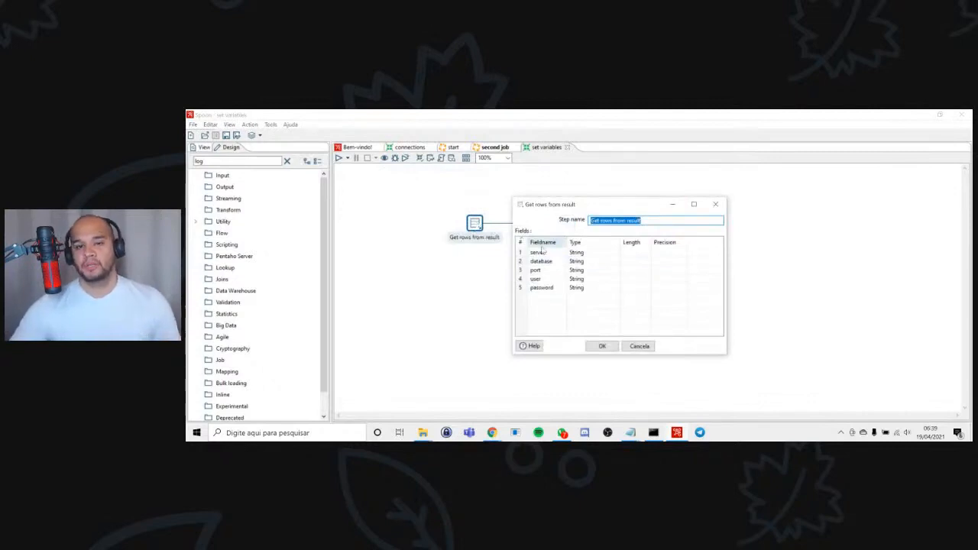
pyautogui.click(602, 346)
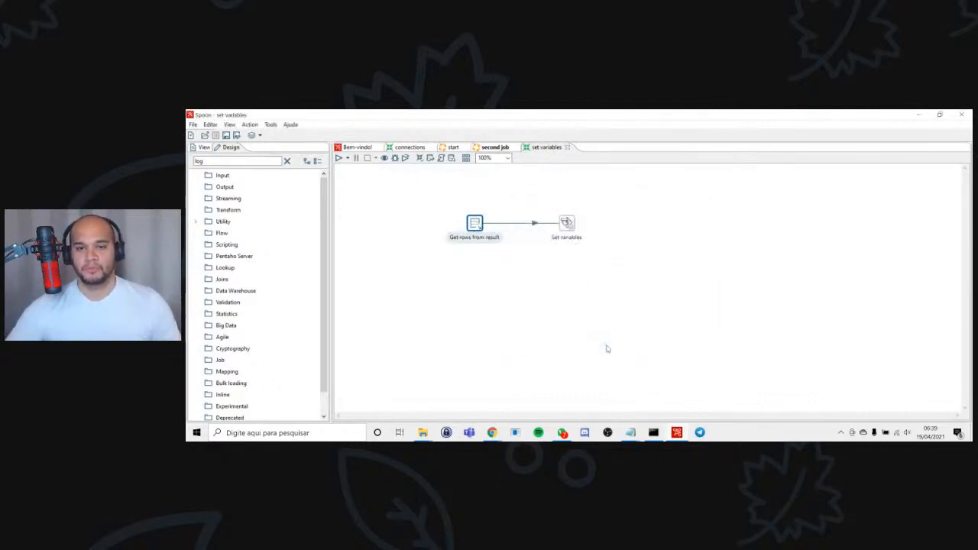
# Load the incoming fields server, database, port, user and password into the Set variables step as root-job variables and apply the settings.
pyautogui.doubleClick(566, 223)
pyautogui.click(590, 341)
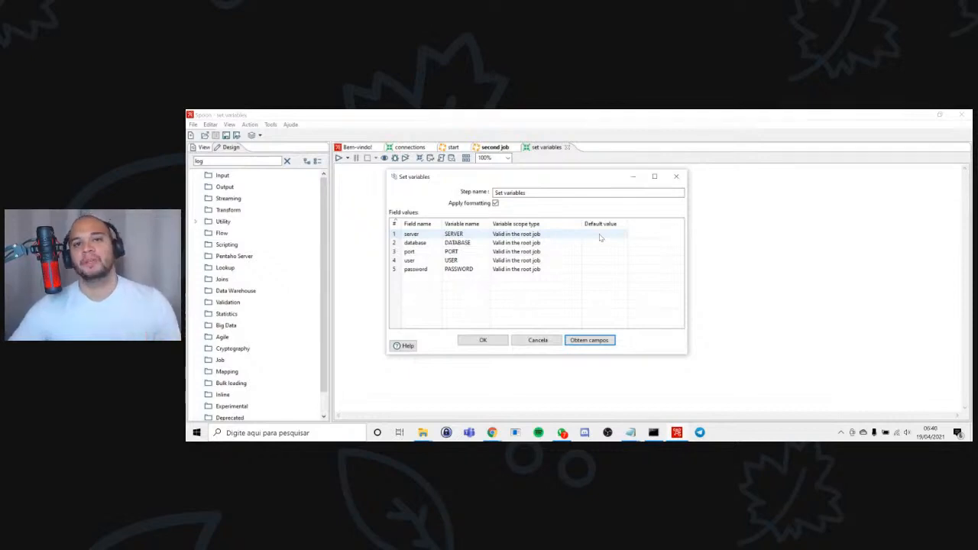
pyautogui.click(484, 340)
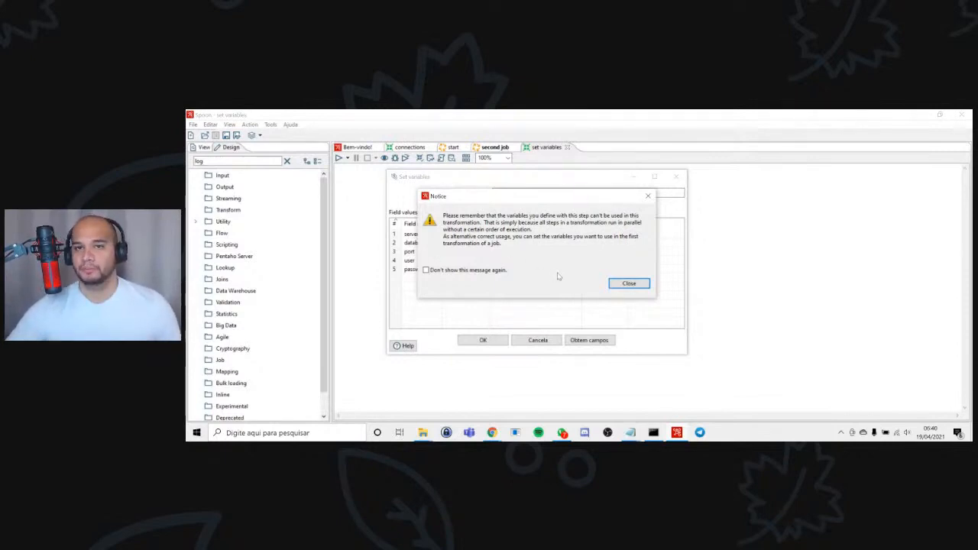
pyautogui.click(630, 284)
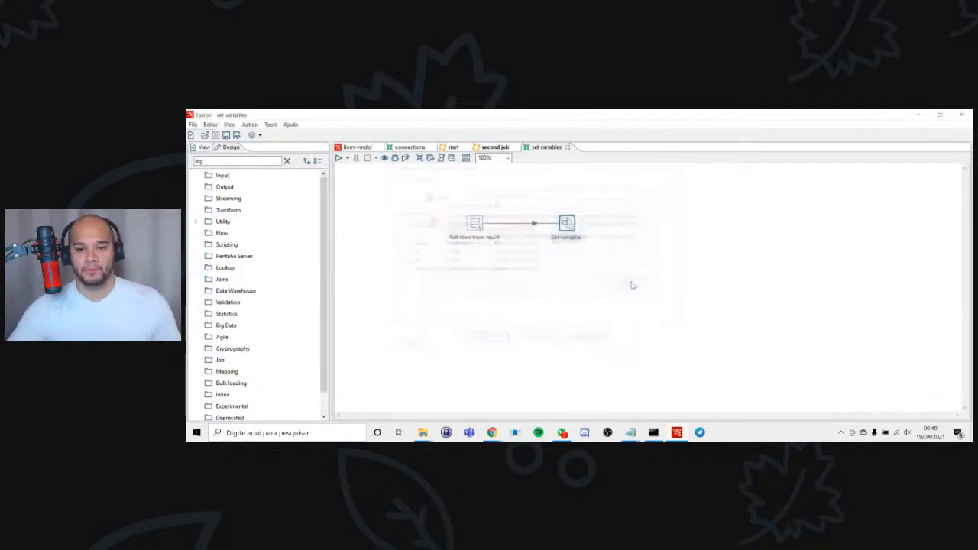
pyautogui.doubleClick(566, 224)
pyautogui.press('Escape')
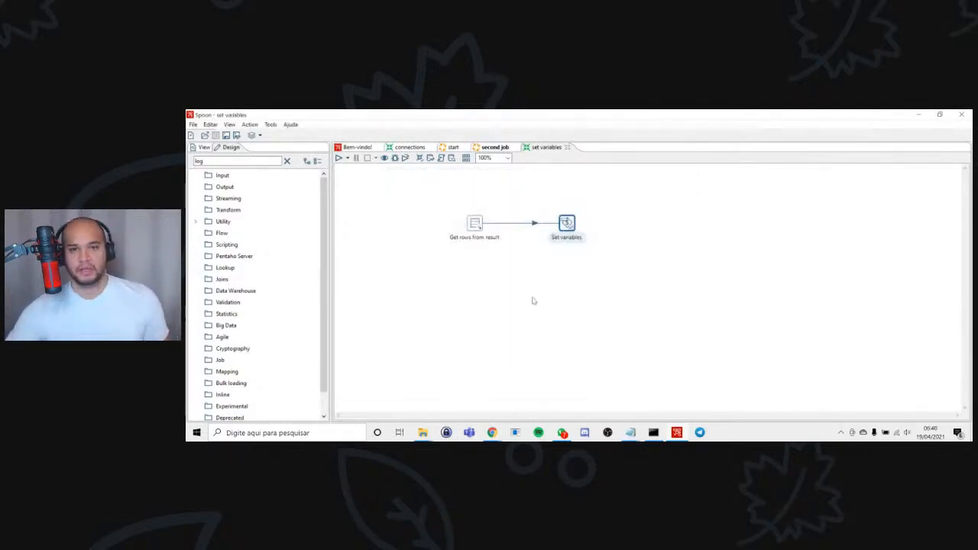
# In the second job's Write to log entry, add the line "Banco de dados: ${DATABASE}" to the log message.
pyautogui.click(502, 150)
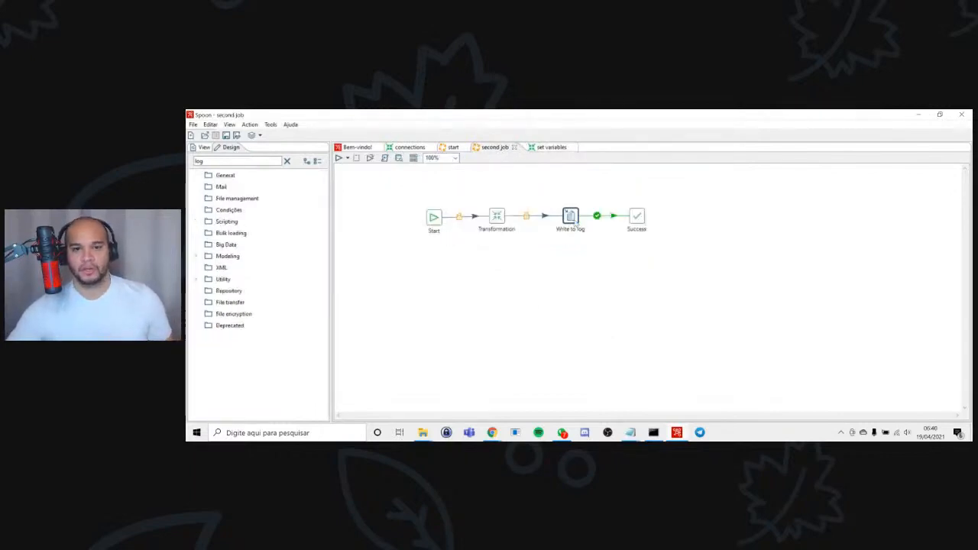
pyautogui.doubleClick(570, 217)
pyautogui.click(549, 183)
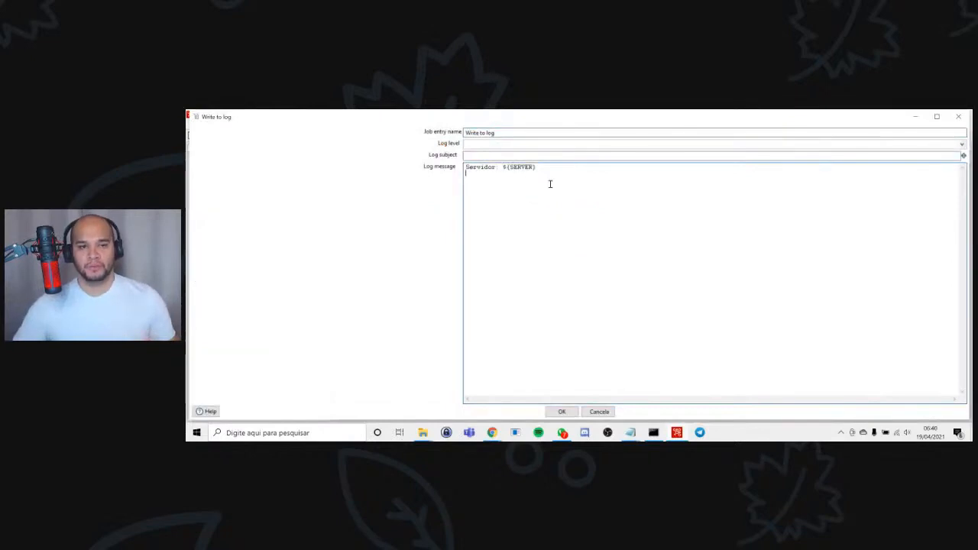
pyautogui.write('Banco')
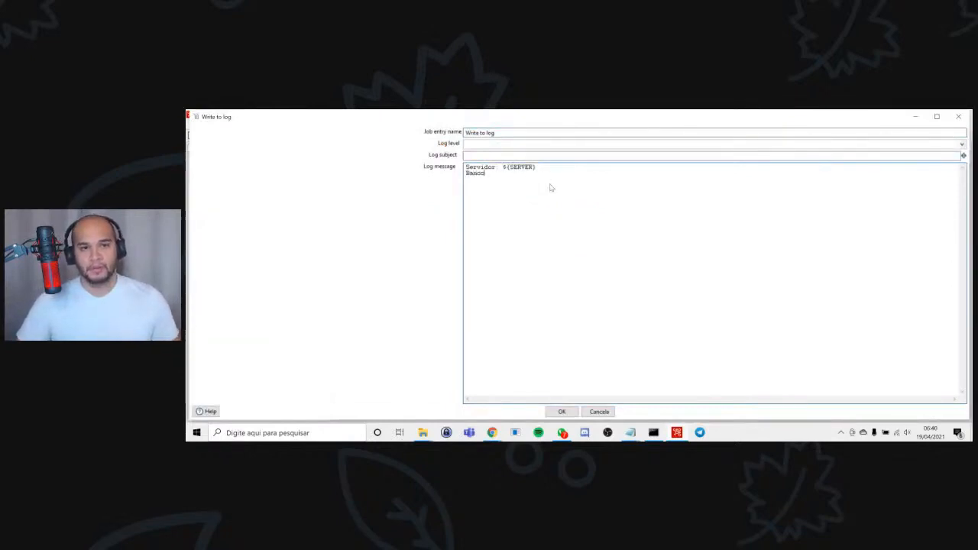
pyautogui.write(' de dados: ${}')
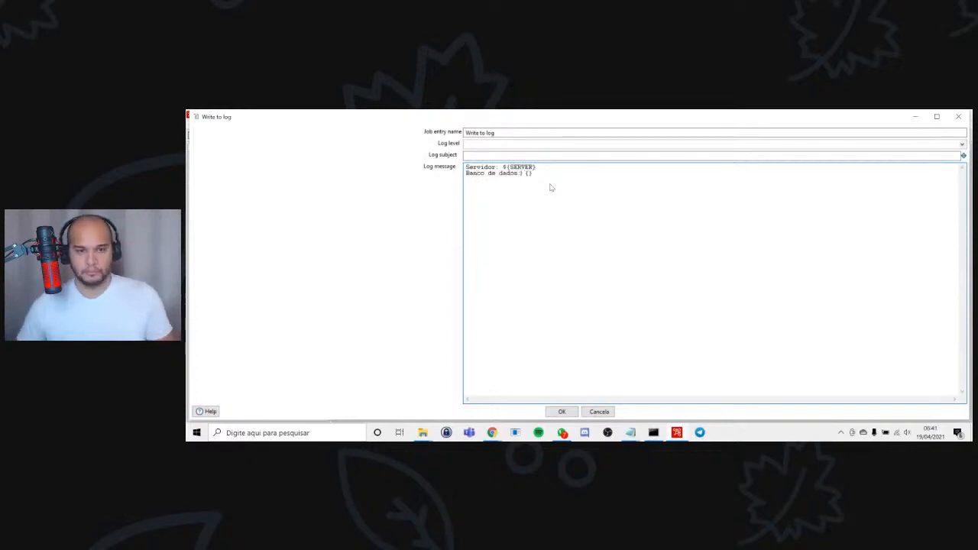
pyautogui.write('$')
pyautogui.press('Right')
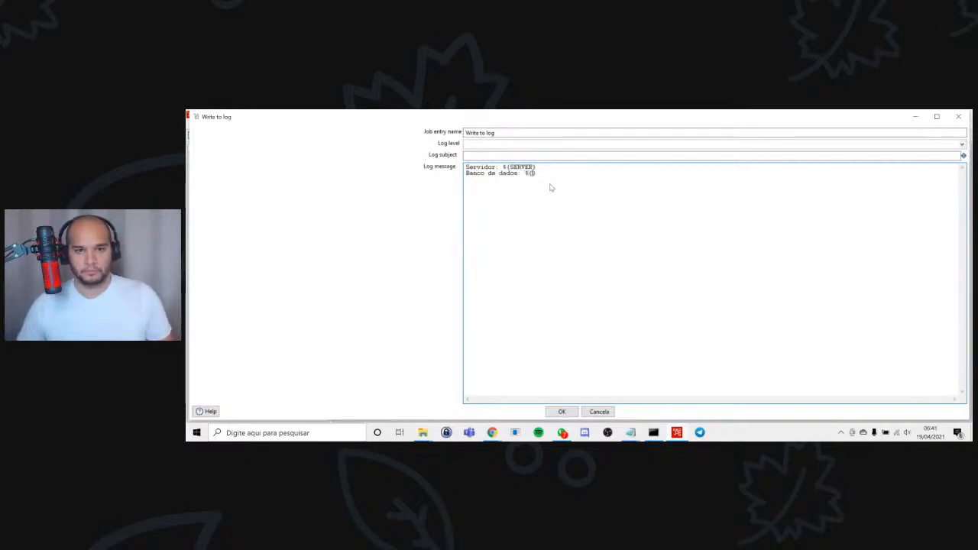
pyautogui.write('DATABASE')
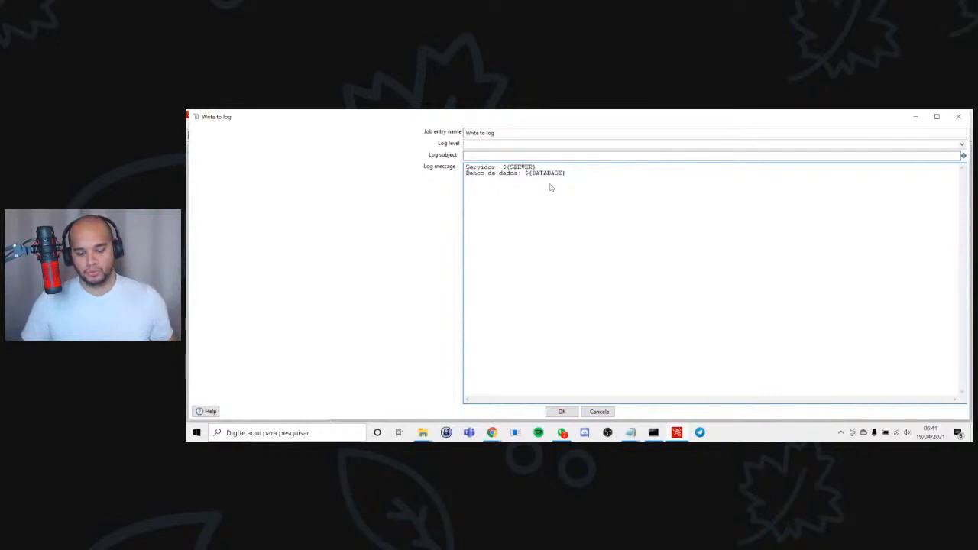
# Shrink and reposition the Write to log dialog, and look through the list of variables available for the log message.
pyautogui.hotkey('ctrl', 'space')
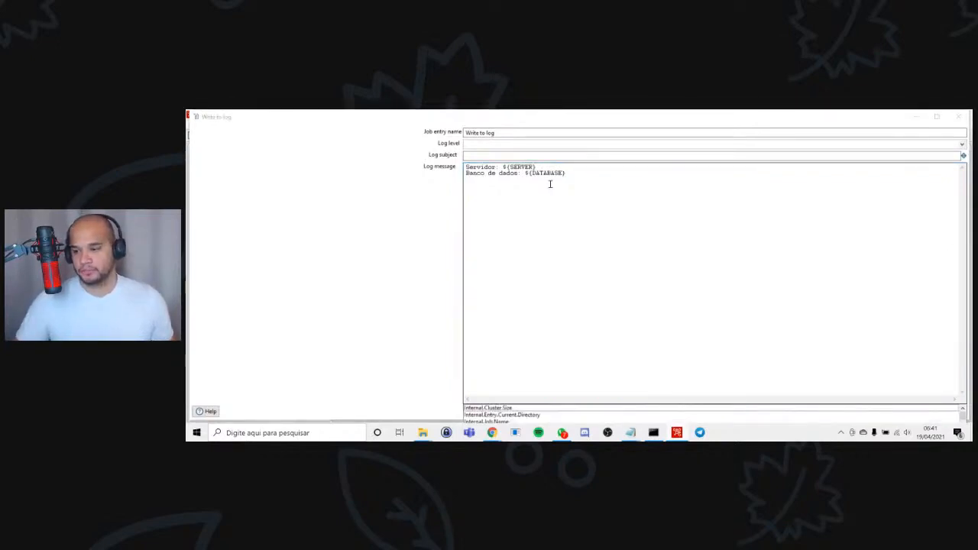
pyautogui.click(938, 117)
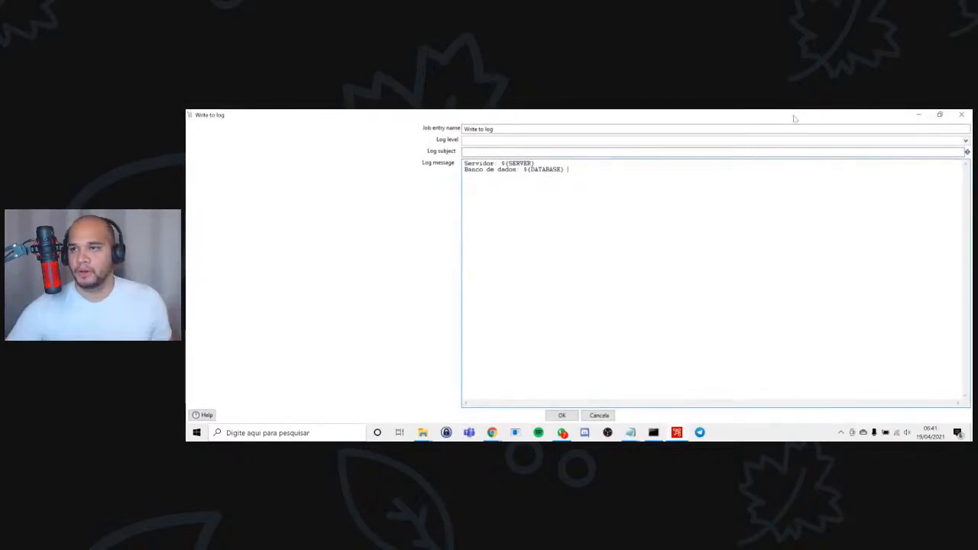
pyautogui.doubleClick(863, 116)
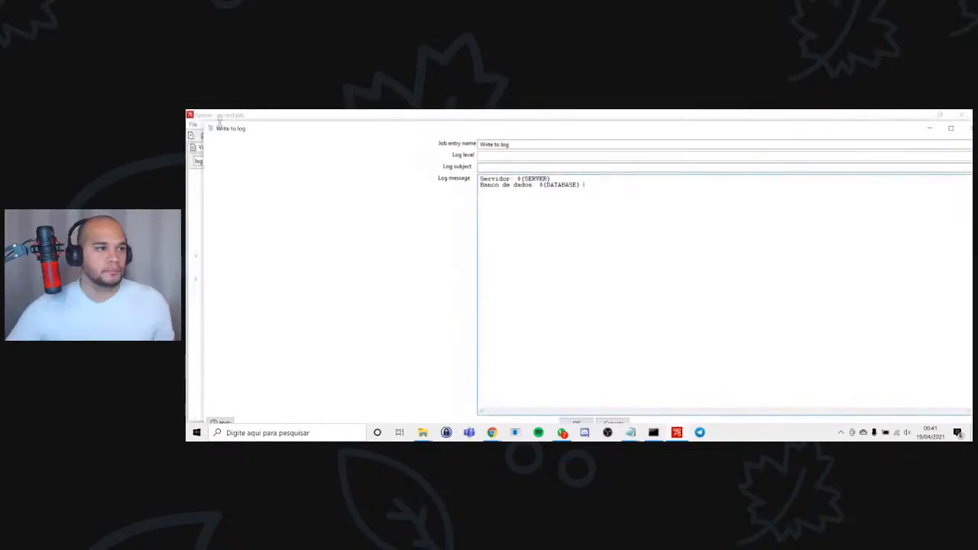
pyautogui.moveTo(205, 122); pyautogui.dragTo(574, 213)
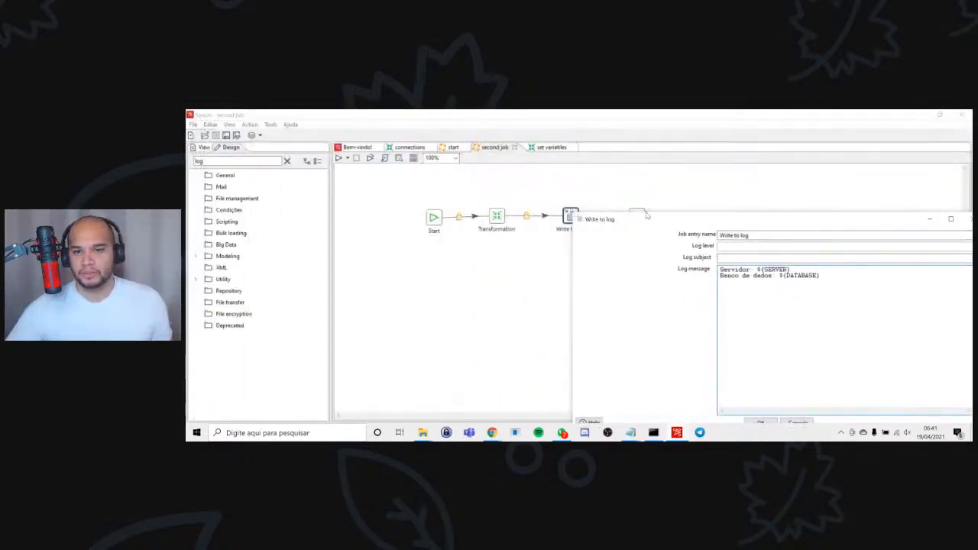
pyautogui.moveTo(650, 221); pyautogui.dragTo(496, 144)
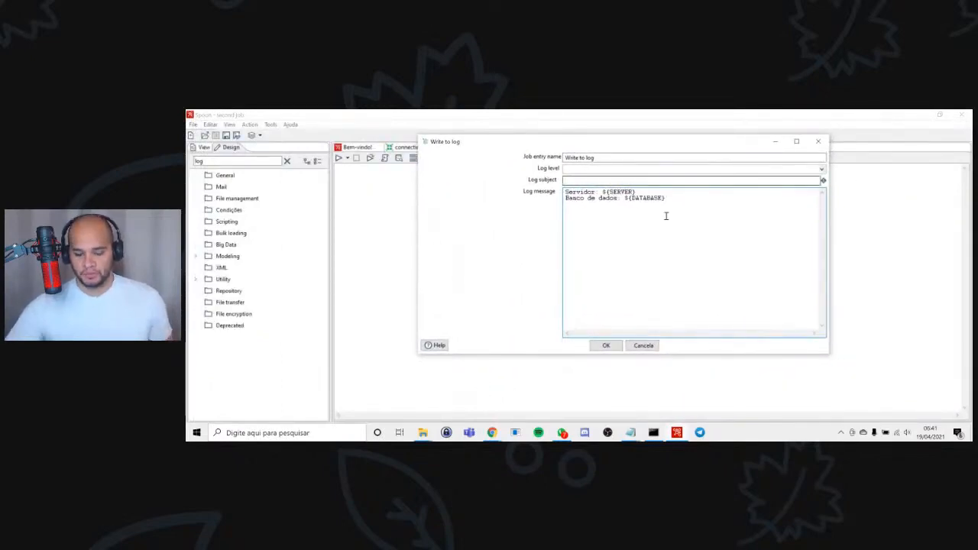
pyautogui.hotkey('ctrl', 'space')
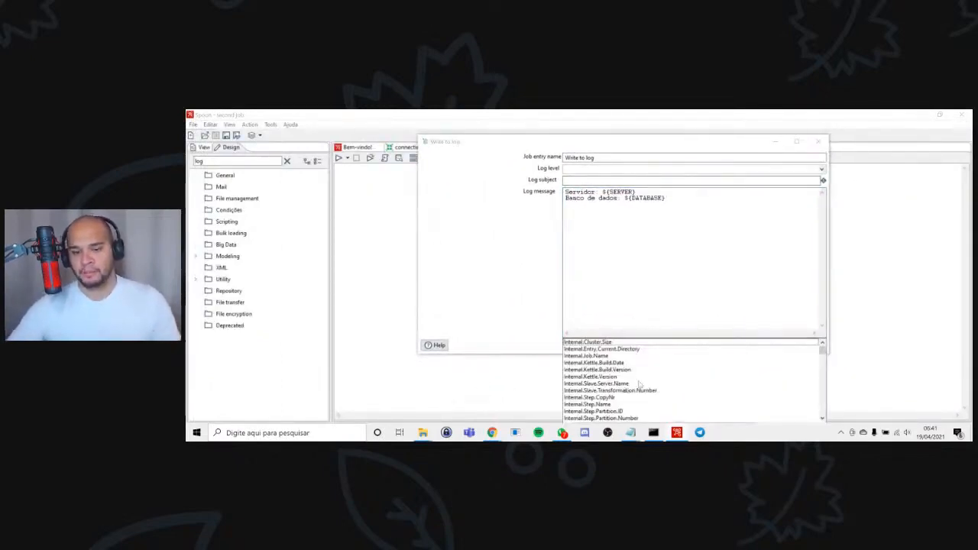
pyautogui.scroll(-2, 639, 385)
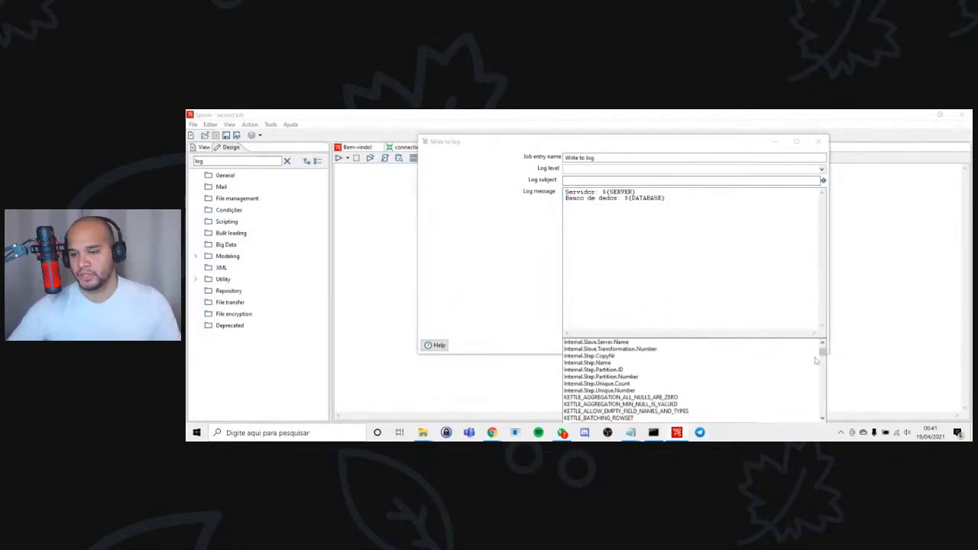
pyautogui.scroll(-10, 821, 403)
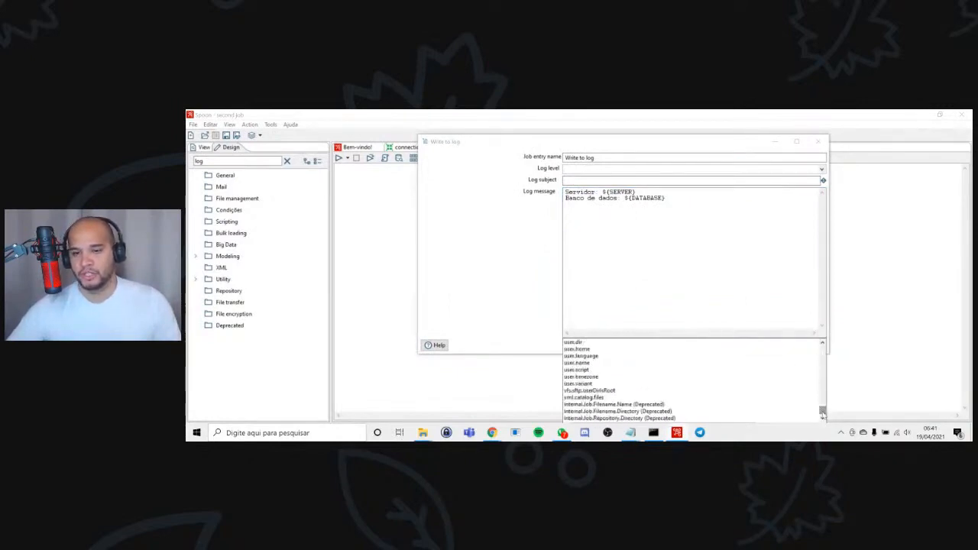
pyautogui.click(670, 200)
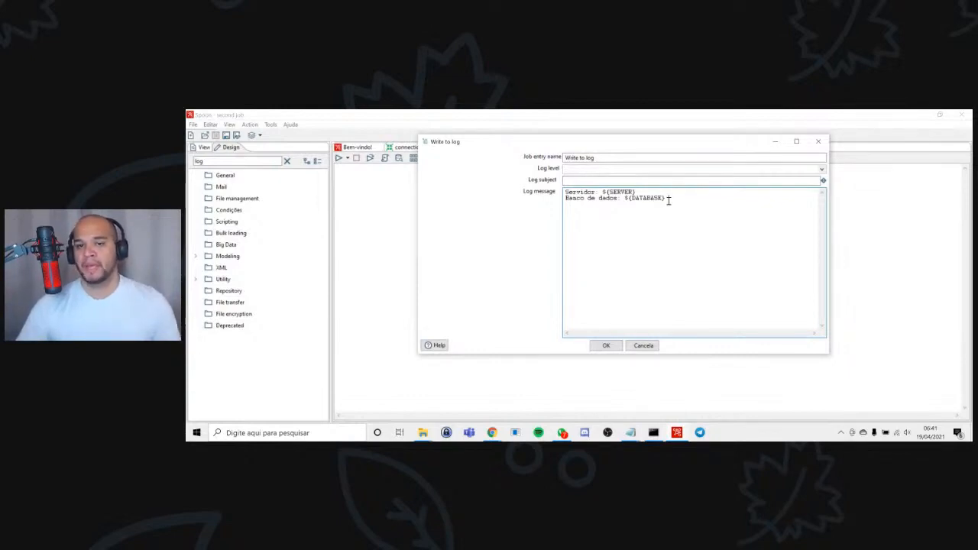
# Add the line "Porta: ${PORT}" below the database line in the log message.
pyautogui.press('Return')
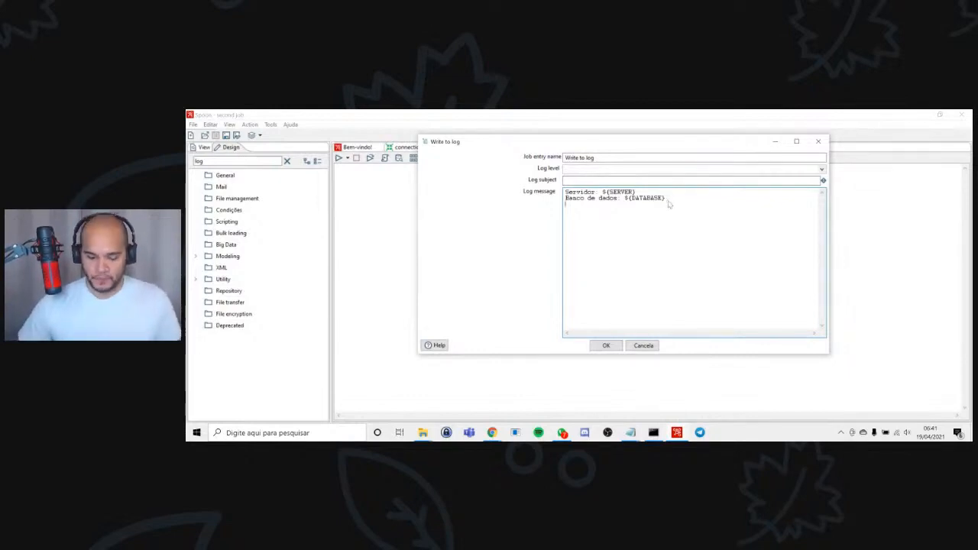
pyautogui.write('Porta :')
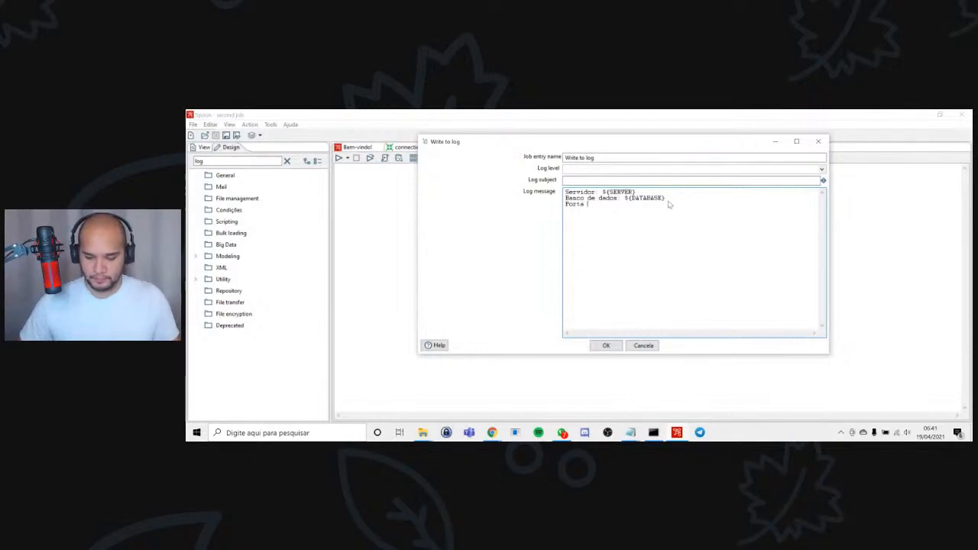
pyautogui.write('$')
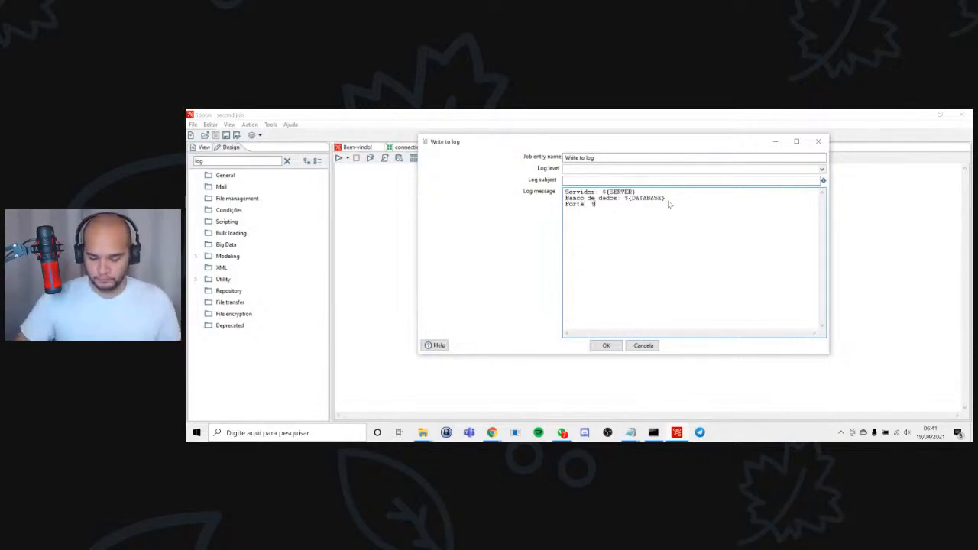
pyautogui.write('{PORT}')
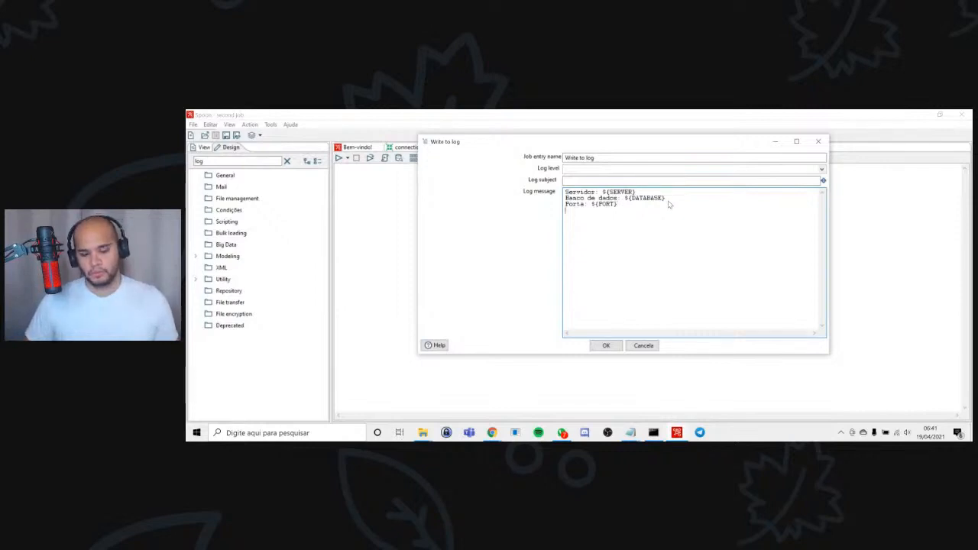
# Add the line "Usuario: ${USER}" below the port line in the log message.
pyautogui.write('USUARI')
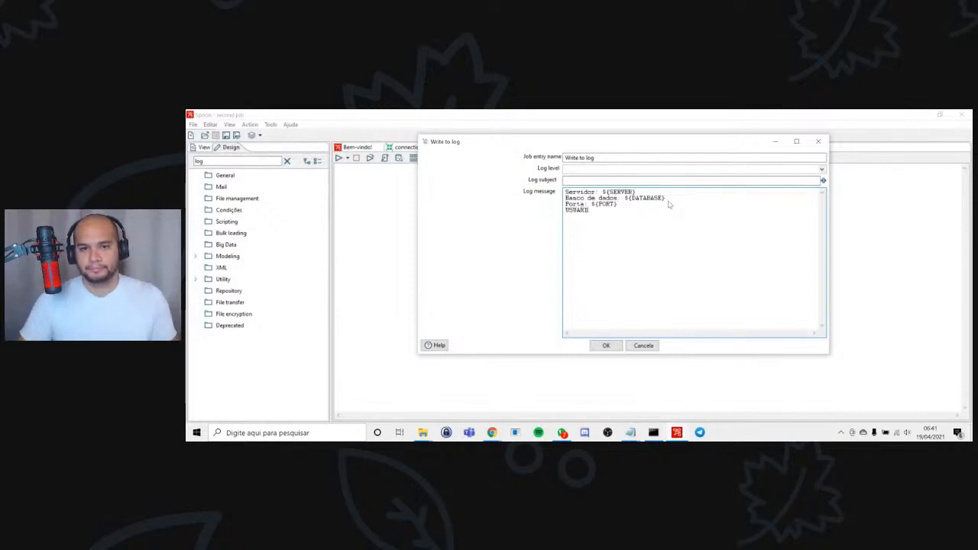
pyautogui.press('BackSpace')
pyautogui.press('BackSpace')
pyautogui.press('BackSpace')
pyautogui.write('suario')
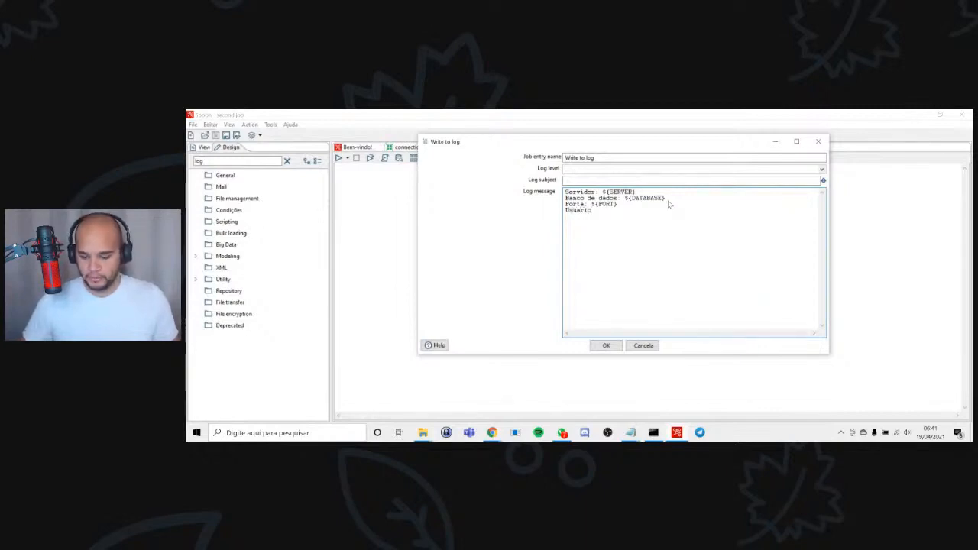
pyautogui.write(': ${USER}')
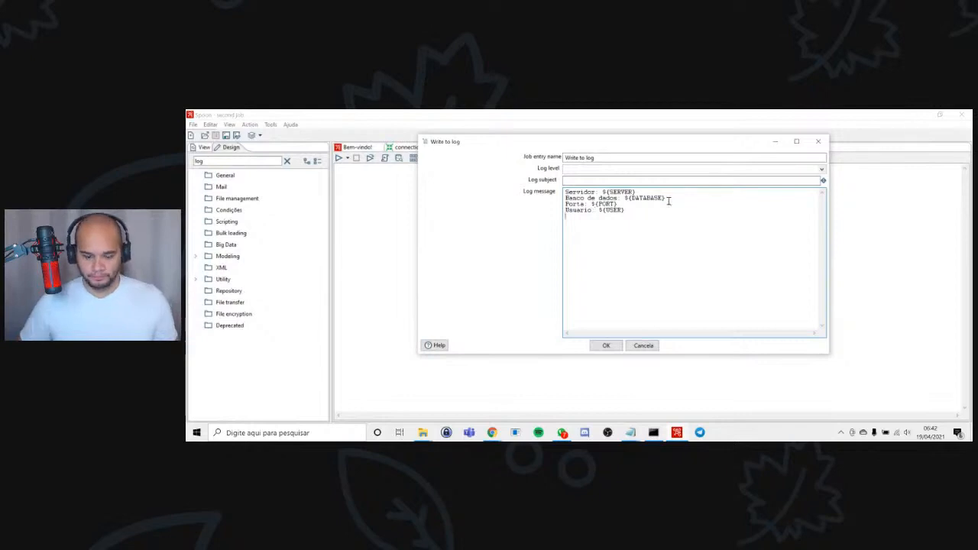
# Add the line "Senha: ${PASSWORD}" below the user line in the log message, accept the Write to log settings and save the second job.
pyautogui.press('Return')
pyautogui.write('Senha:')
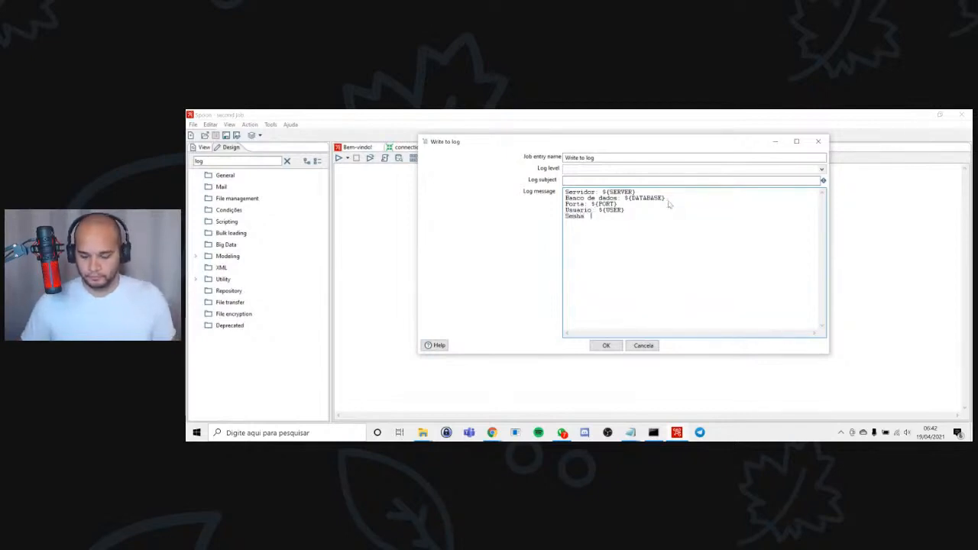
pyautogui.write(' ${}')
pyautogui.write('PASSWORD')
pyautogui.press('BackSpace')
pyautogui.press('BackSpace')
pyautogui.press('BackSpace')
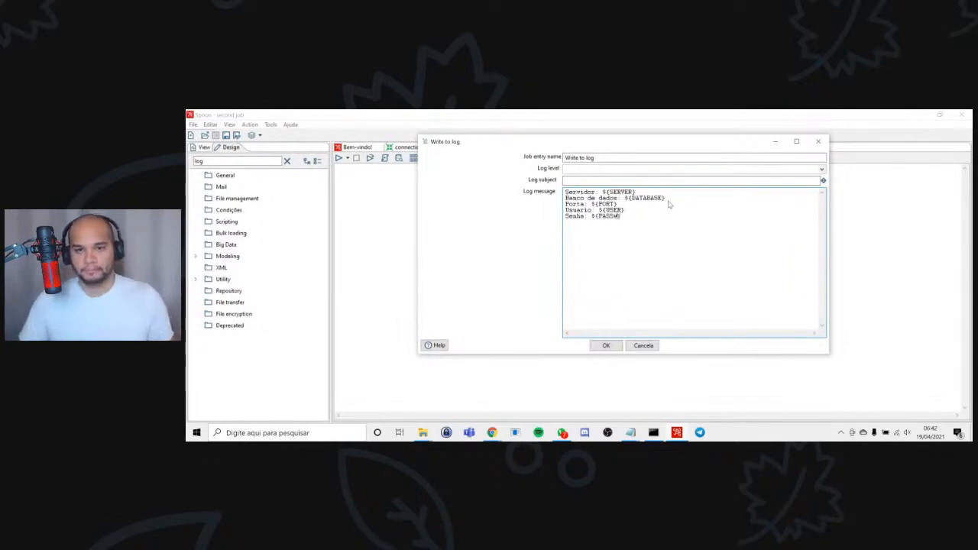
pyautogui.write('WORD')
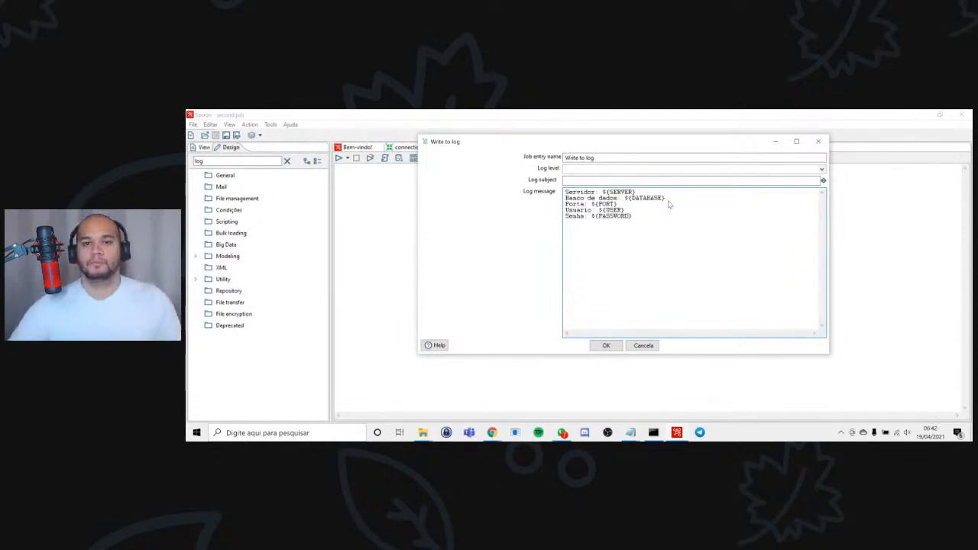
pyautogui.click(606, 346)
pyautogui.hotkey('ctrl', 's')
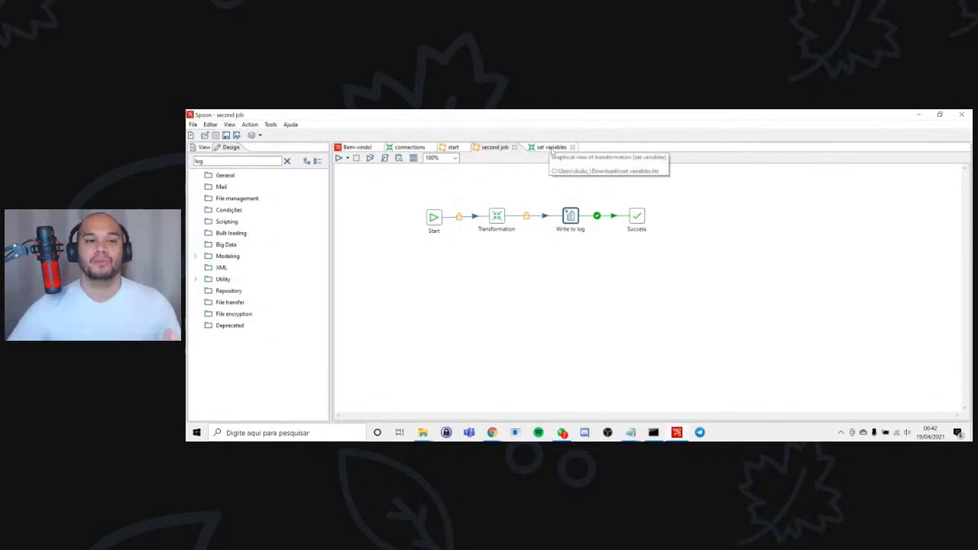
# Close the connections and set variables transformations and switch to the start job.
pyautogui.click(432, 147)
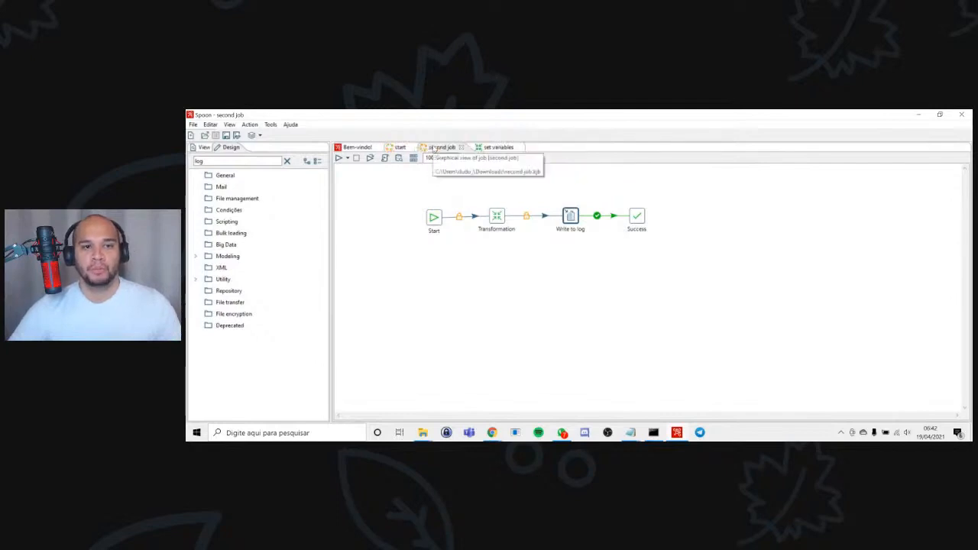
pyautogui.click(520, 148)
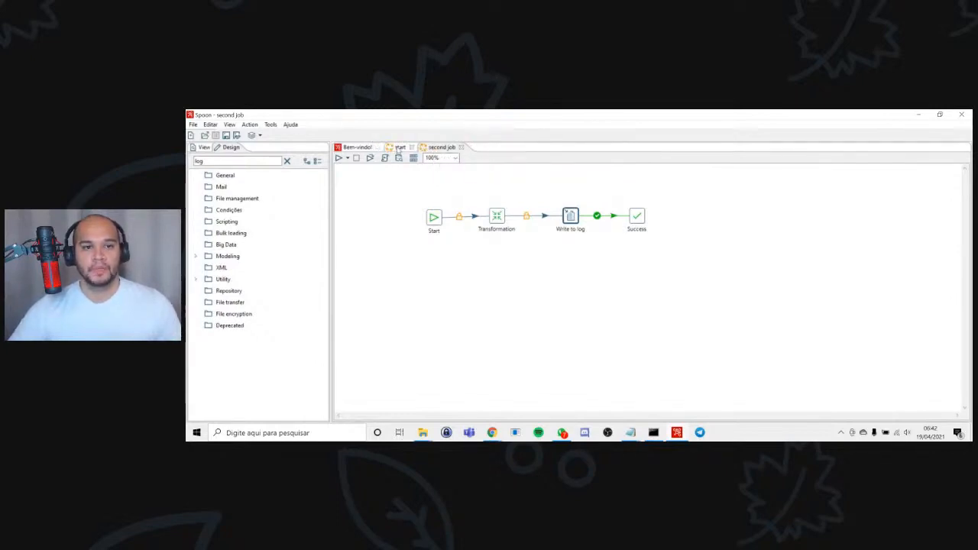
pyautogui.click(398, 147)
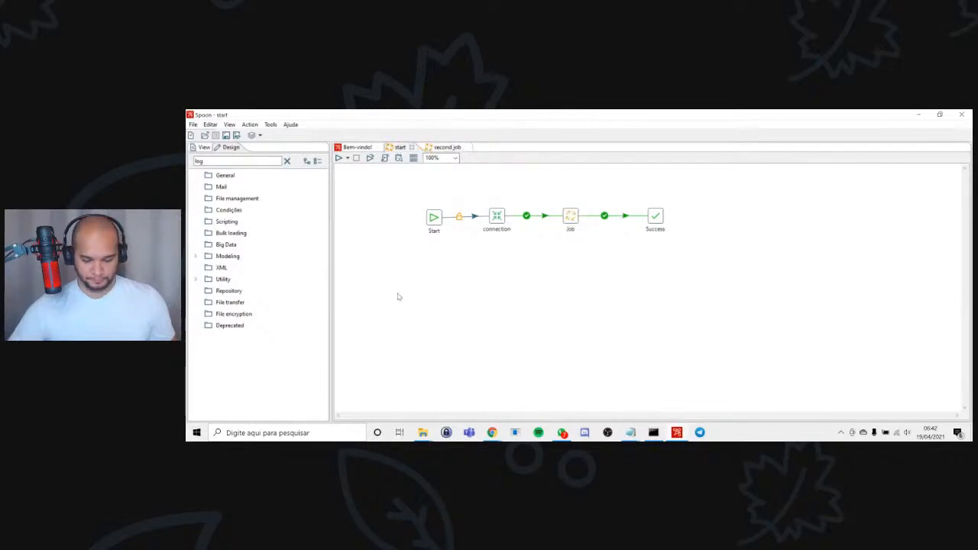
# Run the start job with the Pentaho local configuration and examine the execution log in an enlarged results area.
pyautogui.press('F9')
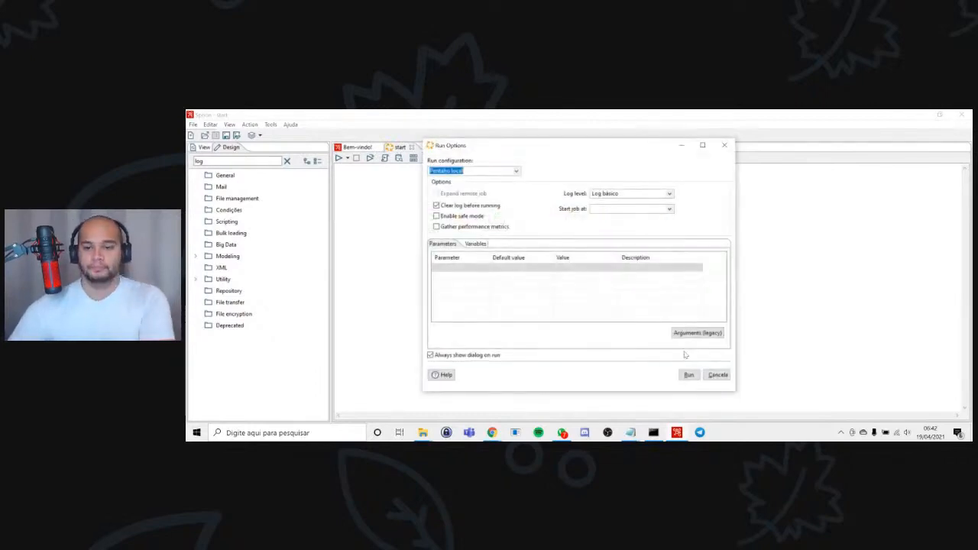
pyautogui.click(688, 375)
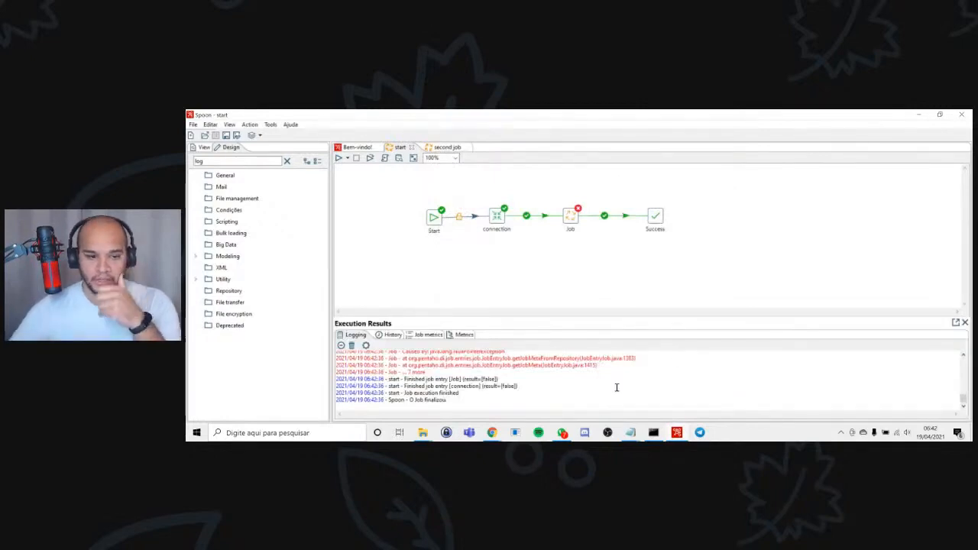
pyautogui.moveTo(629, 316); pyautogui.dragTo(619, 243)
pyautogui.scroll(5, 603, 356)
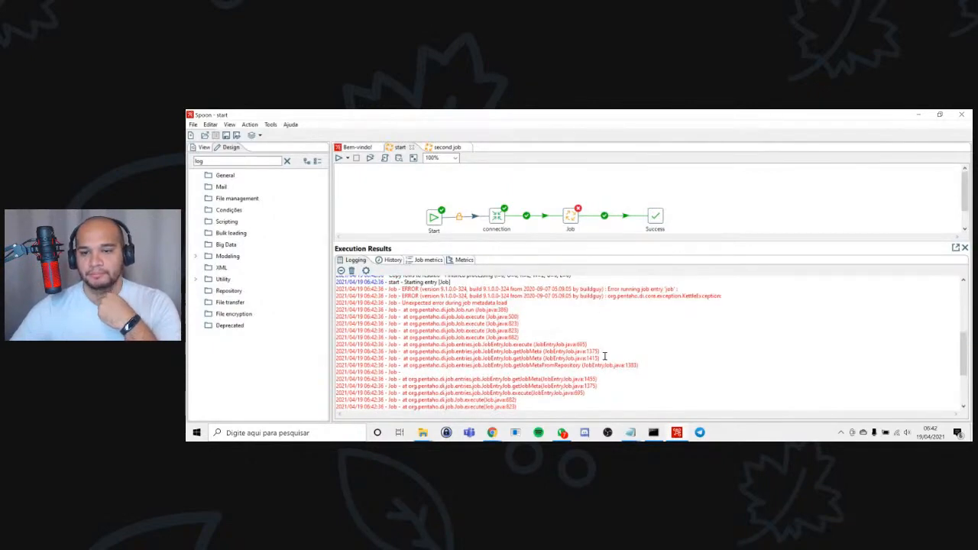
# Open the start job's Job entry and browse for its job file to the personal folder under C:\Users.
pyautogui.doubleClick(570, 217)
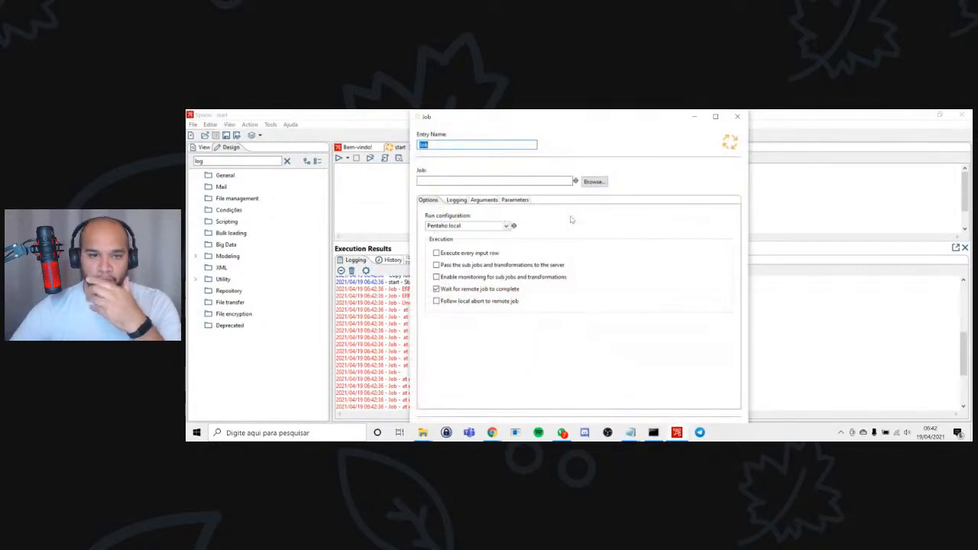
pyautogui.click(593, 181)
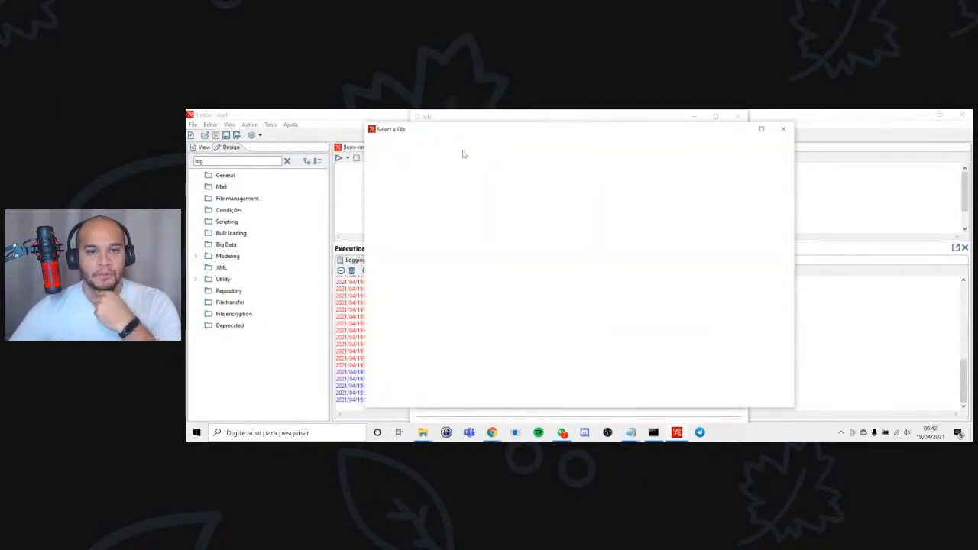
pyautogui.click(527, 220)
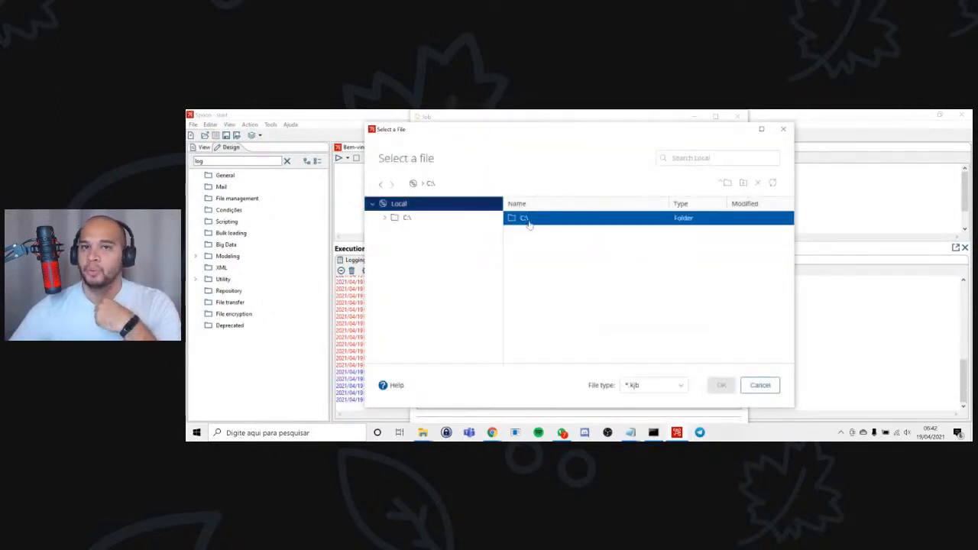
pyautogui.doubleClick(526, 219)
pyautogui.scroll(-3, 563, 348)
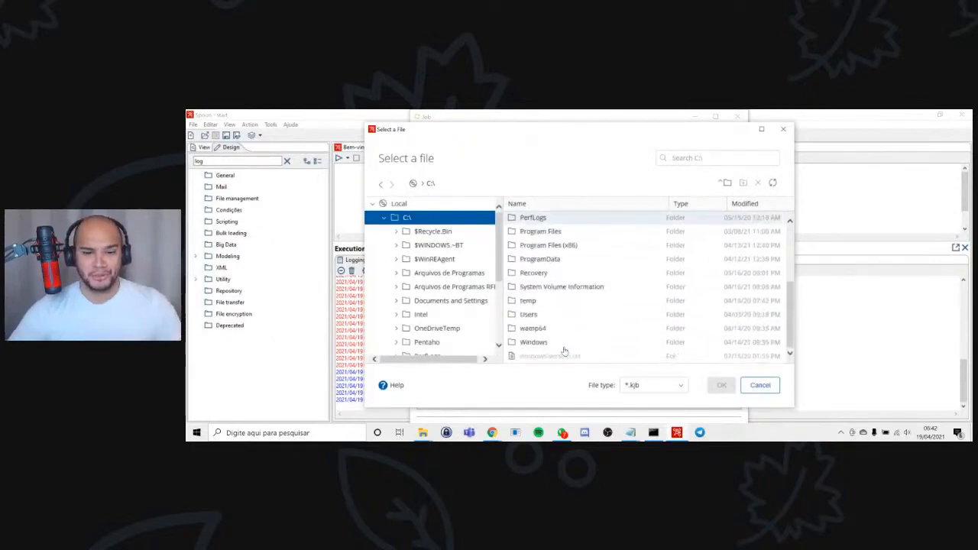
pyautogui.doubleClick(547, 319)
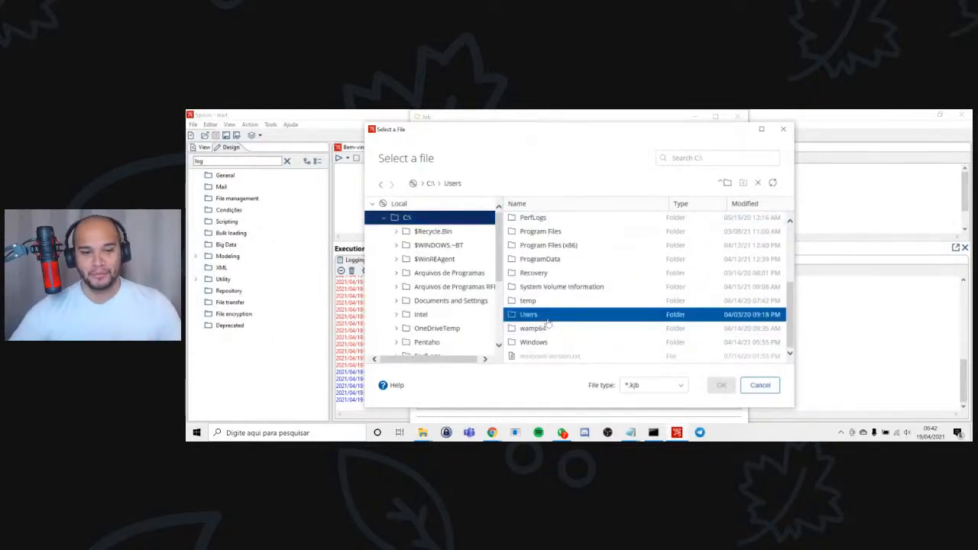
pyautogui.doubleClick(559, 277)
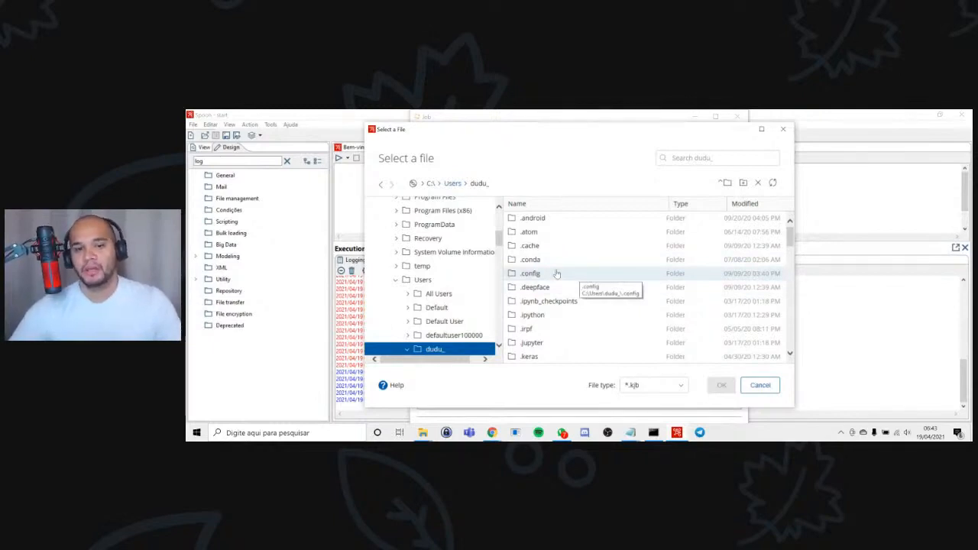
# Search for "download", open the Downloads folder and assign second job.kjb to the Job entry, accepting its settings.
pyautogui.scroll(-12, 591, 296)
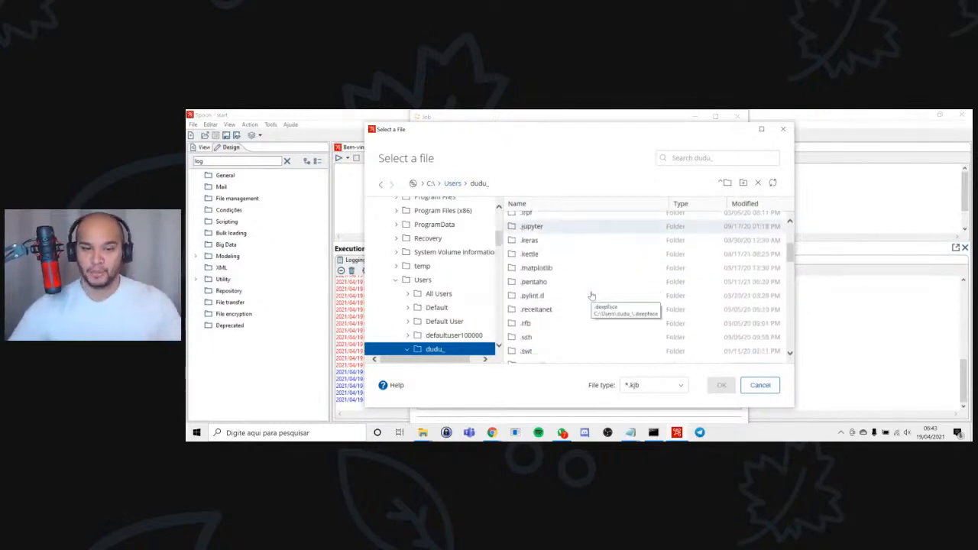
pyautogui.click(704, 159)
pyautogui.write('download')
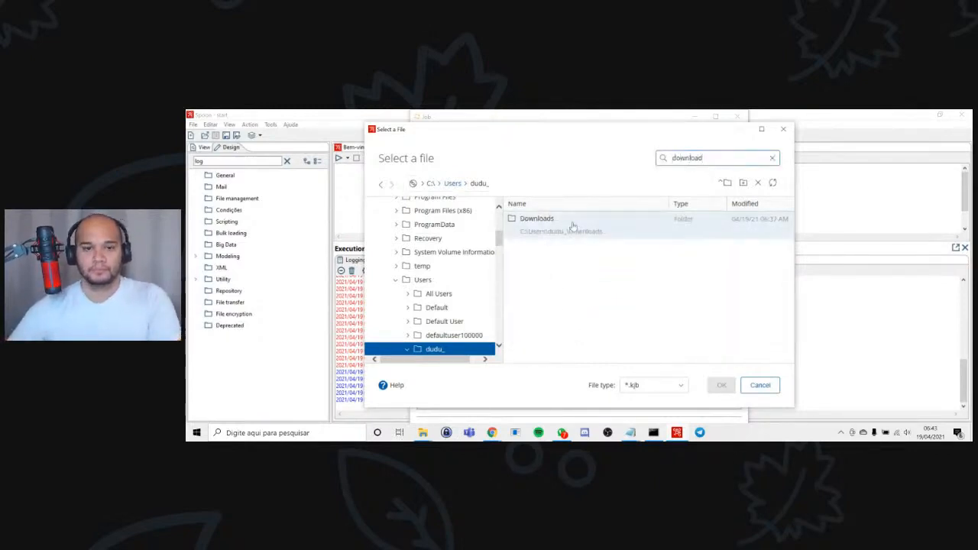
pyautogui.doubleClick(572, 221)
pyautogui.scroll(-2, 569, 252)
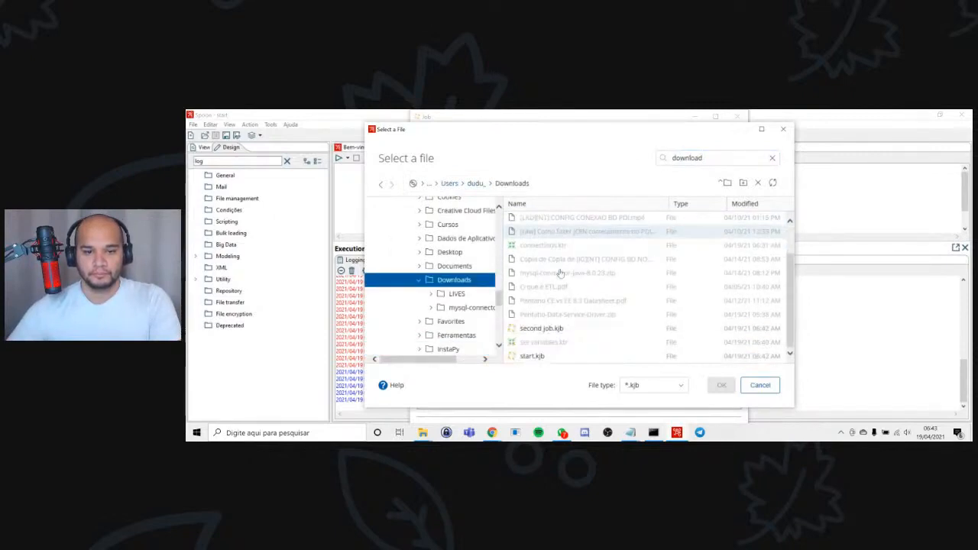
pyautogui.doubleClick(557, 330)
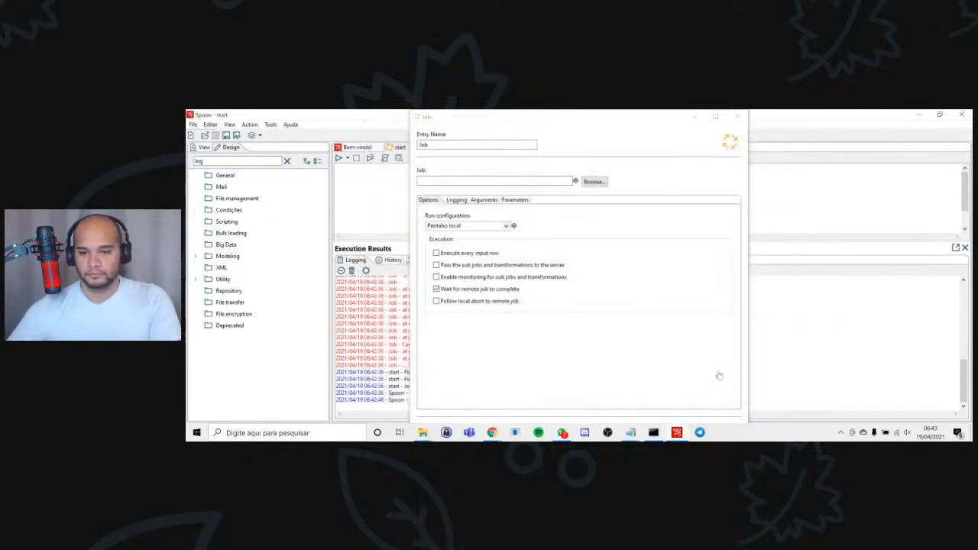
pyautogui.click(715, 116)
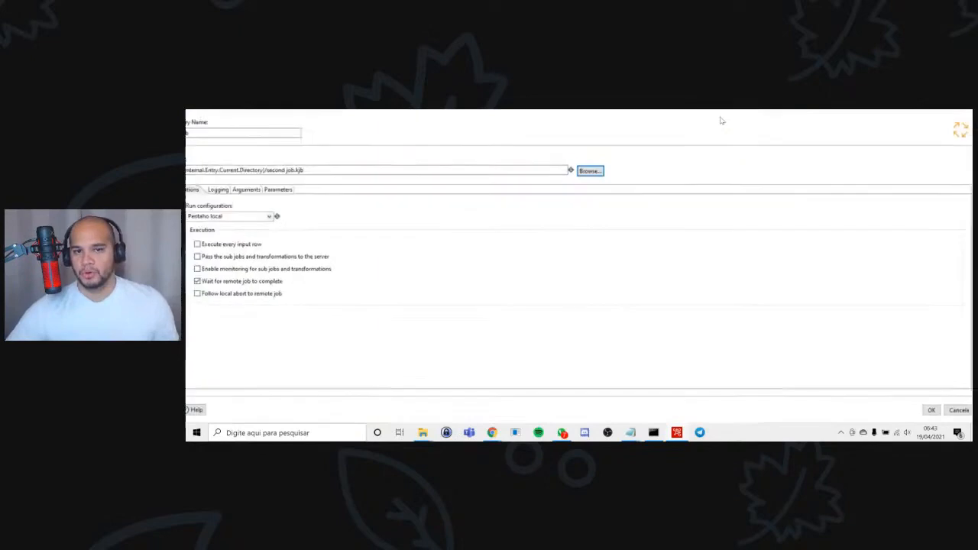
pyautogui.click(926, 411)
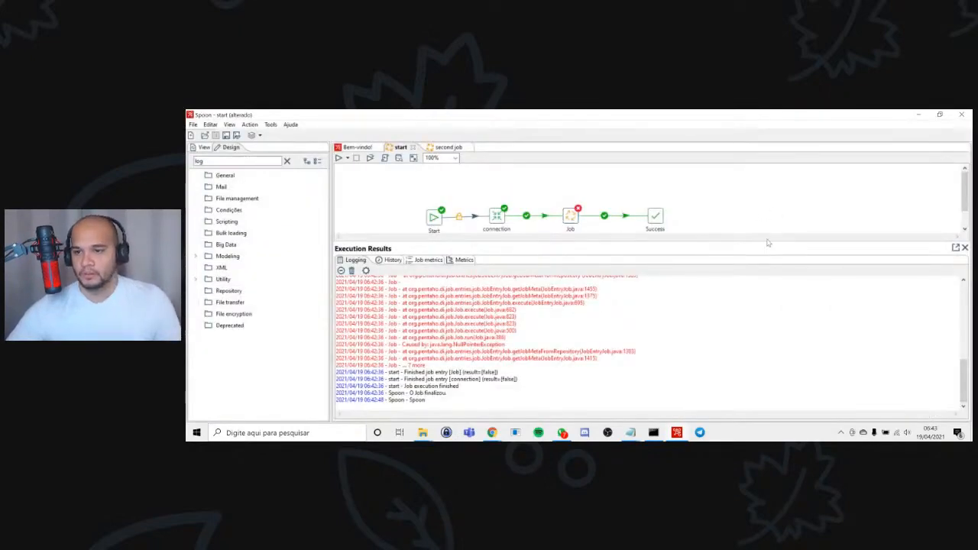
# Run the start job again and examine the log for errors in the set variables transformation.
pyautogui.moveTo(766, 241); pyautogui.dragTo(788, 372)
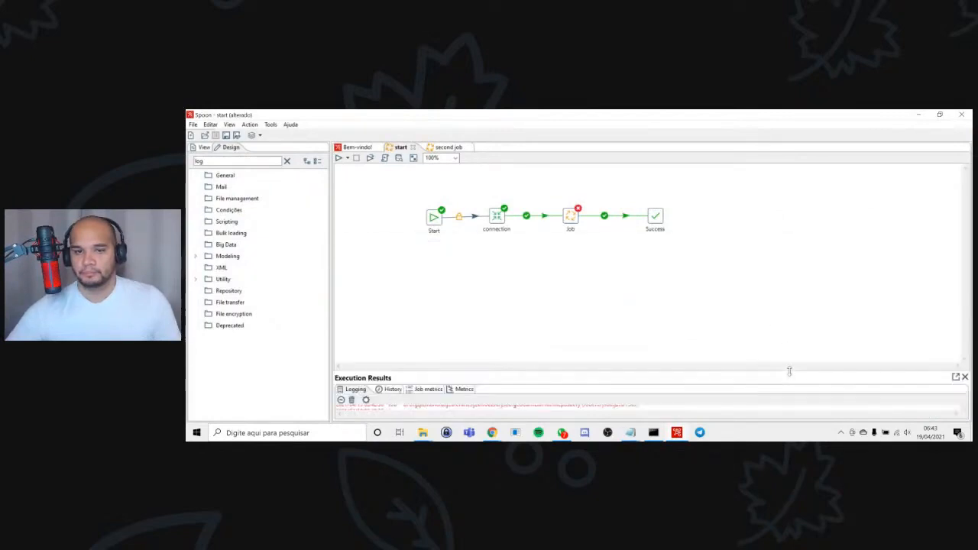
pyautogui.press('F9')
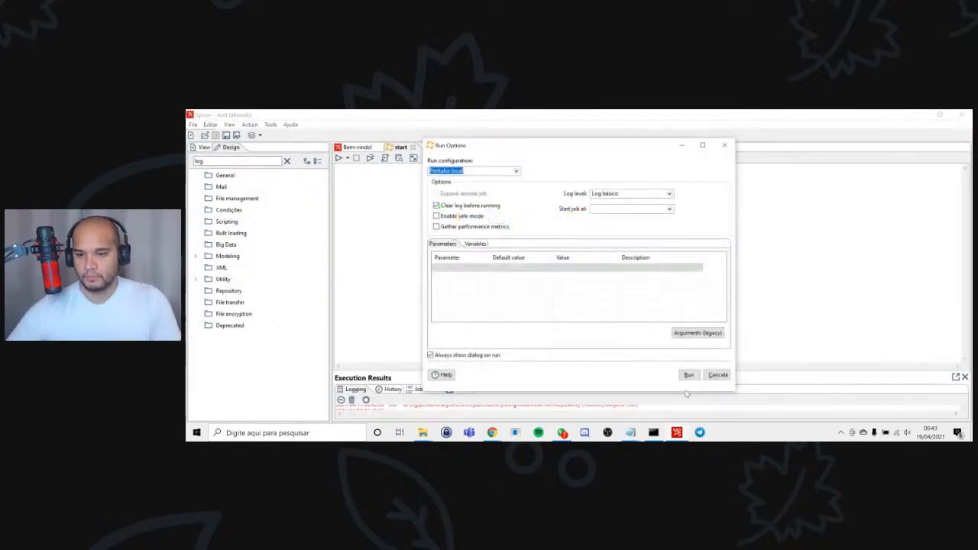
pyautogui.click(686, 375)
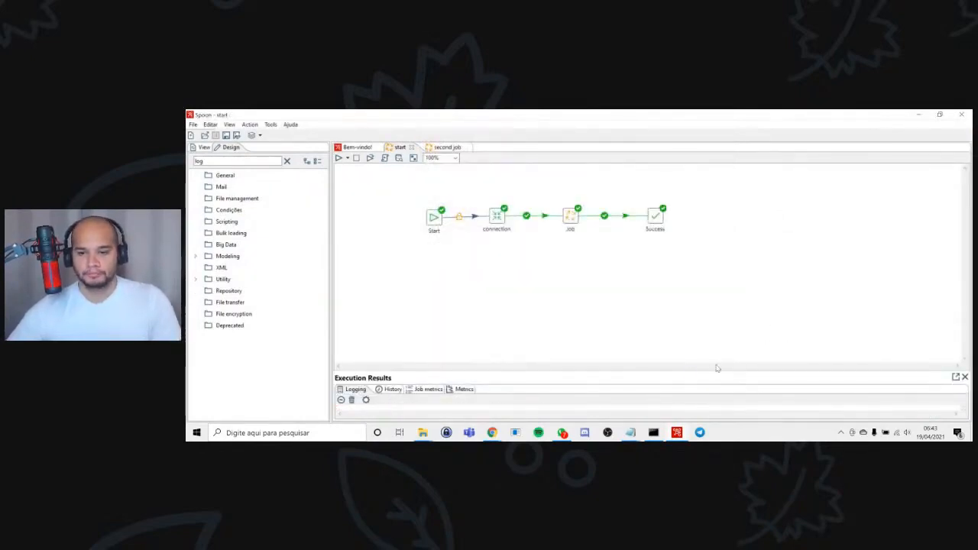
pyautogui.moveTo(718, 373); pyautogui.dragTo(723, 263)
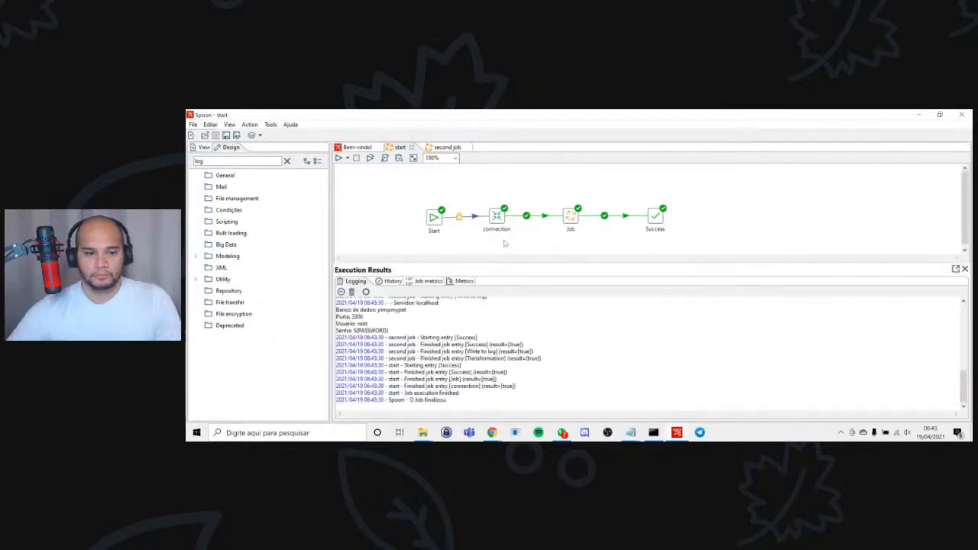
pyautogui.scroll(5, 542, 349)
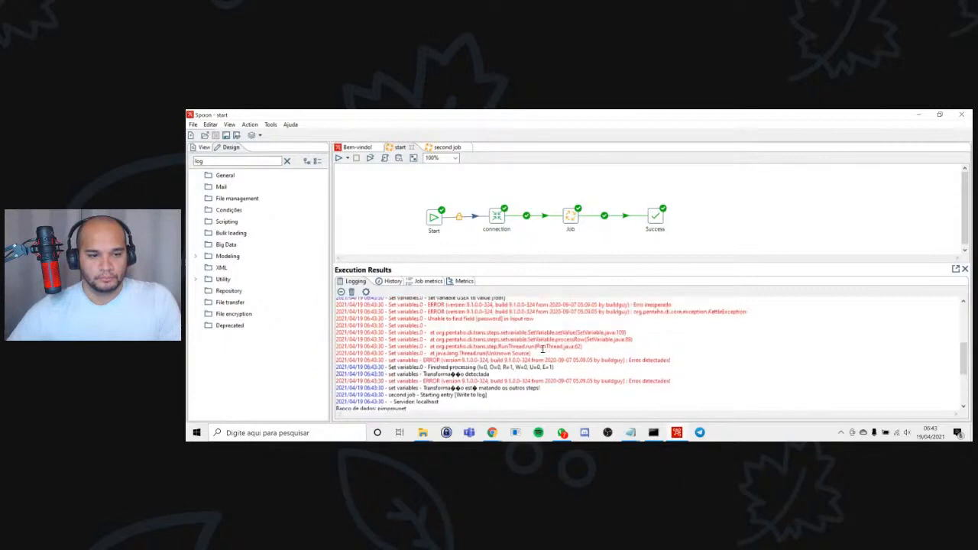
pyautogui.scroll(1, 543, 349)
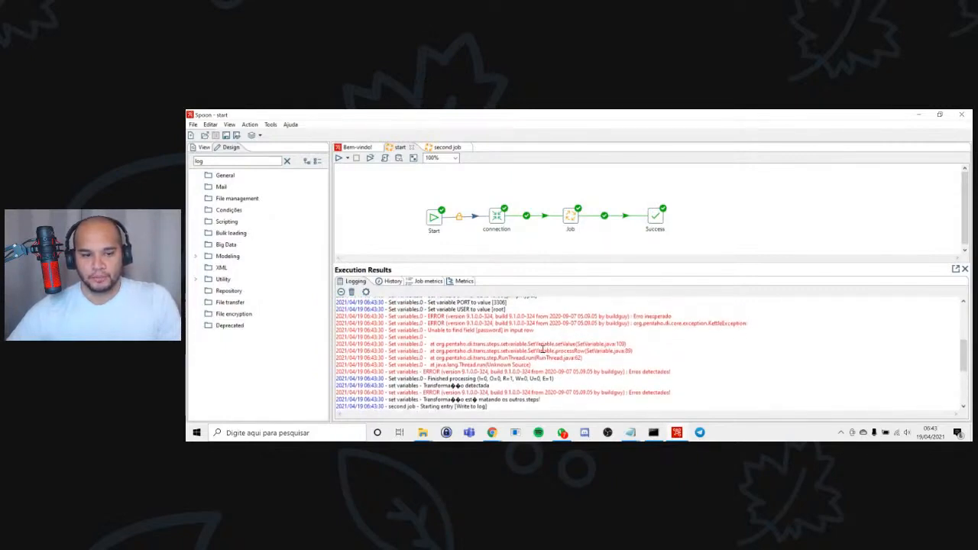
pyautogui.doubleClick(437, 330)
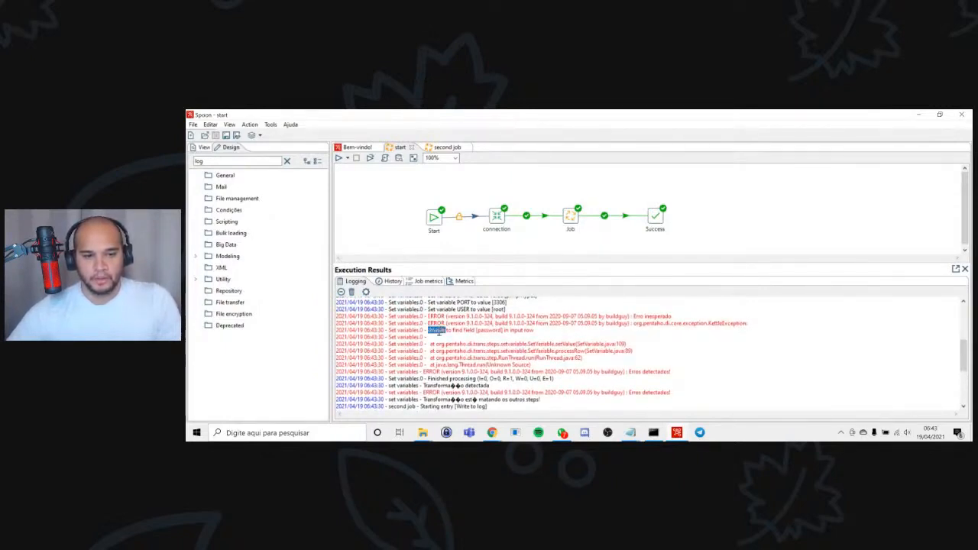
# Open the transformation referenced by the connection entry, set the Data grid's fifth field name to "password", and save the transformation.
pyautogui.rightClick(491, 217)
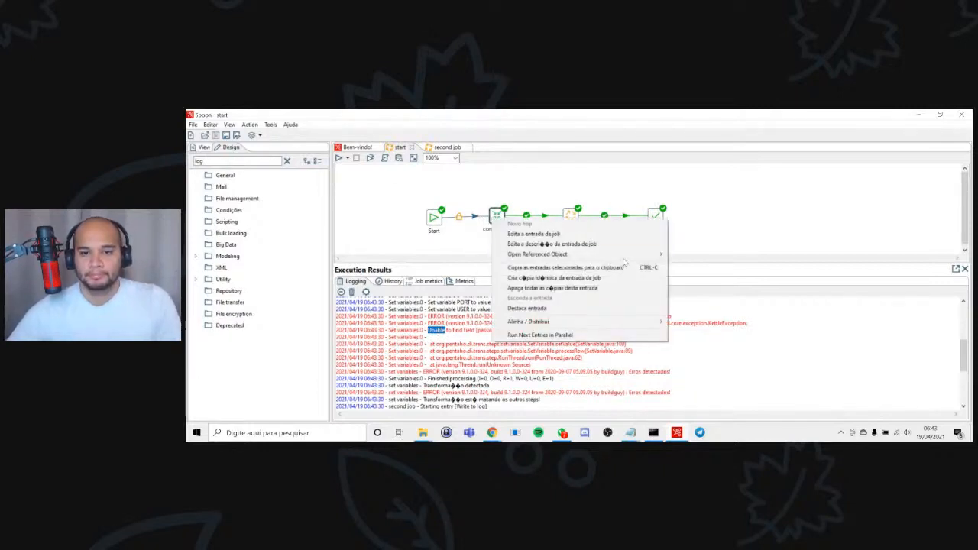
pyautogui.moveTo(634, 254)
pyautogui.click(693, 256)
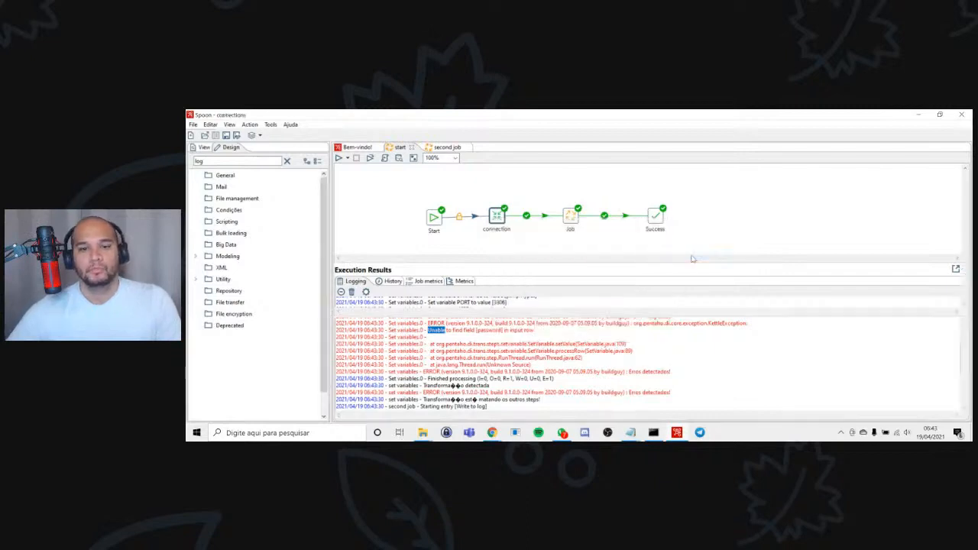
pyautogui.doubleClick(438, 209)
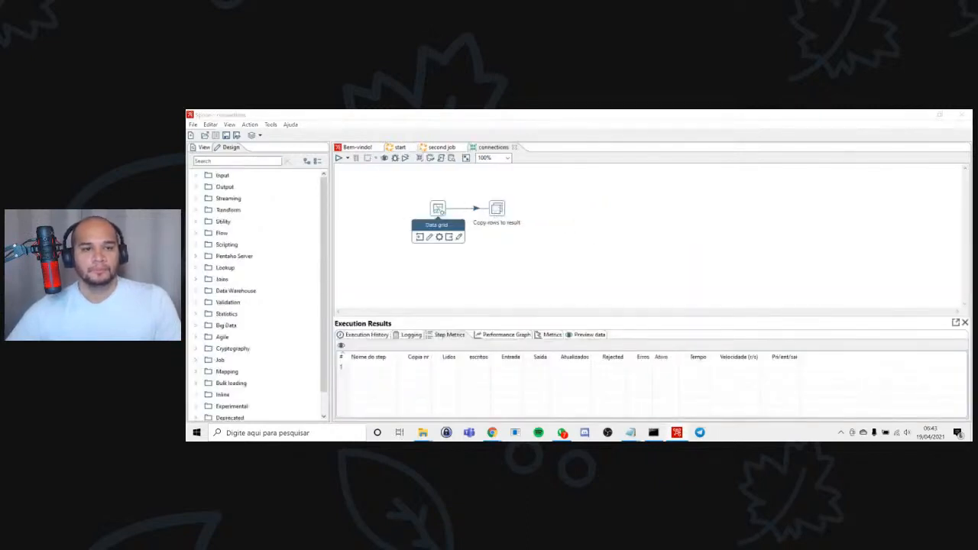
pyautogui.click(224, 205)
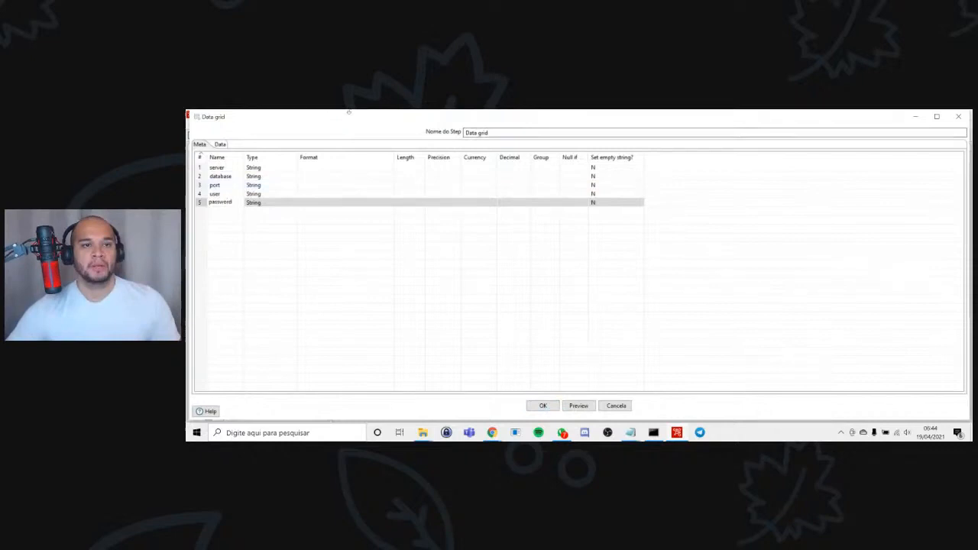
pyautogui.click(542, 406)
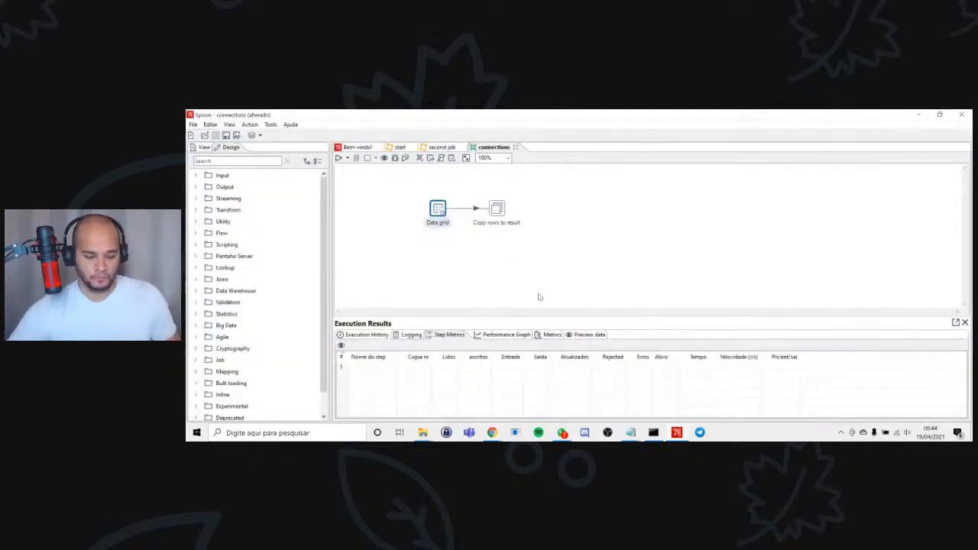
pyautogui.hotkey('ctrl', 's')
# Return to the start job, rerun it with the Pentaho local configuration and examine the set variables messages in the log.
pyautogui.click(400, 146)
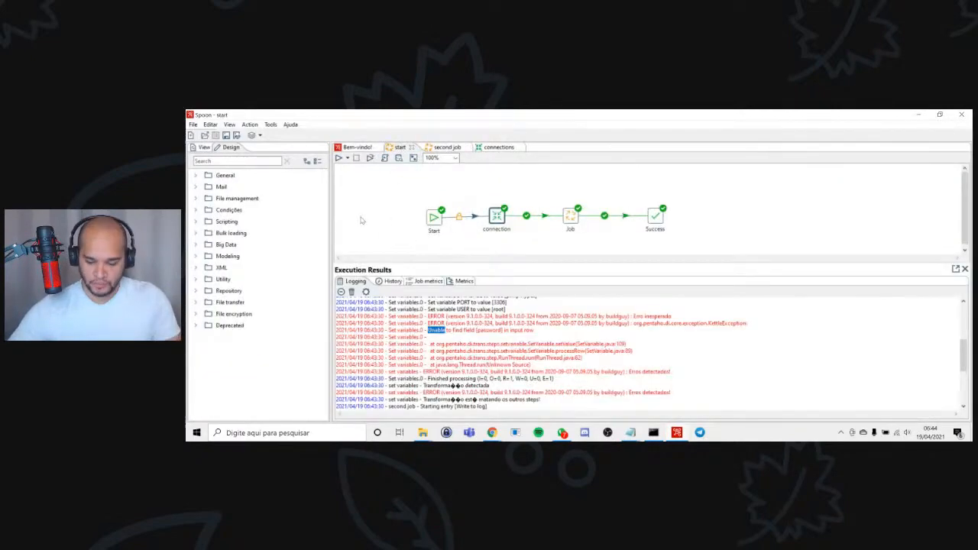
pyautogui.press('F9')
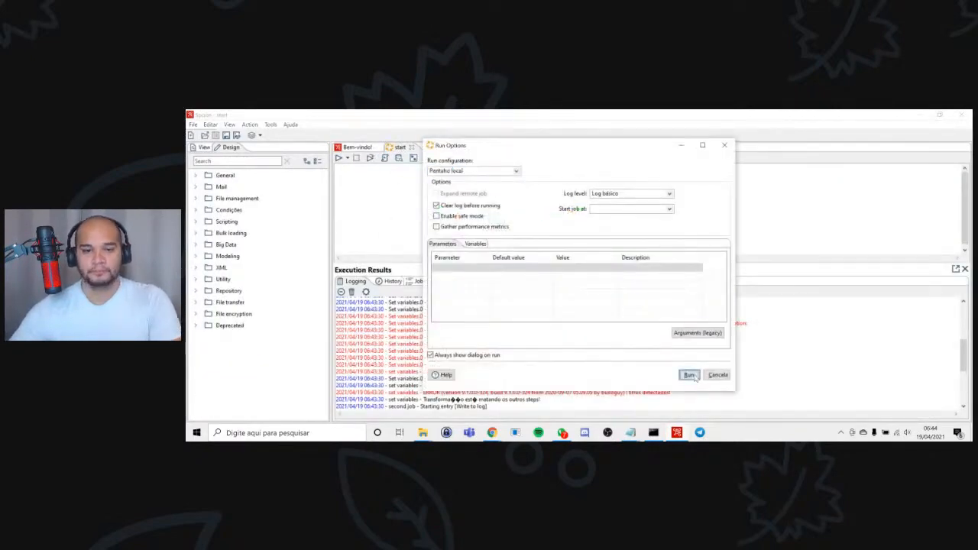
pyautogui.click(689, 374)
pyautogui.scroll(5, 671, 346)
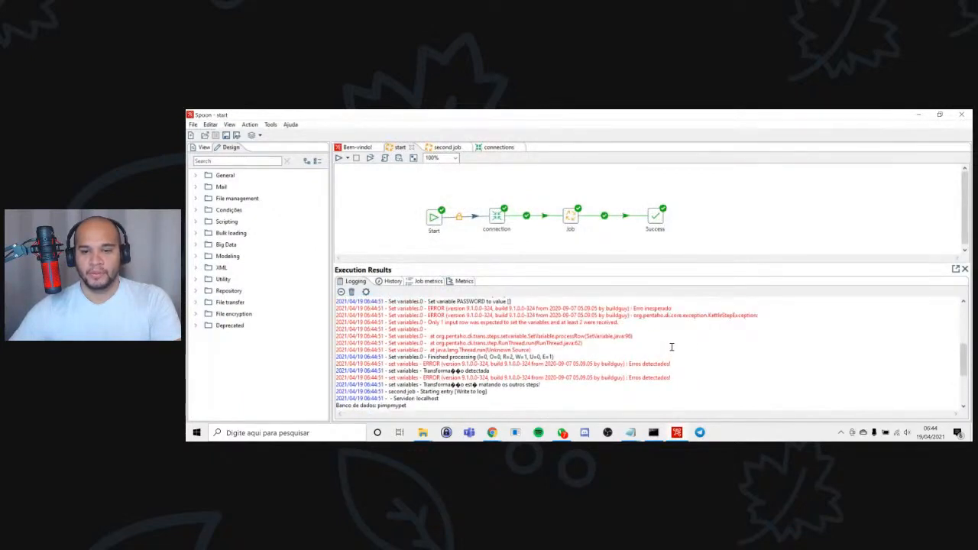
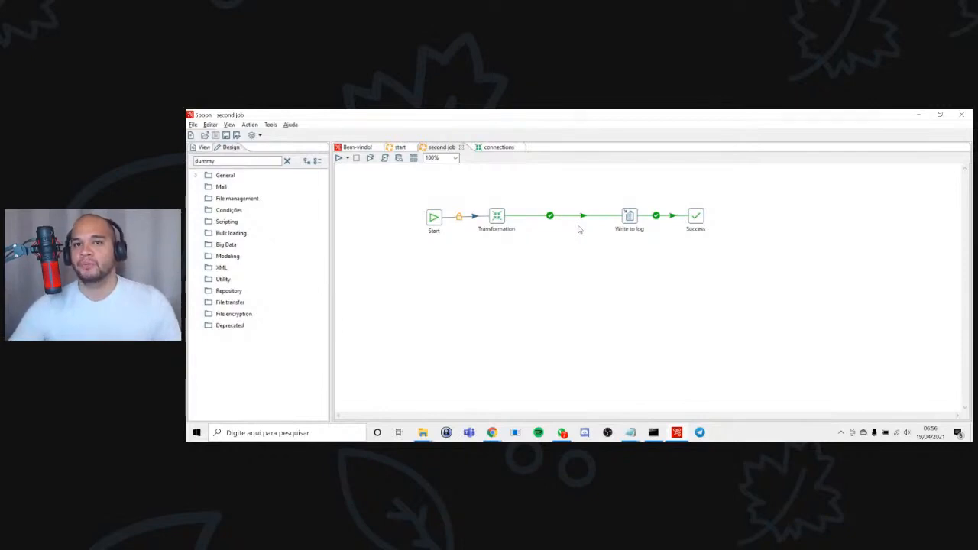
# Paste a copy of the Transformation entry and insert it into the hop between Transformation and Write to log, splitting the hop.
pyautogui.moveTo(633, 218)
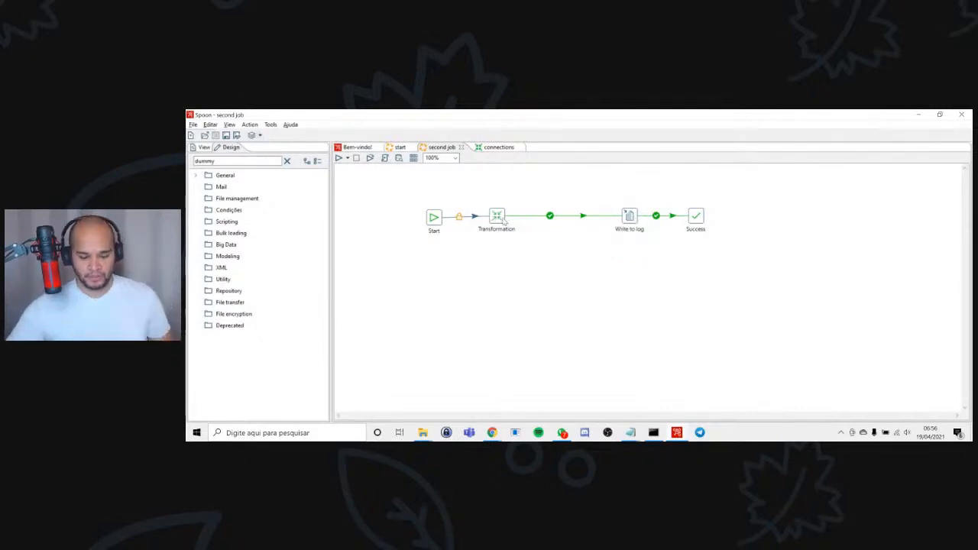
pyautogui.moveTo(504, 221)
pyautogui.hotkey('ctrl', 'v')
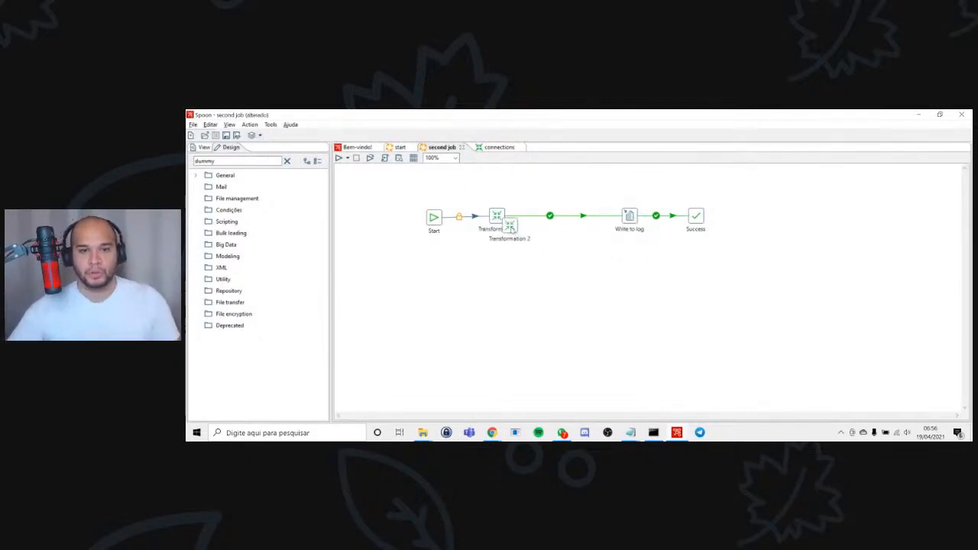
pyautogui.moveTo(510, 227); pyautogui.dragTo(574, 220)
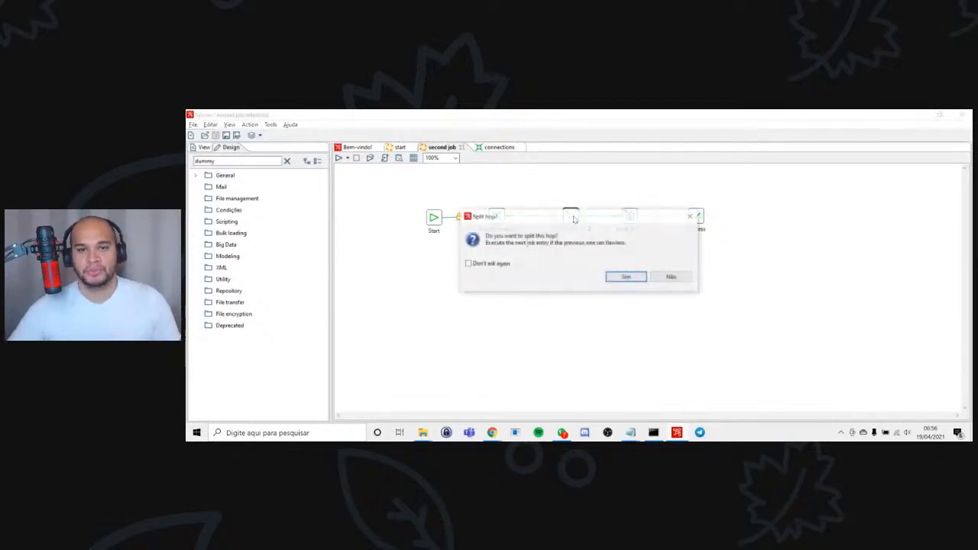
pyautogui.click(626, 277)
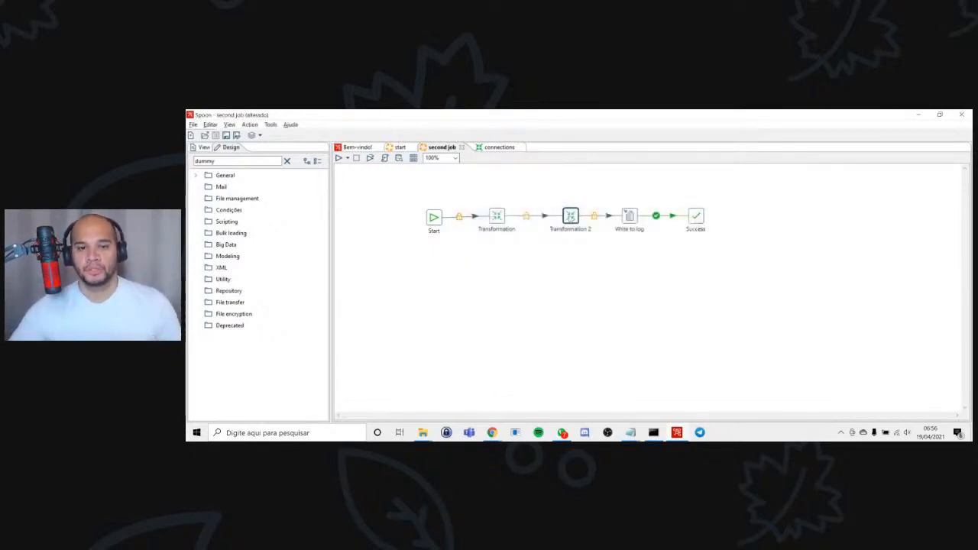
pyautogui.doubleClick(571, 217)
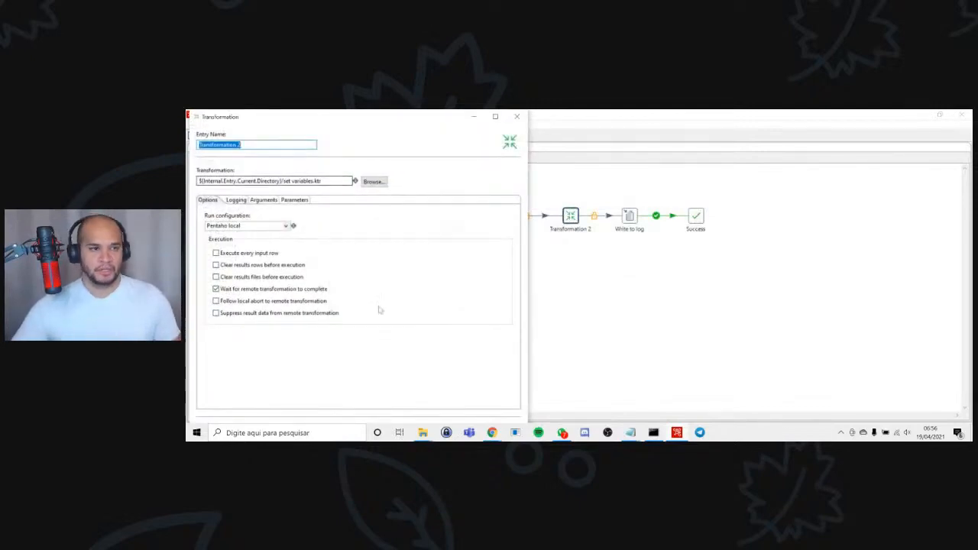
pyautogui.write('set data')
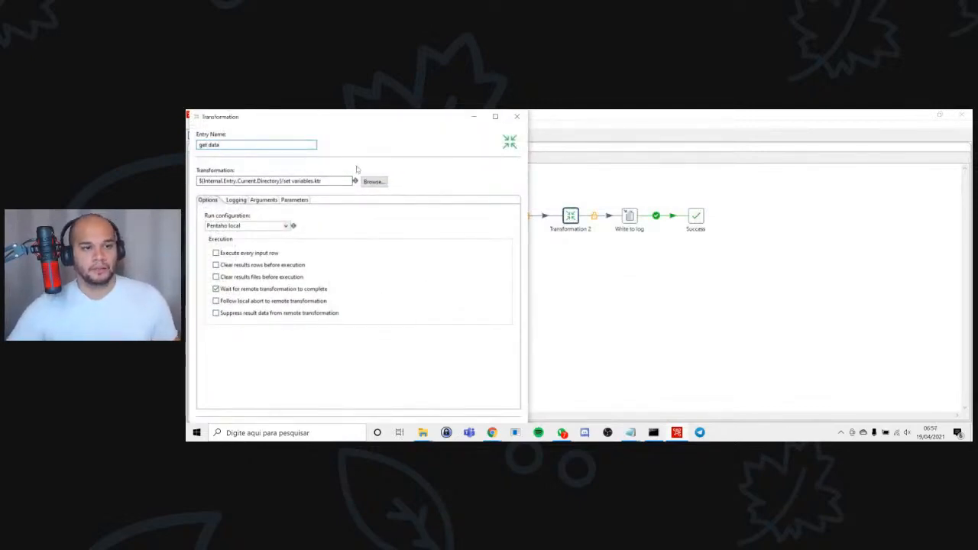
pyautogui.press('Escape')
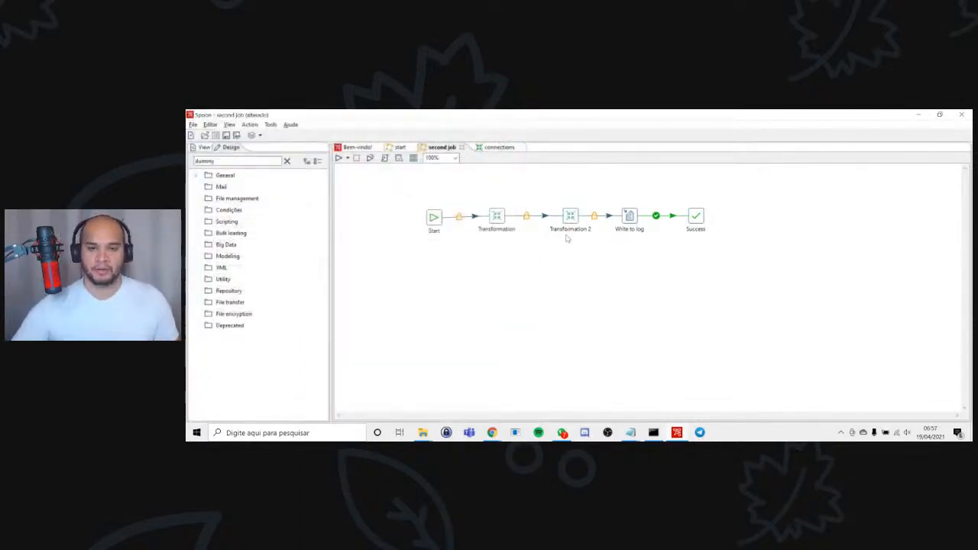
# Rename the copied entry "get data", assign get data.ktr from the Downloads folder to it, and save the second job.
pyautogui.doubleClick(571, 217)
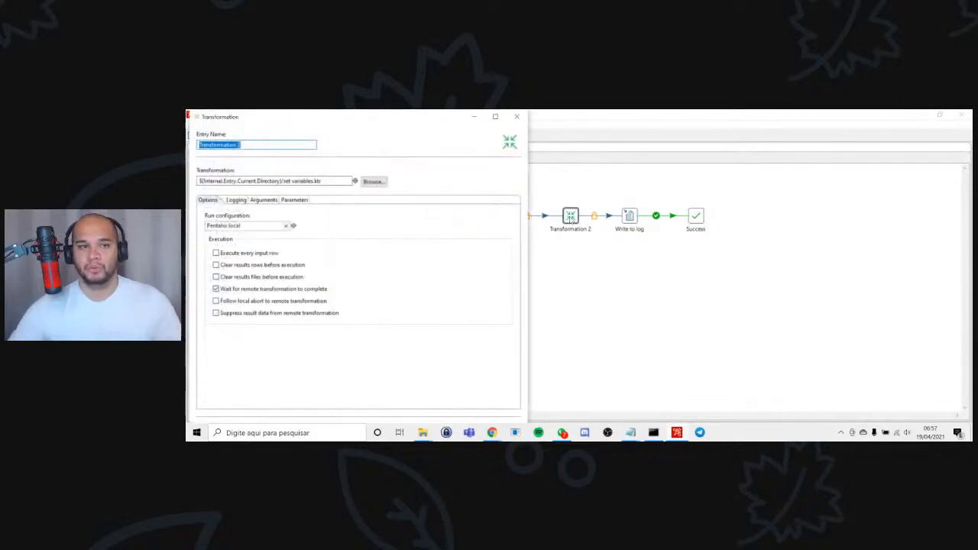
pyautogui.write('get data')
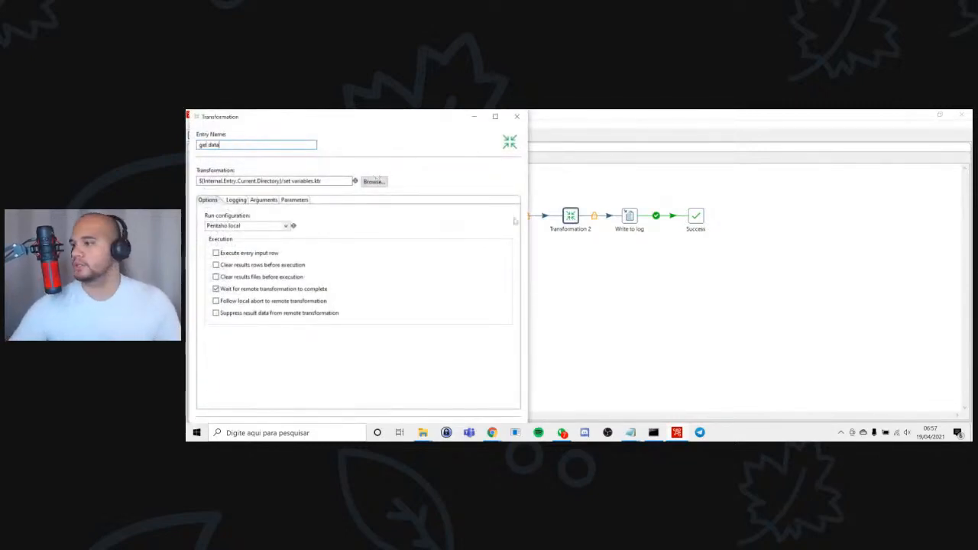
pyautogui.click(372, 182)
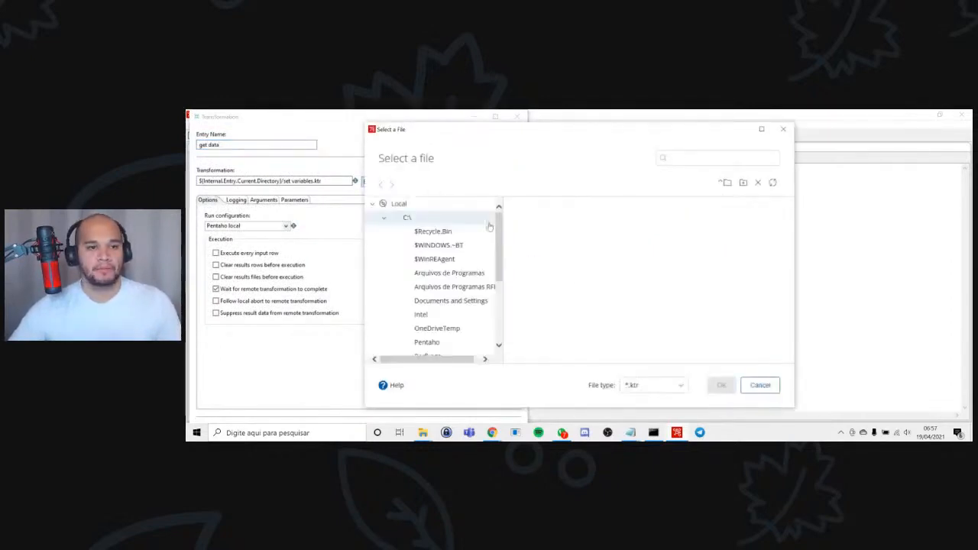
pyautogui.scroll(-4, 426, 300)
pyautogui.scroll(-8, 425, 300)
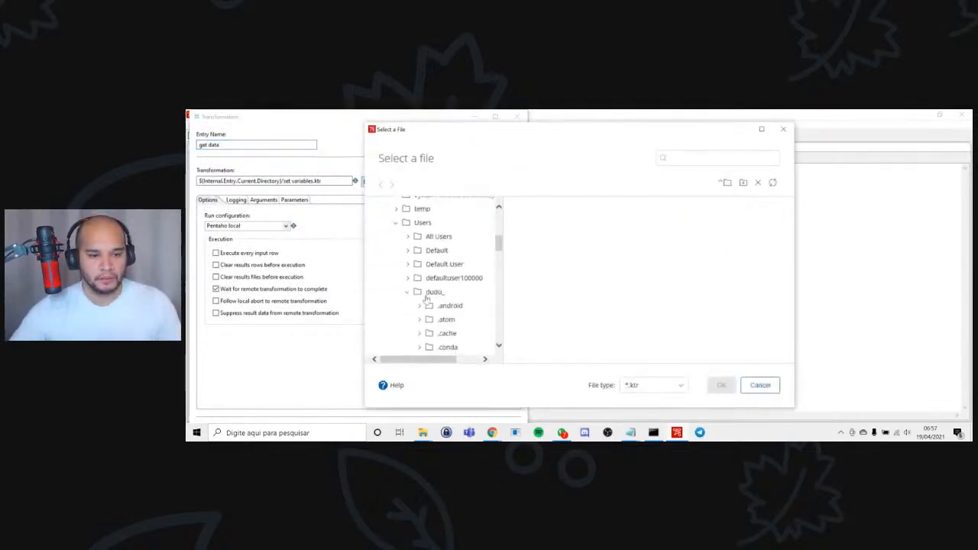
pyautogui.scroll(-8, 426, 300)
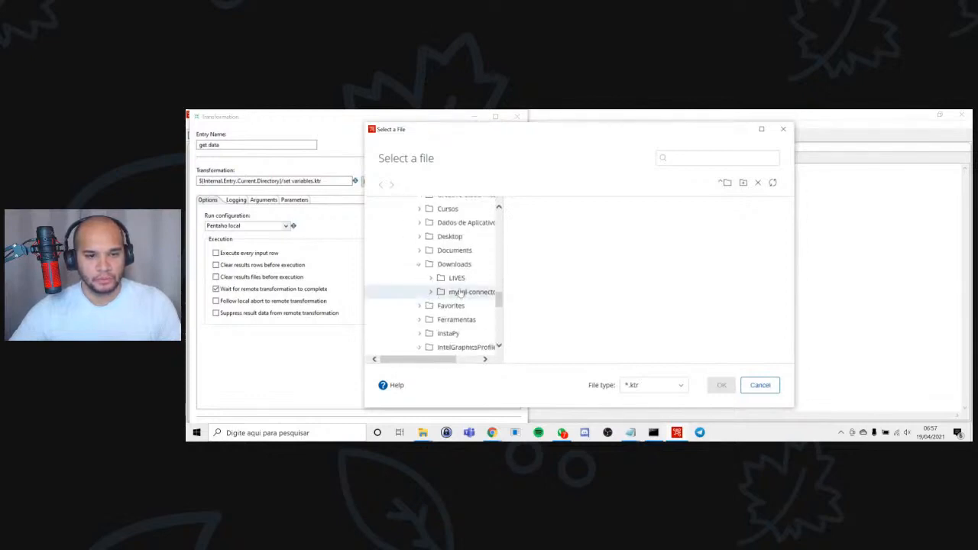
pyautogui.click(456, 265)
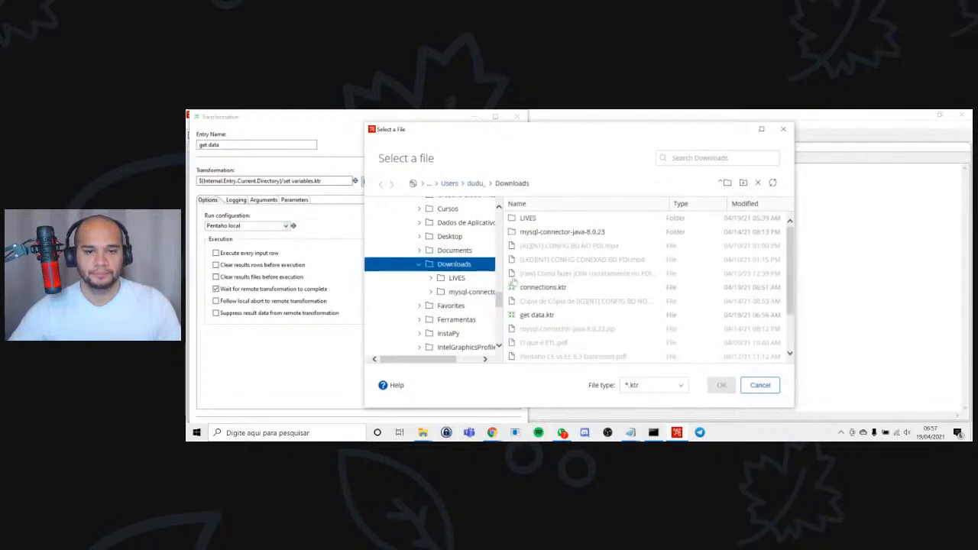
pyautogui.click(539, 317)
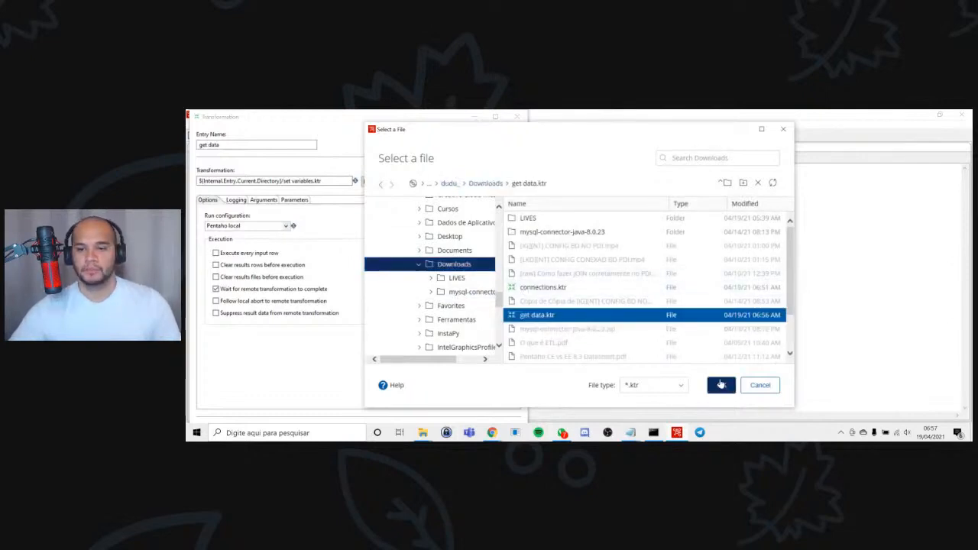
pyautogui.click(721, 385)
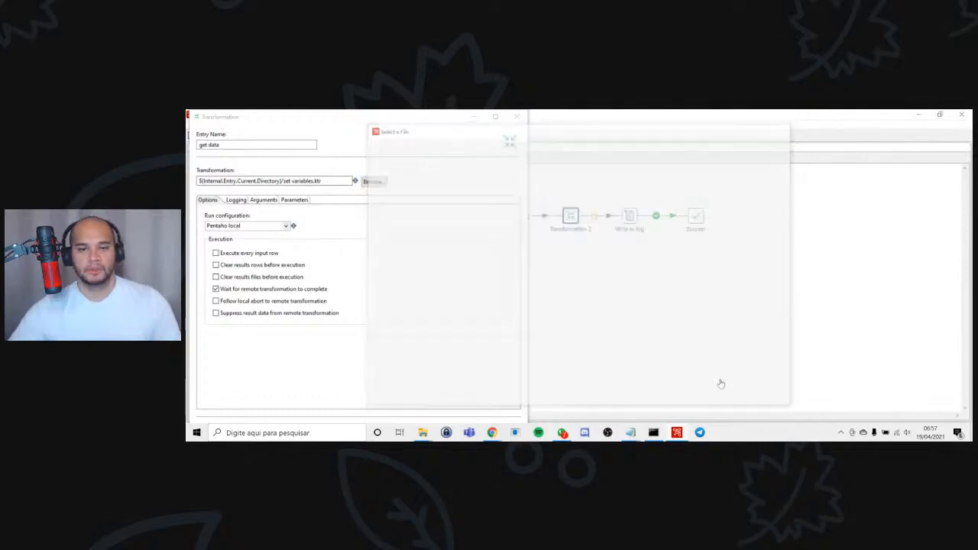
pyautogui.click(495, 116)
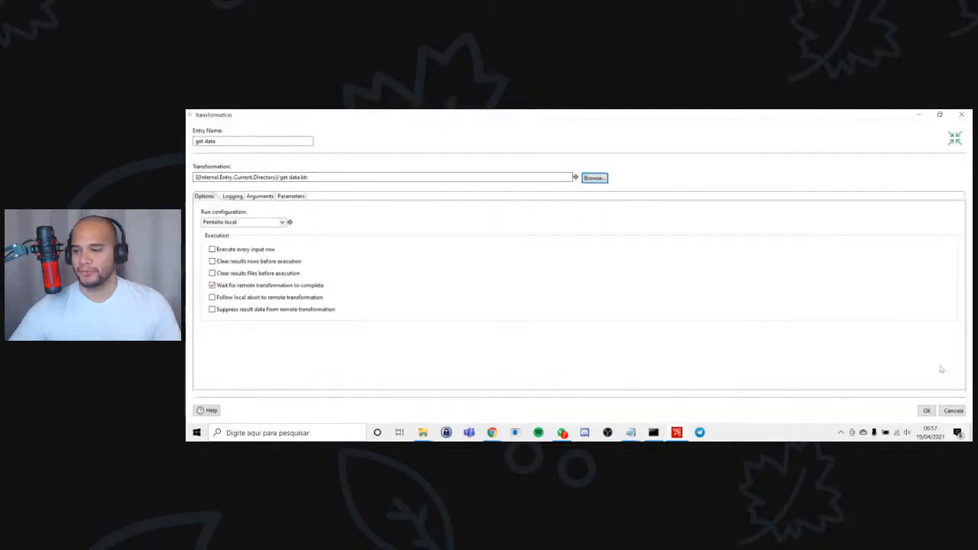
pyautogui.click(926, 411)
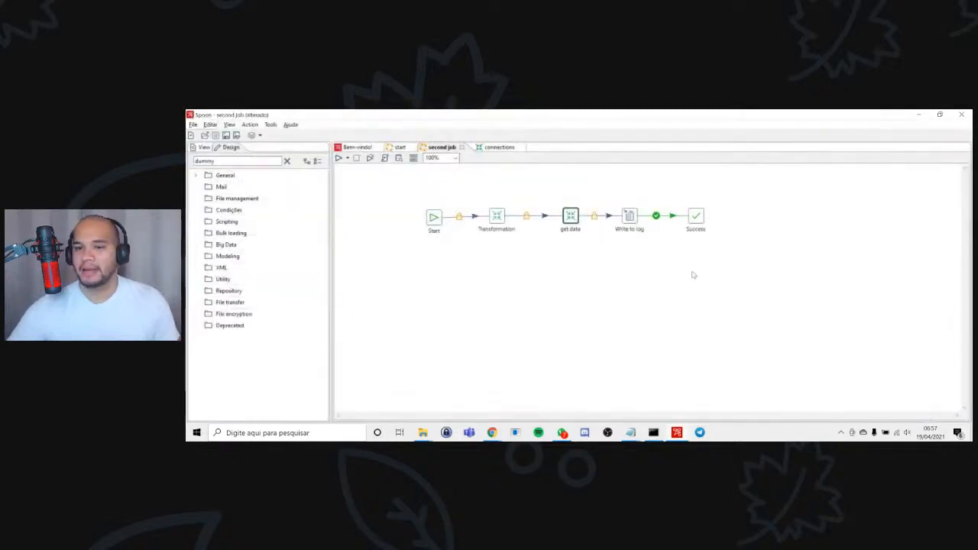
pyautogui.hotkey('ctrl', 's')
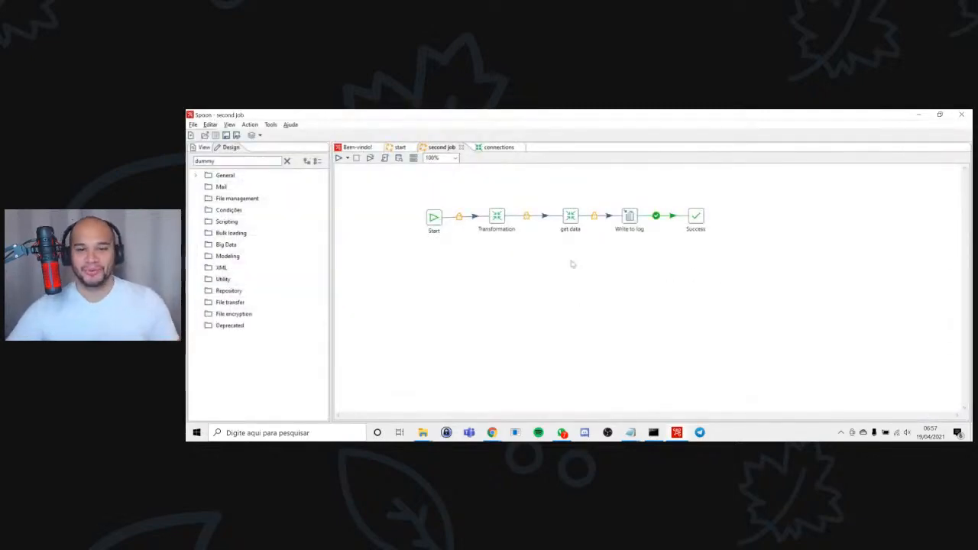
# Open the transformation referenced by the get data entry and add a Table input step to its empty canvas.
pyautogui.rightClick(571, 219)
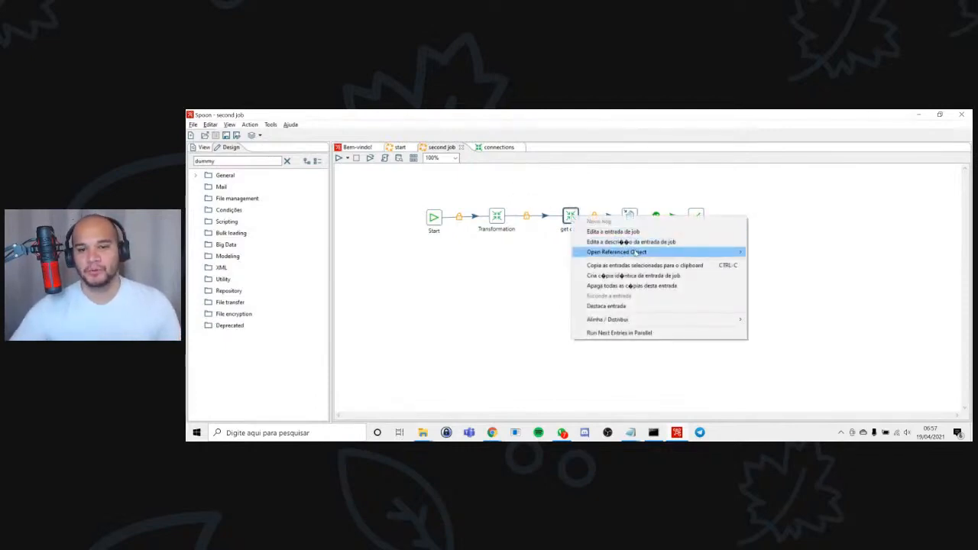
pyautogui.moveTo(637, 253)
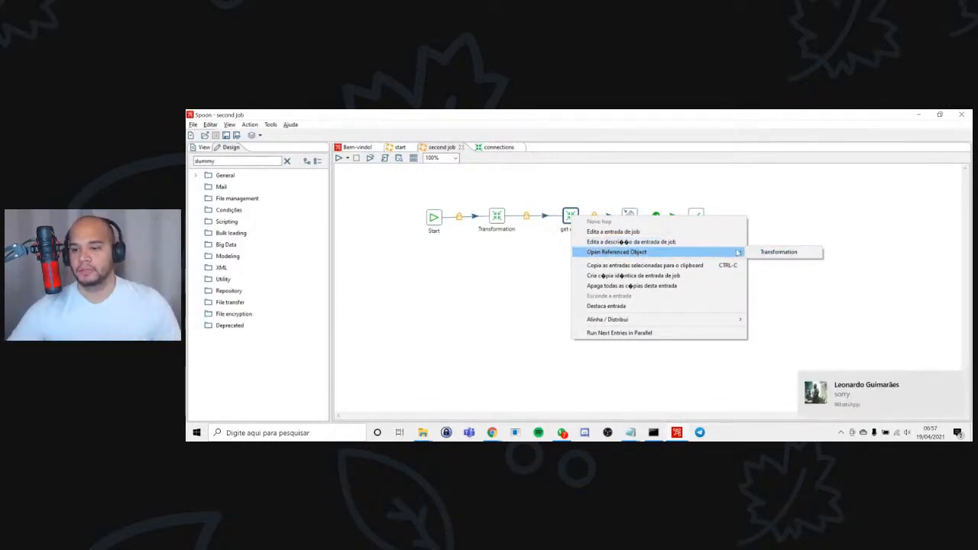
pyautogui.click(764, 253)
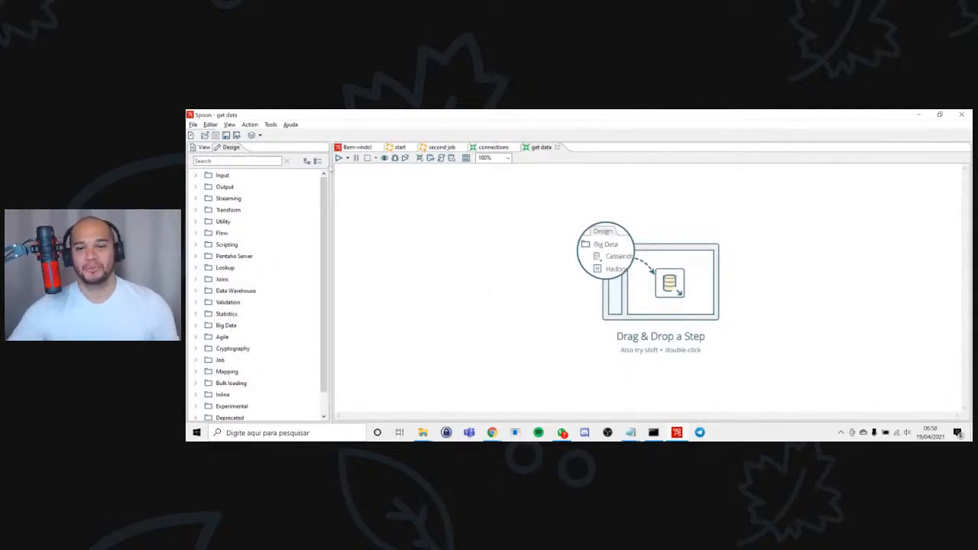
pyautogui.click(228, 159)
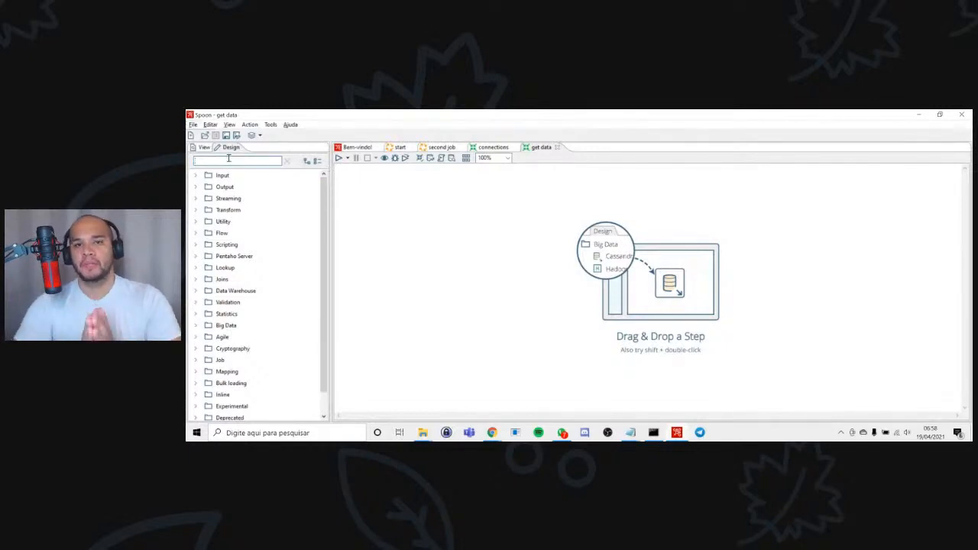
pyautogui.write('table')
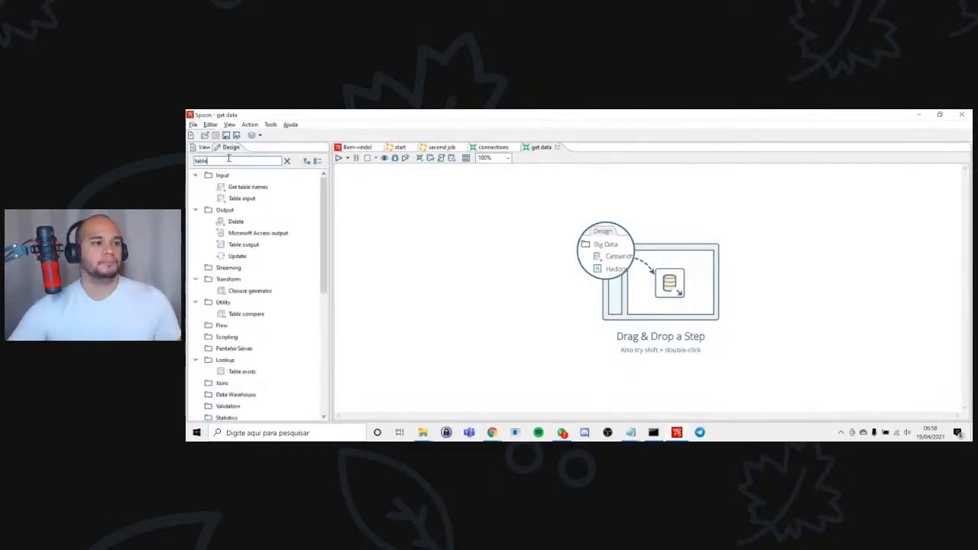
pyautogui.moveTo(246, 203); pyautogui.dragTo(483, 241)
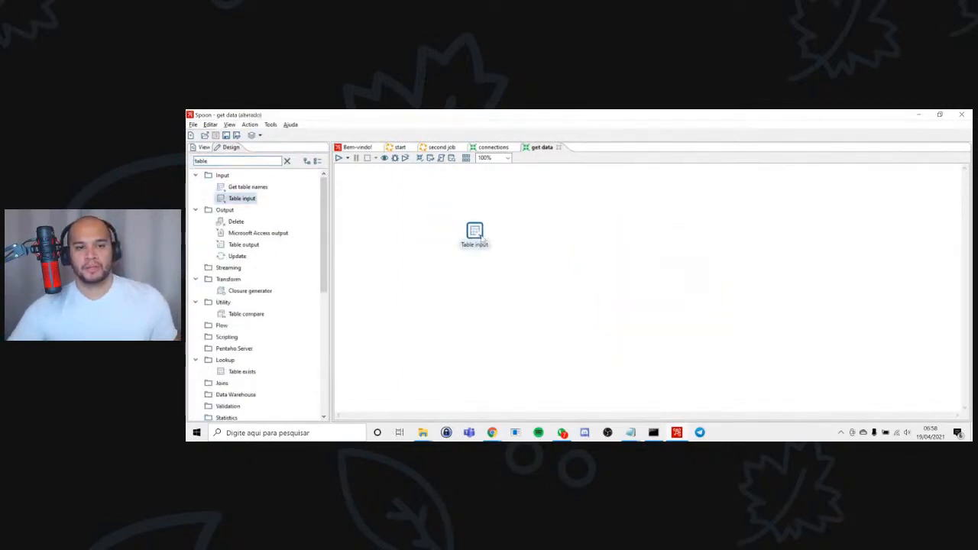
# Start a new database connection from the Table input step and name it "CONEXAO_DINAMICA".
pyautogui.doubleClick(477, 232)
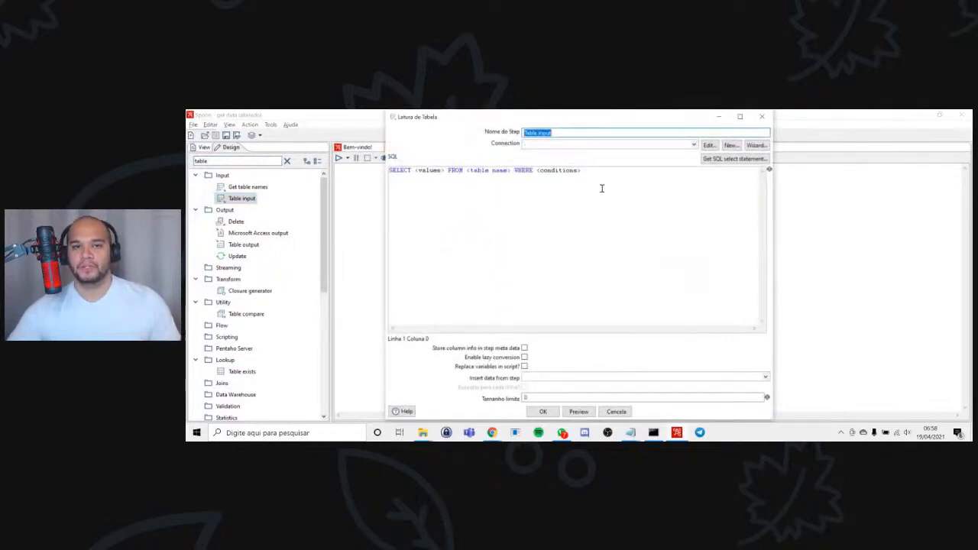
pyautogui.click(694, 145)
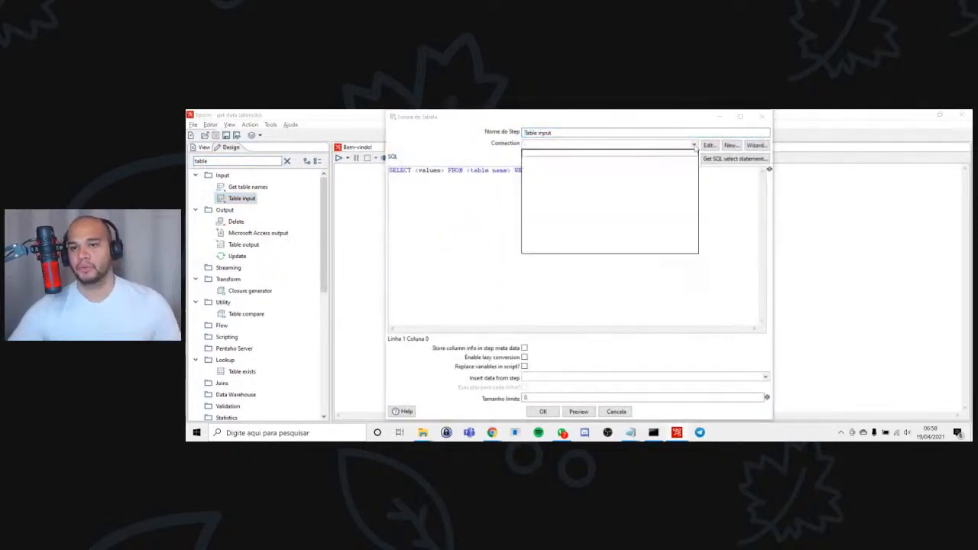
pyautogui.click(714, 178)
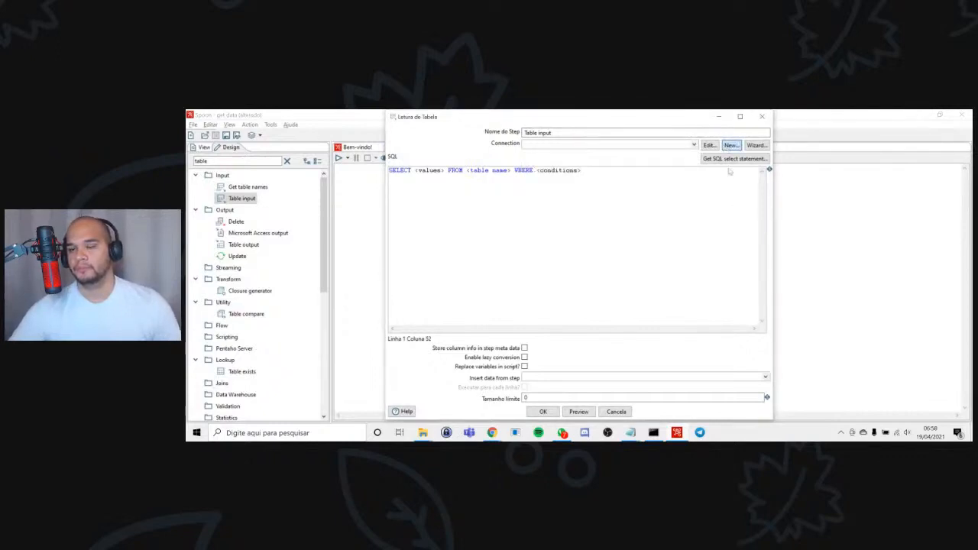
pyautogui.click(731, 145)
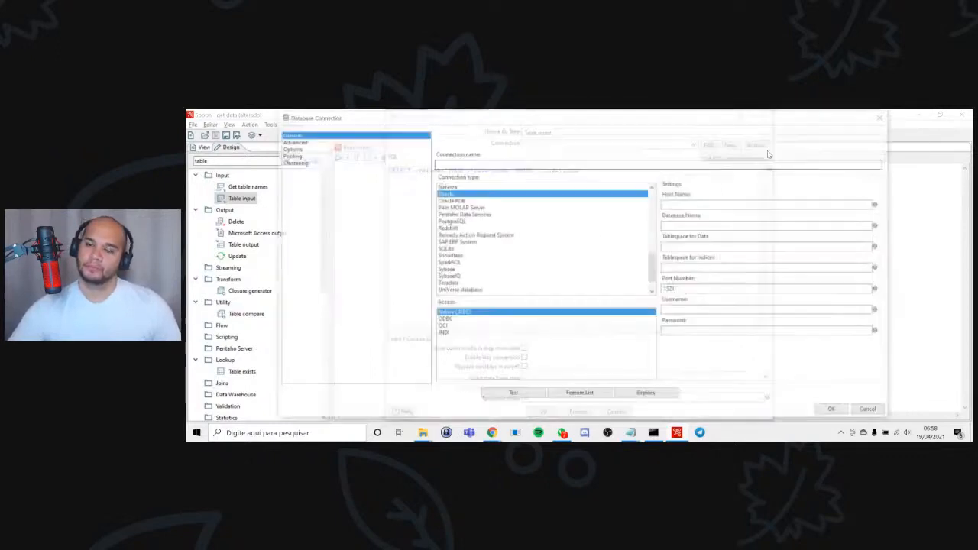
pyautogui.click(586, 162)
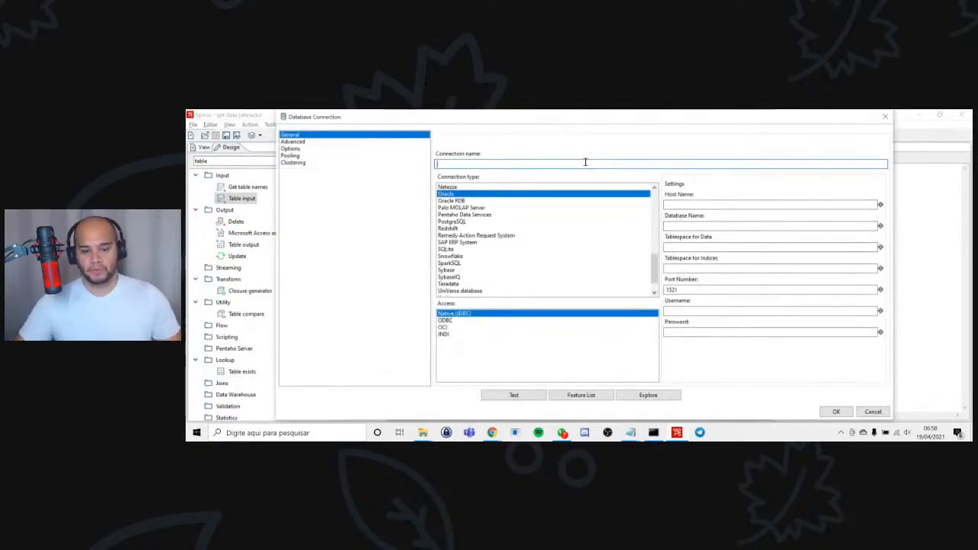
pyautogui.write('CONEXAO_')
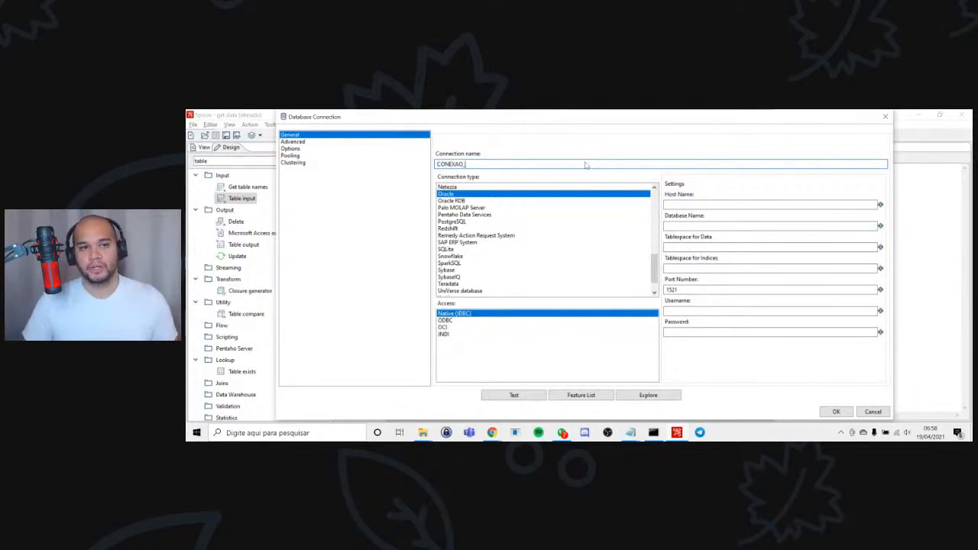
pyautogui.write('DINAMICA')
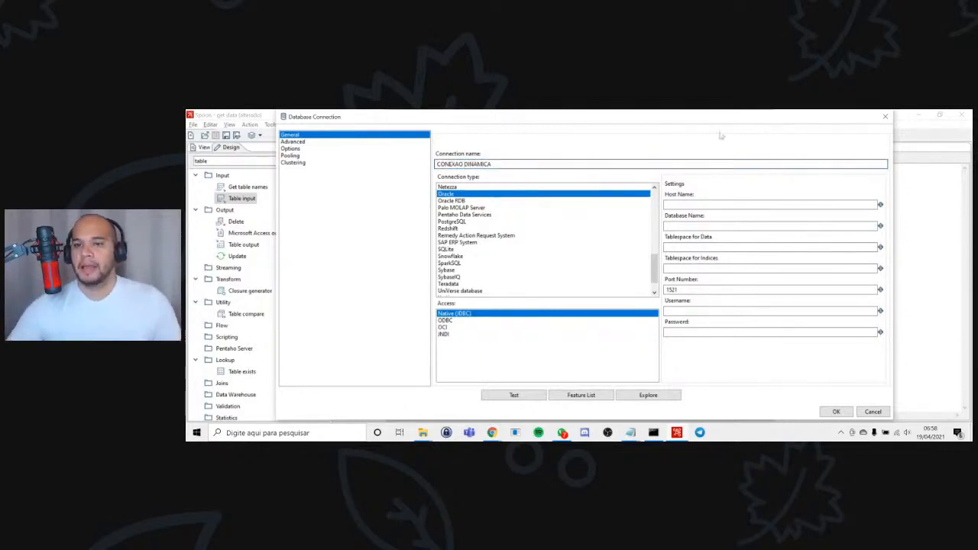
# Set the connection's host name to ${SERVER} and its database name to ${DATABASE}.
pyautogui.click(673, 203)
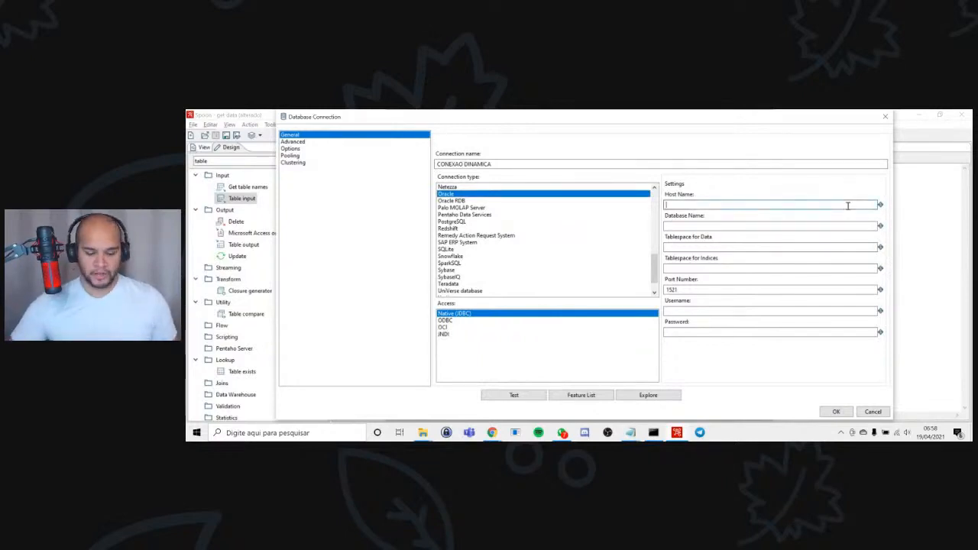
pyautogui.write('${SERVER}')
pyautogui.press('Tab')
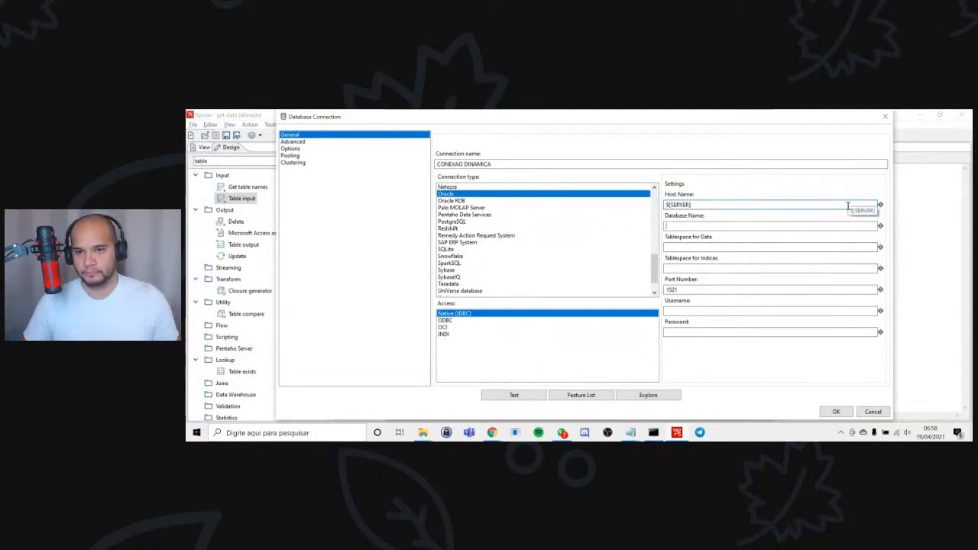
pyautogui.write('${DAT')
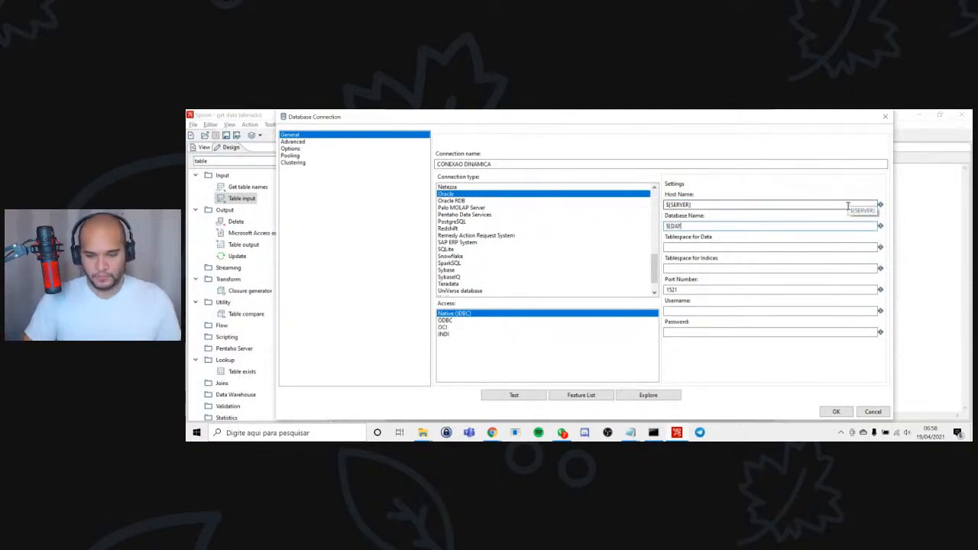
pyautogui.write('ABASE')
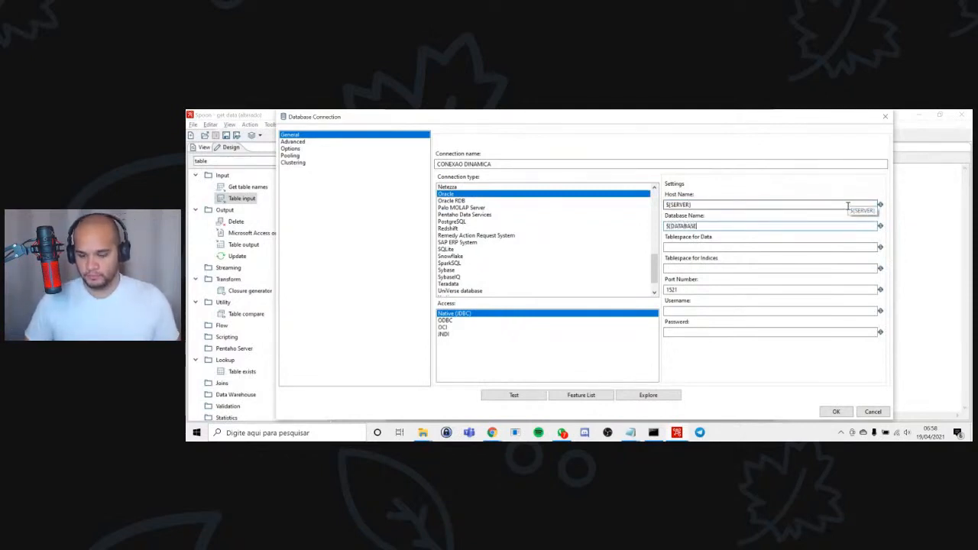
pyautogui.press('Tab')
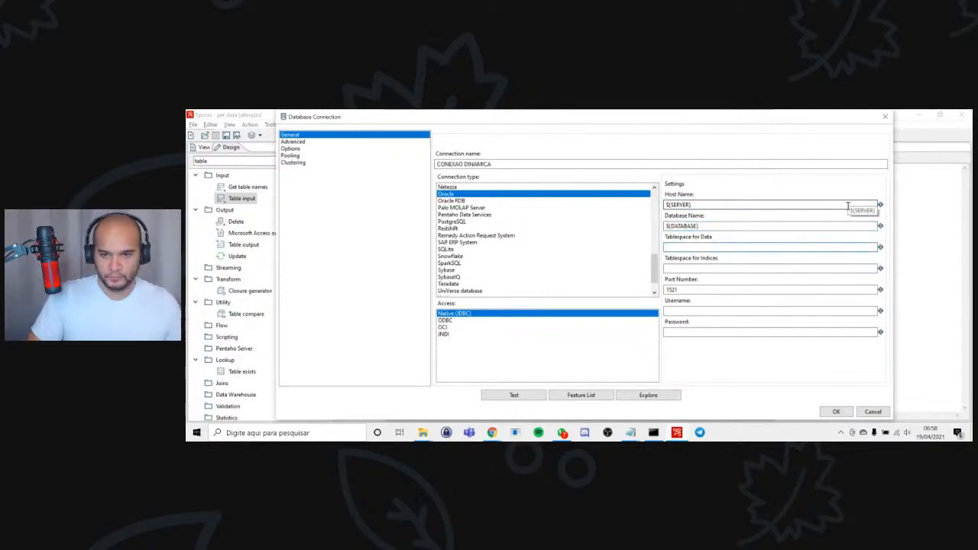
pyautogui.press('Tab')
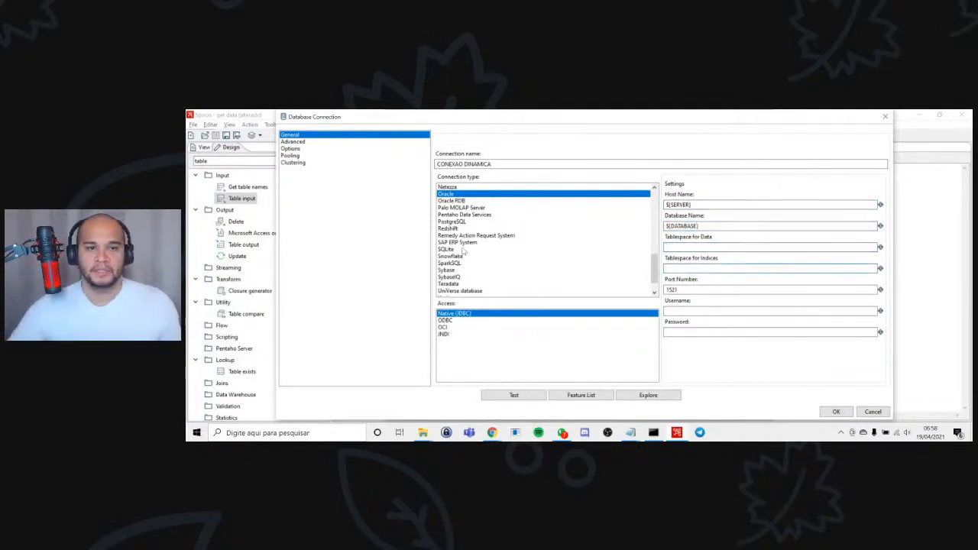
# Change the connection type of the dynamic connection to MySQL.
pyautogui.moveTo(654, 267); pyautogui.dragTo(636, 222)
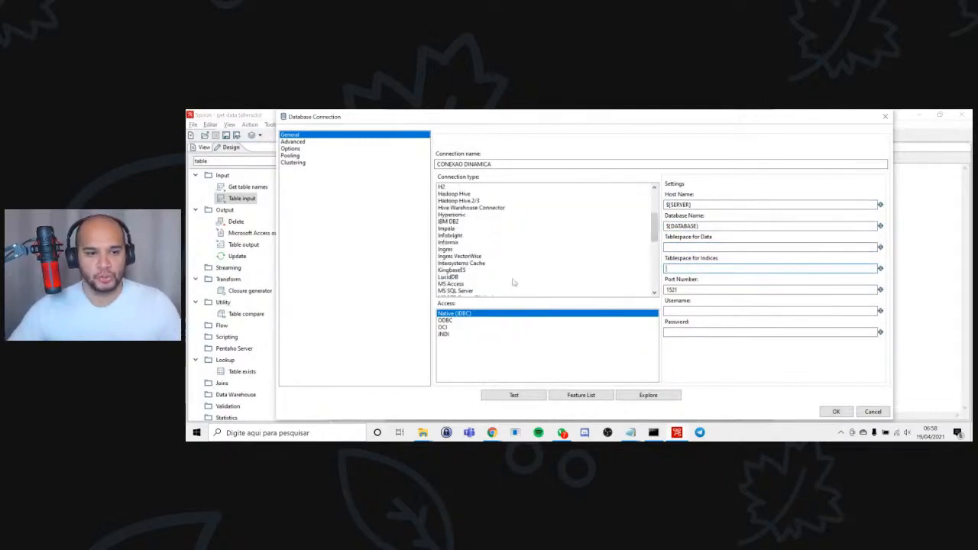
pyautogui.scroll(-1, 535, 286)
pyautogui.scroll(-1, 499, 267)
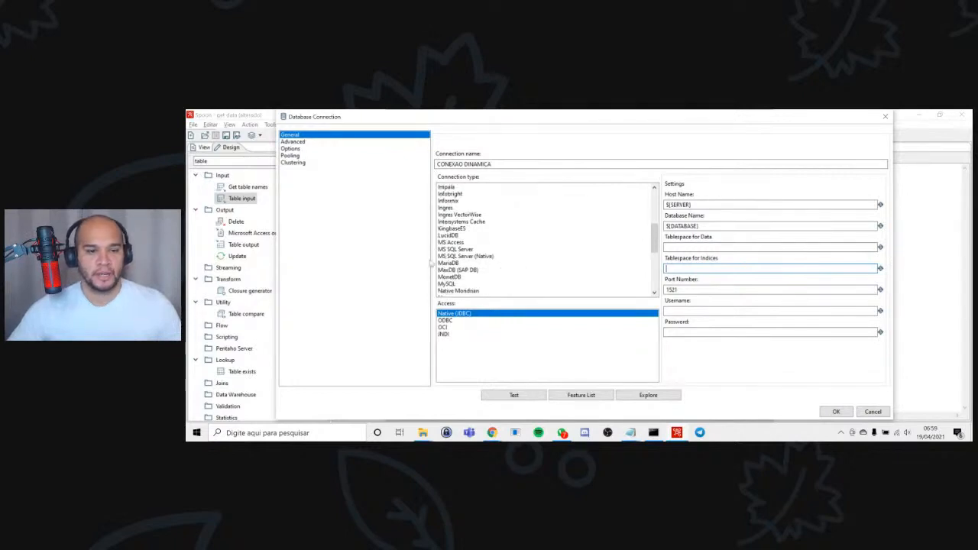
pyautogui.click(446, 284)
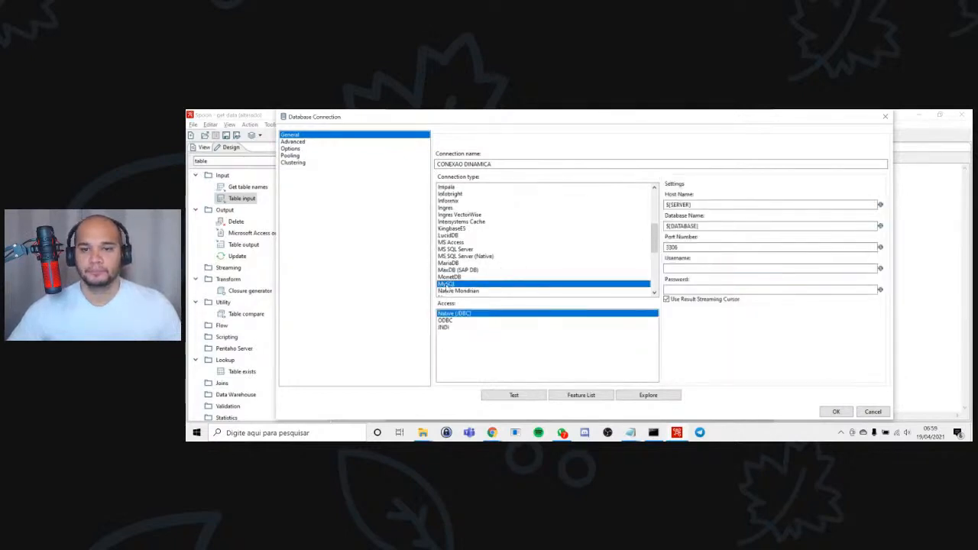
# Set the connection's port number to ${PORT} and its username to ${USER}, replacing the default port.
pyautogui.doubleClick(681, 247)
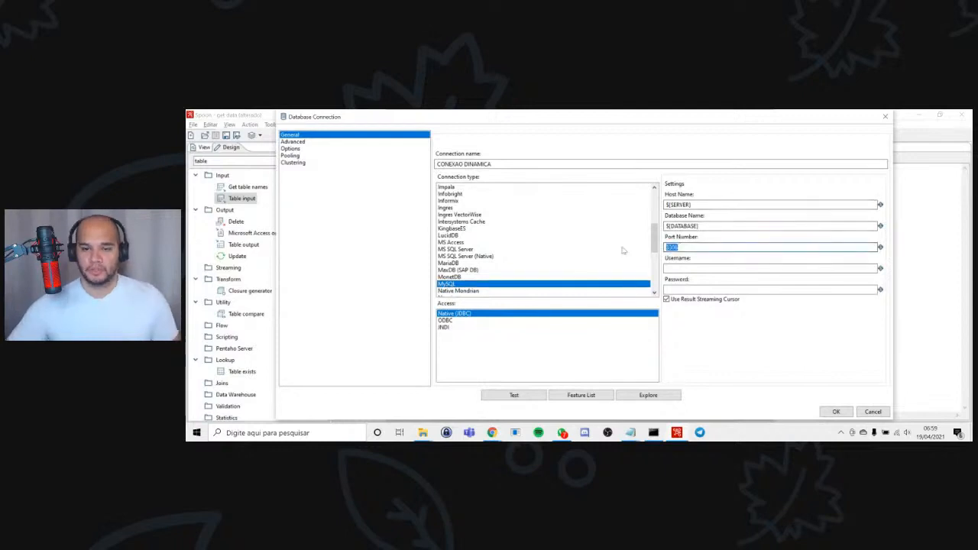
pyautogui.write('$')
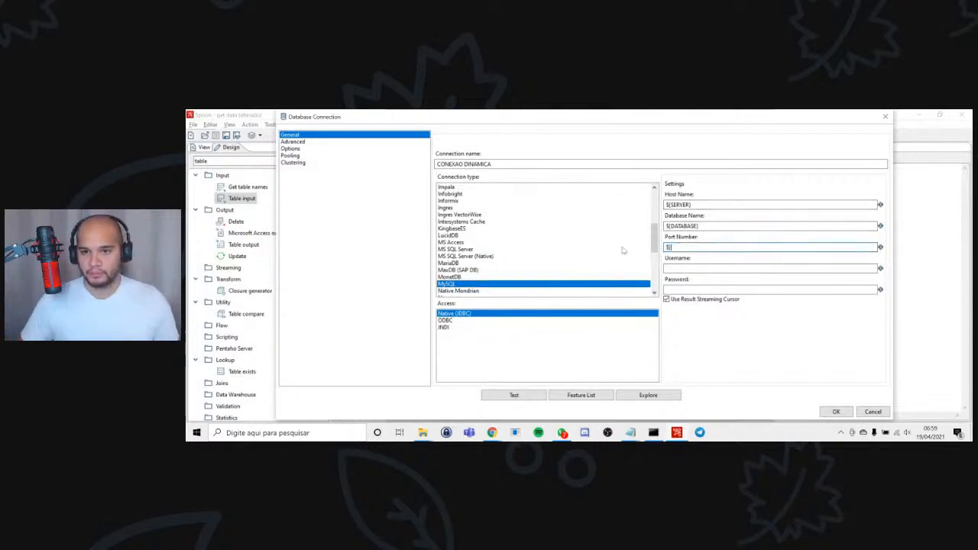
pyautogui.press('BackSpace')
pyautogui.press('BackSpace')
pyautogui.press('BackSpace')
pyautogui.write('{PORT}')
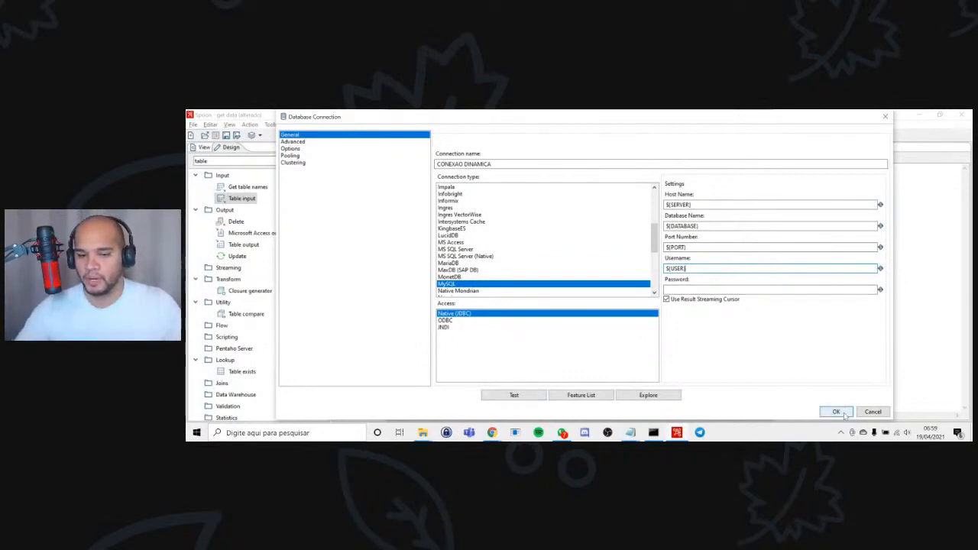
# Test the dynamic connection, dismiss the test report, and save the connection for use in the Table input step.
pyautogui.click(513, 395)
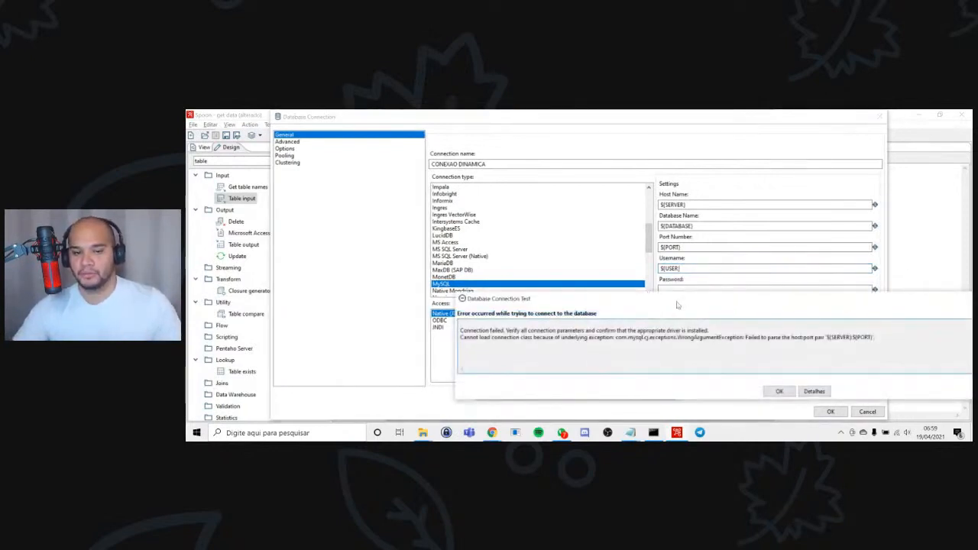
pyautogui.moveTo(676, 304); pyautogui.dragTo(610, 233)
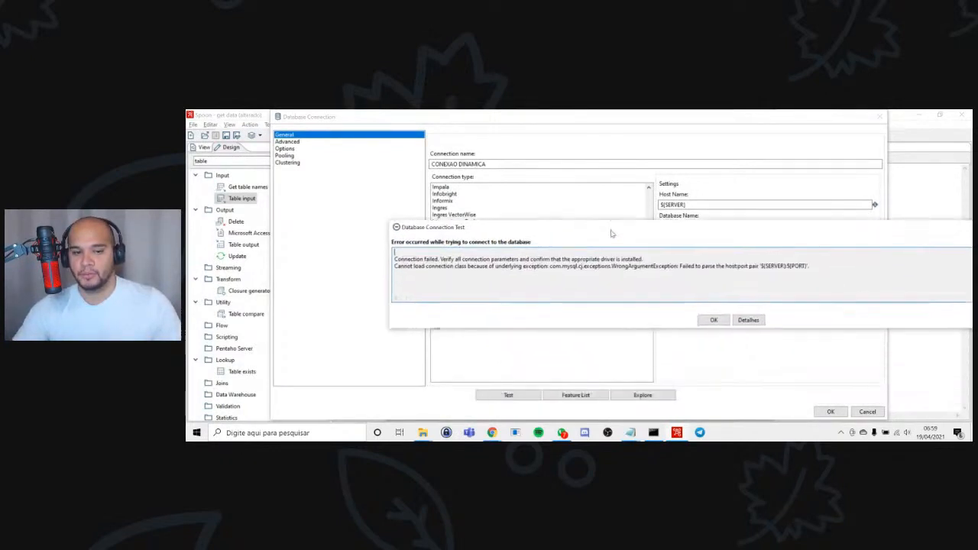
pyautogui.click(713, 321)
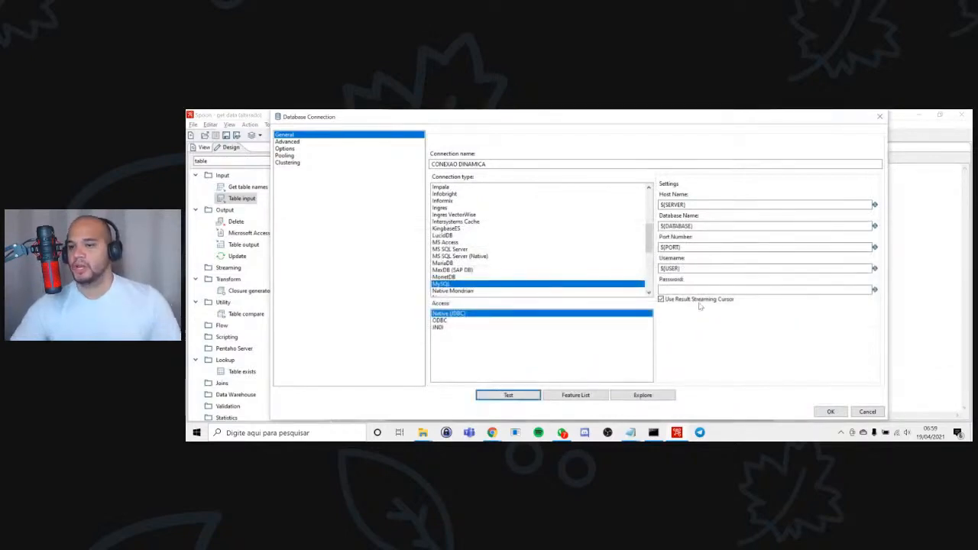
pyautogui.click(839, 412)
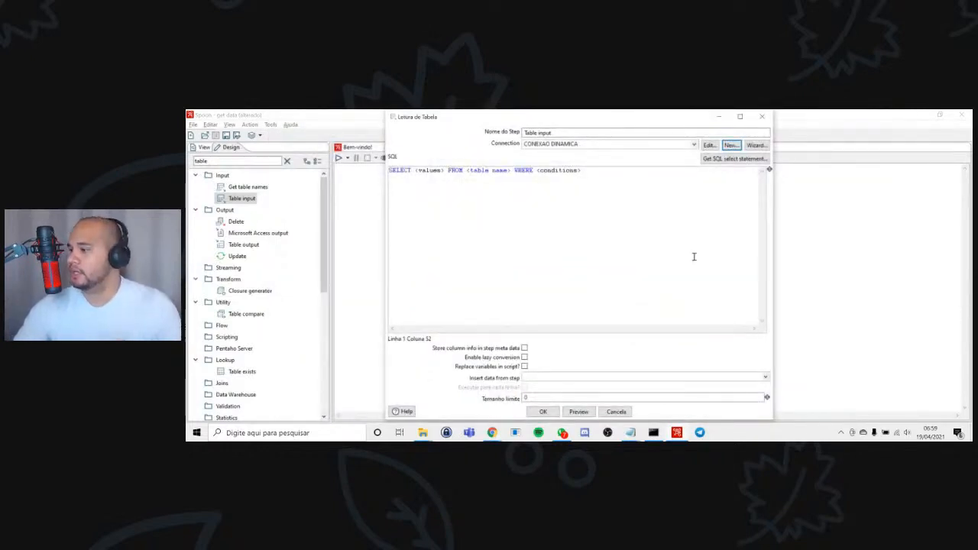
# Replace the Table input's SQL with ${QUERY}, enable variable replacement in the script, and accept the step settings.
pyautogui.hotkey('ctrl', 'a')
pyautogui.press('Delete')
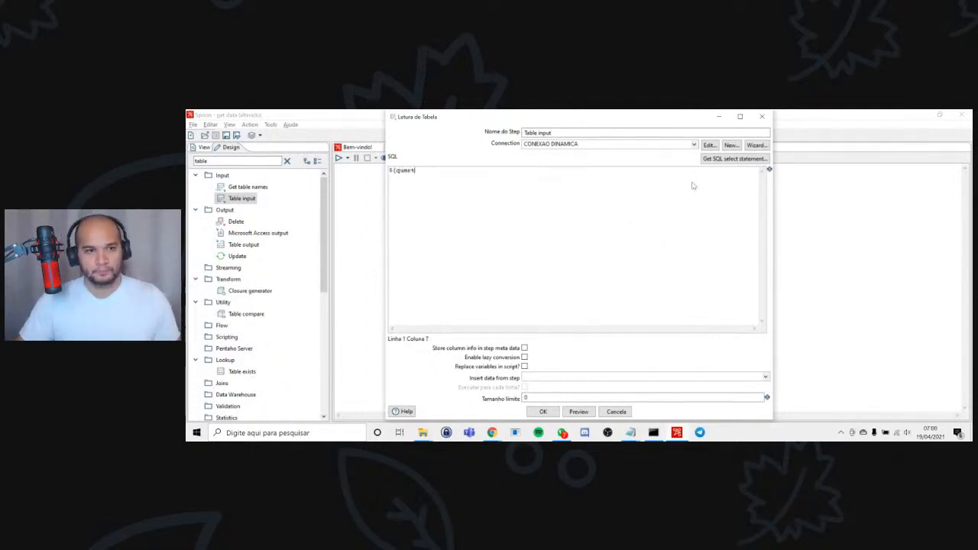
pyautogui.press('BackSpace')
pyautogui.write('QUERY')
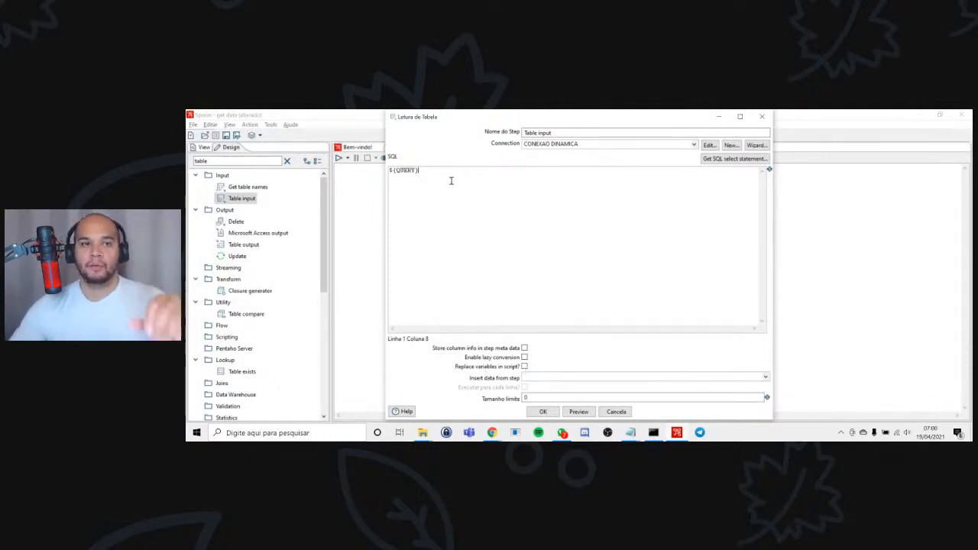
pyautogui.click(524, 367)
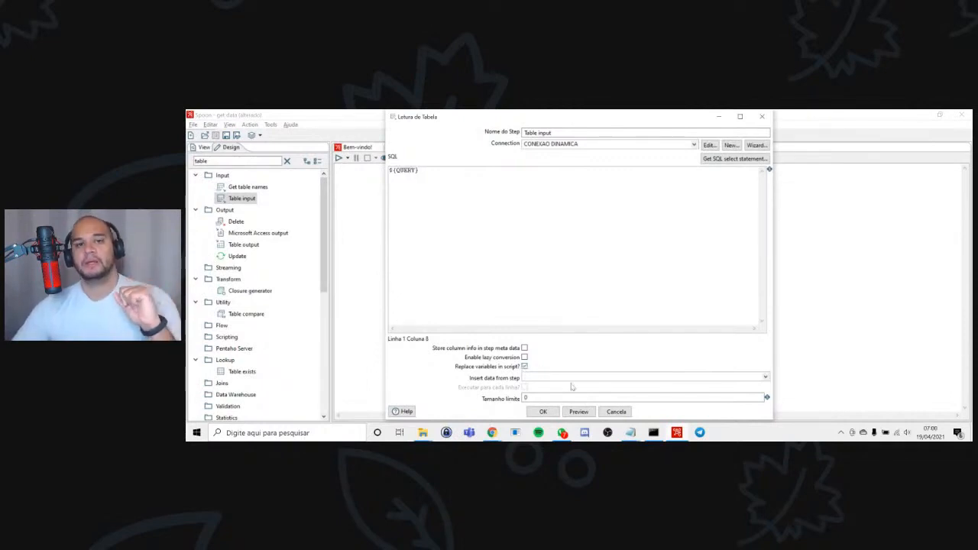
pyautogui.click(544, 412)
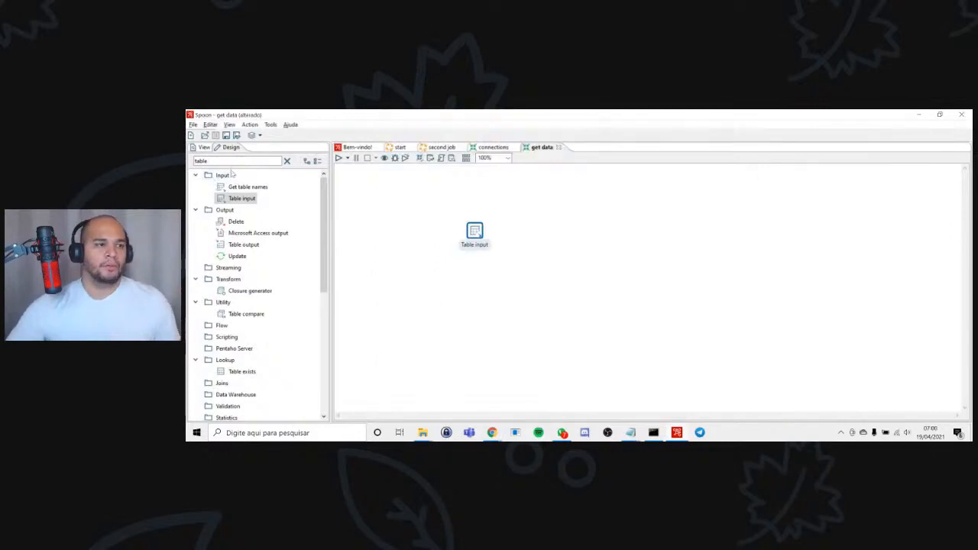
# Add a Dummy (do nothing) step connected after Table input and save the get data transformation.
pyautogui.moveTo(225, 161); pyautogui.dragTo(191, 161)
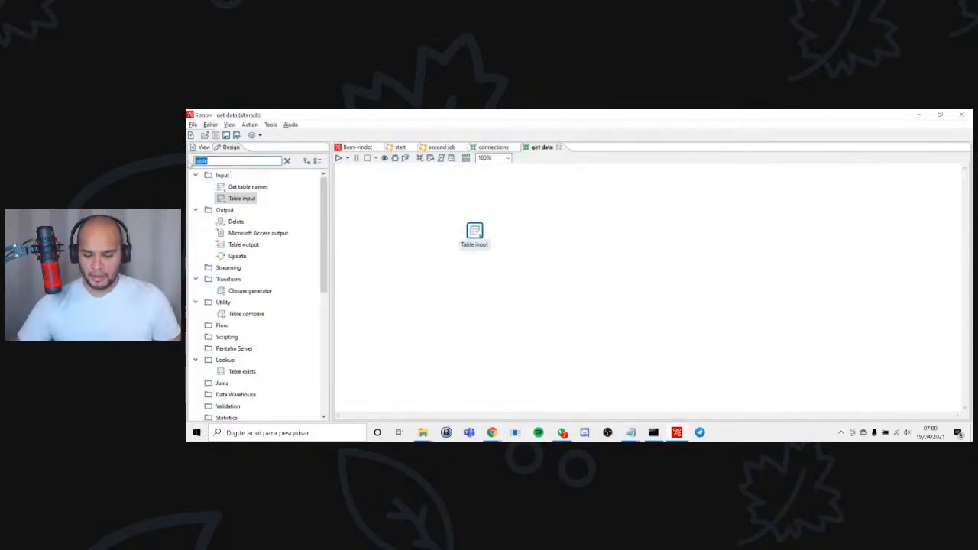
pyautogui.write('dumm')
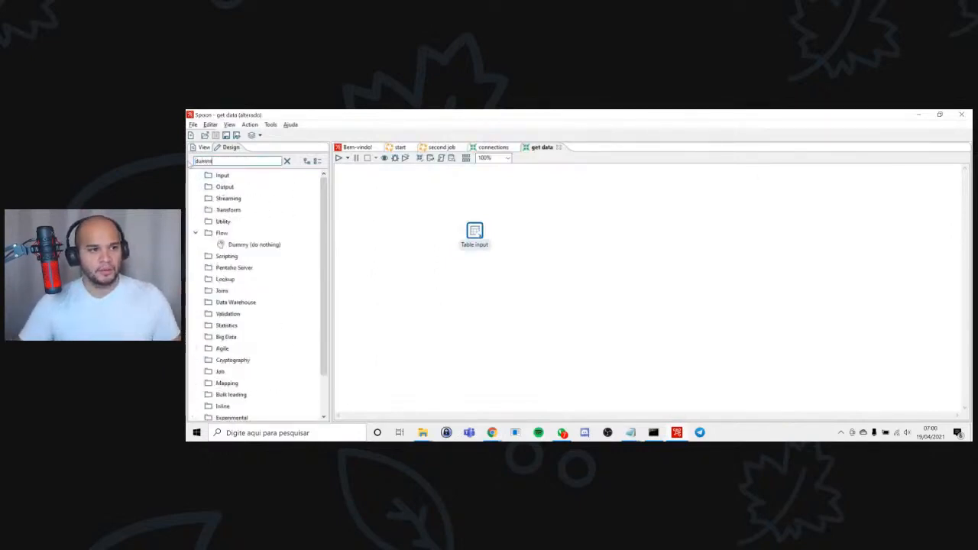
pyautogui.doubleClick(255, 245)
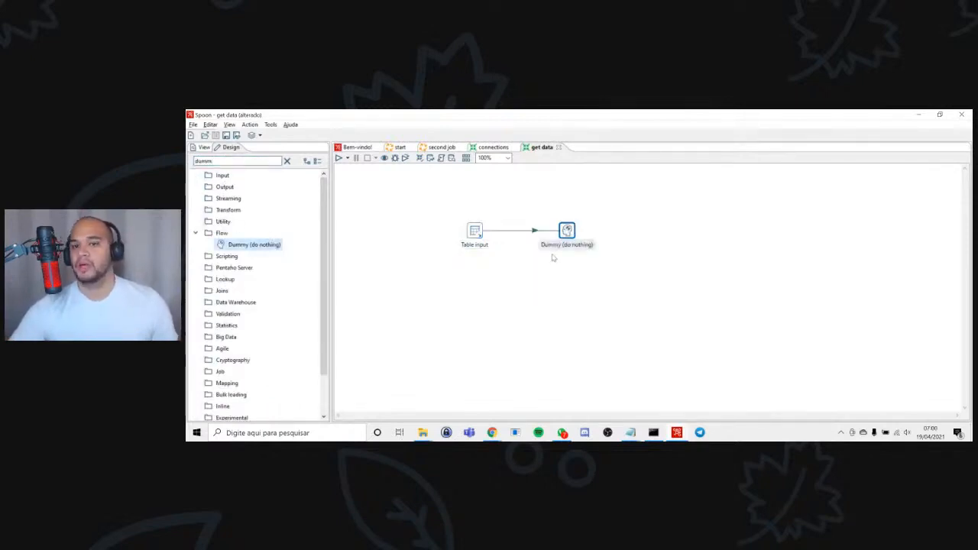
pyautogui.moveTo(567, 230)
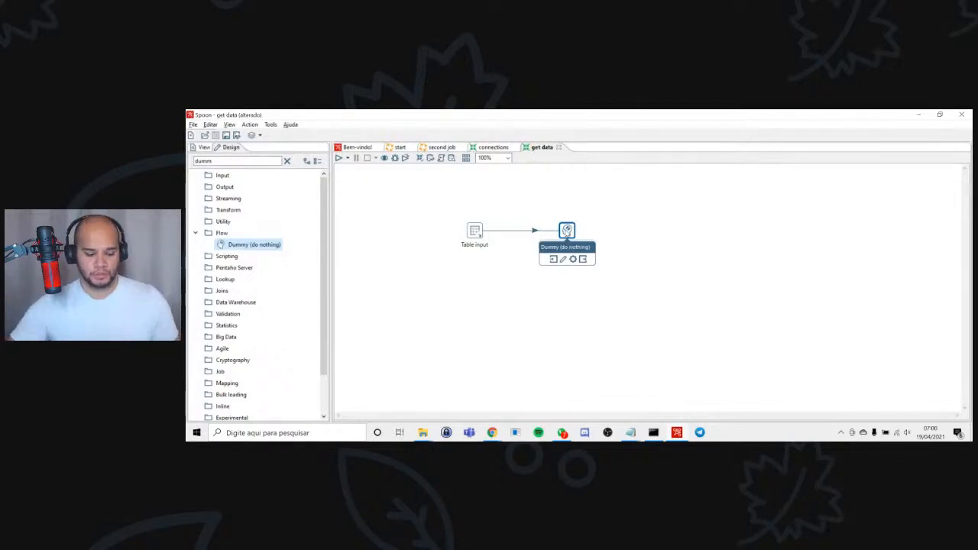
pyautogui.hotkey('ctrl', 's')
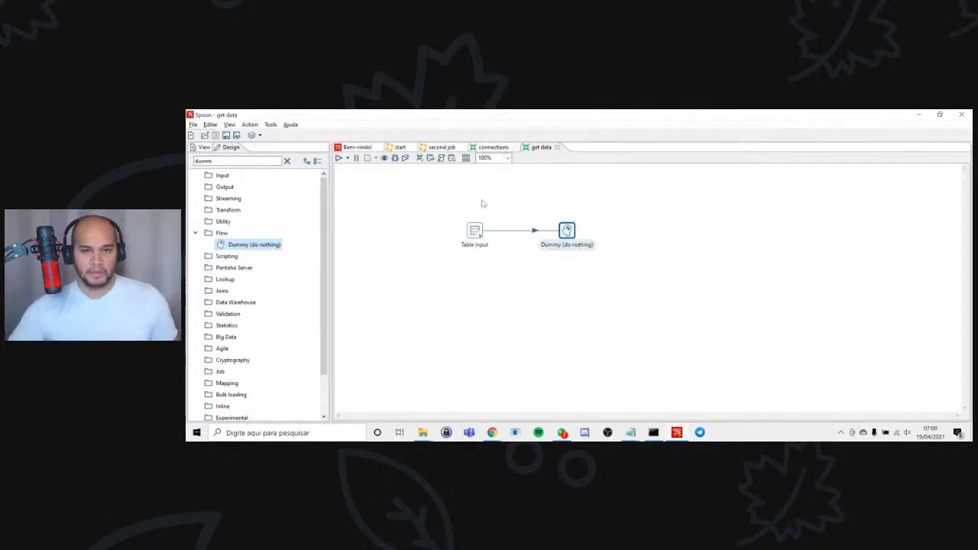
# Look over the start and second job diagrams, and open the transformation referenced by the start job's connection entry.
pyautogui.click(398, 147)
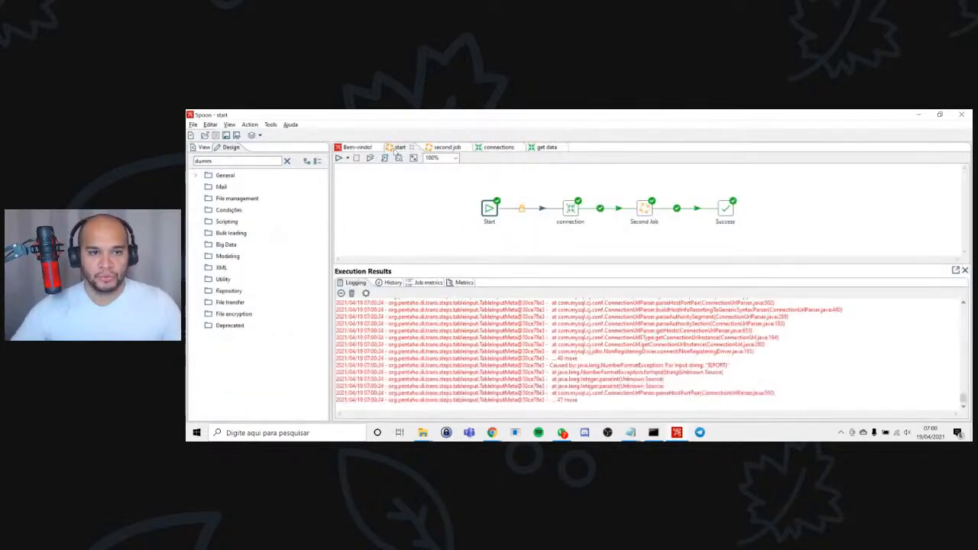
pyautogui.click(446, 148)
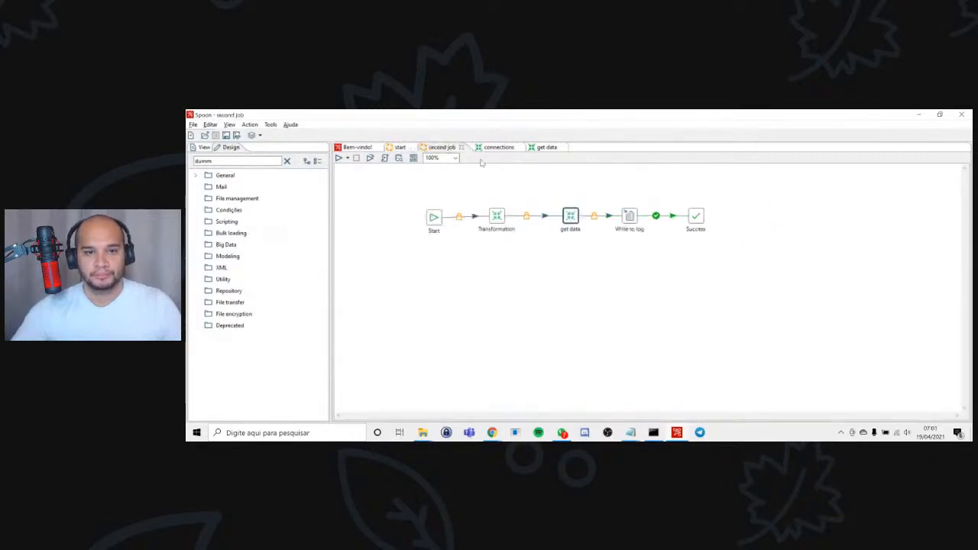
pyautogui.click(398, 147)
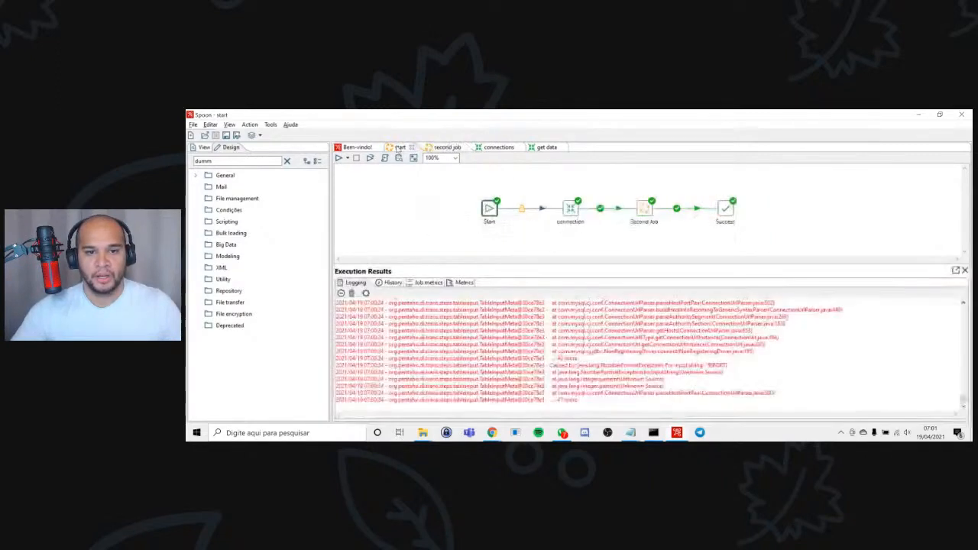
pyautogui.rightClick(570, 214)
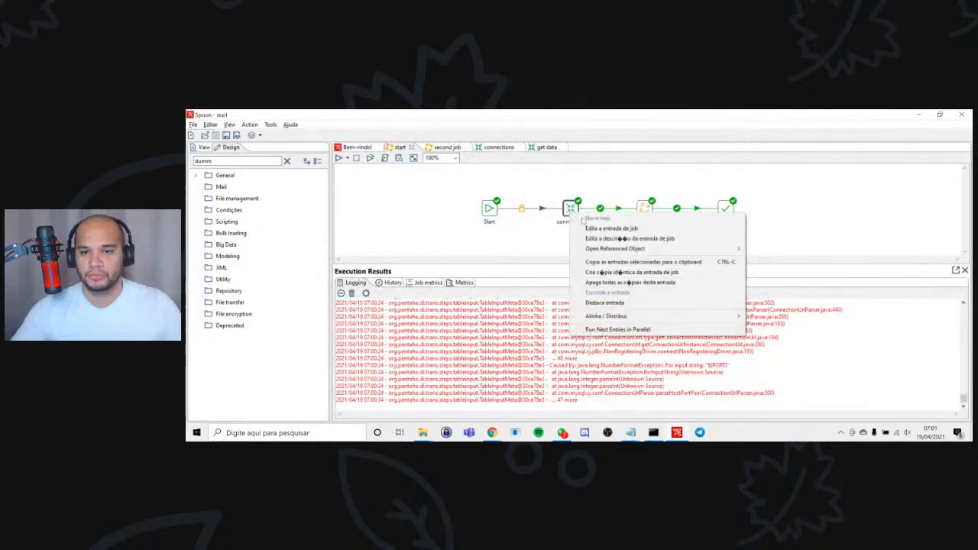
pyautogui.moveTo(646, 249)
pyautogui.click(778, 249)
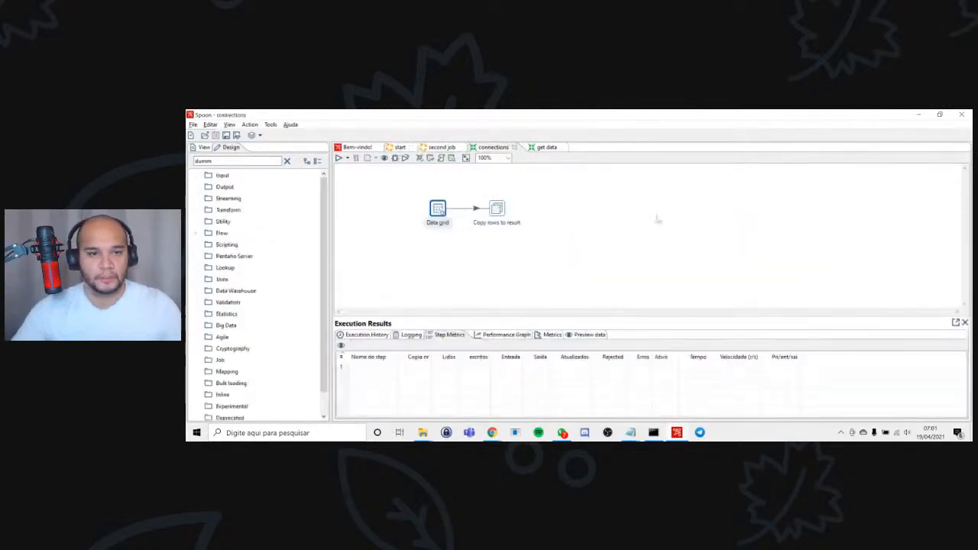
# Shift the Data grid step slightly, save connections, and review the connection and query rows defined in the grid.
pyautogui.moveTo(437, 208)
pyautogui.mouseDown()
pyautogui.moveTo(438, 230)
pyautogui.moveTo(432, 211)
pyautogui.mouseUp()
pyautogui.hotkey('ctrl', 's')
pyautogui.doubleClick(431, 209)
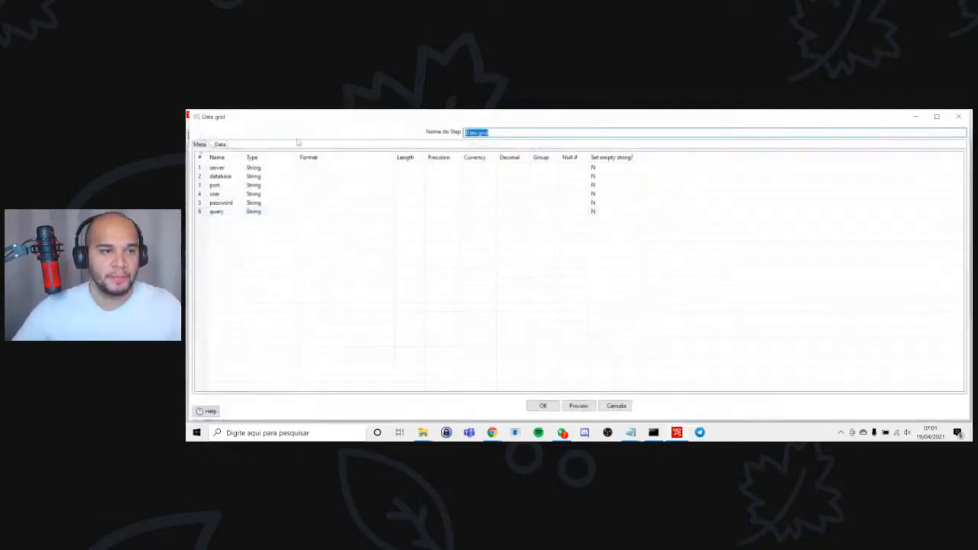
pyautogui.click(219, 144)
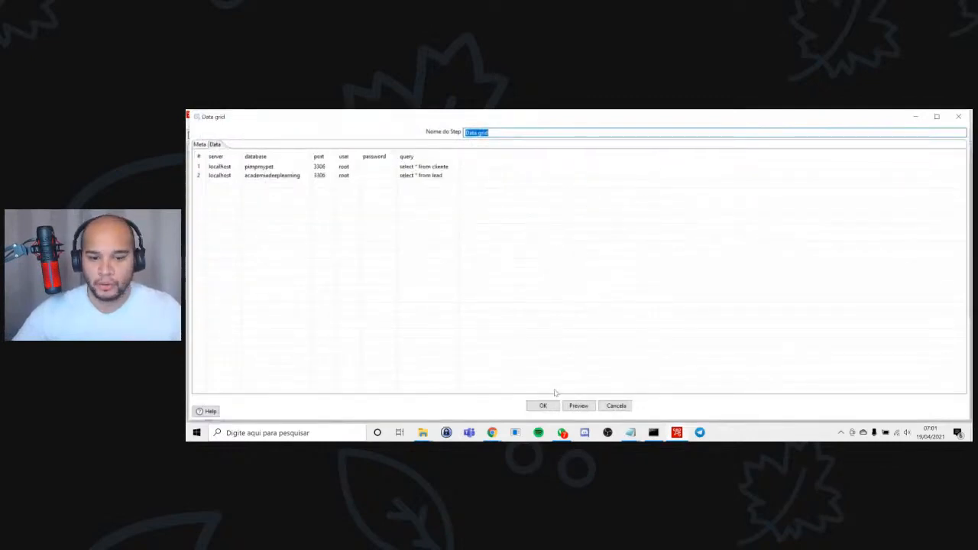
pyautogui.click(542, 408)
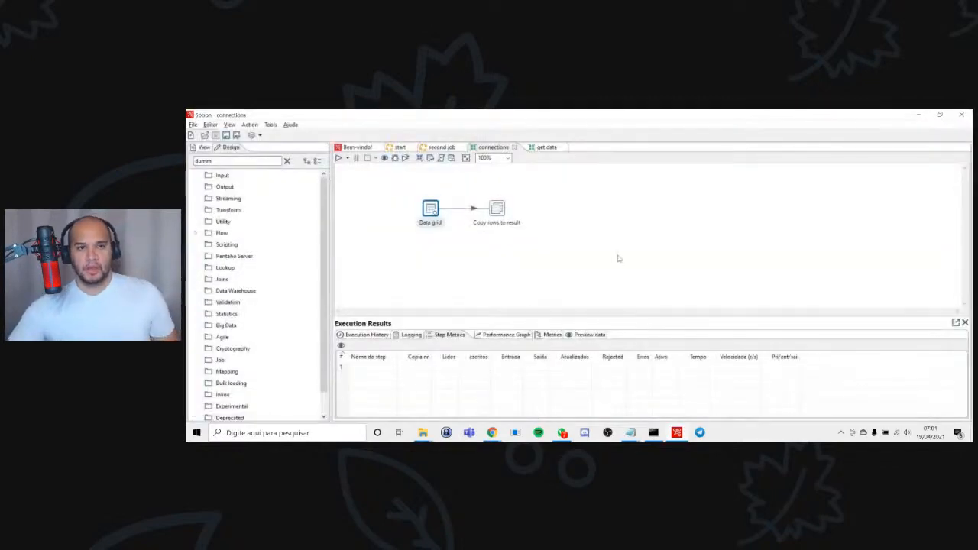